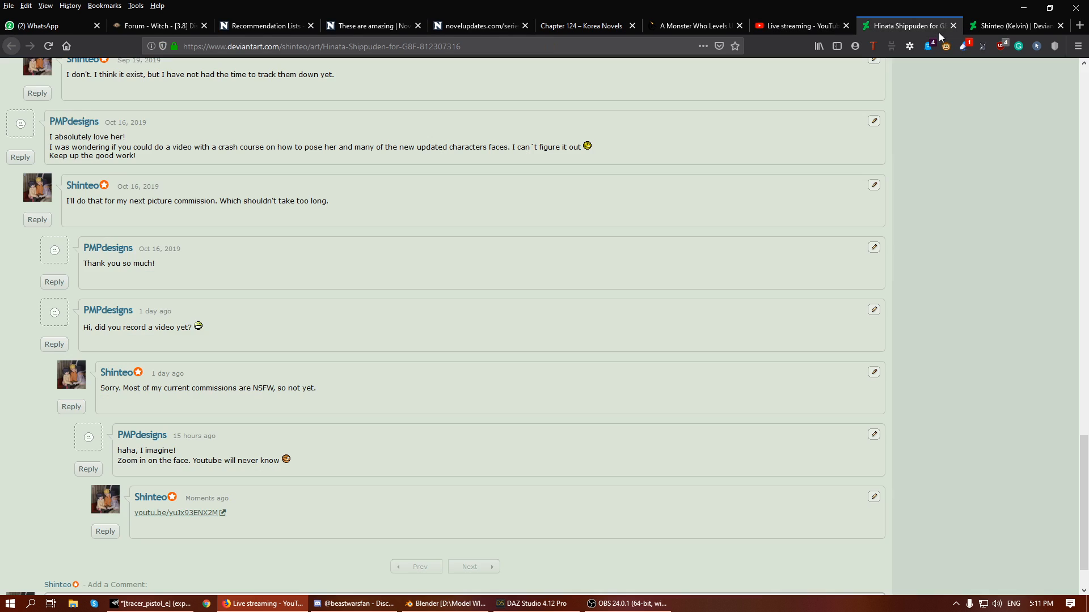
- Look over the posing-tutorial status post and the Hinata Shippuden for G8F artwork page with its comments
left_click(1005, 27)
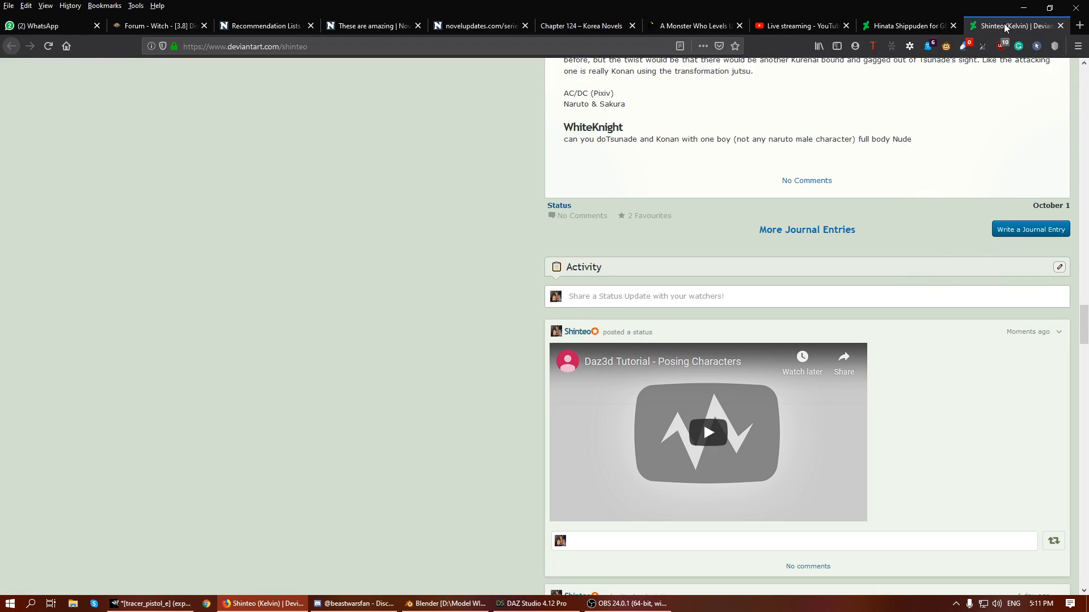
left_click(902, 25)
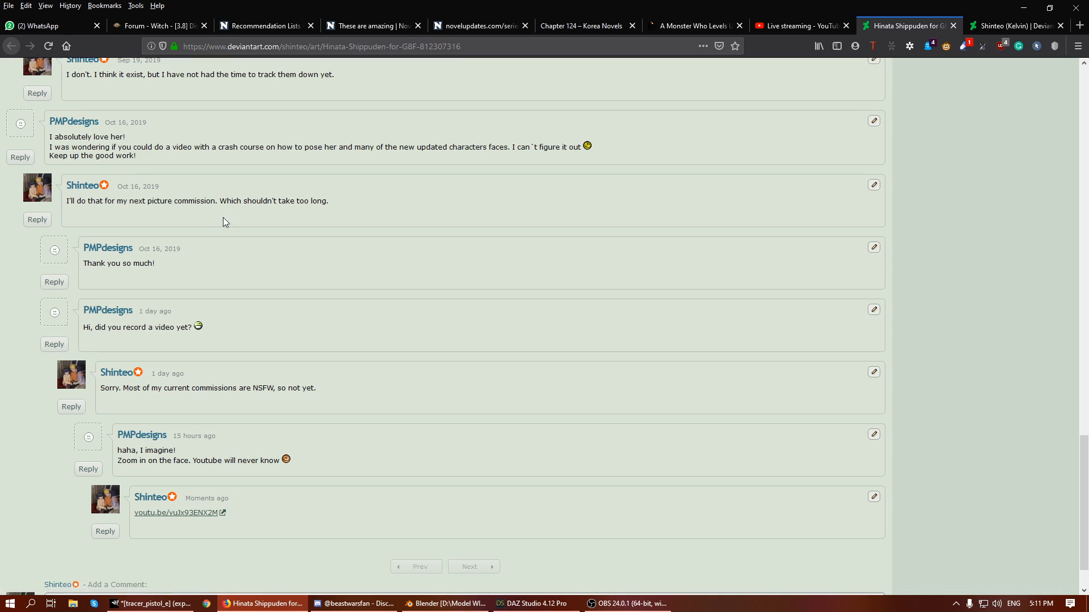
scroll(340, 283, "up", 8)
scroll(444, 329, "up", 15)
scroll(442, 328, "down", 4)
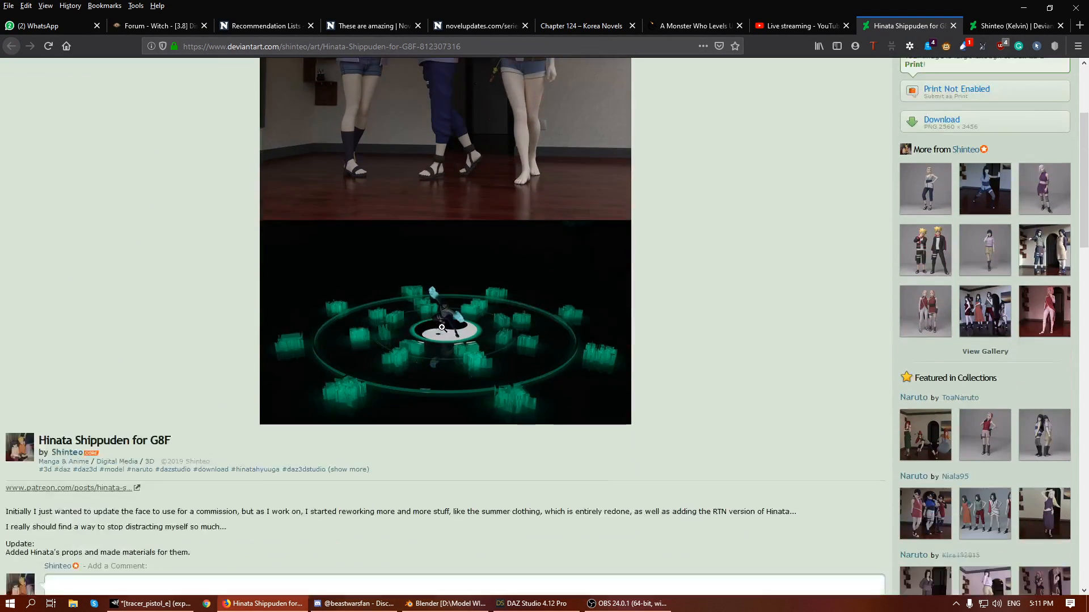
scroll(407, 332, "up", 2)
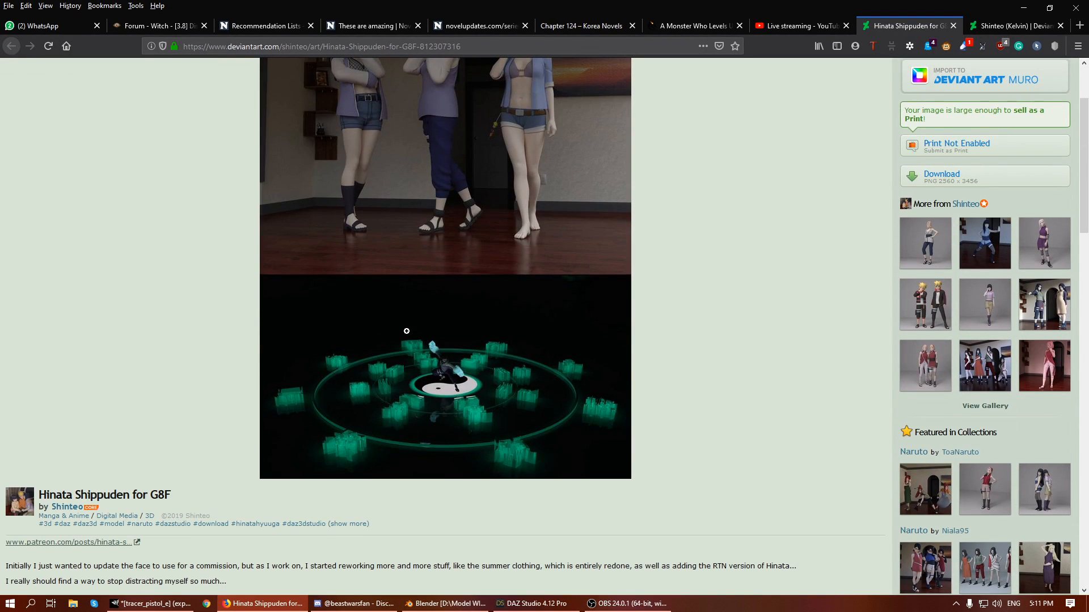
scroll(407, 330, "down", 18)
scroll(413, 362, "up", 1)
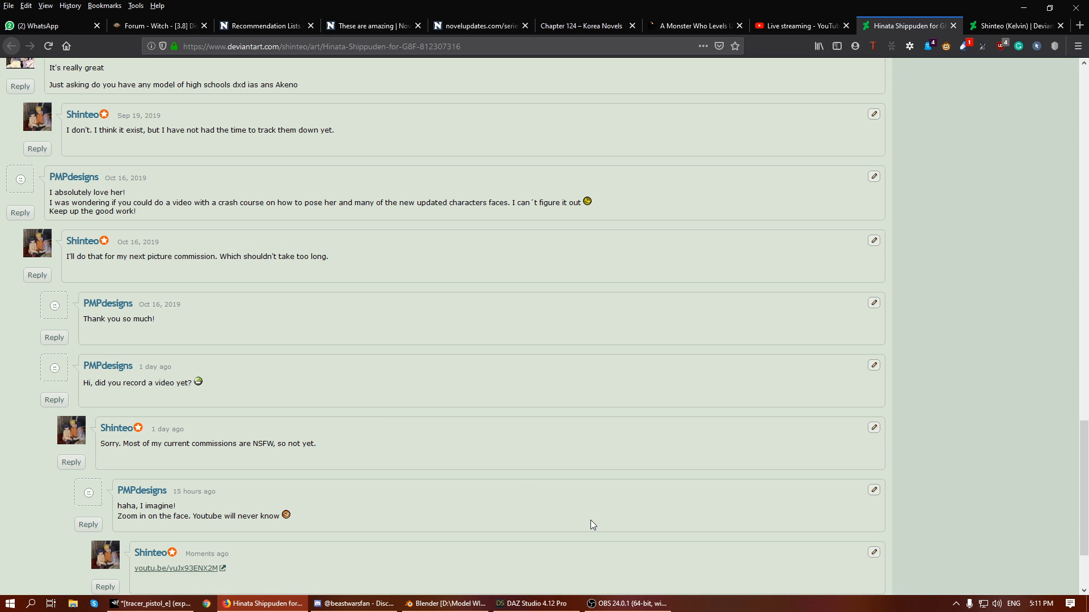
- Switch to DAZ Studio and examine the Tracer Sprinter figure from an angle and from the front
mouse_move(519, 605)
left_click(536, 604)
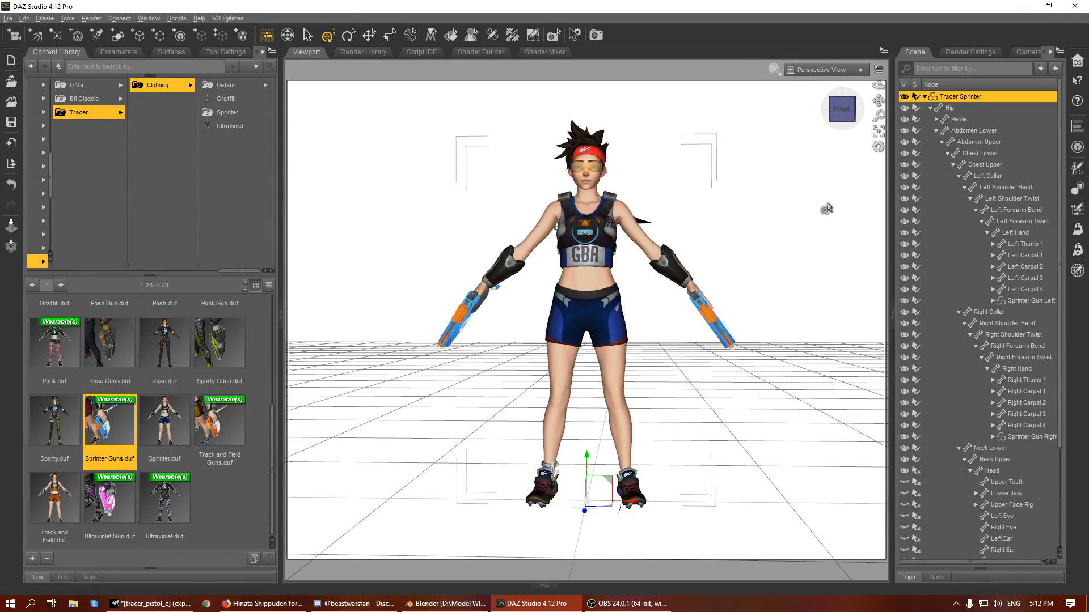
left_click(829, 208)
left_click_drag(842, 109, 841, 179)
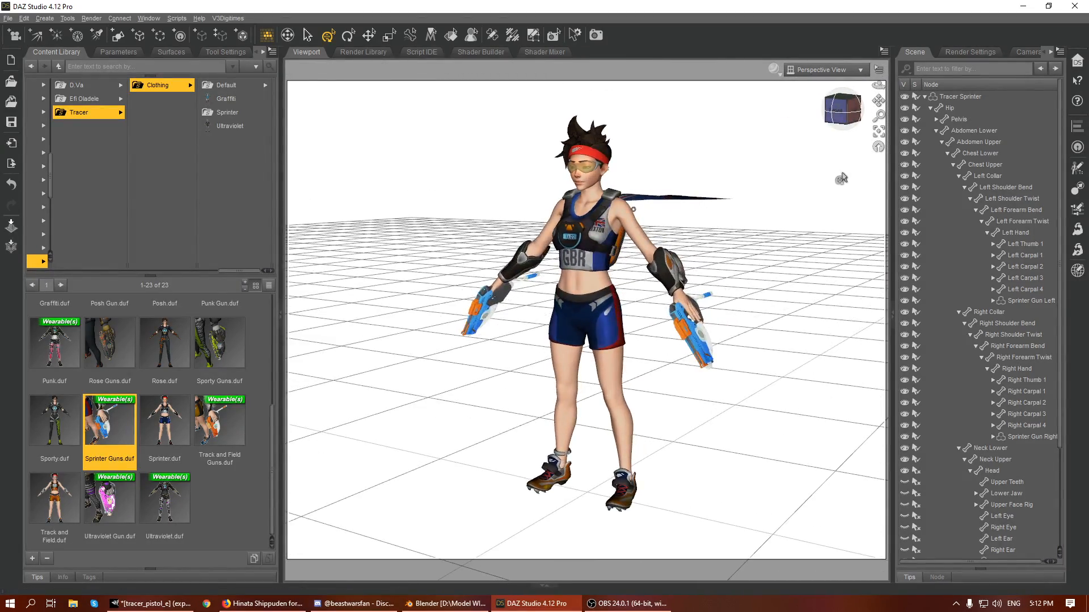
left_click(978, 95)
left_click(743, 164)
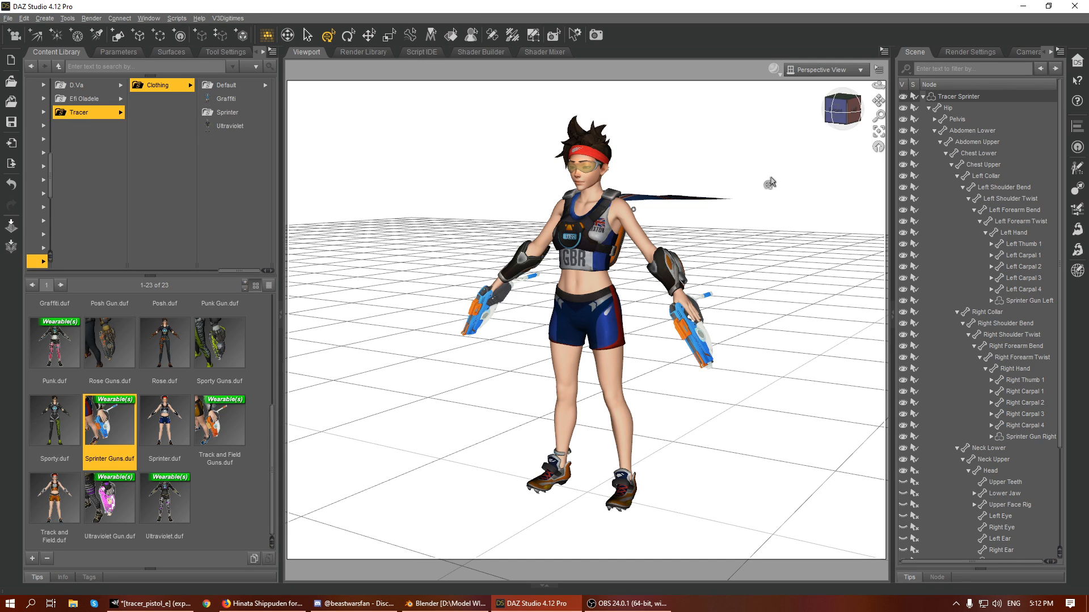
mouse_move(837, 123)
left_mouse_down()
mouse_move(883, 123)
mouse_move(844, 116)
left_mouse_up()
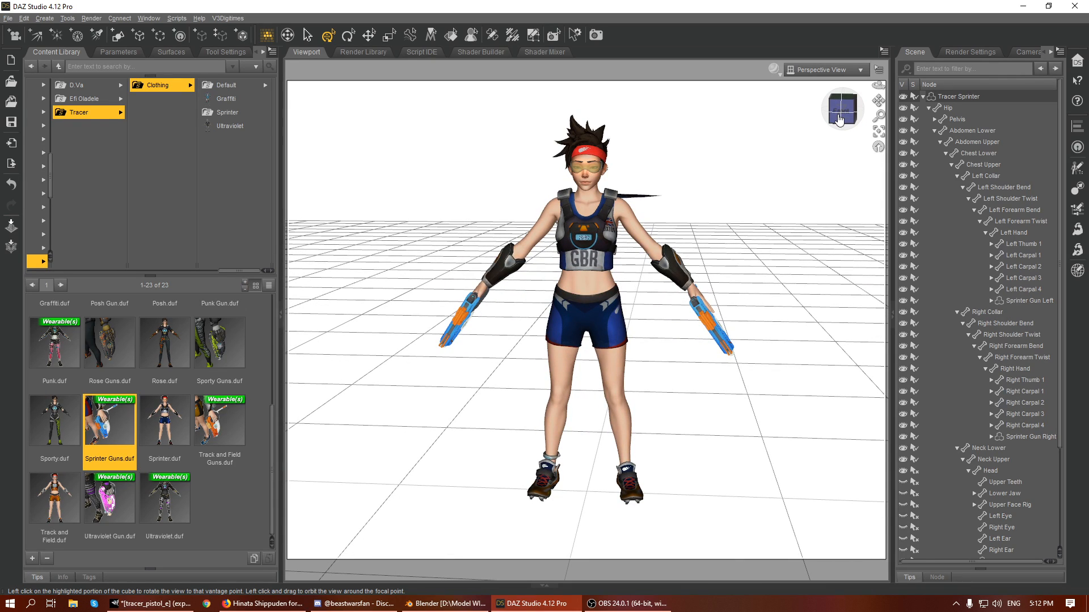
- Filter Tracer Sprinter's Actor parameters by "nav" and set both Navel and Navel Vertical to 100%
left_click(611, 205)
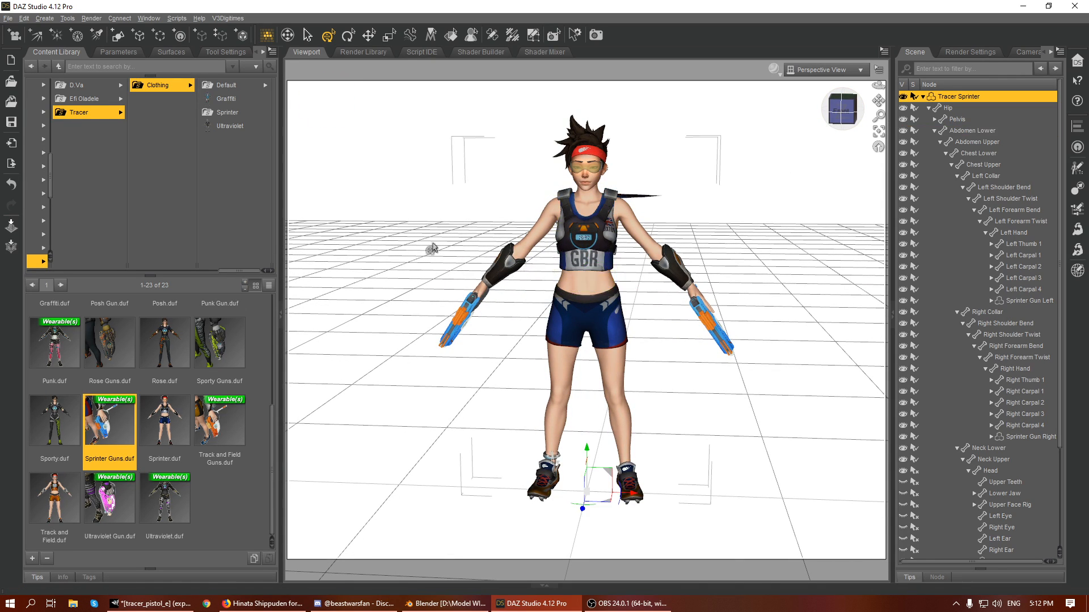
left_click(116, 53)
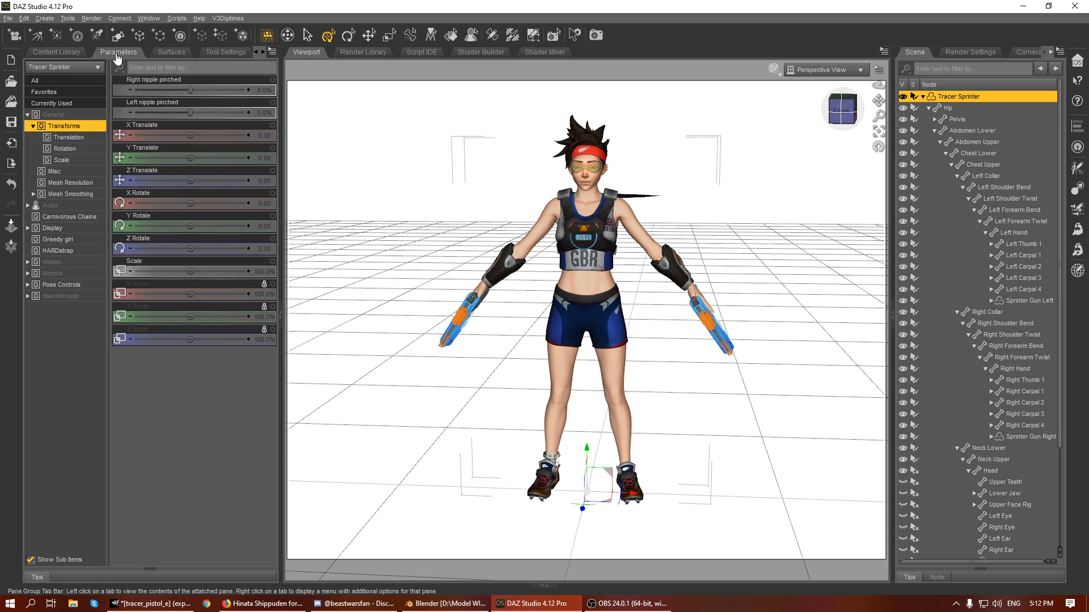
left_click(54, 207)
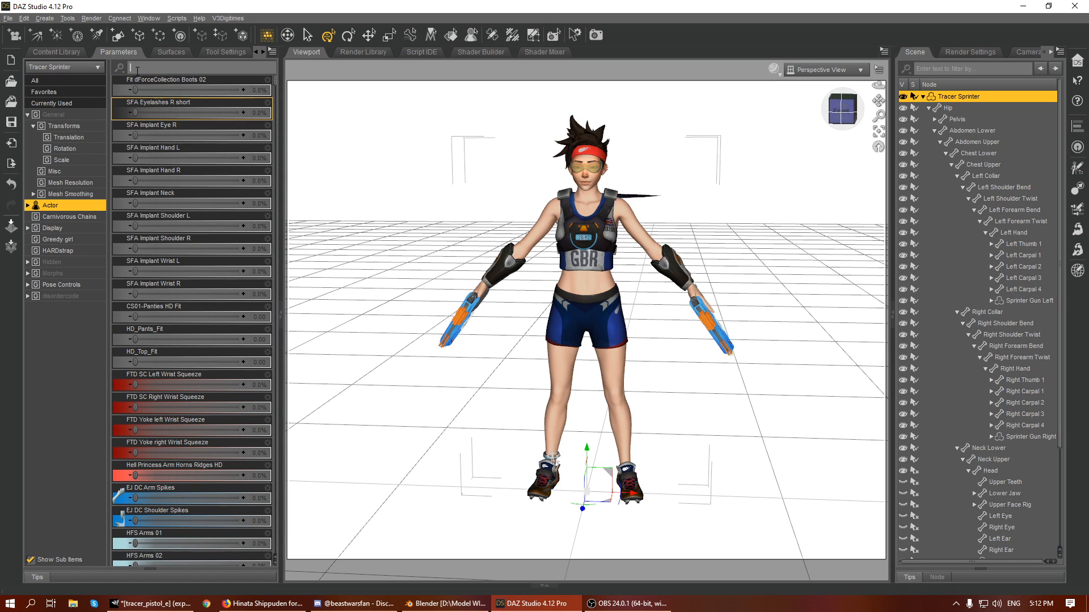
scroll(176, 91, "down", 5)
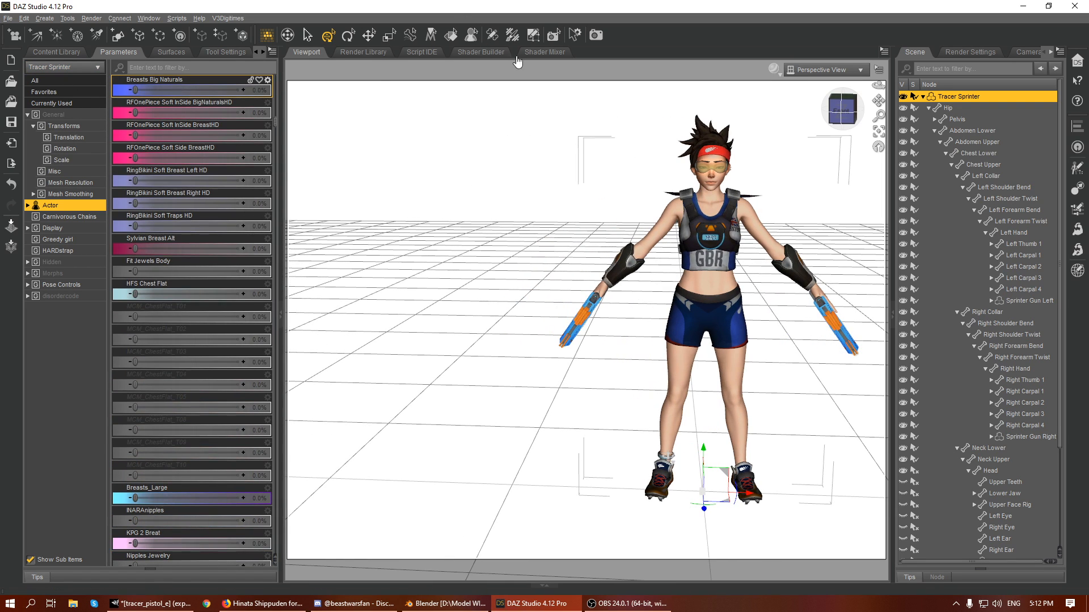
left_click(187, 68)
type("nav")
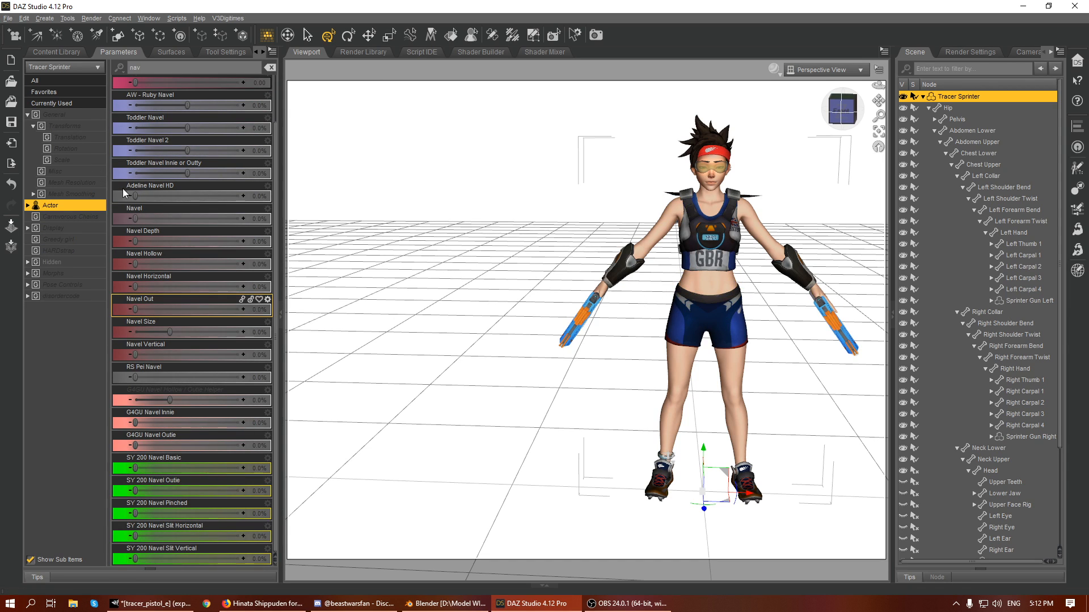
left_click_drag(149, 219, 455, 368)
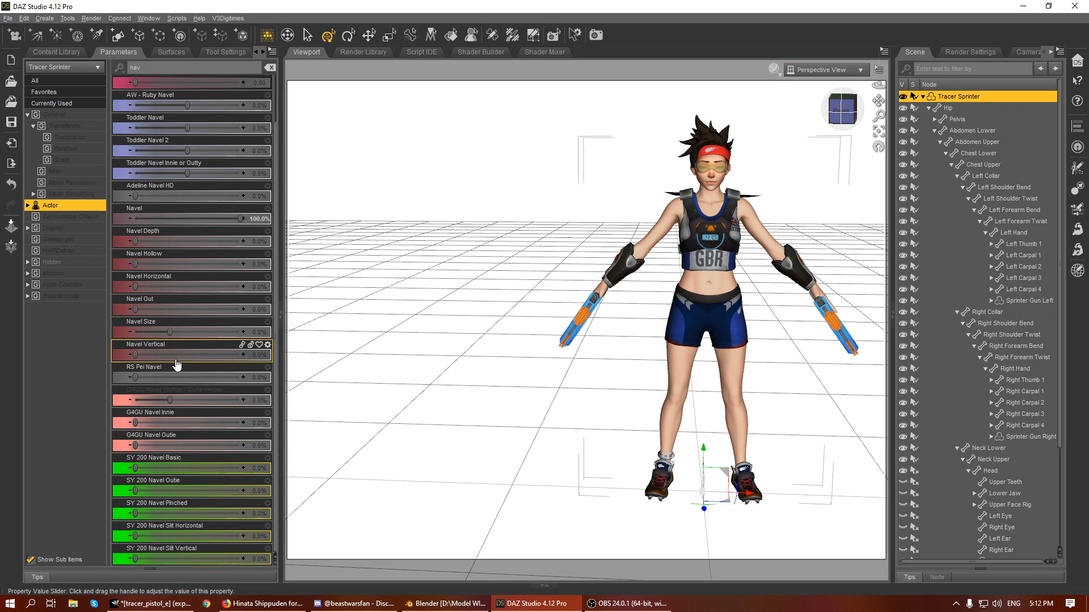
left_click_drag(170, 355, 318, 365)
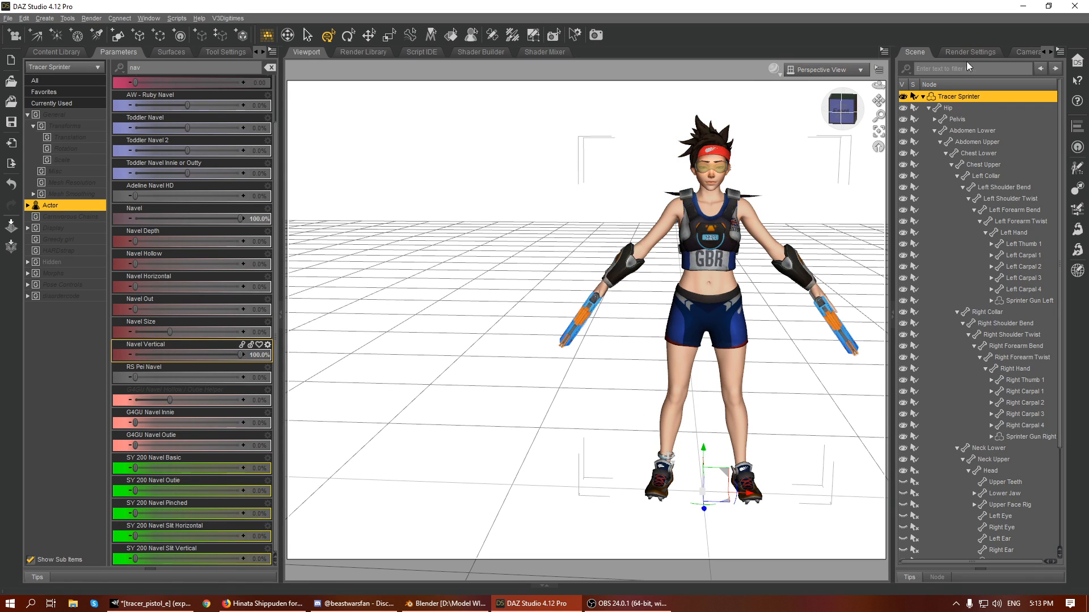
scroll(138, 238, "up", 3)
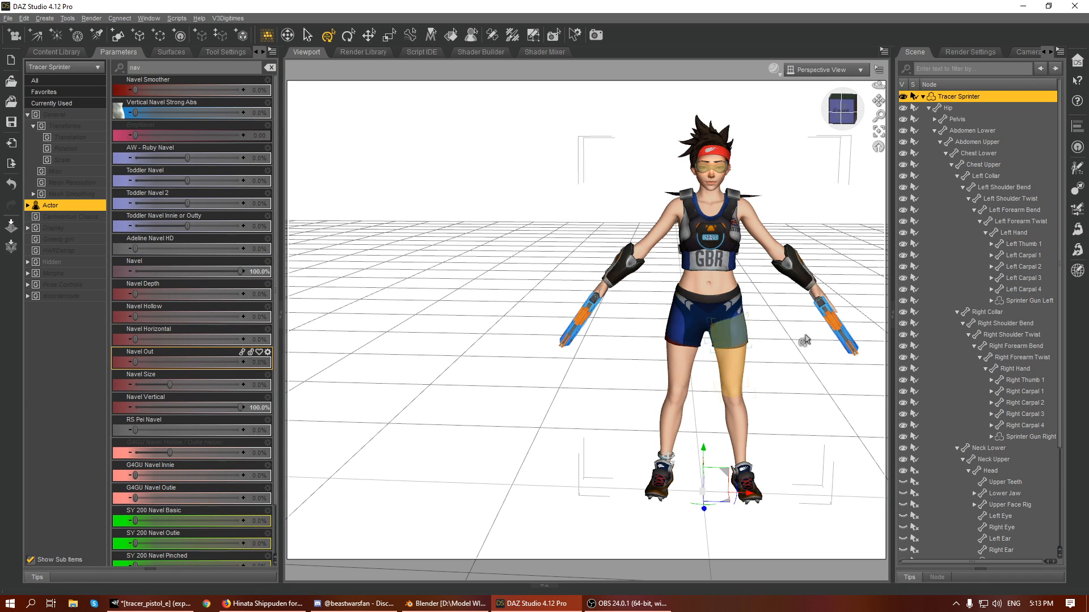
left_click(878, 131)
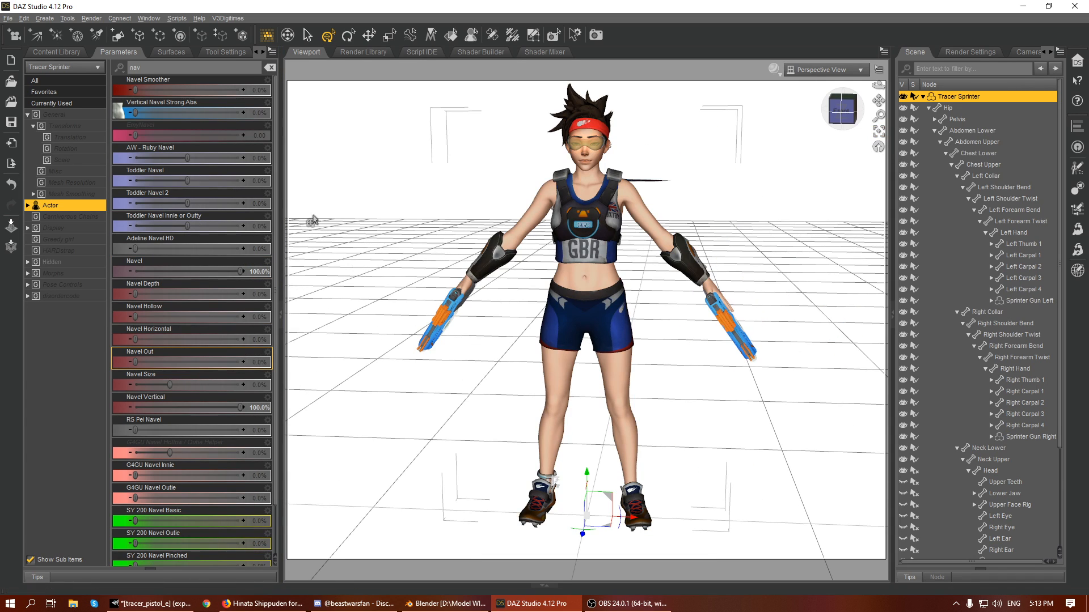
- List all of the figure's currently used parameters with the "nav" filter cleared
left_click(67, 105)
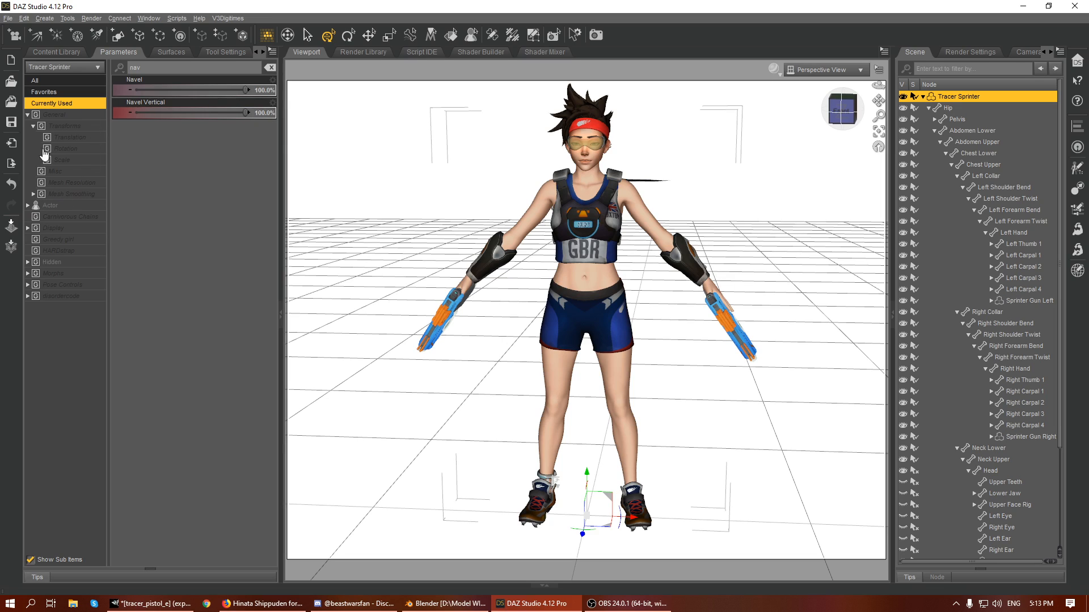
double_click(152, 69)
key("BackSpace")
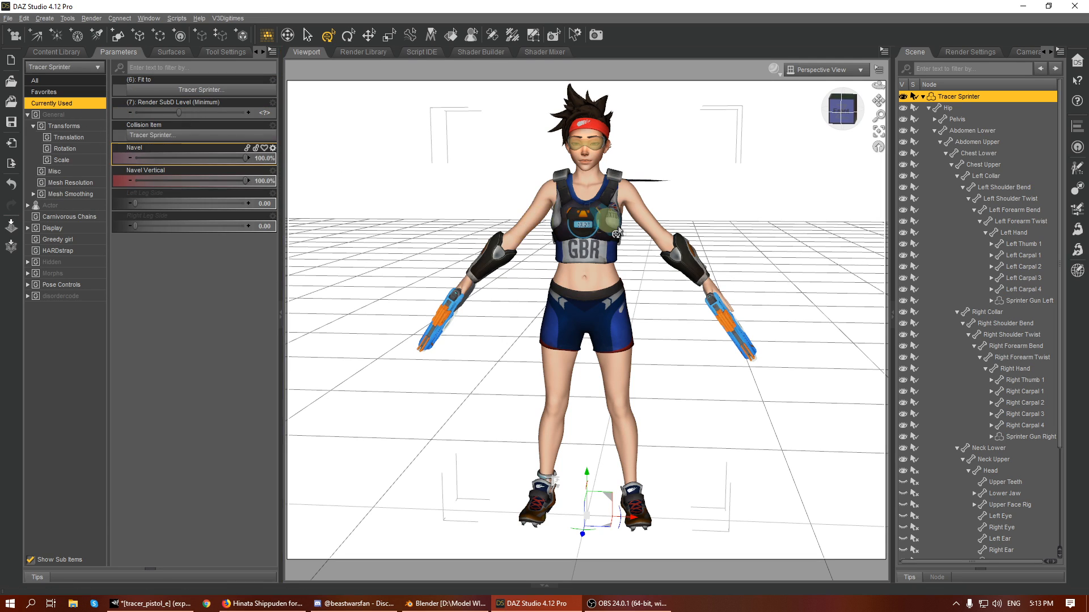
mouse_move(843, 112)
left_mouse_down()
mouse_move(786, 110)
mouse_move(867, 110)
mouse_move(844, 110)
left_mouse_up()
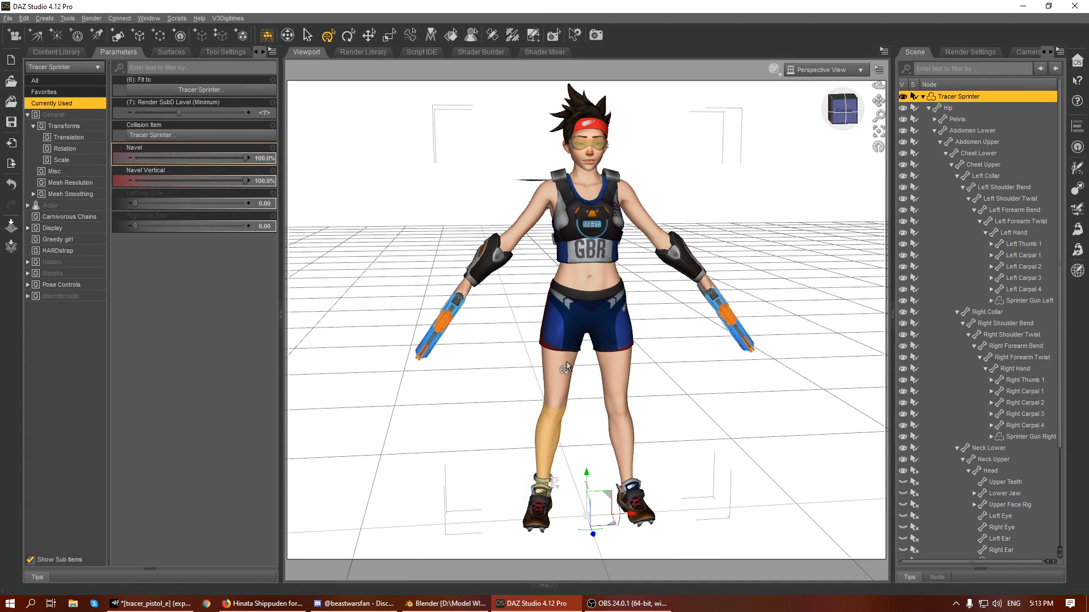
- Look through the Pose Controls and the Actor's Neck parameters, and open the Actor's Legs parameters
left_click(65, 285)
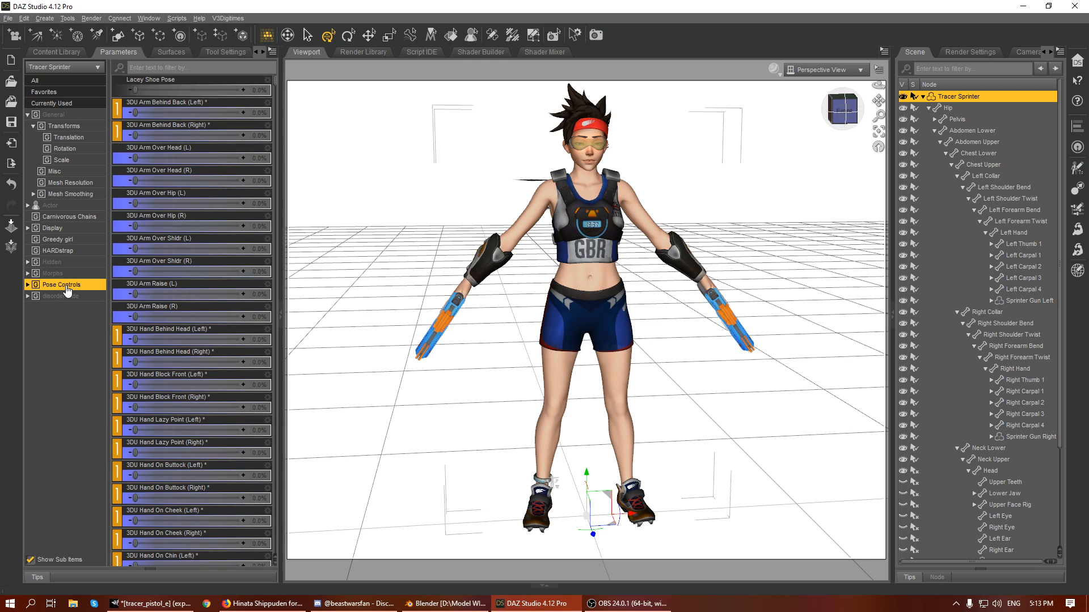
double_click(71, 207)
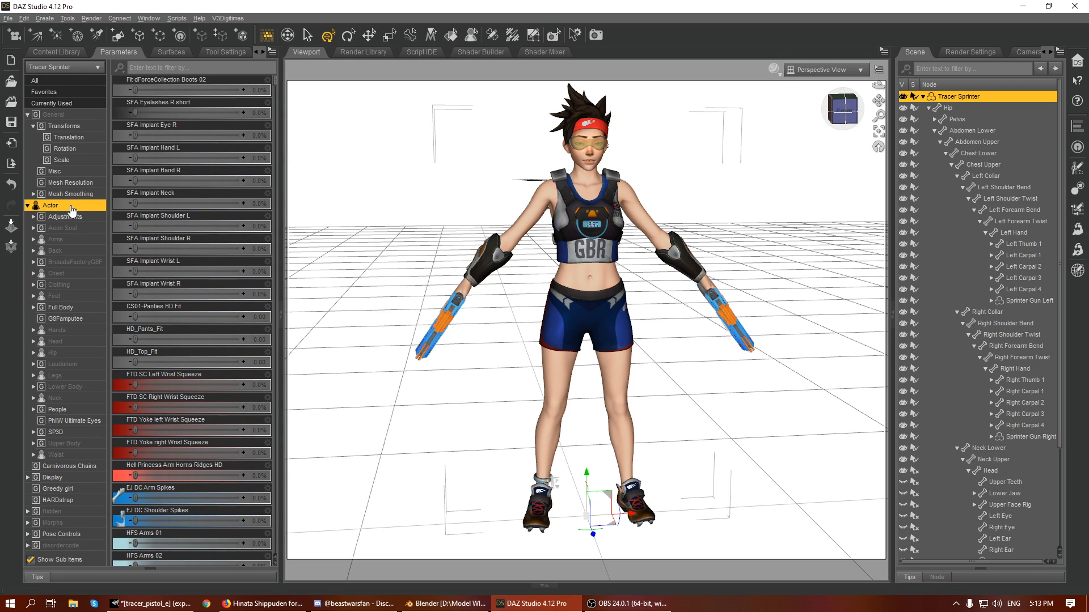
left_click(55, 400)
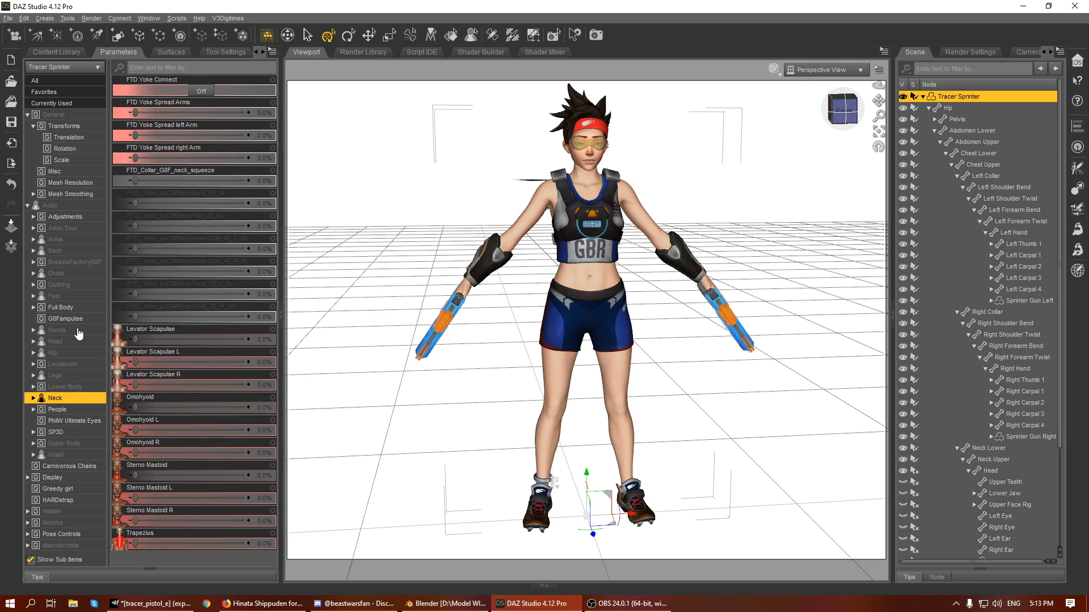
left_click(69, 377)
left_click(164, 278)
scroll(181, 282, "down", 5)
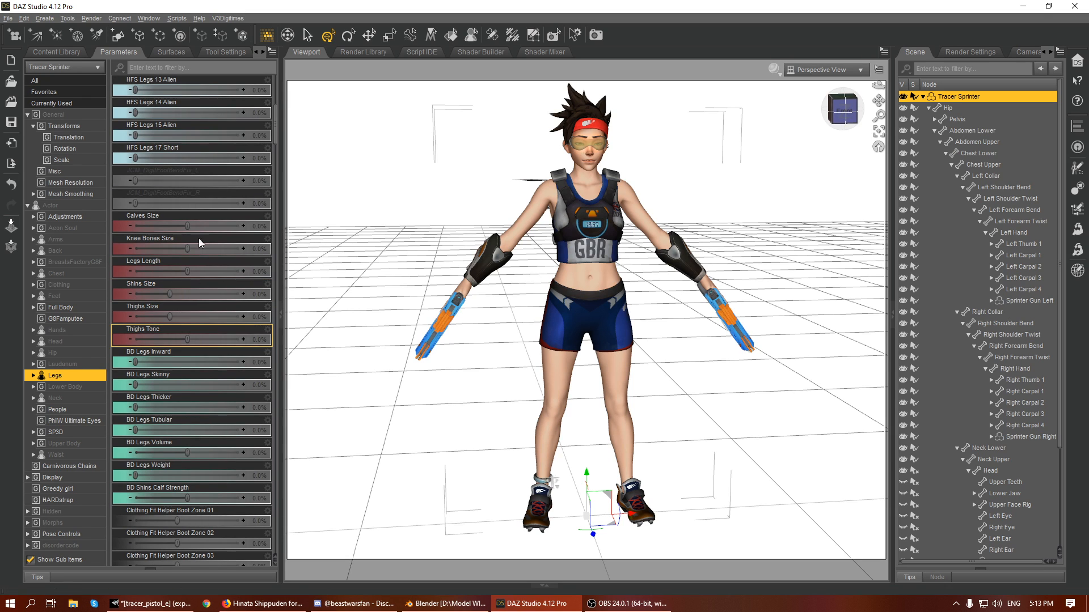
- Set the figure's Legs Length to 50%
left_click_drag(188, 272, 205, 271)
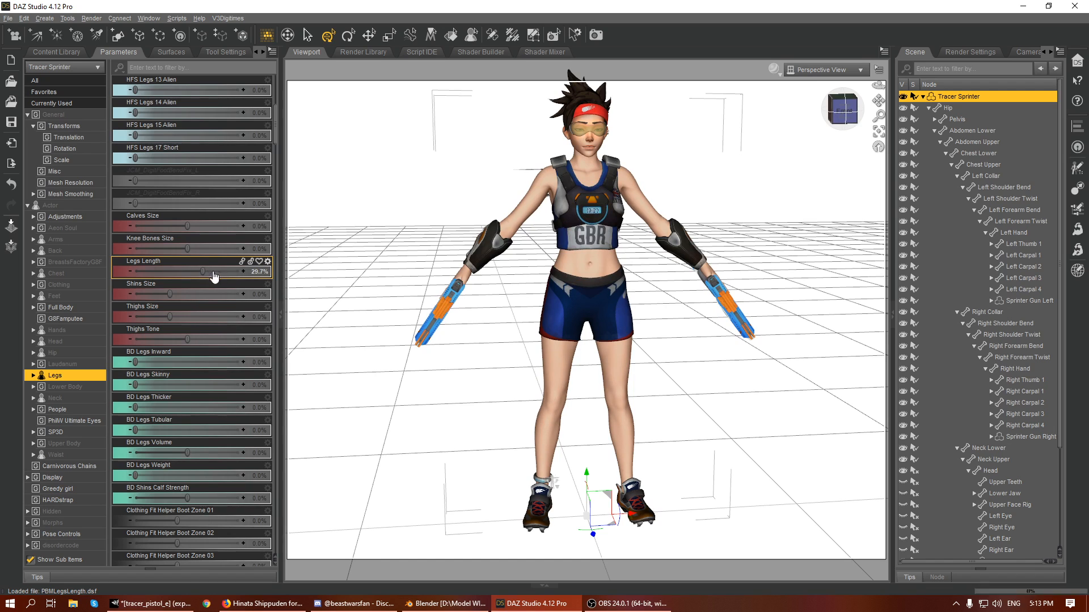
double_click(209, 272)
type("50")
key("Return")
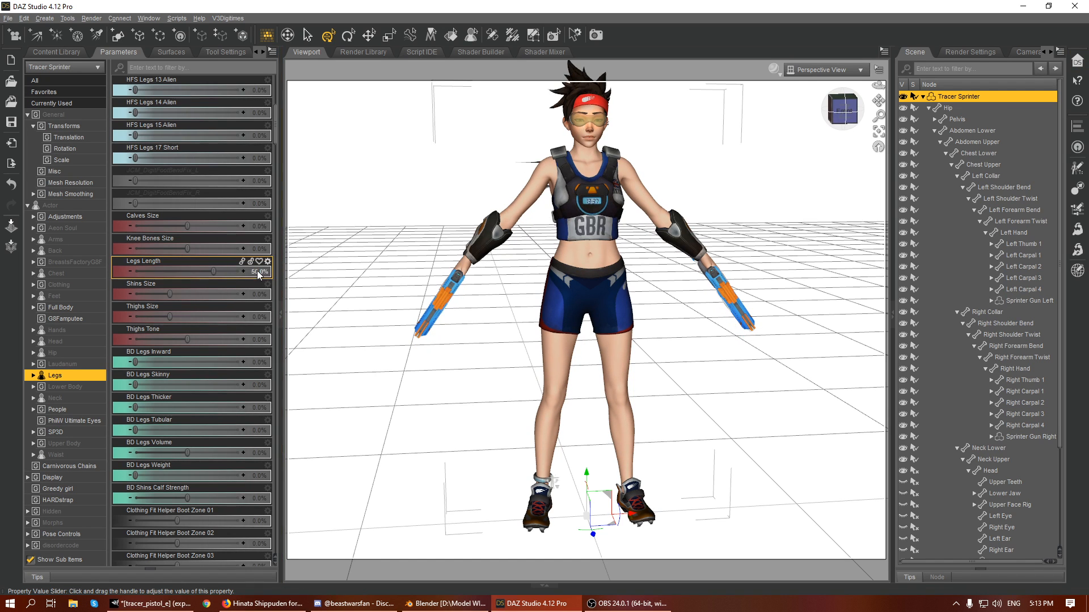
scroll(765, 220, "down", 2)
mouse_move(843, 111)
left_mouse_down()
mouse_move(732, 94)
mouse_move(834, 105)
left_mouse_up()
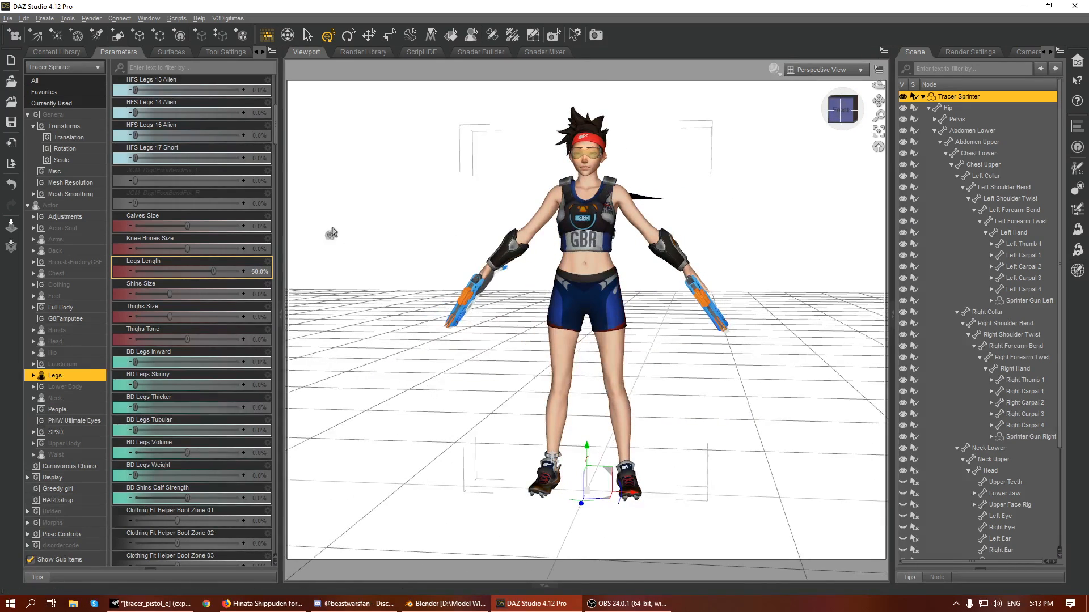
- Reset the figure's Legs Length to 0%
left_click(263, 272)
type("0")
key("Return")
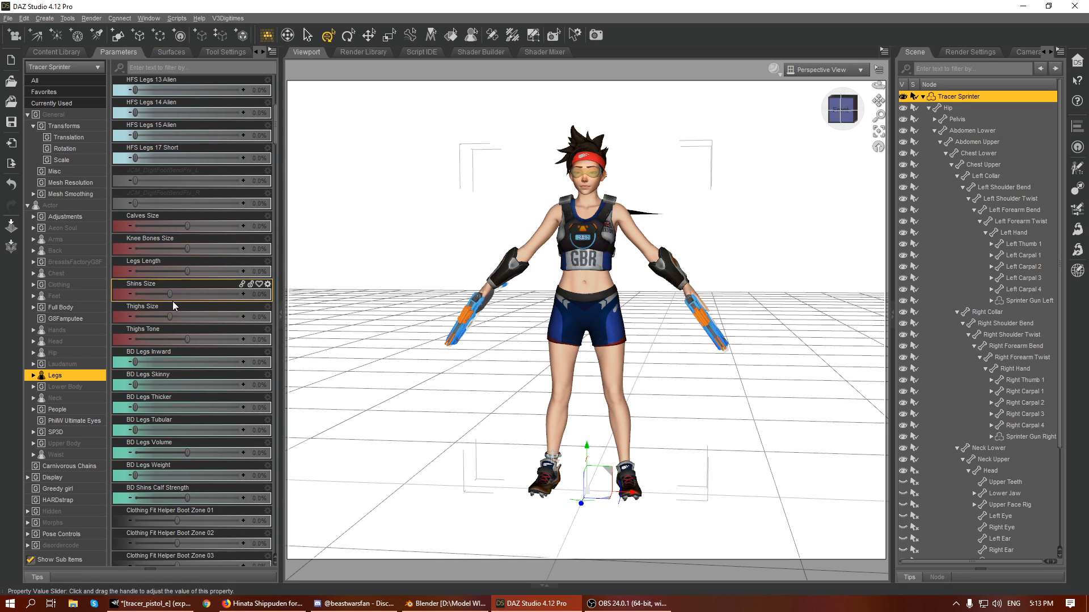
- Try lengthening the figure's legs with the SY 200 Legs Length morph
scroll(160, 273, "down", 10)
scroll(185, 330, "down", 15)
scroll(181, 376, "down", 15)
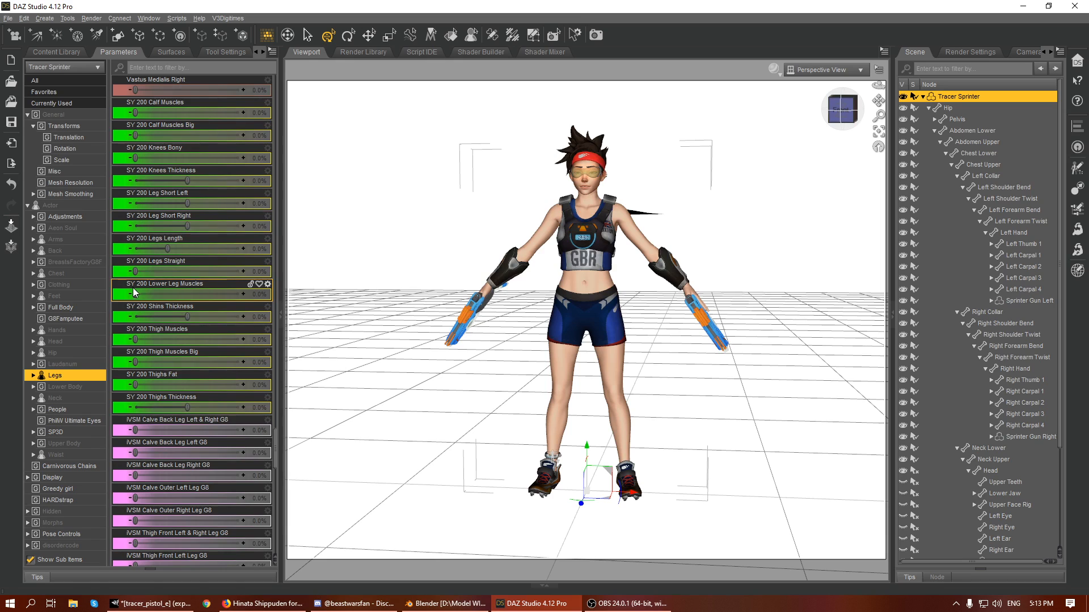
mouse_move(245, 608)
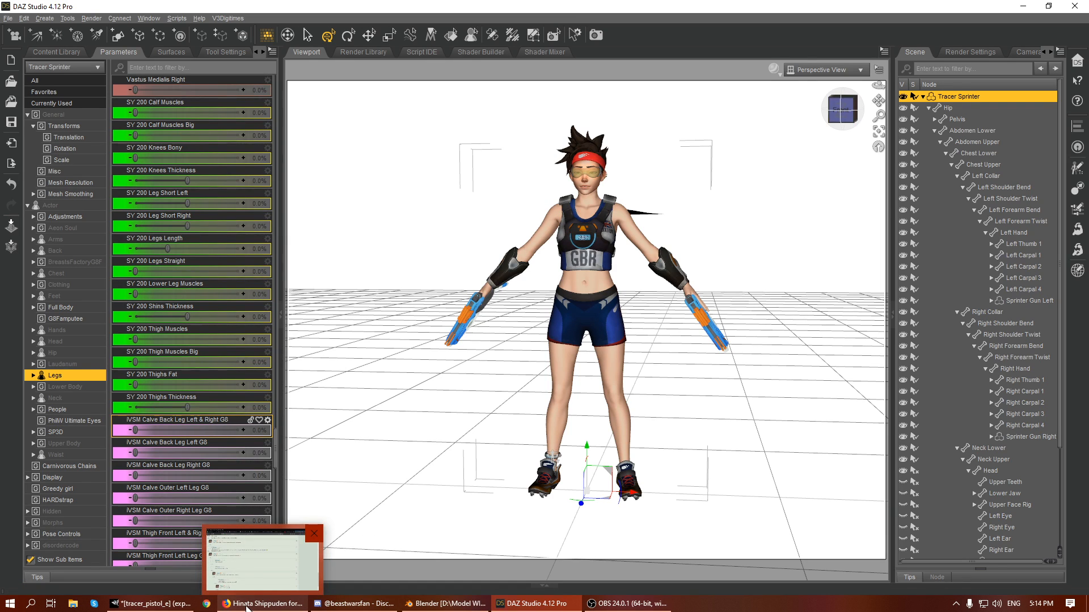
scroll(178, 320, "up", 3)
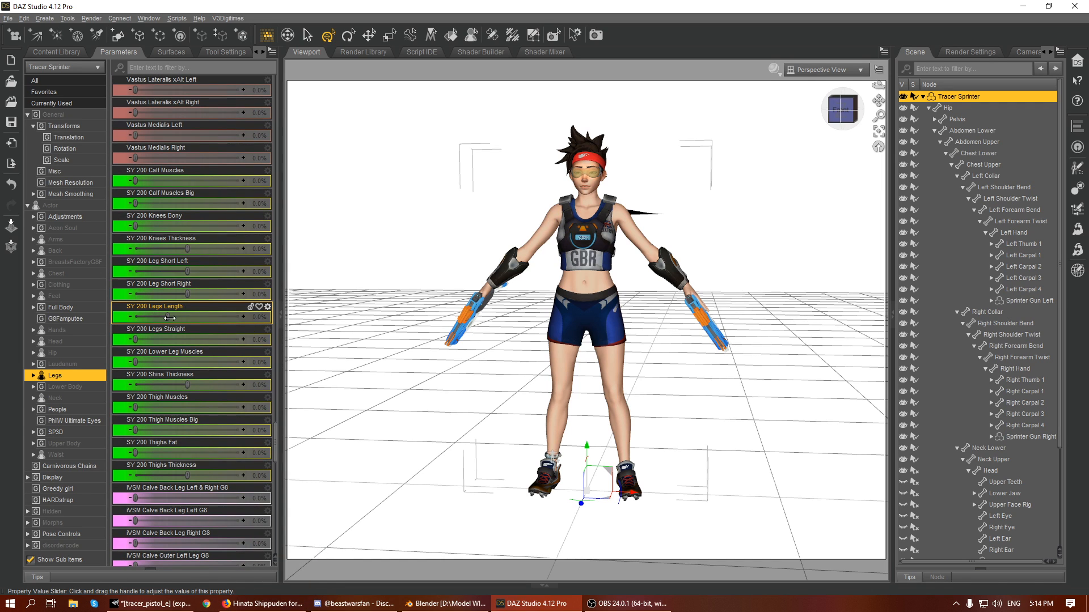
mouse_move(169, 318)
left_mouse_down()
mouse_move(216, 318)
mouse_move(188, 320)
left_mouse_up()
left_click(261, 321)
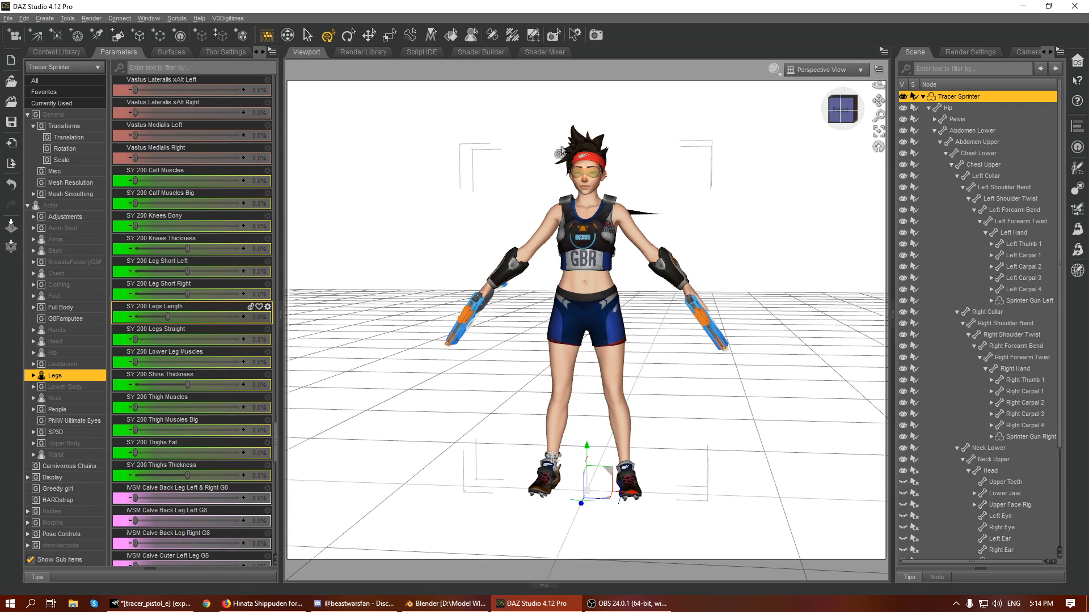
left_click_drag(842, 111, 820, 112)
left_click(833, 112)
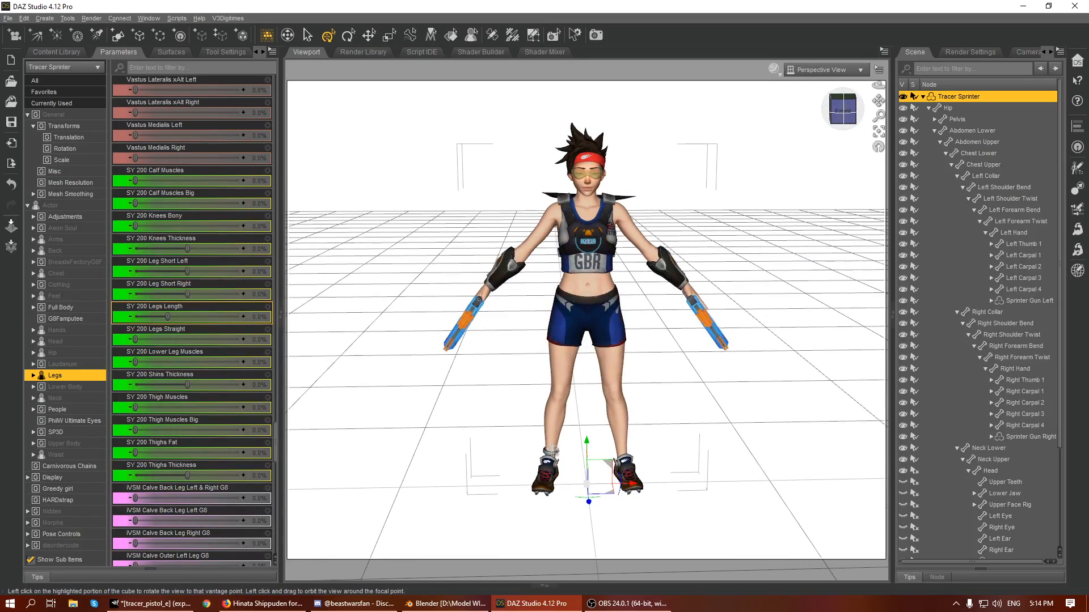
left_click_drag(878, 101, 874, 118)
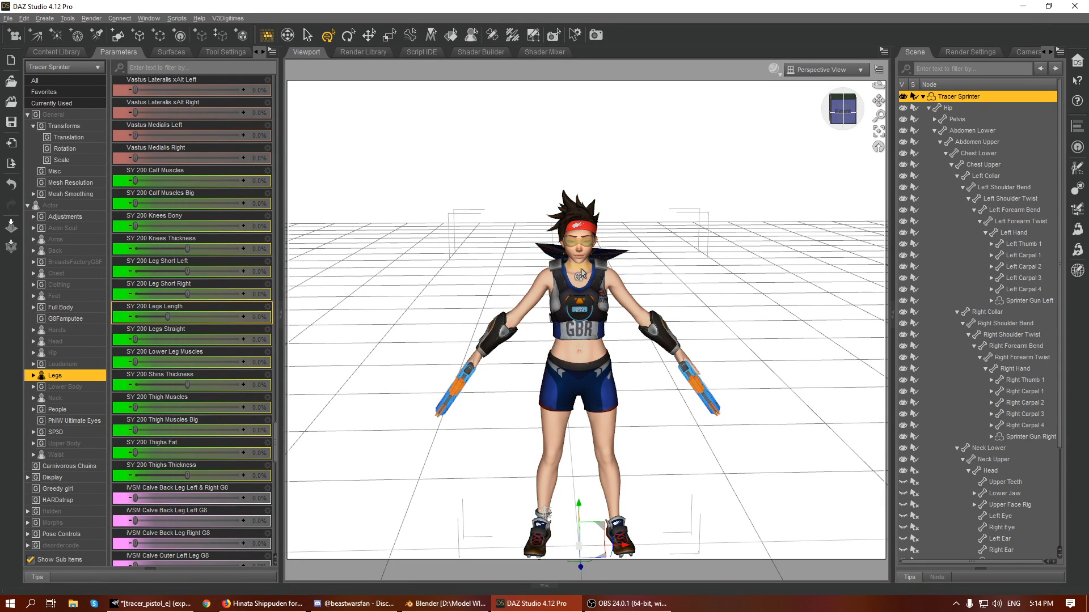
- Set the figure's SY 200 Legs Length morph to 50%
left_click(198, 320)
left_click(258, 320)
type("50")
key("Return")
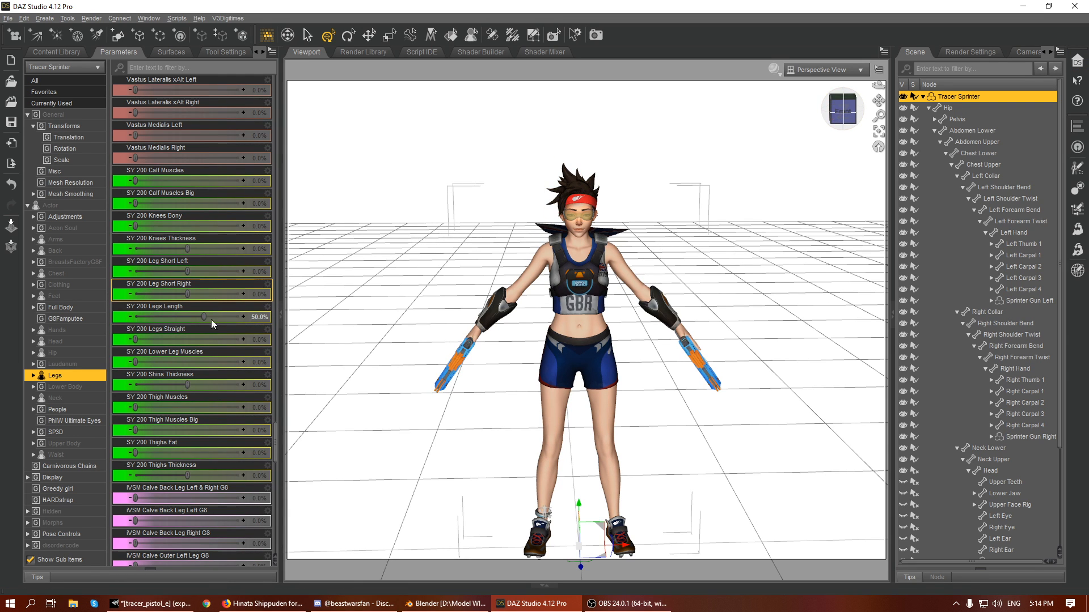
mouse_move(842, 107)
left_mouse_down()
mouse_move(794, 84)
mouse_move(843, 109)
left_mouse_up()
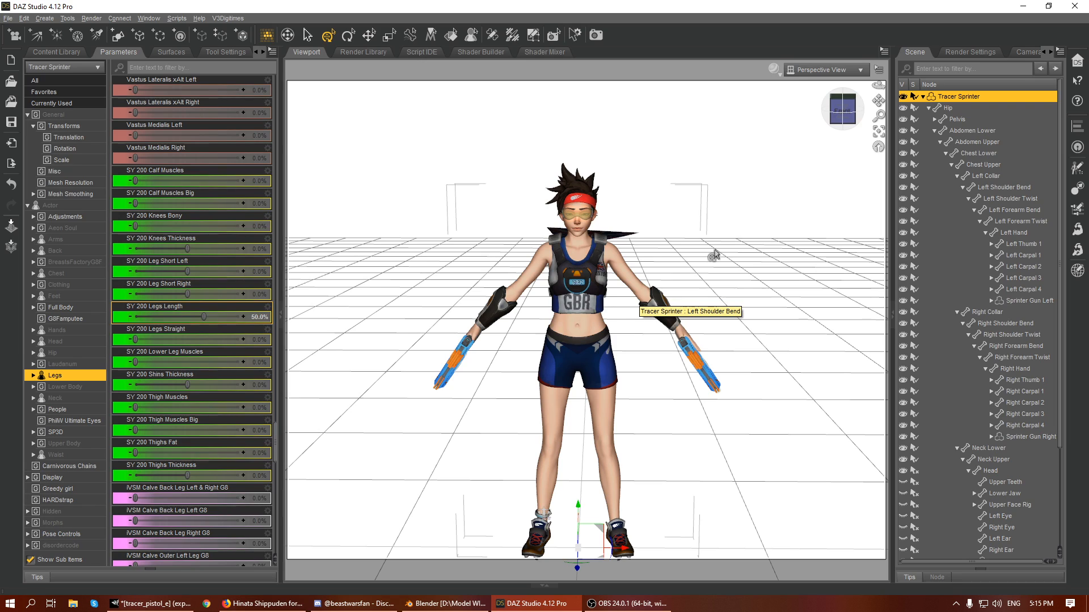
- Clear the scene selection and reselect the Tracer Sprinter figure
left_click(8, 18)
left_click(7, 20)
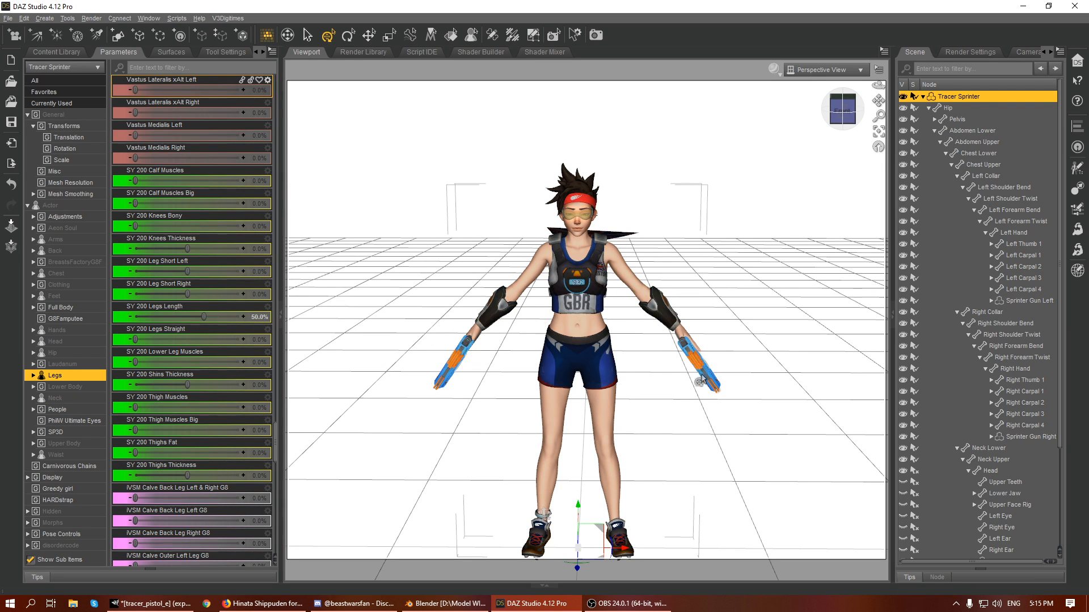
mouse_move(849, 115)
left_mouse_down()
mouse_move(799, 117)
mouse_move(873, 116)
mouse_move(849, 115)
left_mouse_up()
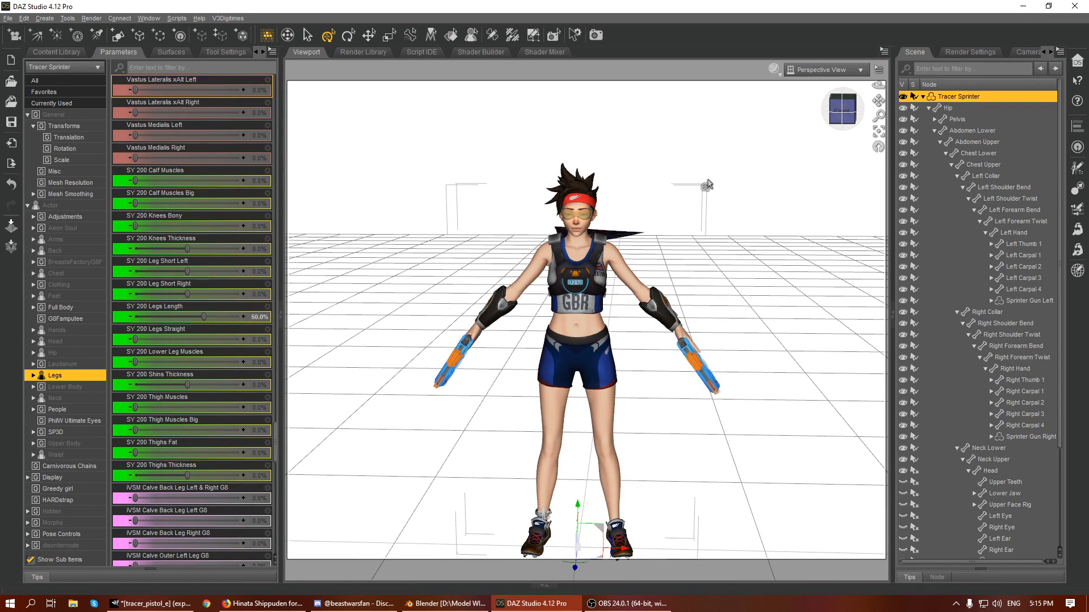
left_click(728, 160)
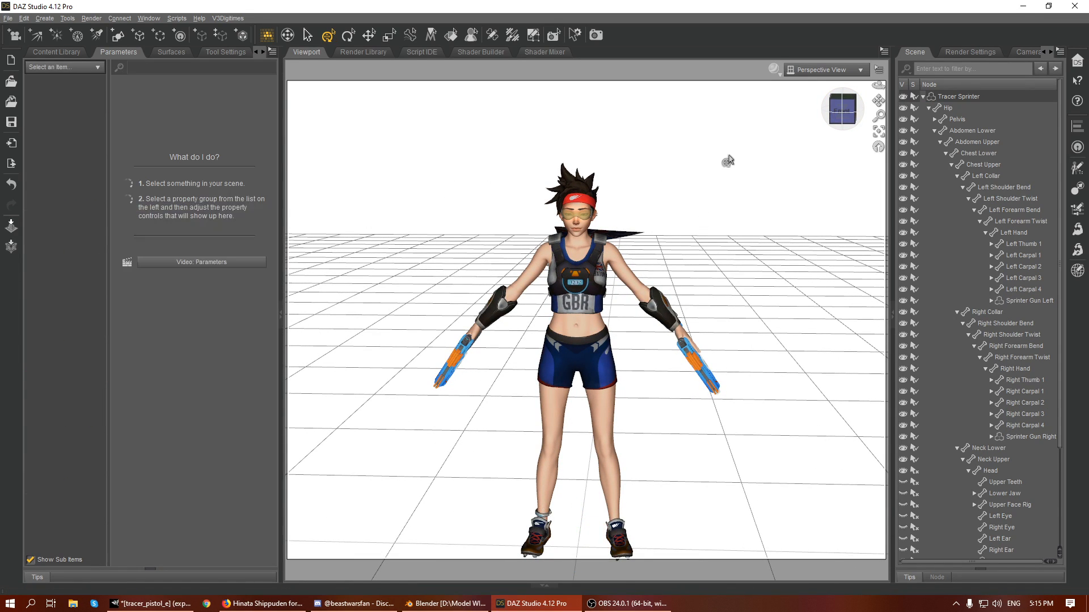
left_click(975, 97)
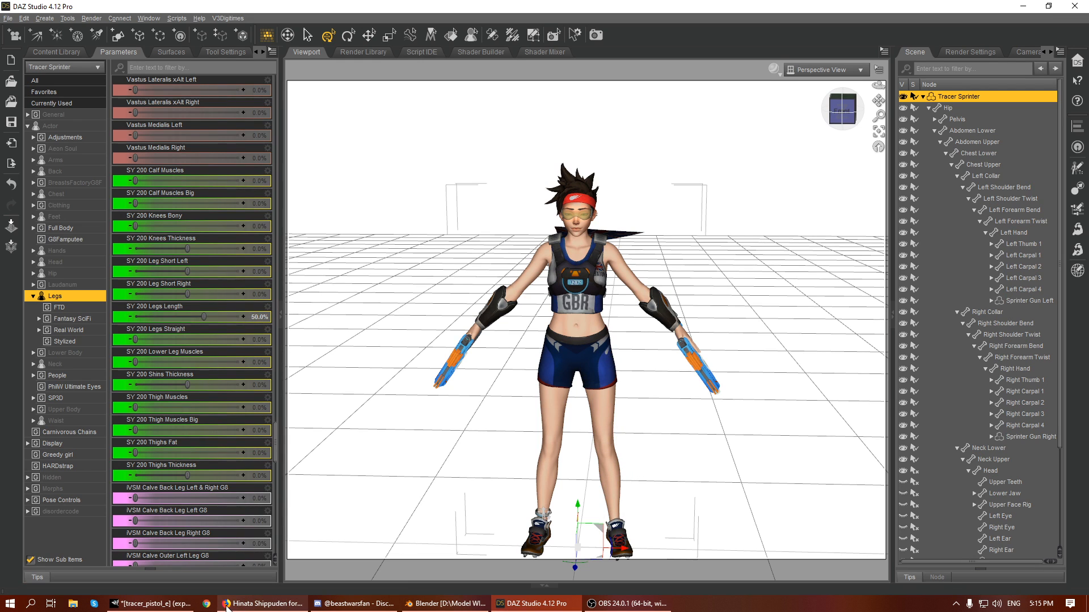
- Switch to Firefox and check the YouTube live stream dashboard, along with the streaming status in OBS
left_click(263, 603)
scroll(676, 144, "up", 7)
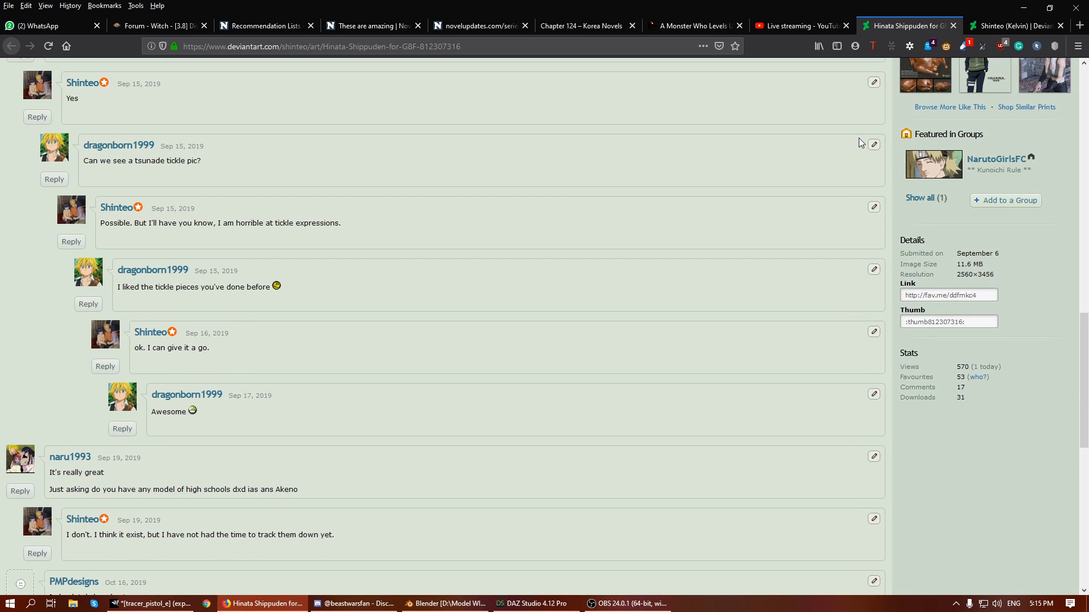
scroll(826, 148, "down", 6)
left_click(801, 28)
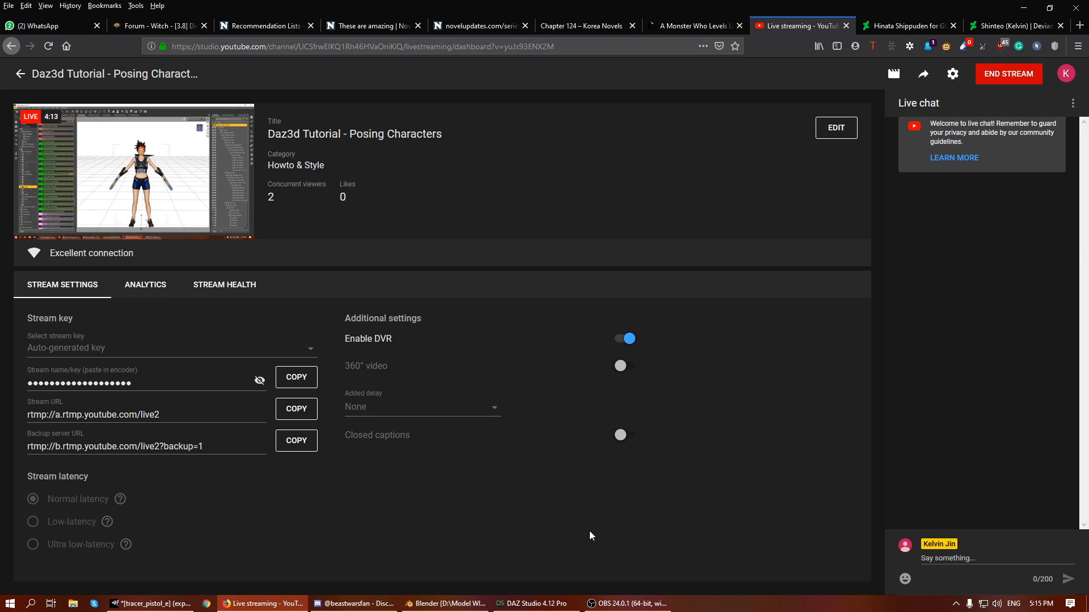
left_click(627, 603)
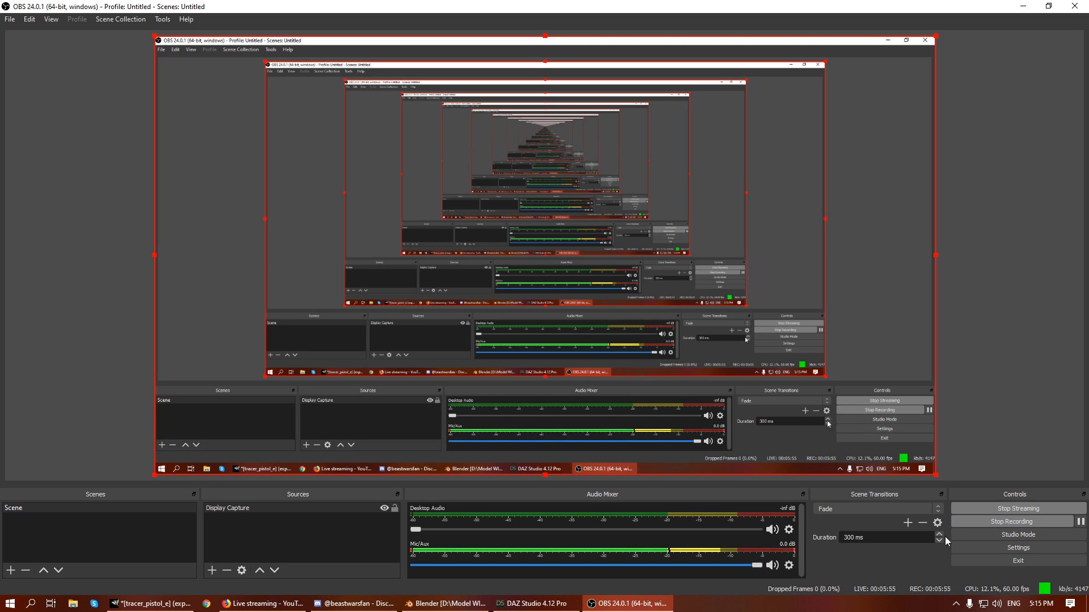
left_click(609, 605)
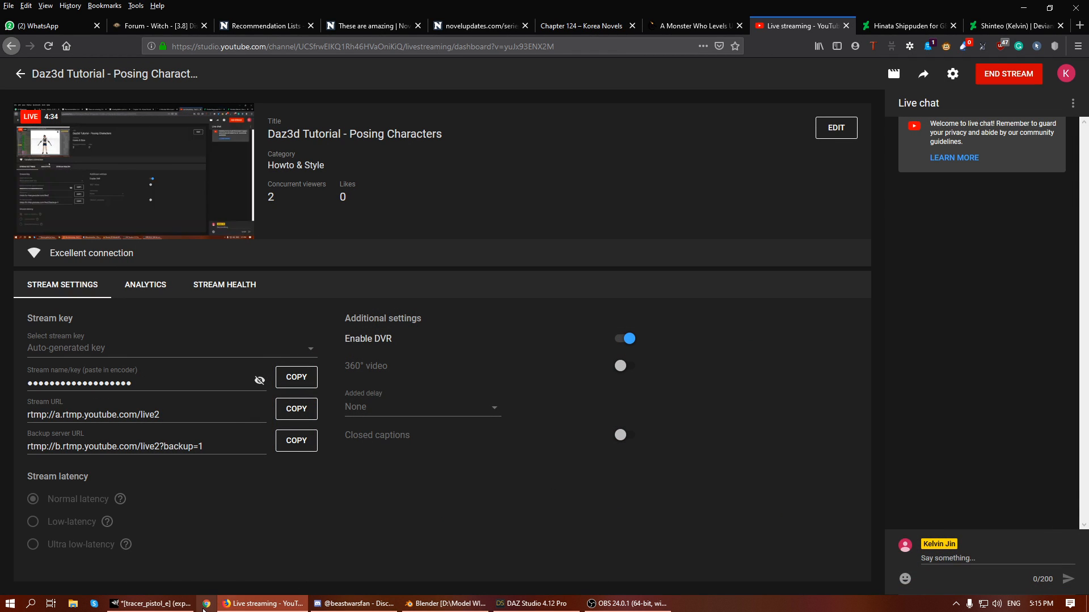
left_click(251, 605)
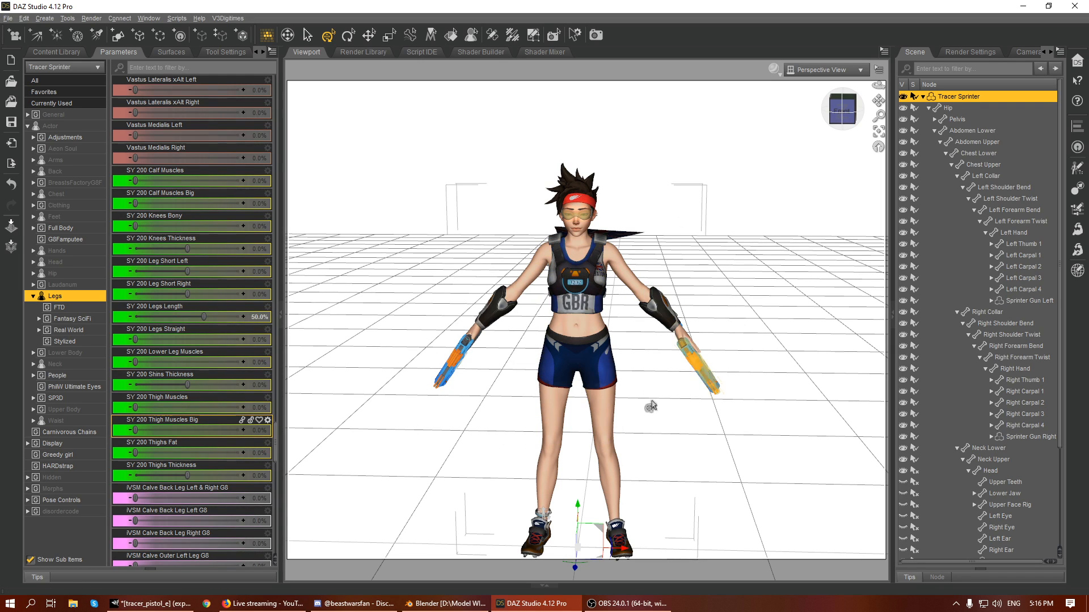
left_click(32, 296)
left_click(57, 52)
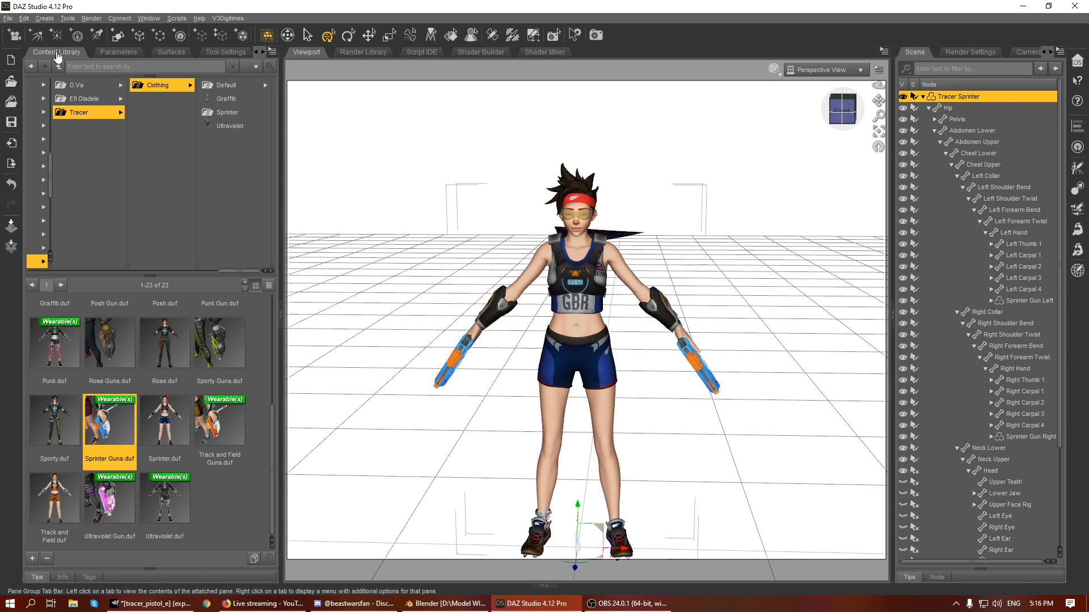
left_click(33, 266)
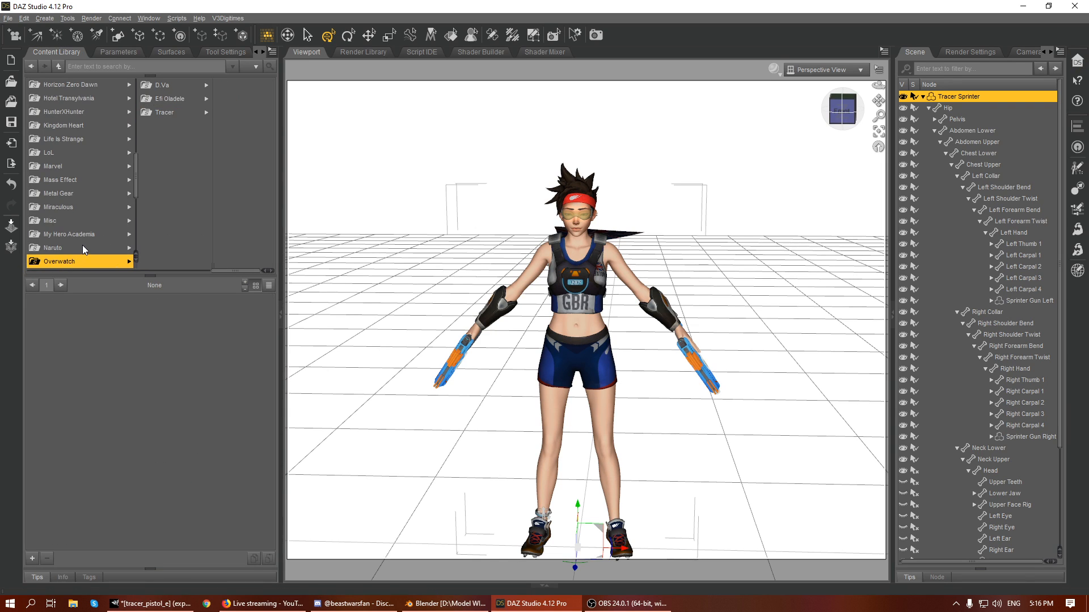
key("Left")
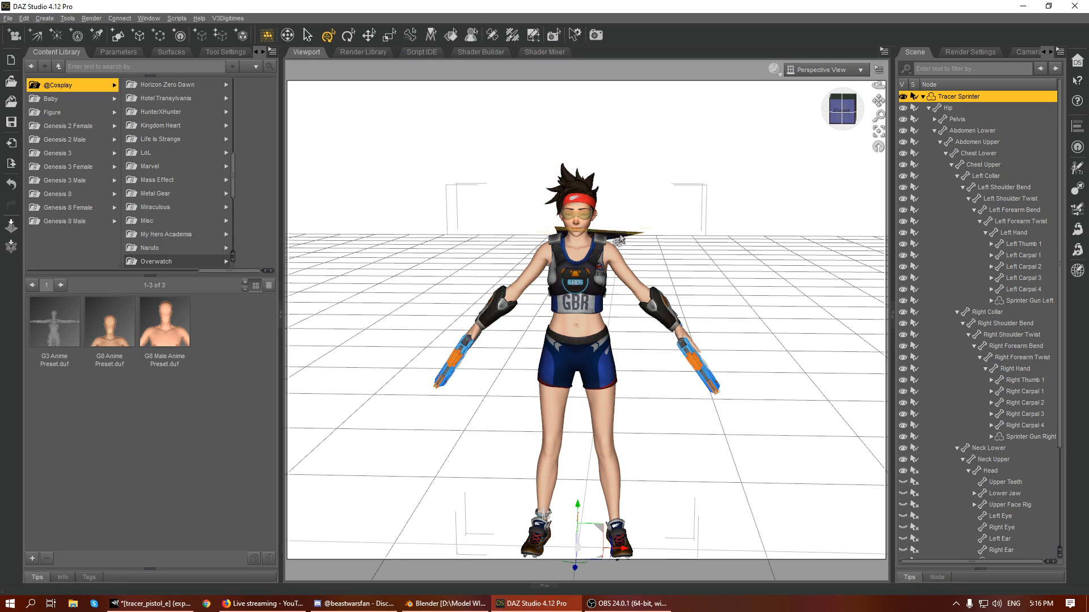
left_click(63, 208)
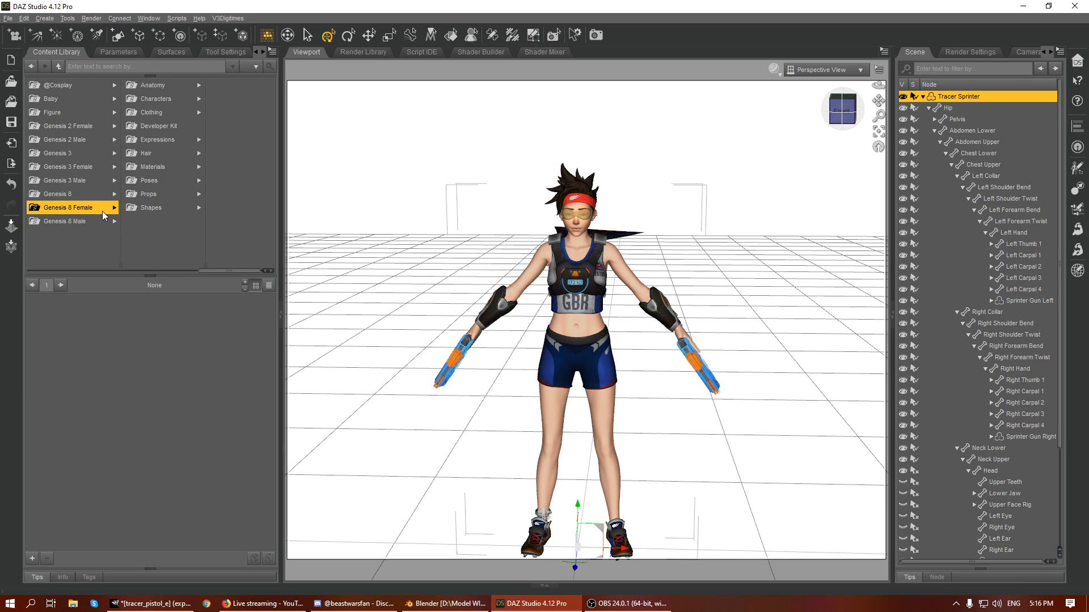
left_click(159, 184)
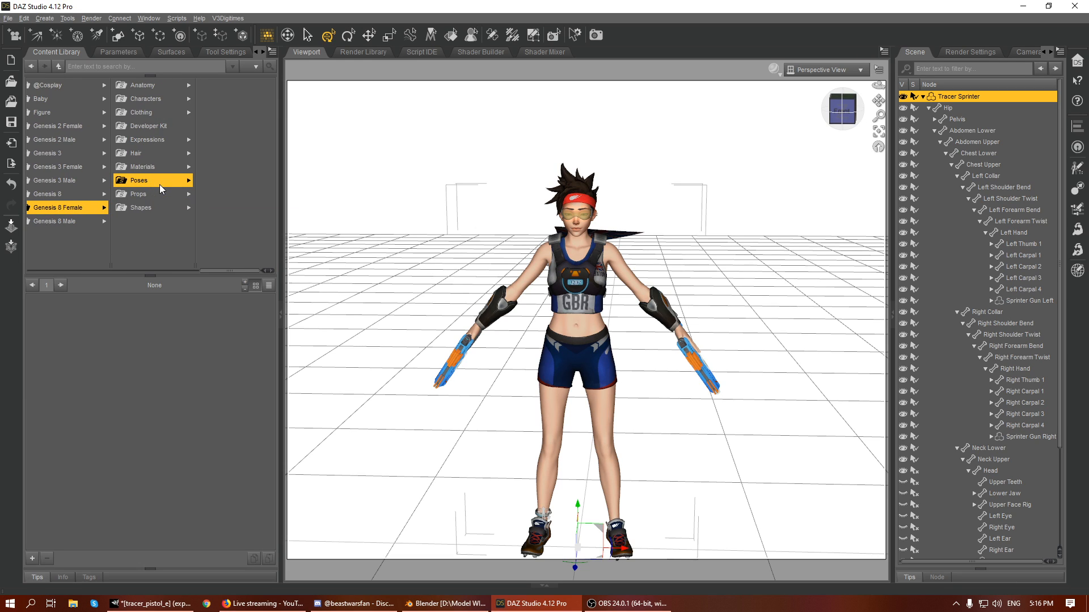
left_click(221, 166)
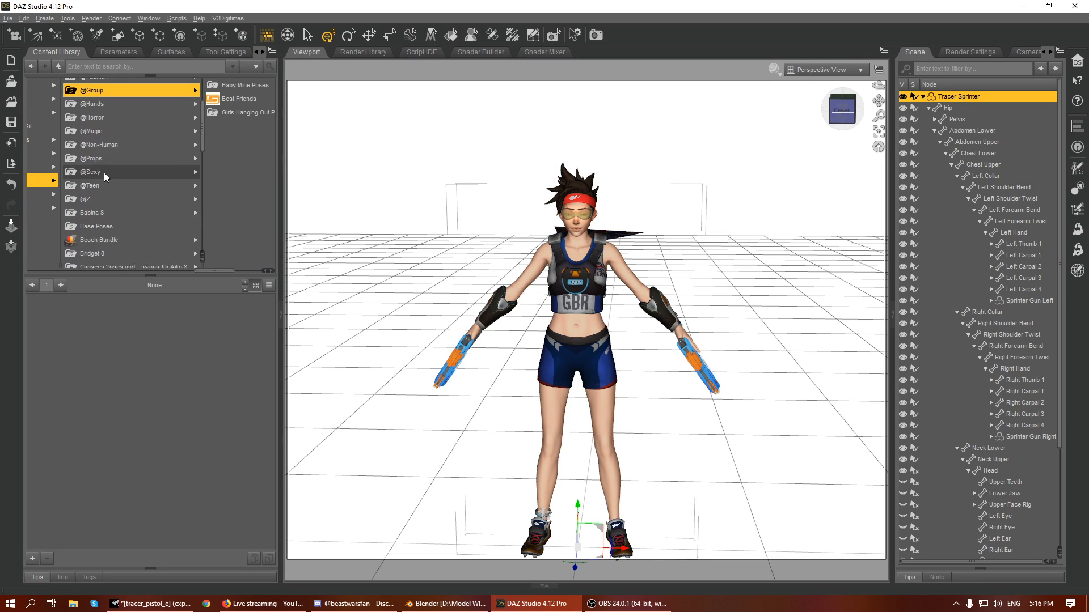
left_click(106, 86)
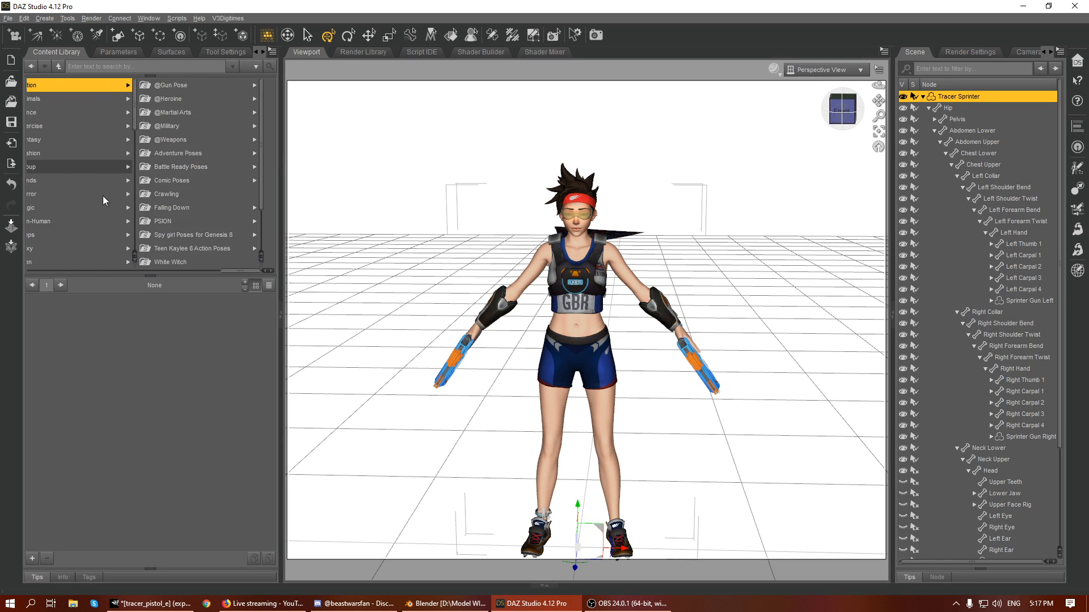
left_click(177, 129)
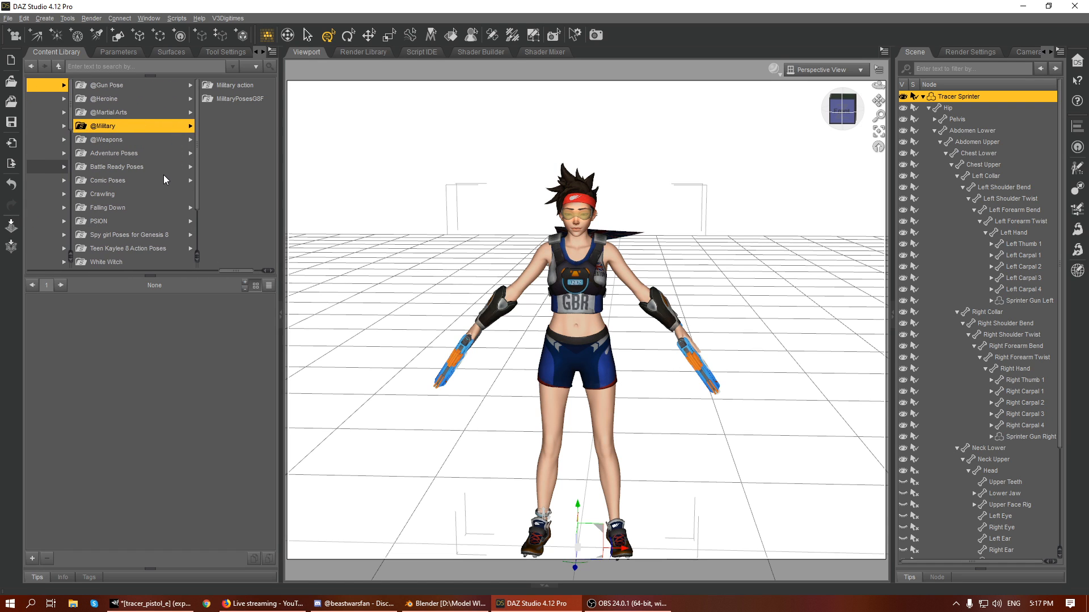
left_click(116, 207)
left_click(121, 218)
scroll(118, 214, "down", 2)
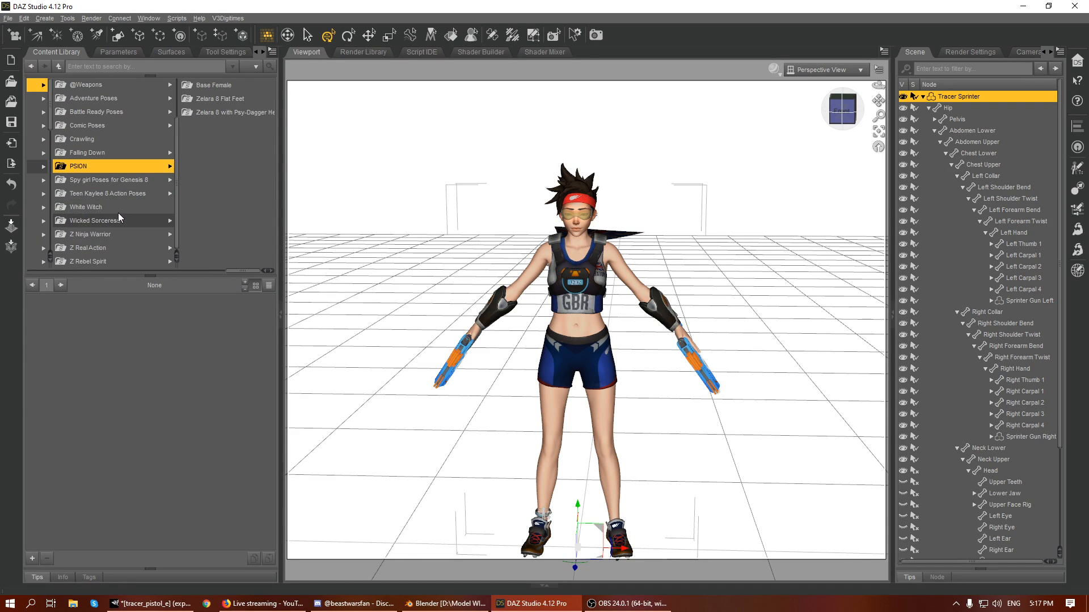
scroll(117, 213, "up", 2)
left_click(115, 210)
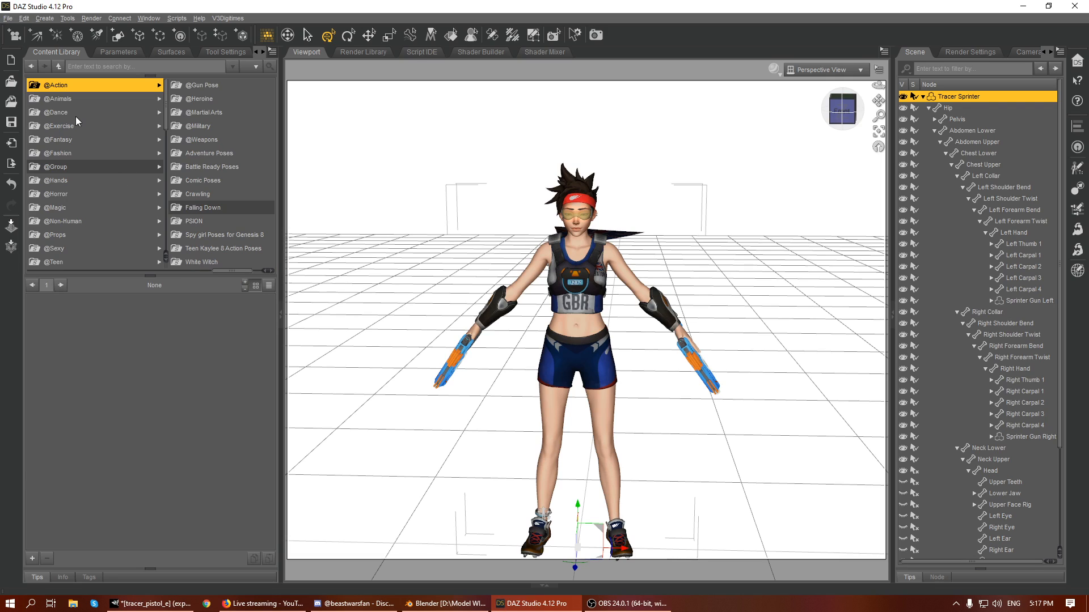
left_click(59, 124)
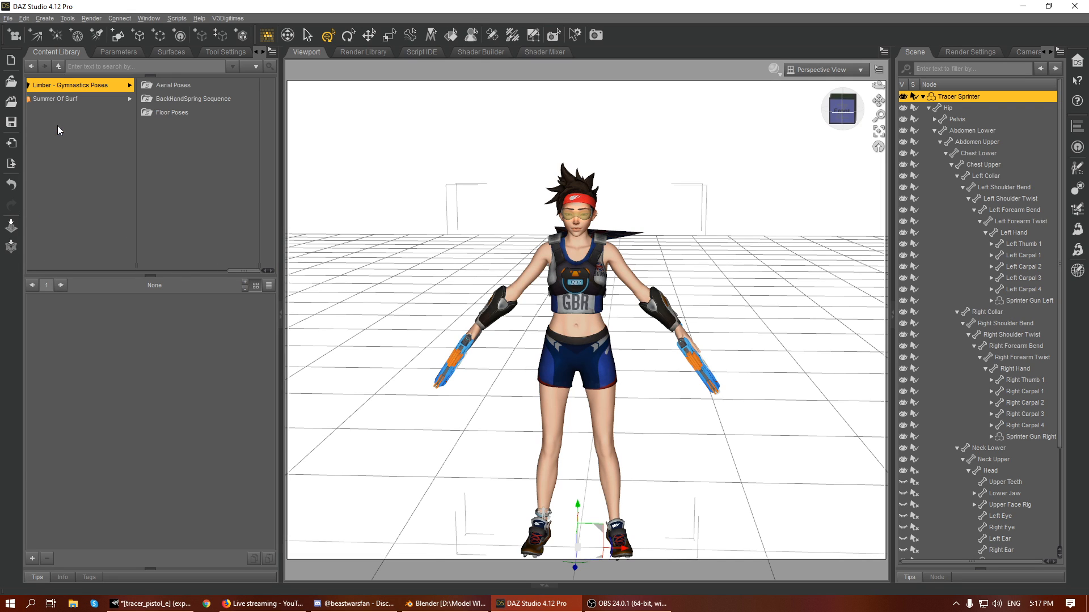
key("Down")
key("Up")
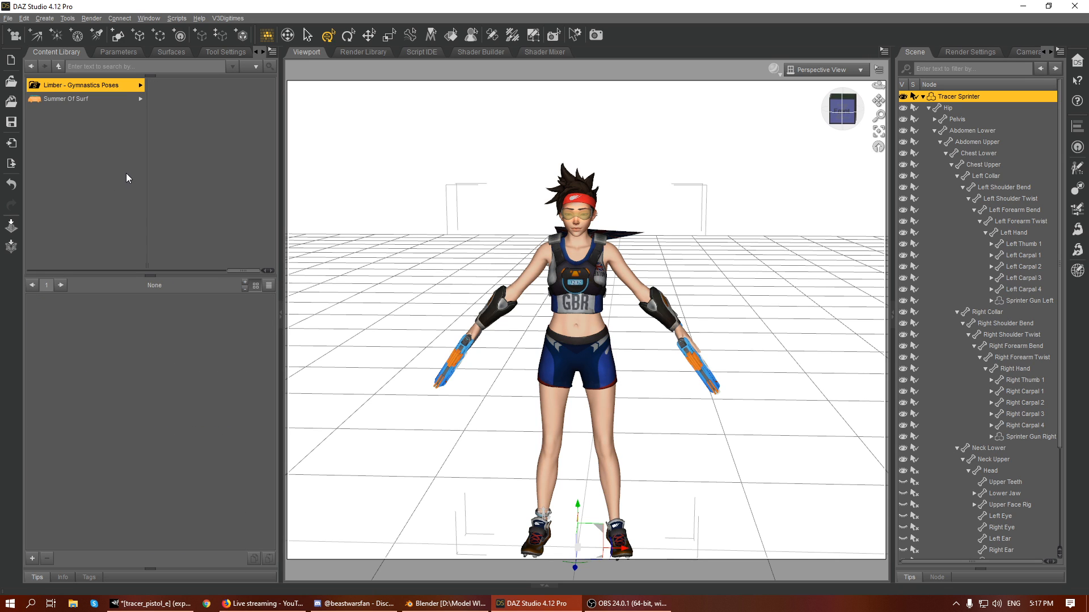
key("Right")
key("Down")
key("Down")
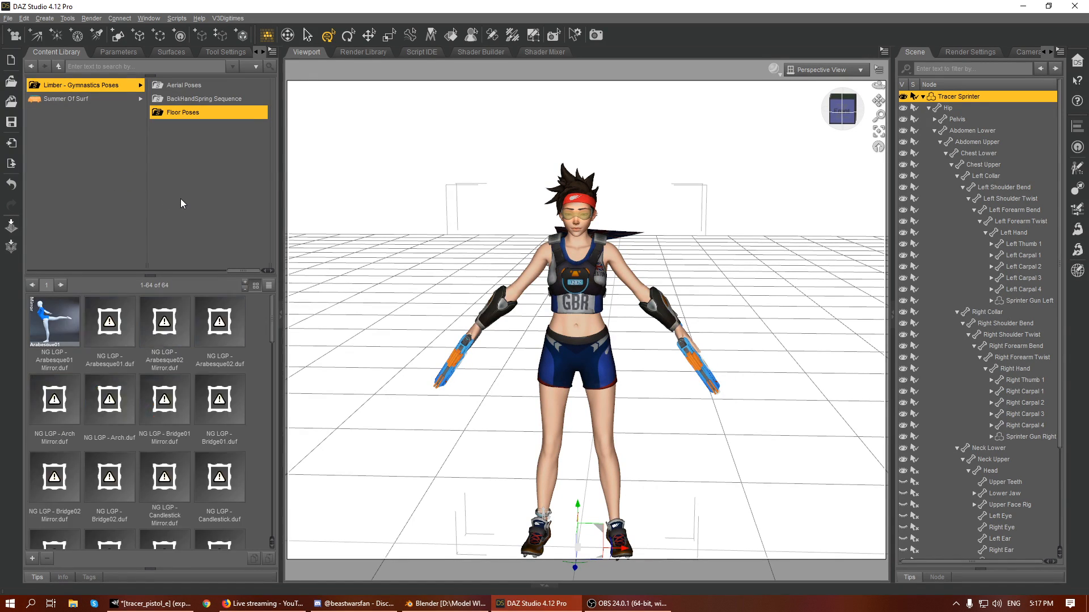
left_click(82, 101)
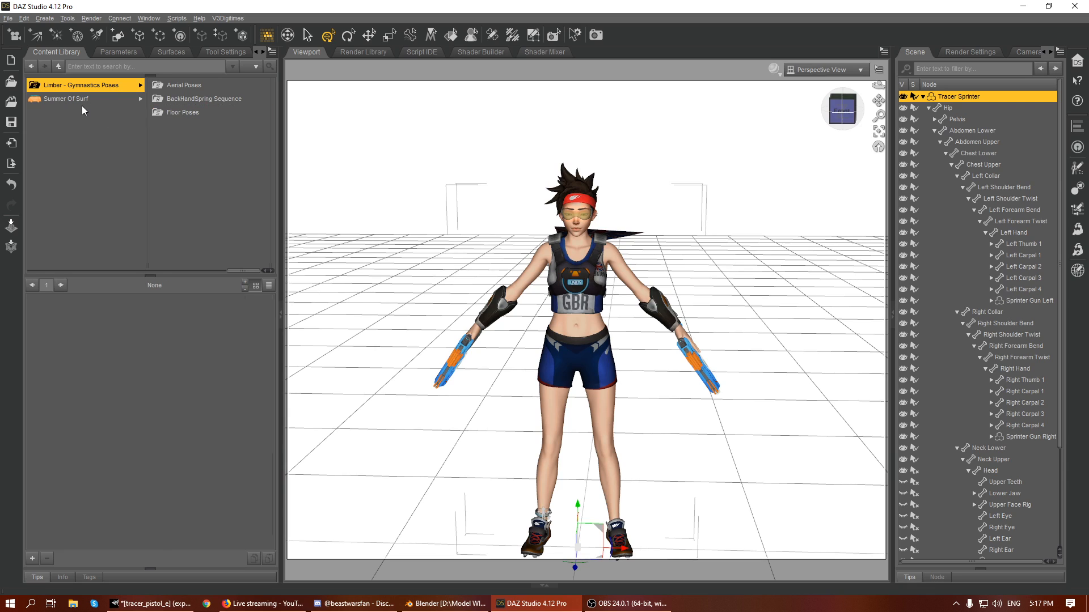
key("Left")
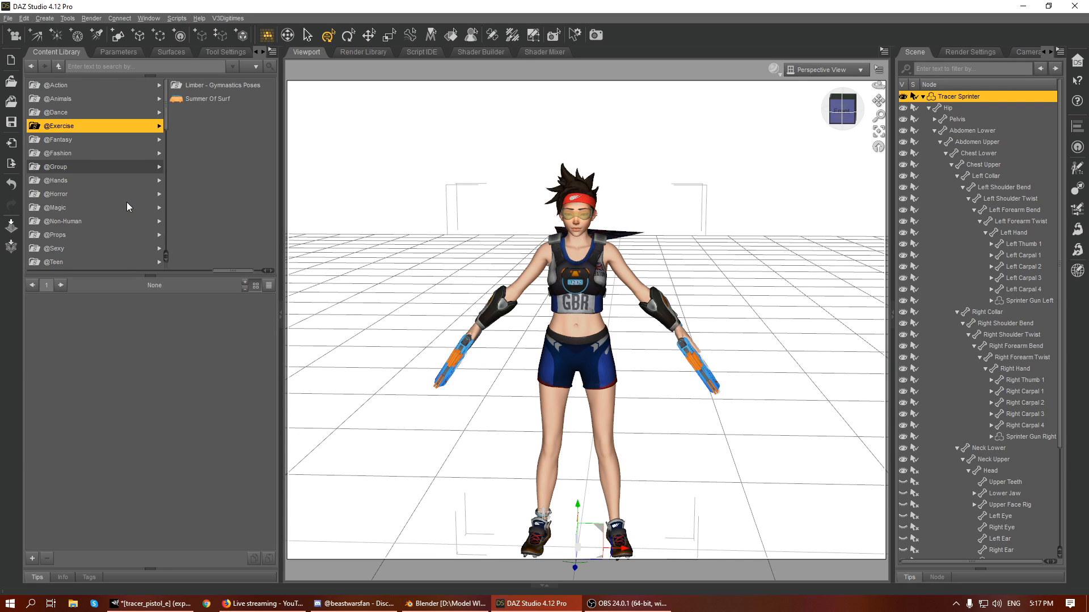
key("Down")
key("Down")
key("Down")
key("Down")
scroll(122, 202, "down", 4)
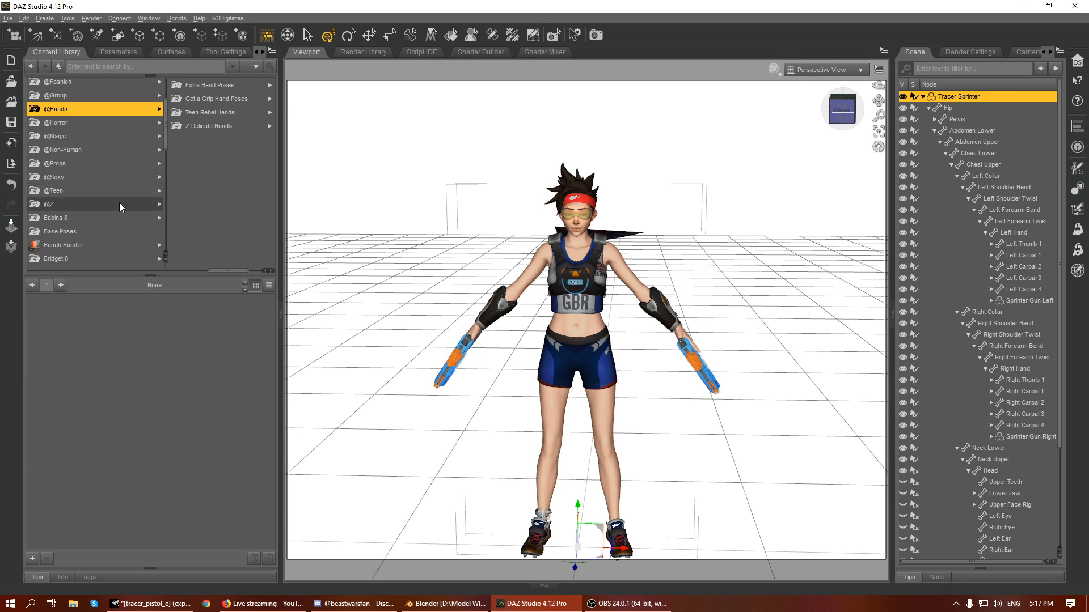
scroll(120, 195, "down", 1)
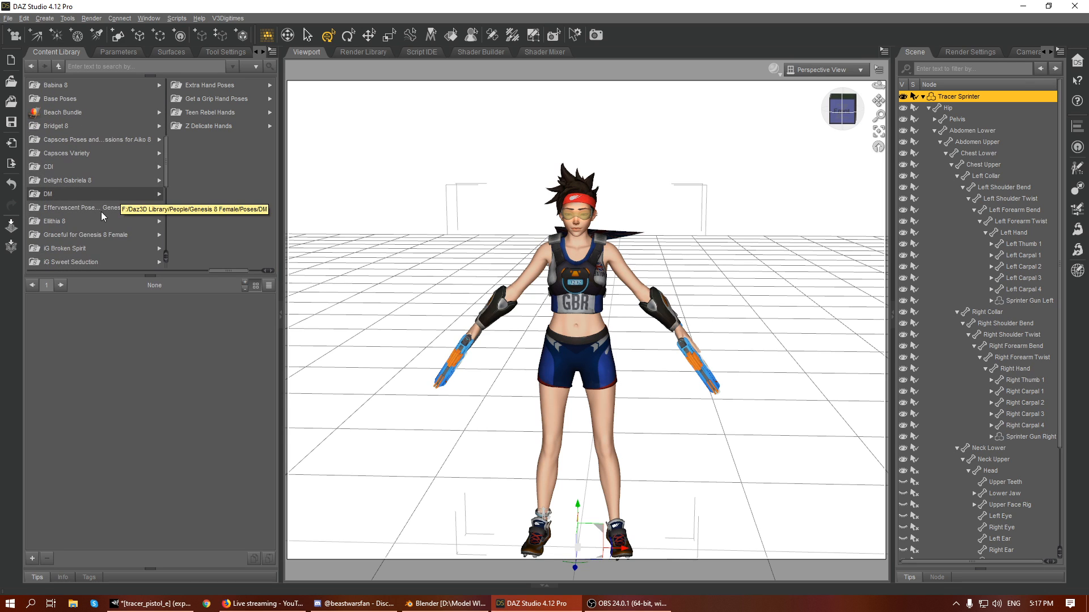
left_click(85, 209)
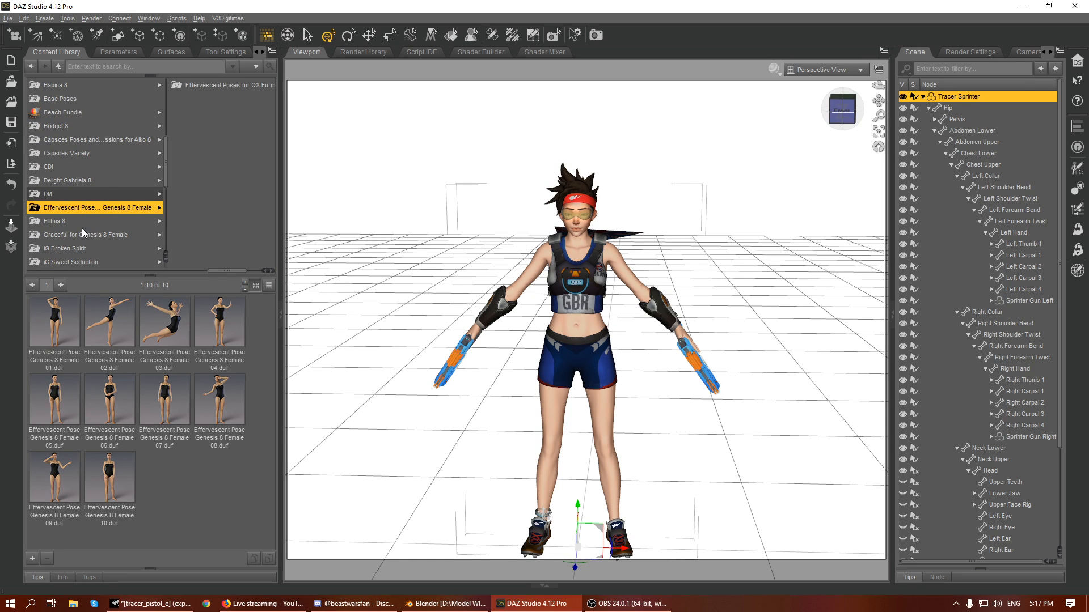
scroll(107, 224, "down", 3)
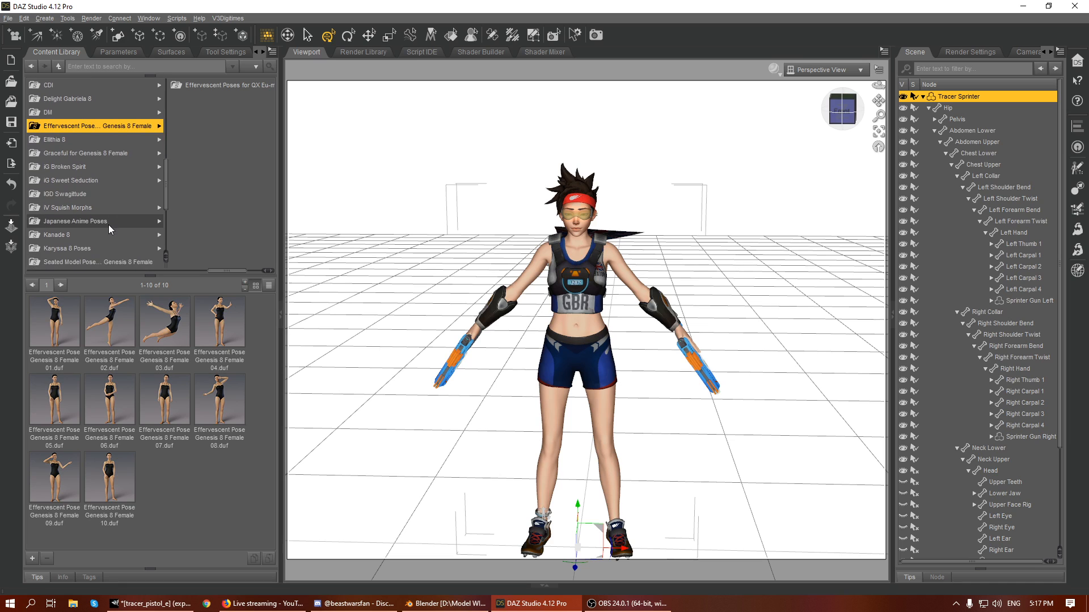
left_click(106, 225)
scroll(106, 233, "down", 2)
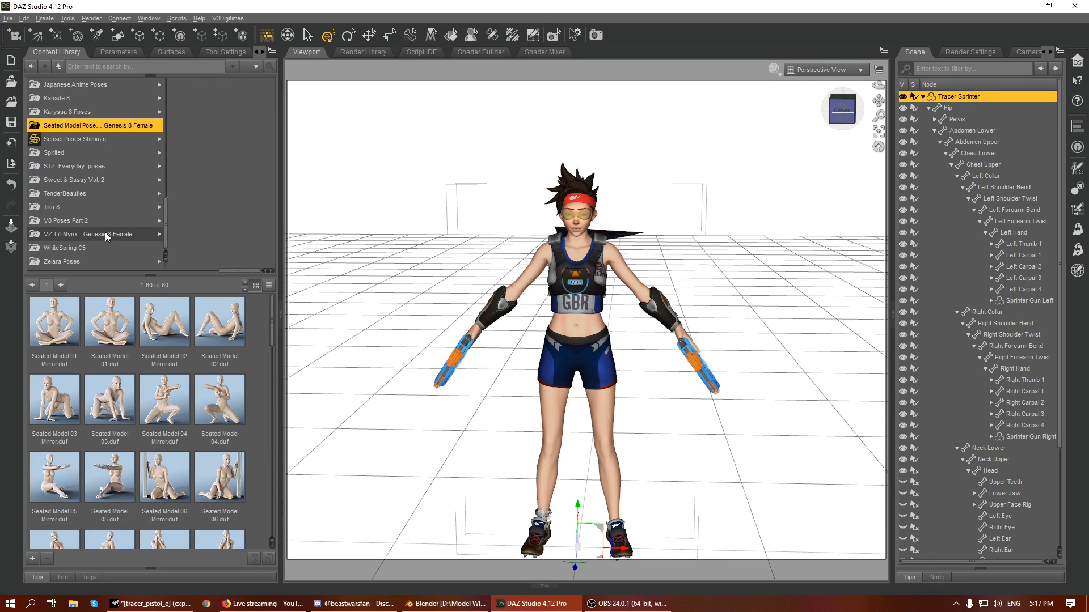
key("Left")
key("Left")
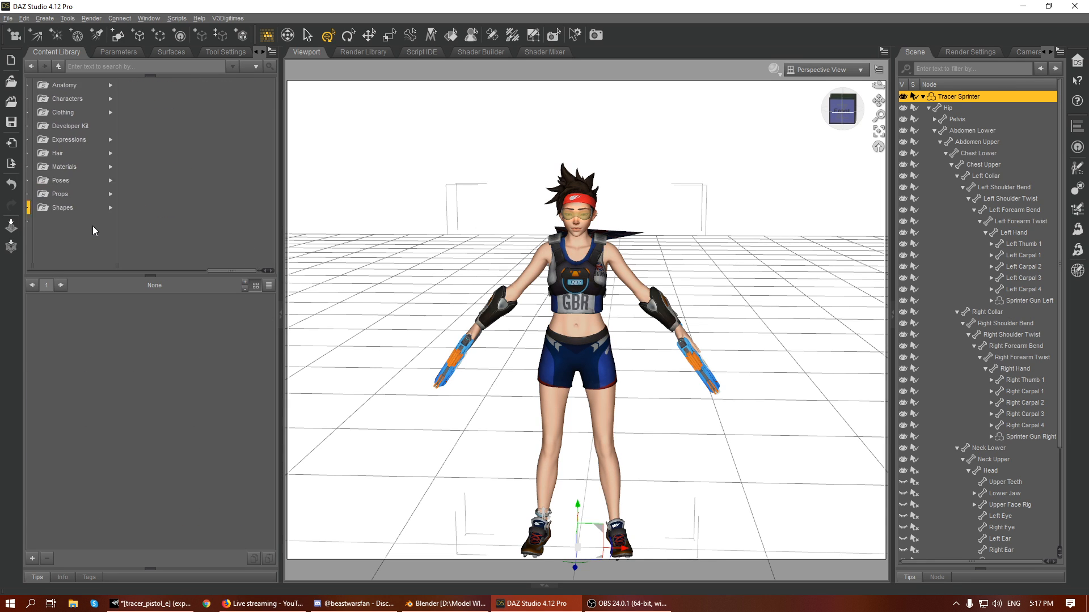
left_click(128, 181)
left_click(122, 166)
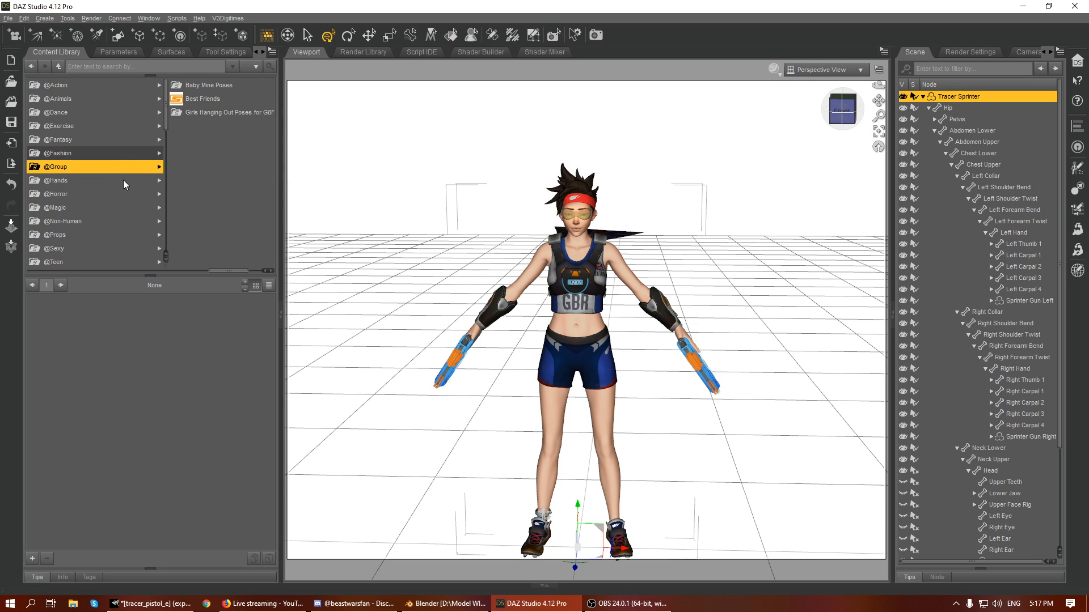
left_click(111, 260)
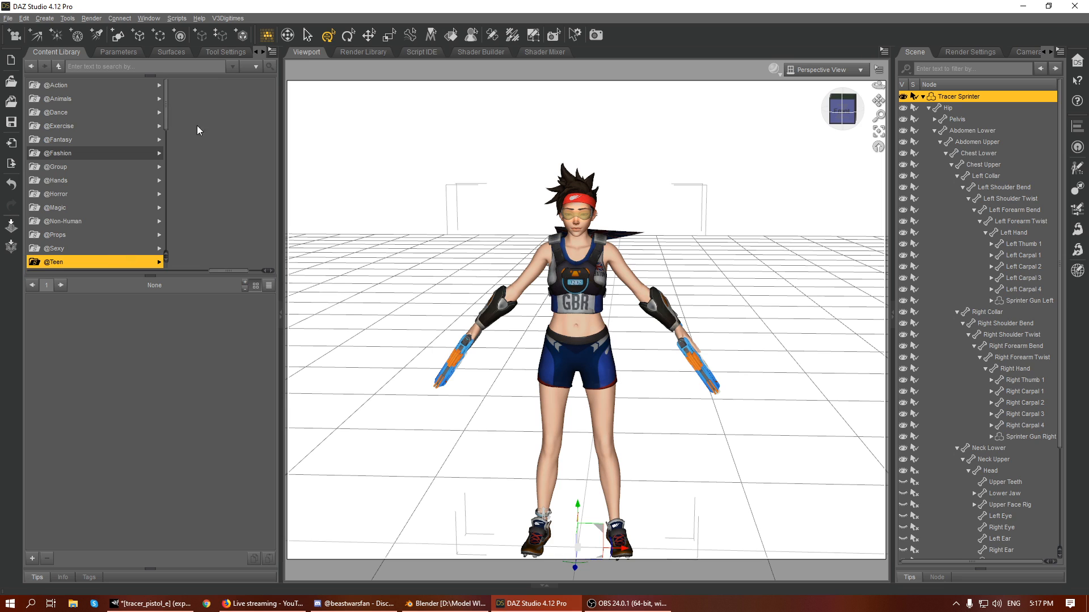
left_click(204, 81)
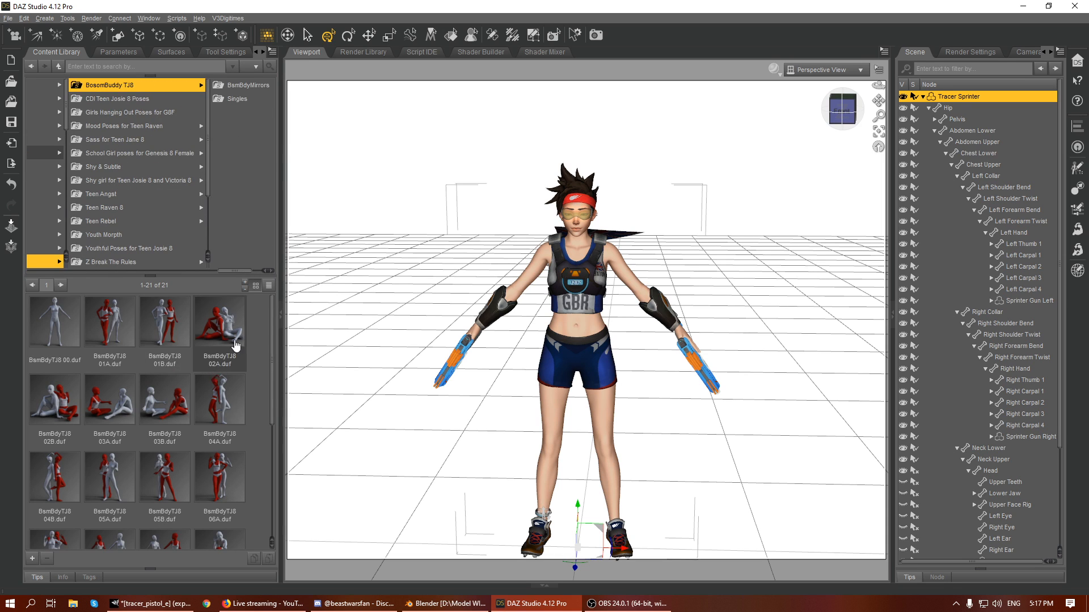
key("Down")
key("Down")
key("Down")
key("Down")
key("Down")
key("Down")
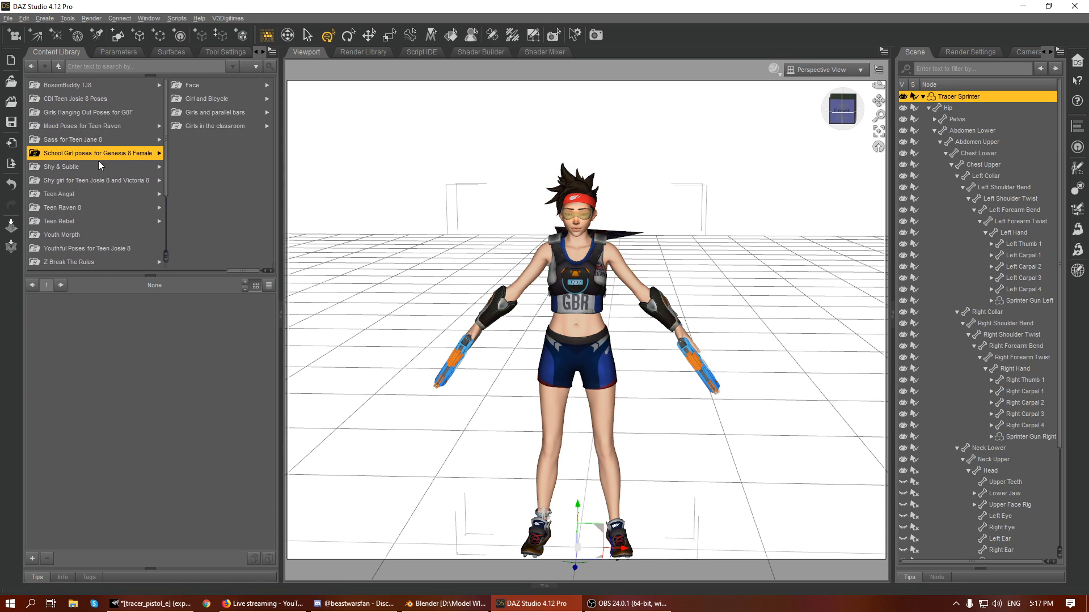
key("Down")
key("Down")
key("Down")
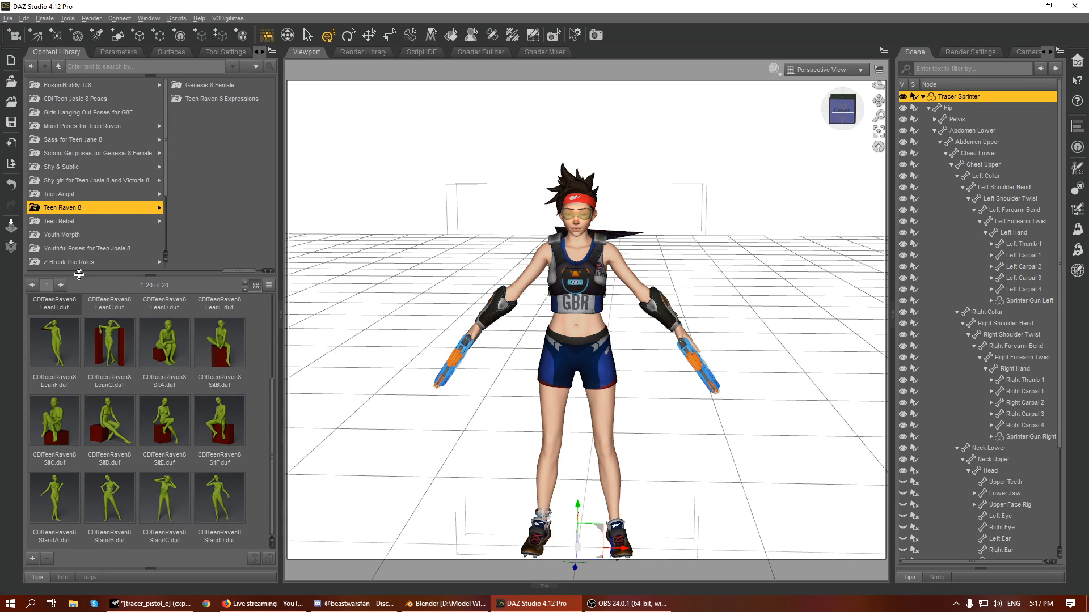
- Apply the TR08_M jumping pose from the Teen Rebel folder to the Tracer Sprinter figure
left_click(74, 221)
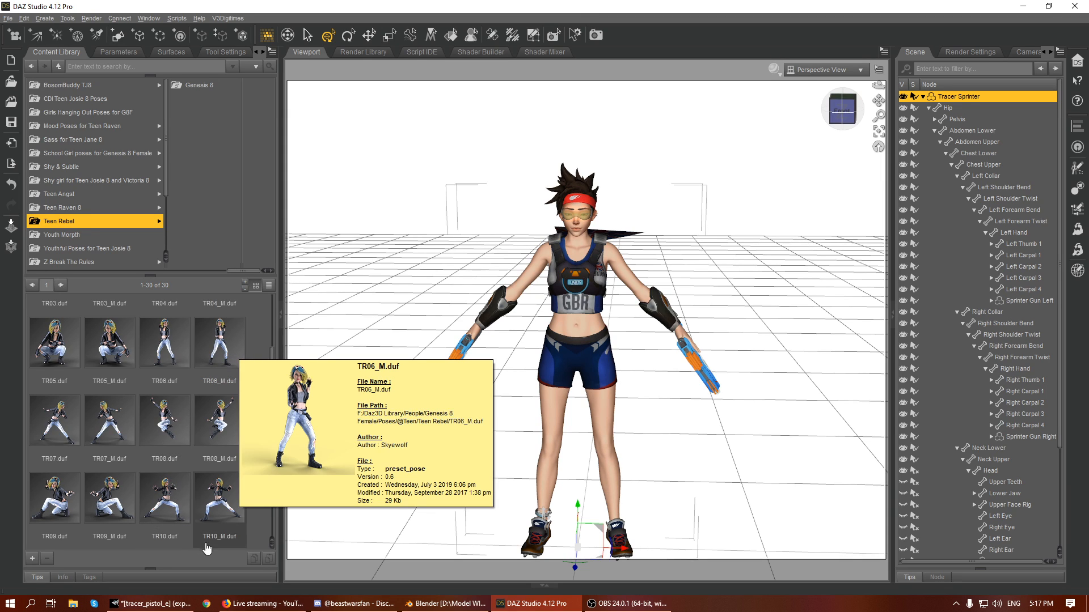
left_click(202, 431)
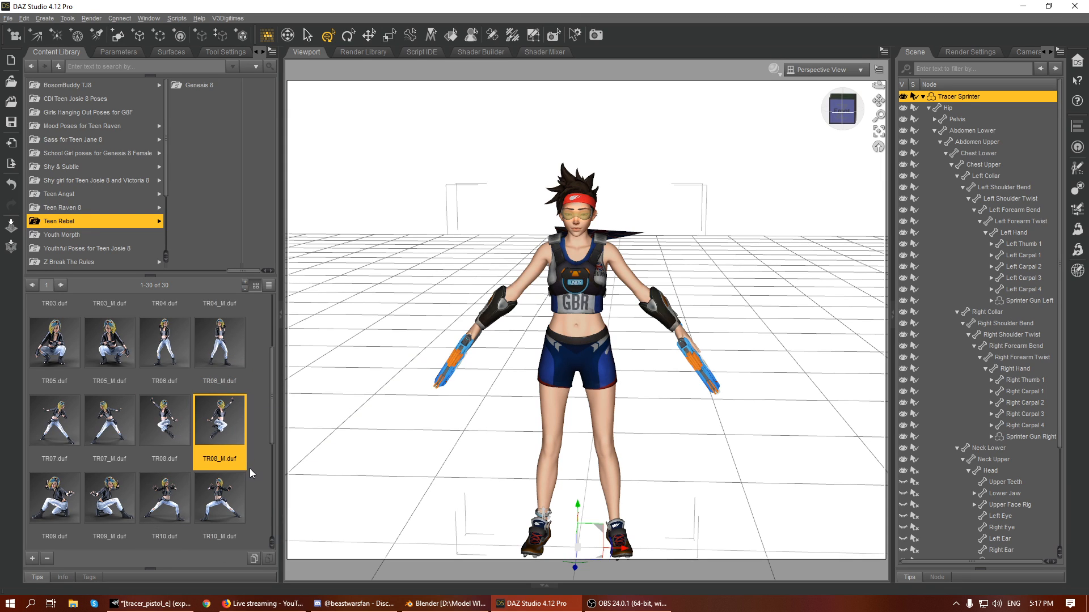
scroll(247, 417, "down", 3)
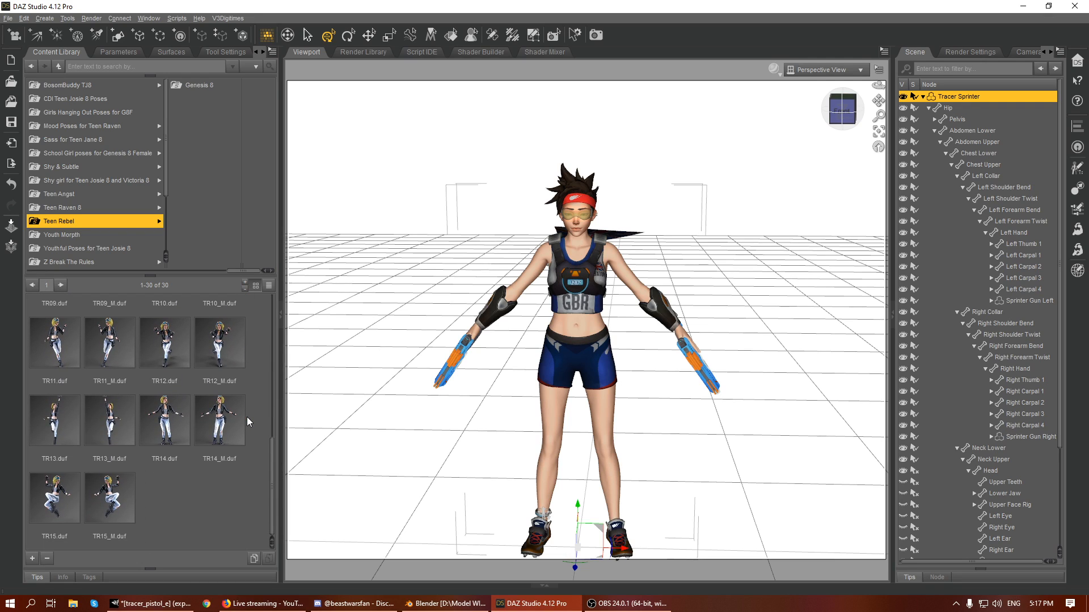
scroll(247, 417, "up", 3)
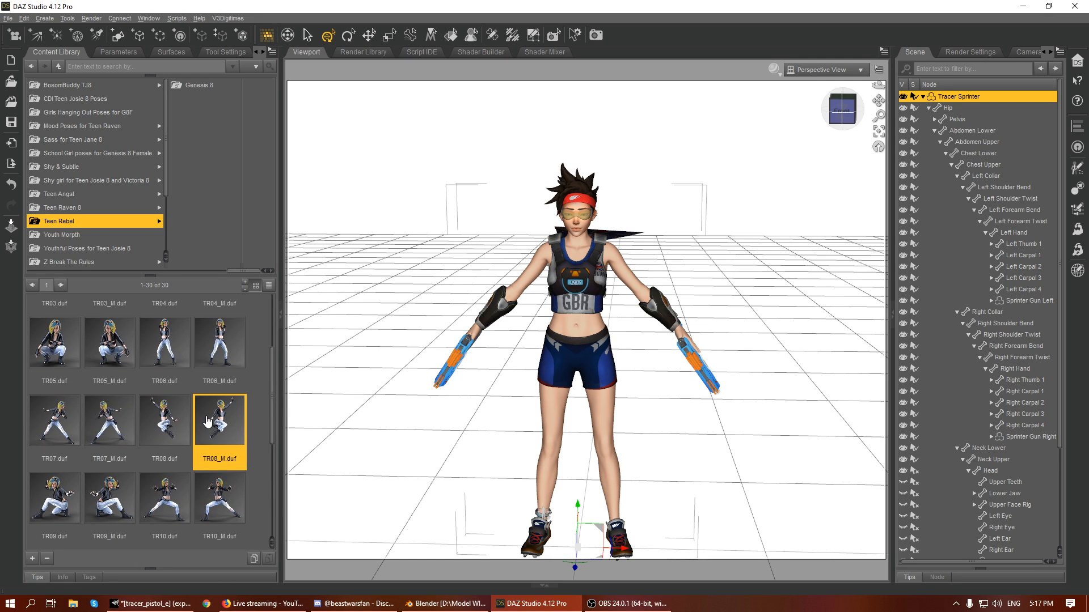
double_click(233, 403)
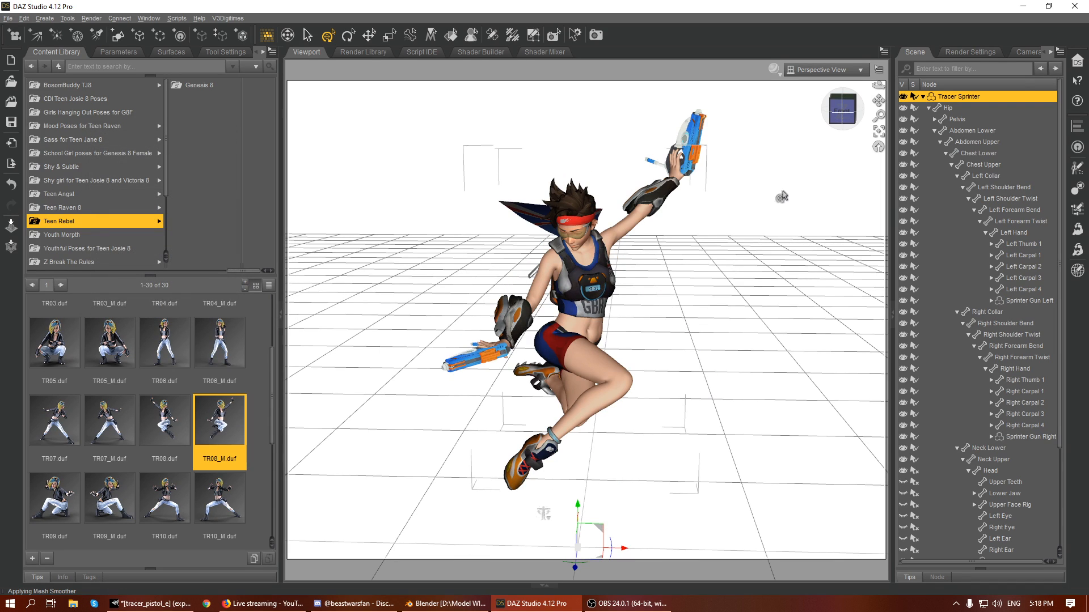
mouse_move(843, 111)
left_mouse_down()
mouse_move(856, 85)
mouse_move(814, 99)
mouse_move(849, 99)
left_mouse_up()
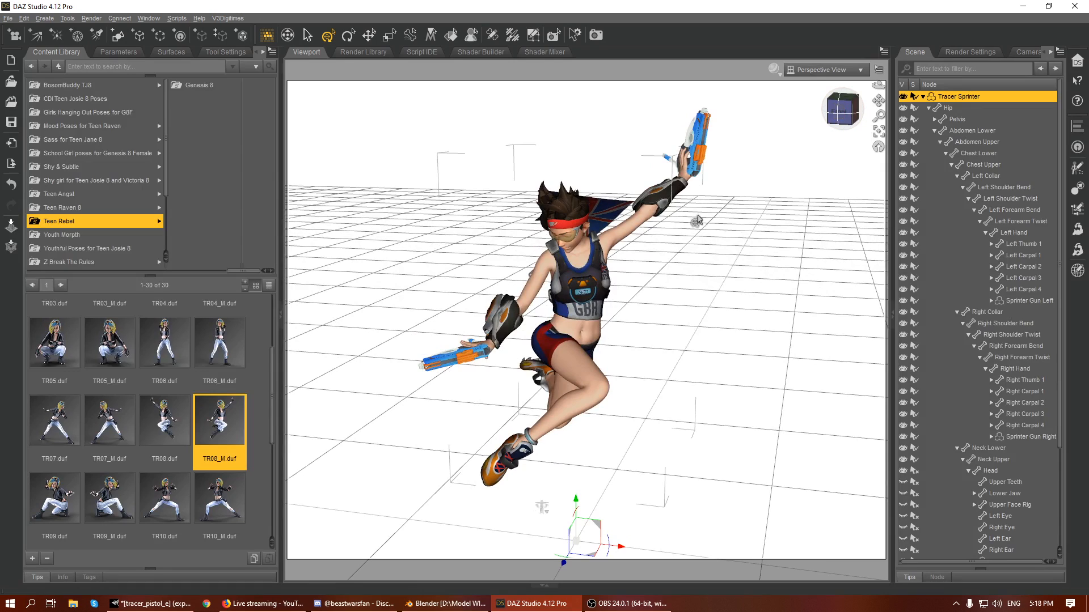
left_click(690, 173)
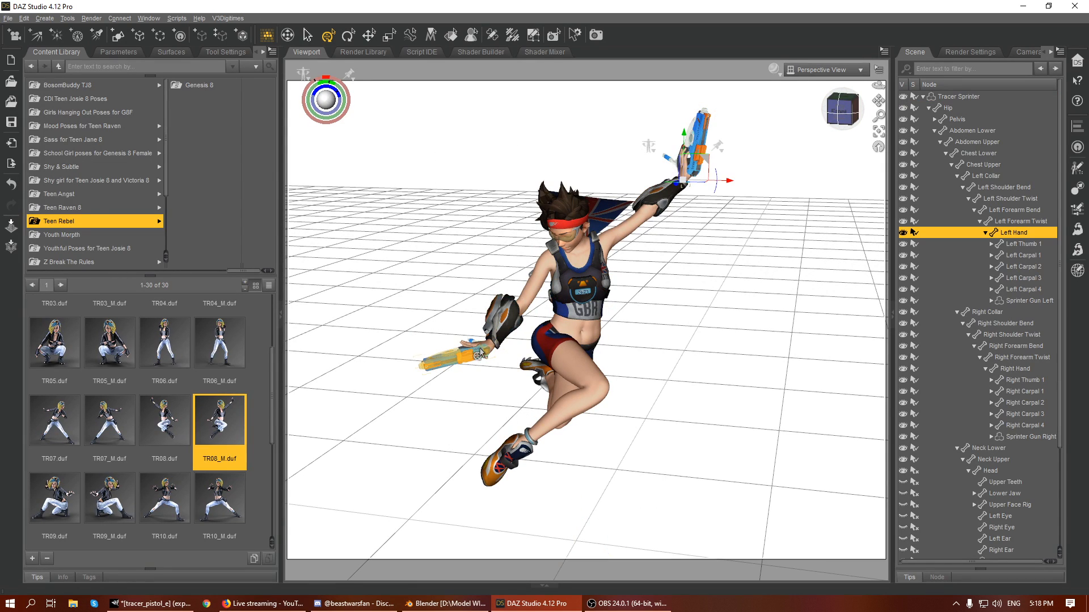
left_click(485, 352)
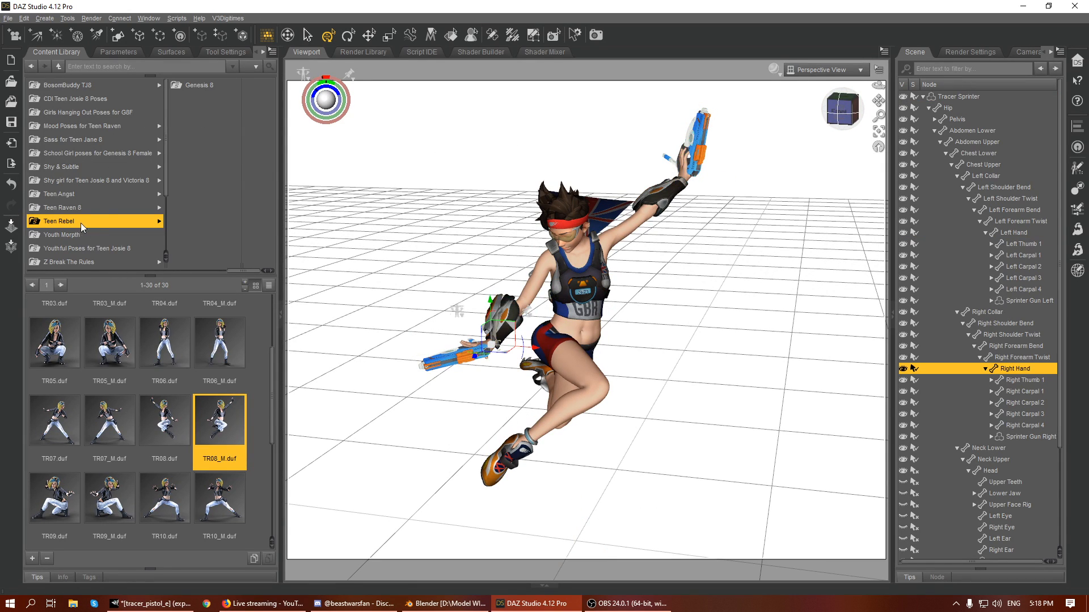
key("Left")
key("Left")
left_click(151, 167)
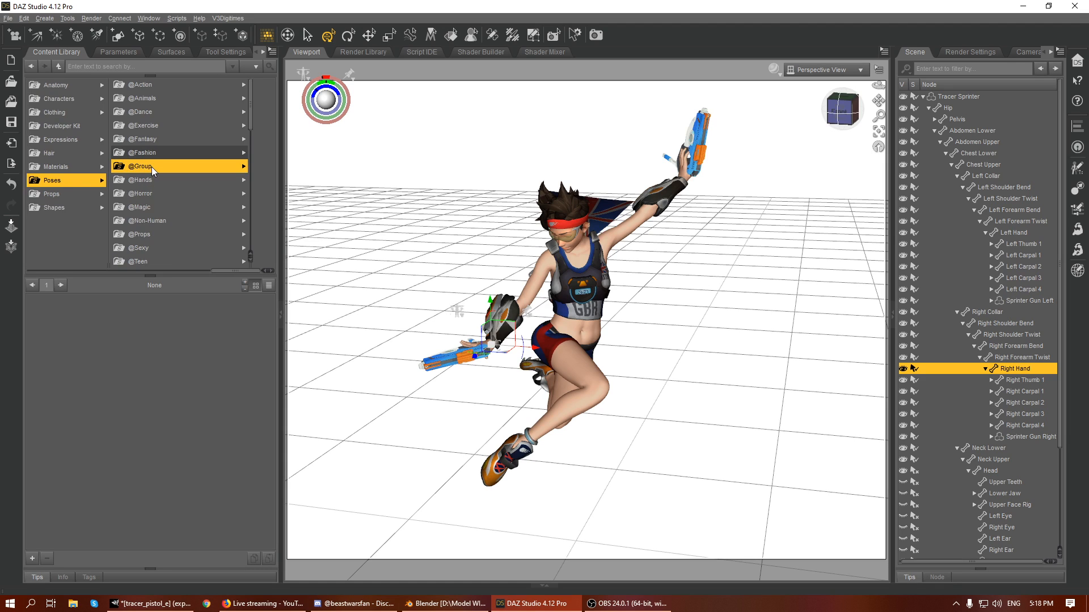
key("Up")
key("Up")
left_click(89, 158)
left_click(72, 179)
left_click(158, 110)
key("Left")
key("Left")
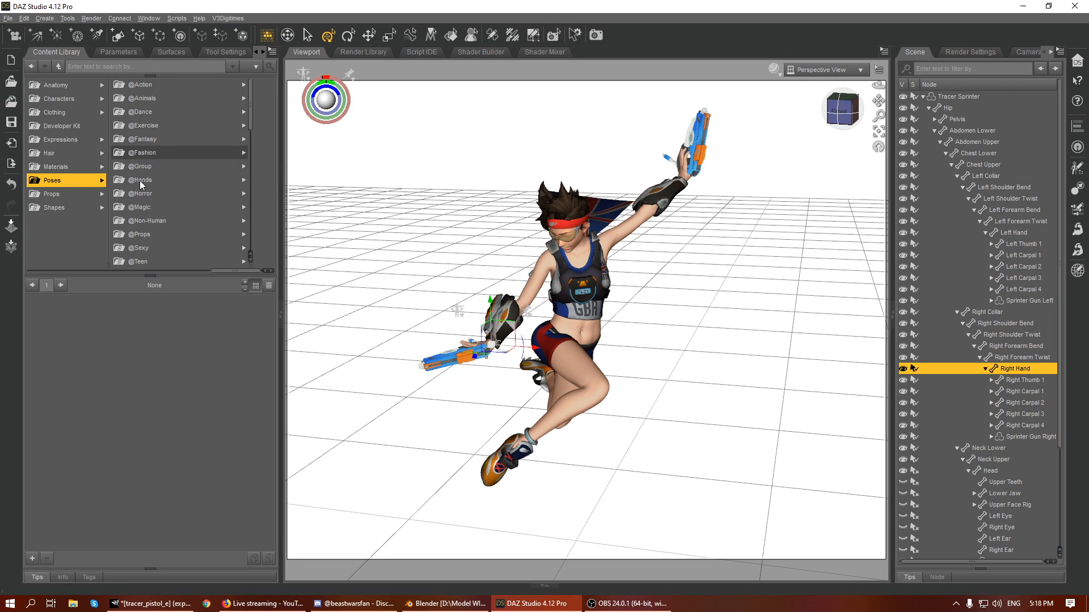
left_click(139, 152)
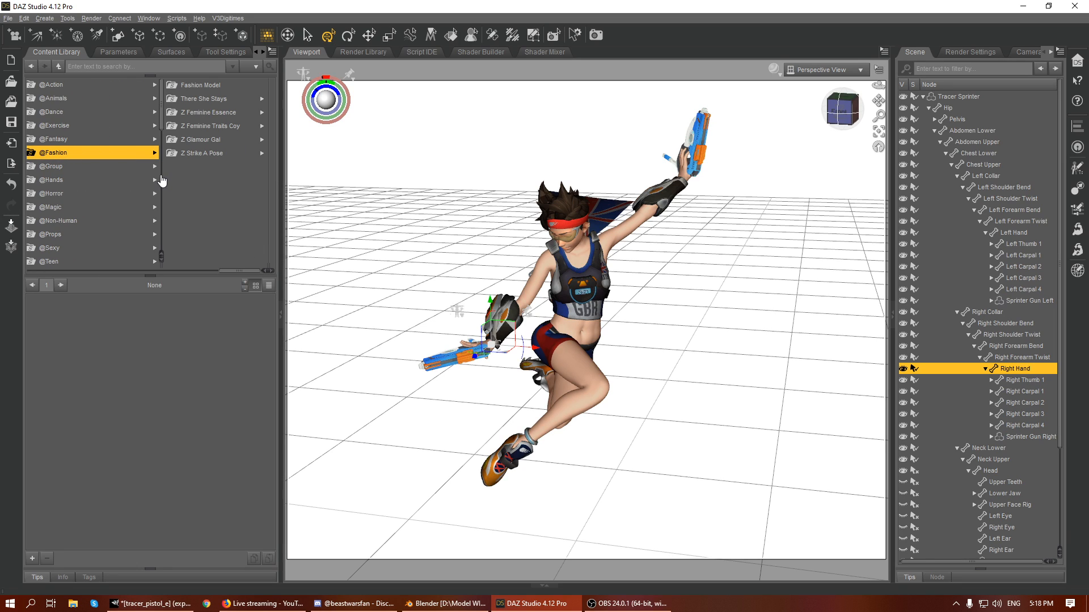
key("Down")
key("Down")
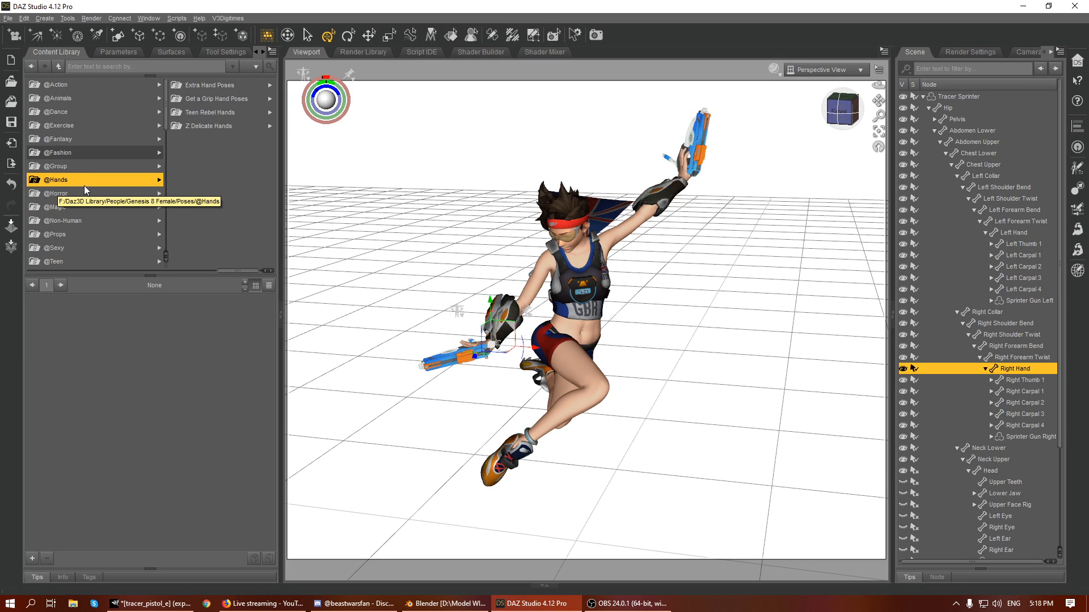
left_click(201, 127)
key("Up")
key("Up")
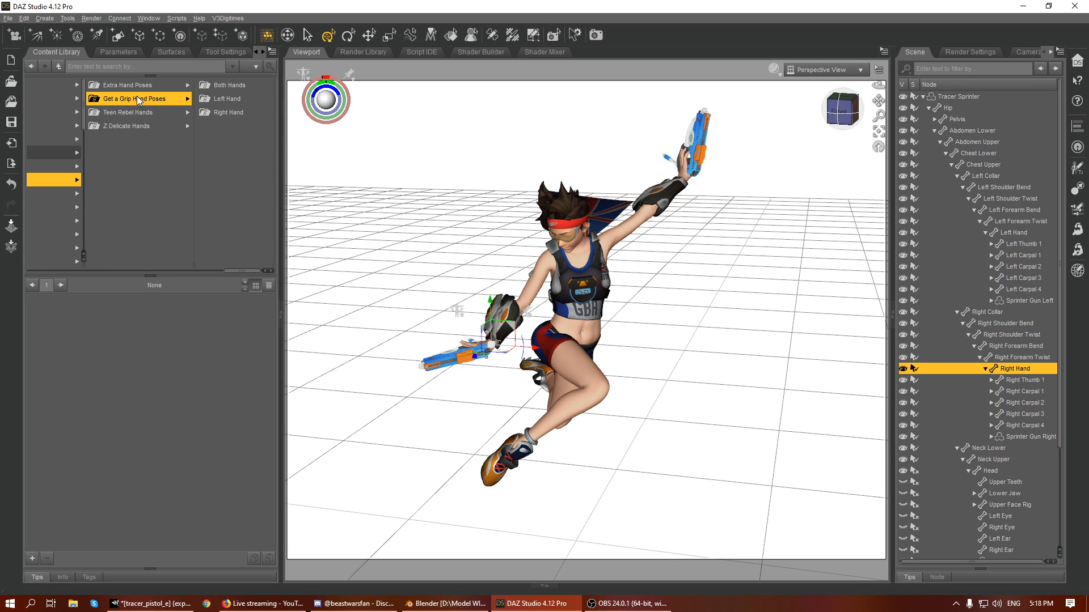
left_click(226, 87)
- Find the GaG 50 LH & RH Pistol Grip 1 pose and apply it to the figure's hands
scroll(252, 338, "down", 10)
scroll(253, 338, "down", 6)
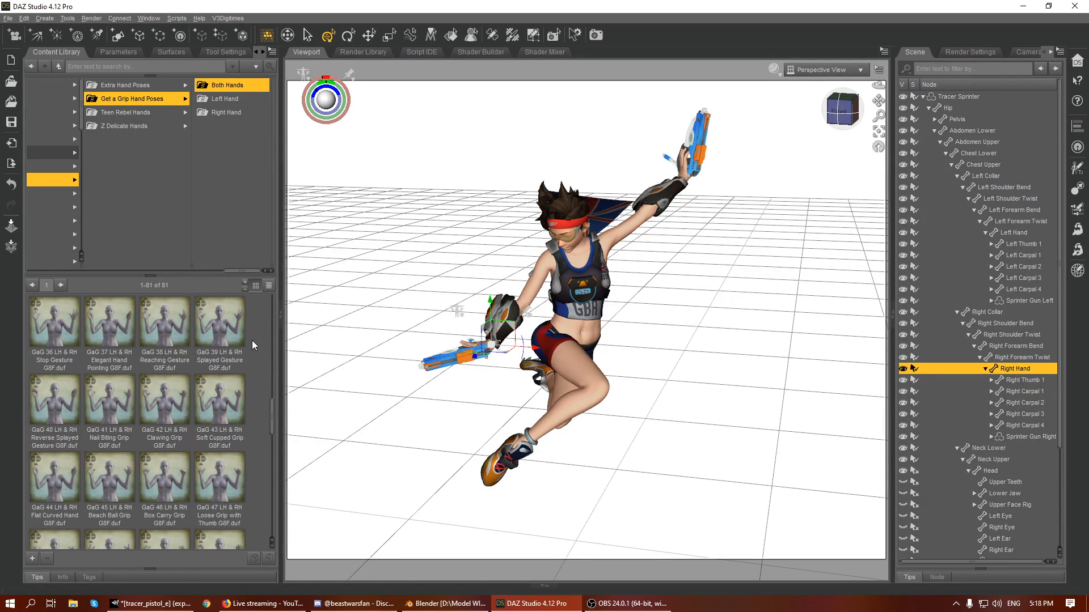
scroll(247, 352, "down", 3)
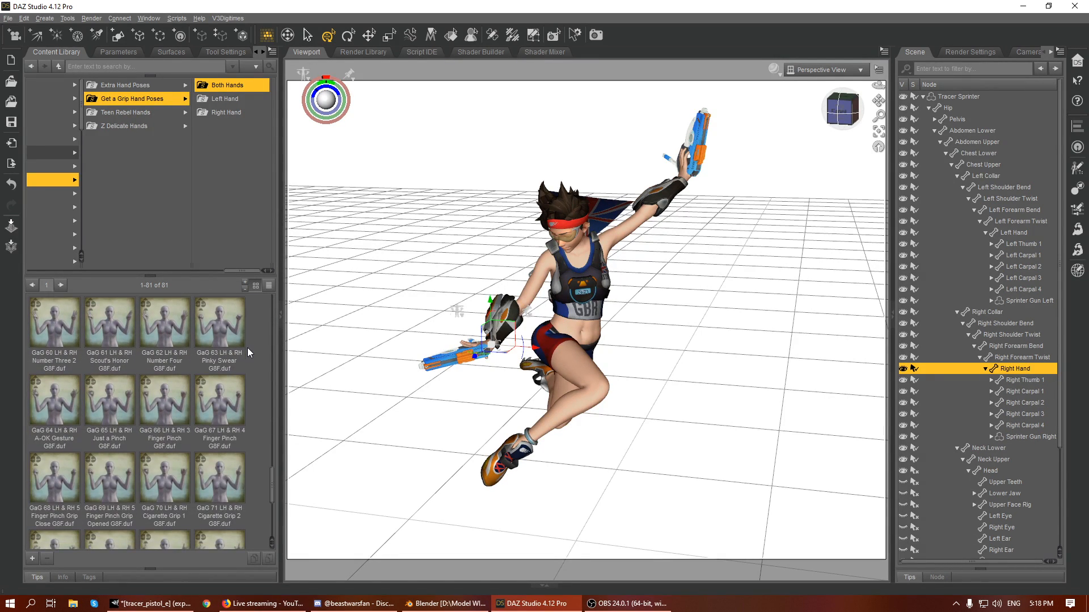
scroll(242, 397, "down", 3)
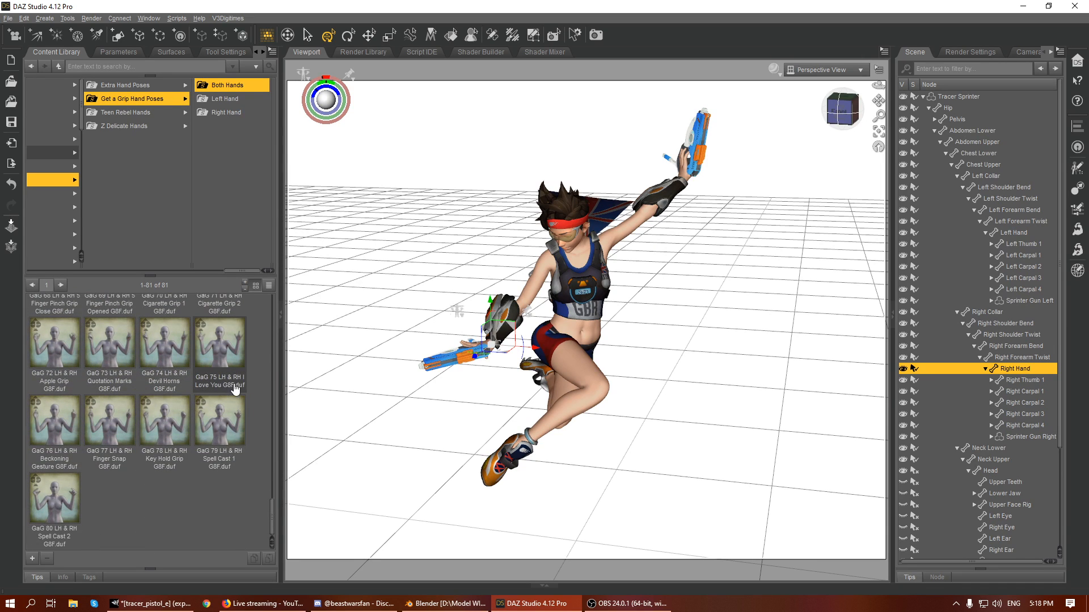
scroll(220, 436, "up", 6)
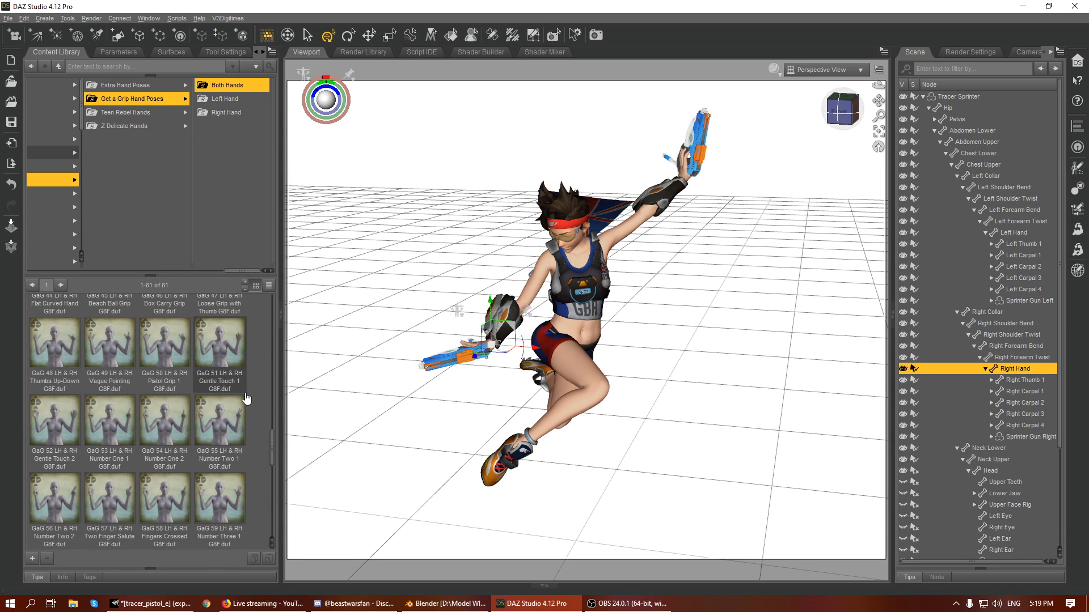
scroll(236, 393, "down", 1)
double_click(163, 343)
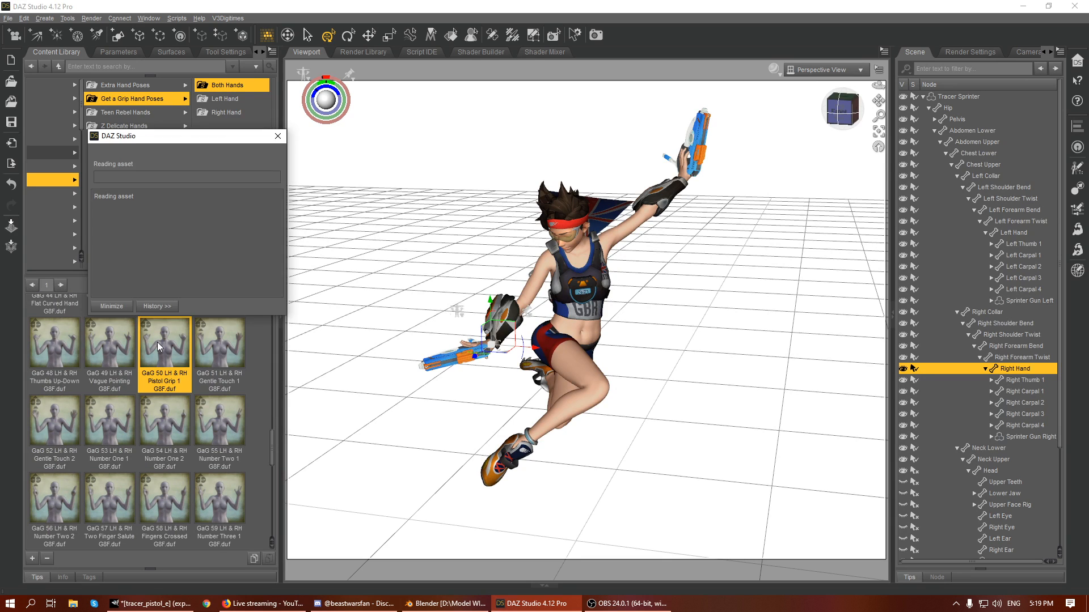
- Frame the left hand, then move and rotate the whole Sprinter Gun Left so its grip sits in the palm
left_click(684, 182)
left_click(879, 131)
left_click_drag(843, 111, 884, 96)
scroll(635, 206, "down", 5)
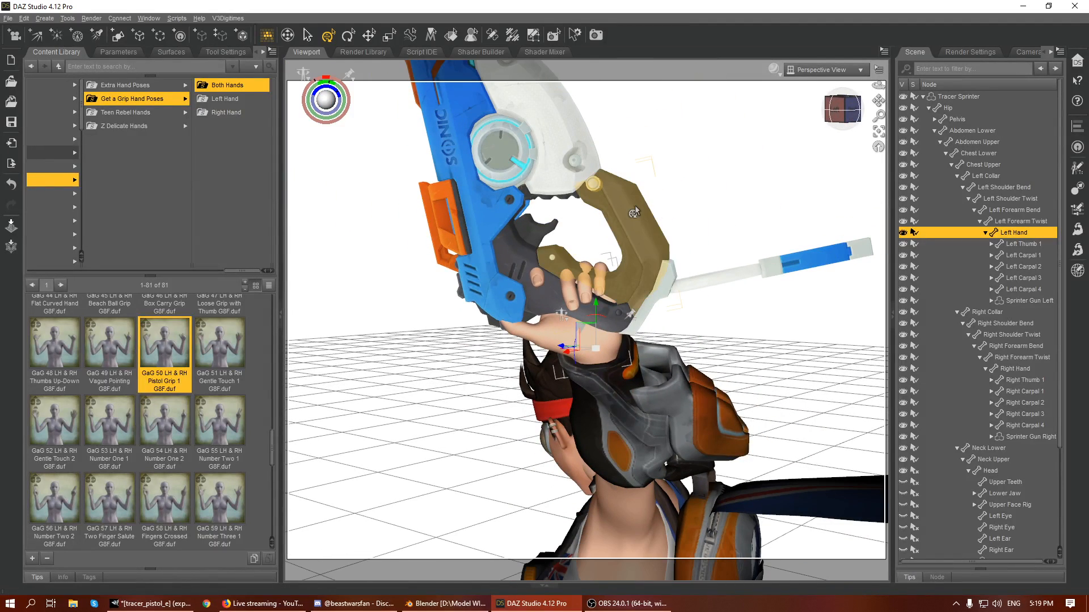
left_click(634, 206)
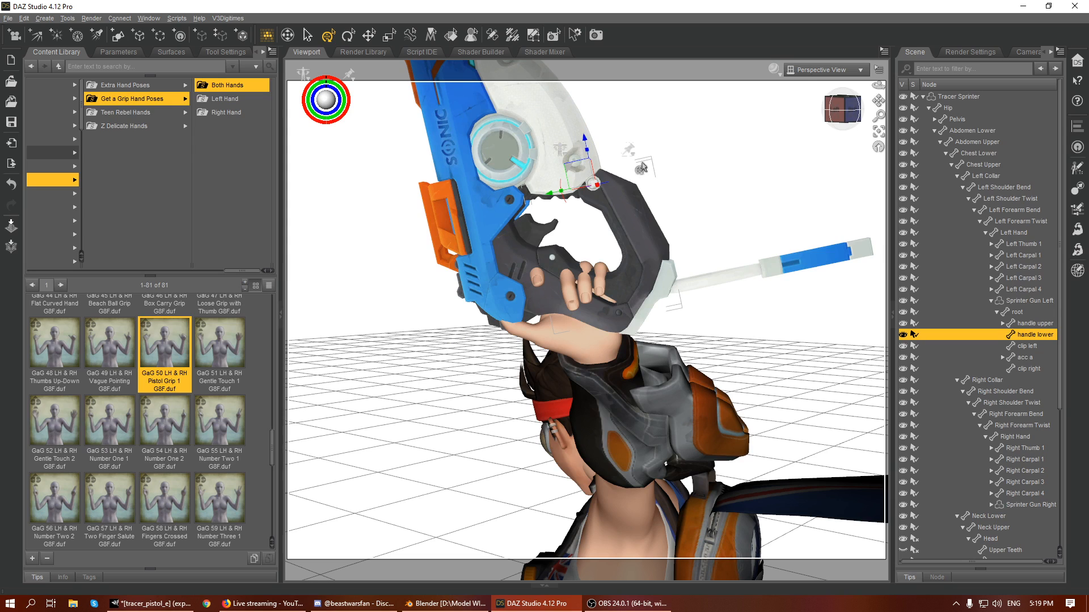
left_click(1016, 304)
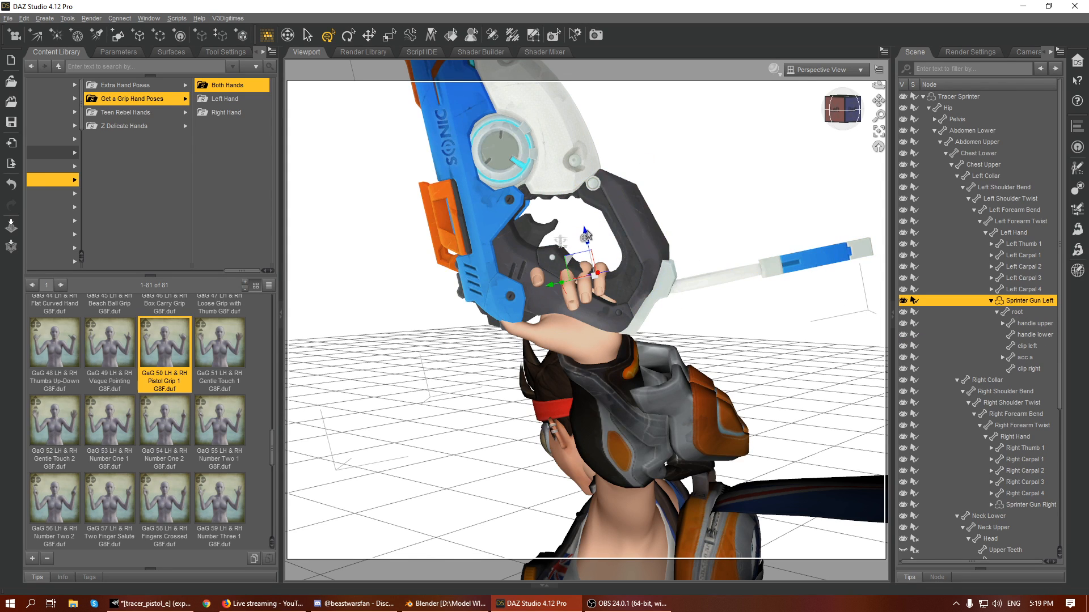
left_click_drag(586, 235, 590, 261)
left_click_drag(570, 323, 567, 285)
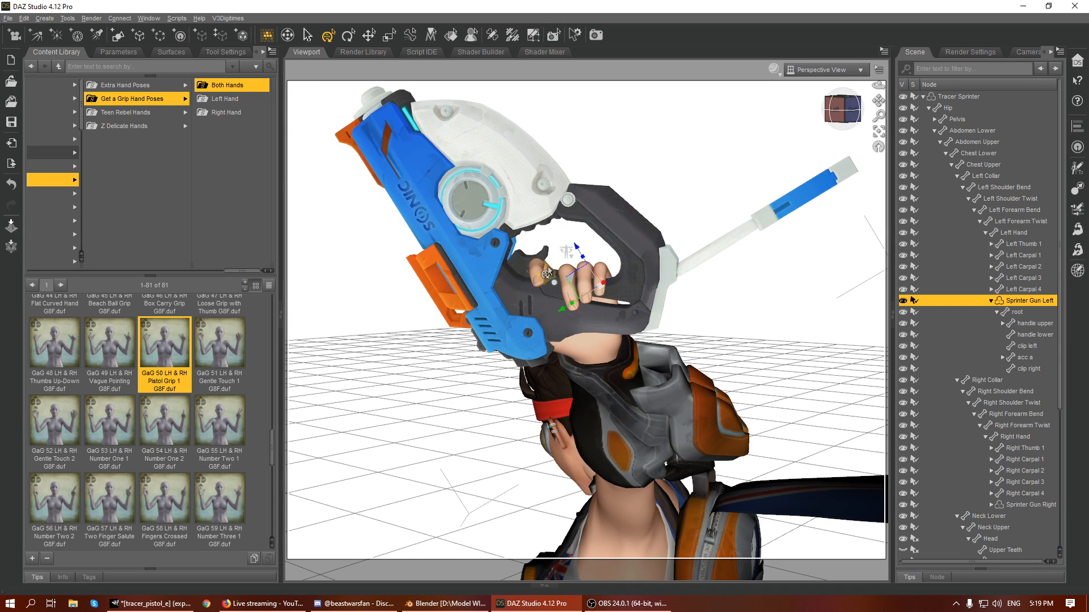
- View the left hand from behind and shift Sprinter Gun Left slightly to align its grip with the fingers
left_click(547, 274)
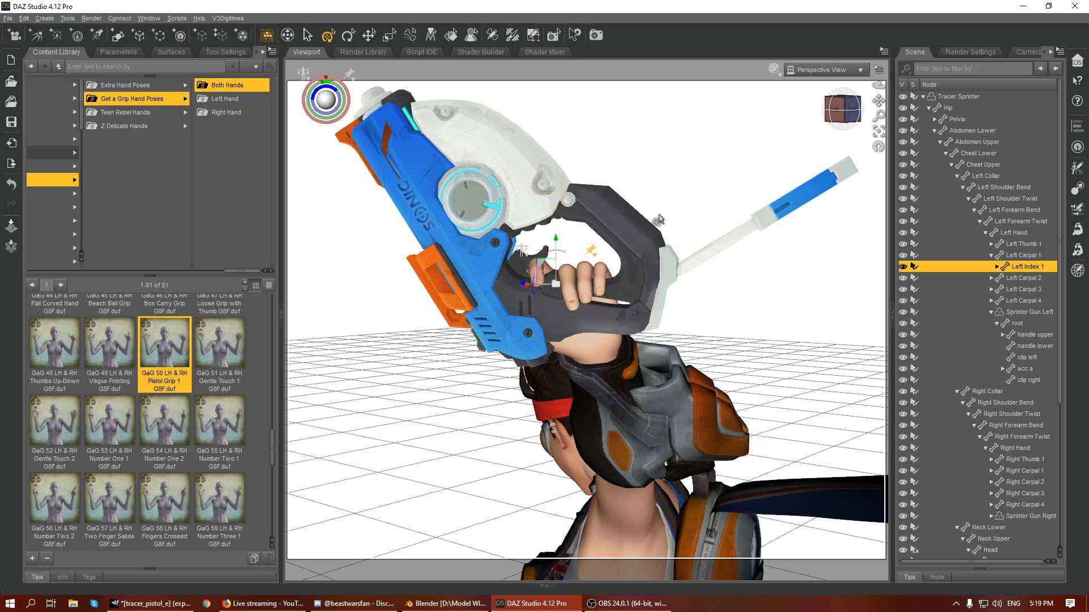
left_click_drag(842, 110, 741, 113)
mouse_move(834, 88)
left_mouse_down()
mouse_move(839, 120)
mouse_move(811, 89)
mouse_move(818, 100)
left_mouse_up()
left_click(826, 147)
left_click(665, 327)
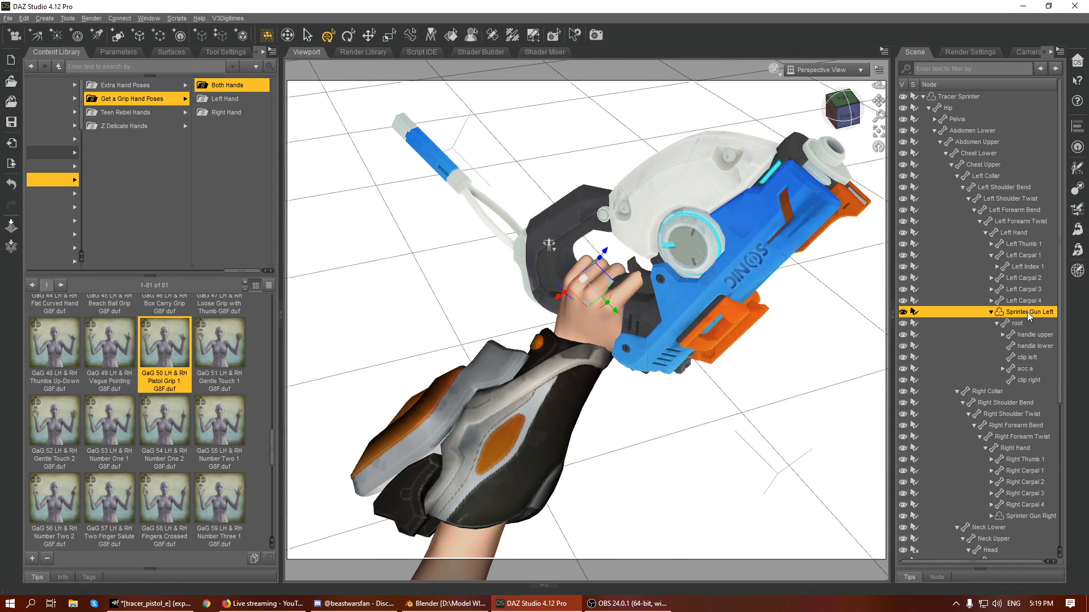
left_click_drag(560, 305, 564, 303)
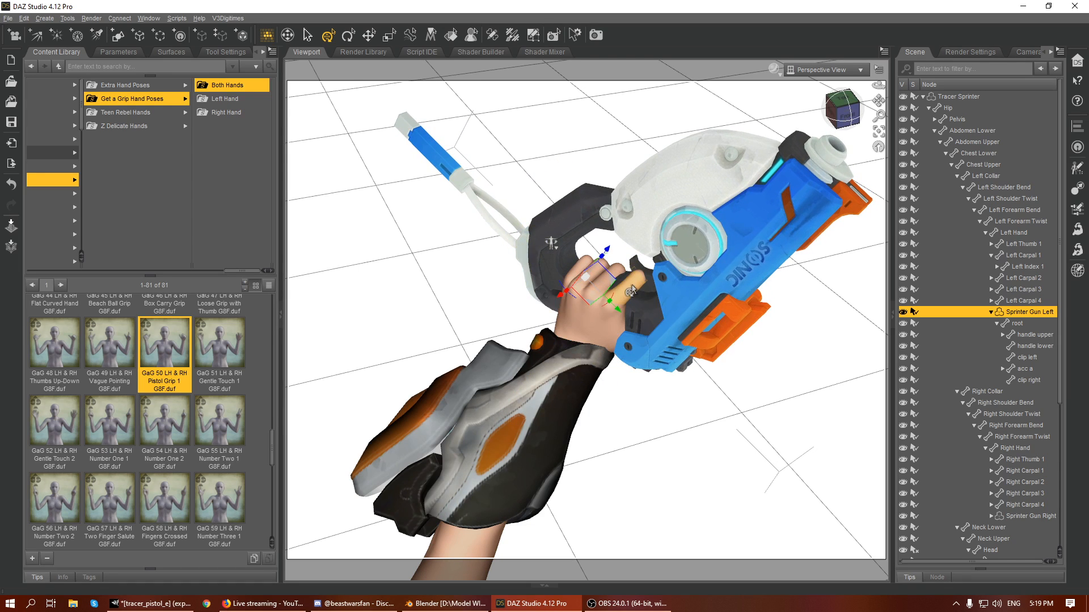
- Rotate the first joint of the left index finger toward the gun's trigger
left_click(634, 298)
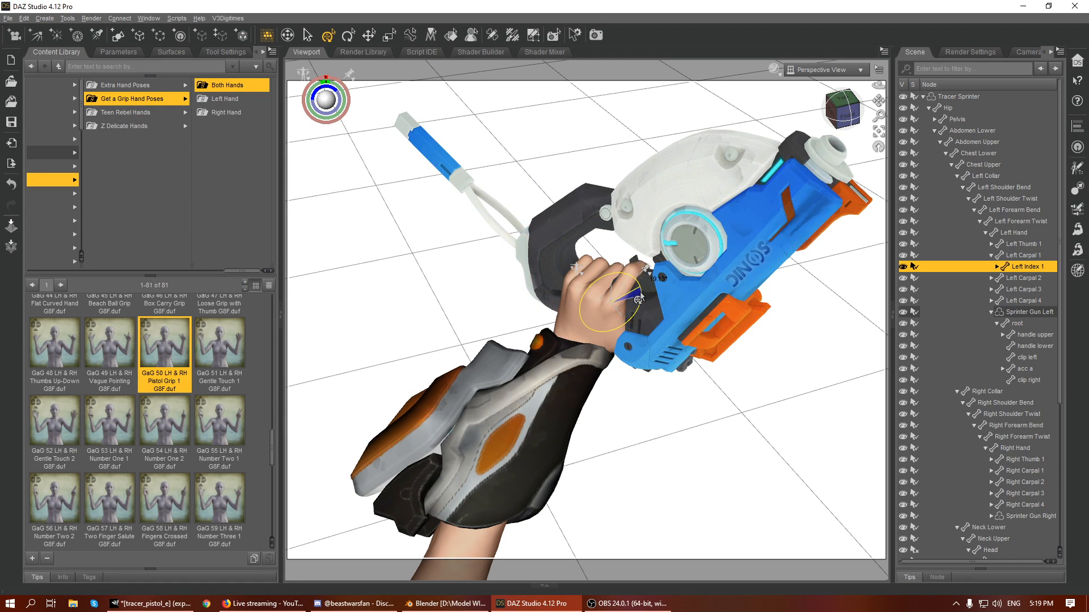
mouse_move(849, 117)
left_mouse_down()
mouse_move(836, 95)
mouse_move(796, 85)
mouse_move(743, 104)
mouse_move(840, 124)
left_mouse_up()
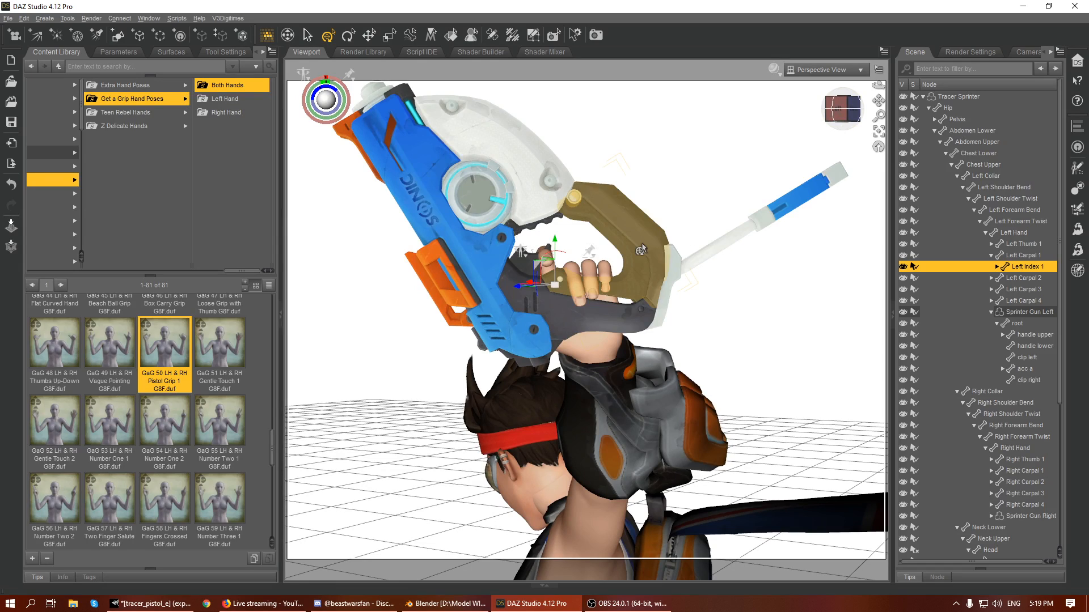
- Reselect Sprinter Gun Left as a whole and fine-tune its placement in the left hand
left_click(566, 243)
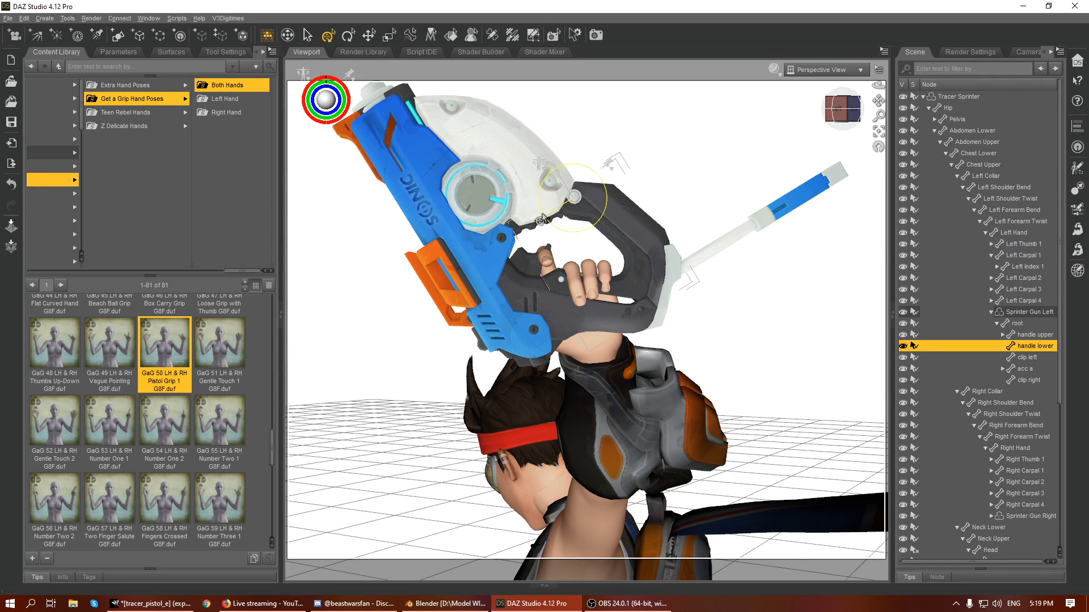
left_click(1029, 312)
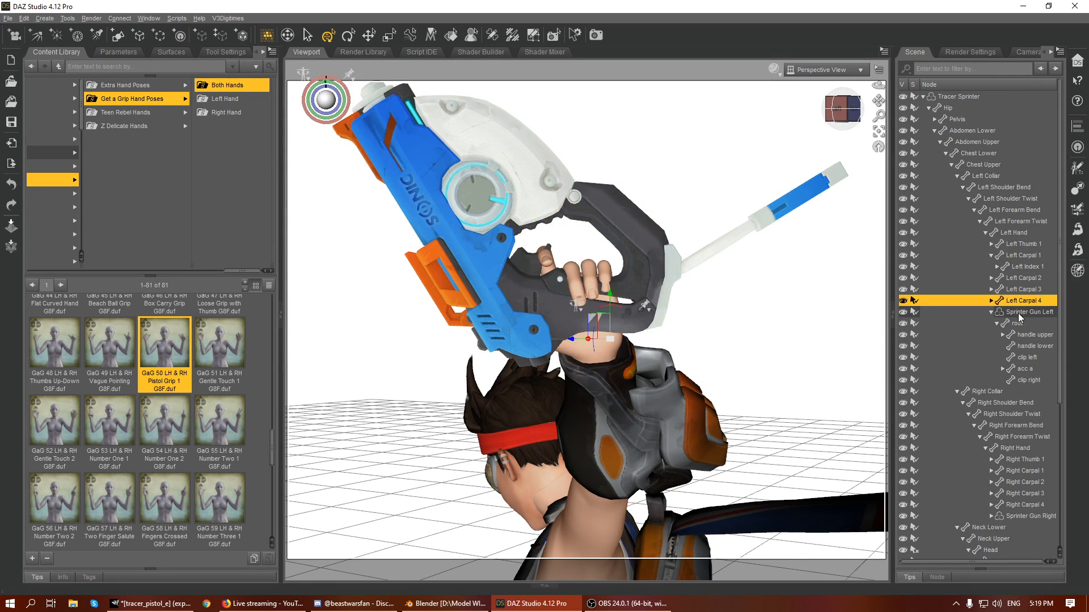
left_click_drag(579, 314, 606, 318)
left_click_drag(576, 280, 568, 280)
mouse_move(834, 118)
left_mouse_down()
mouse_move(853, 116)
mouse_move(837, 116)
left_mouse_up()
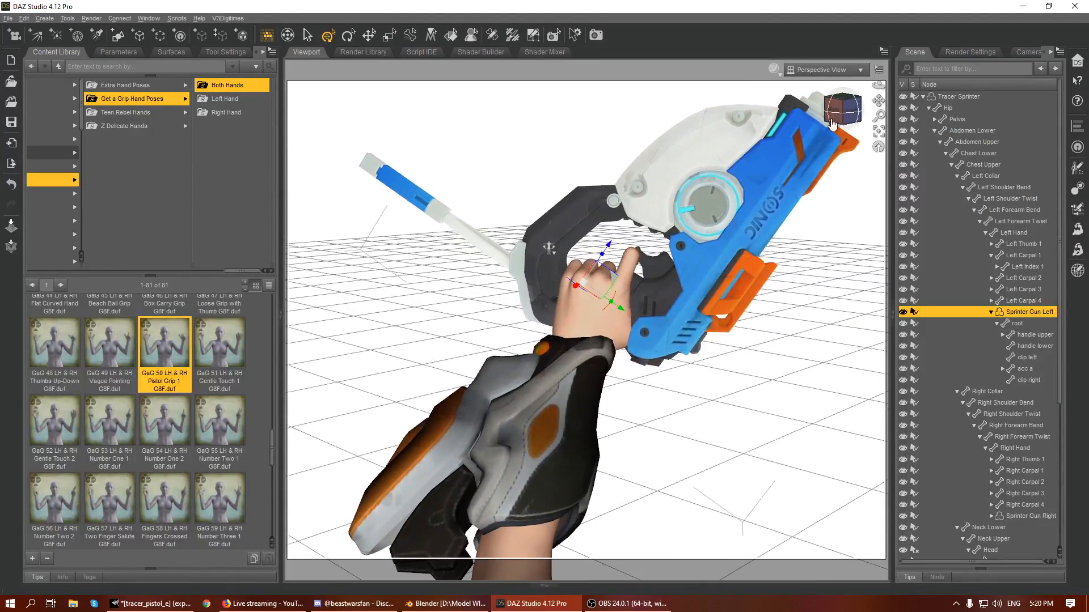
- Bend the first and second joints of the left index finger around the gun's trigger
left_click(632, 260)
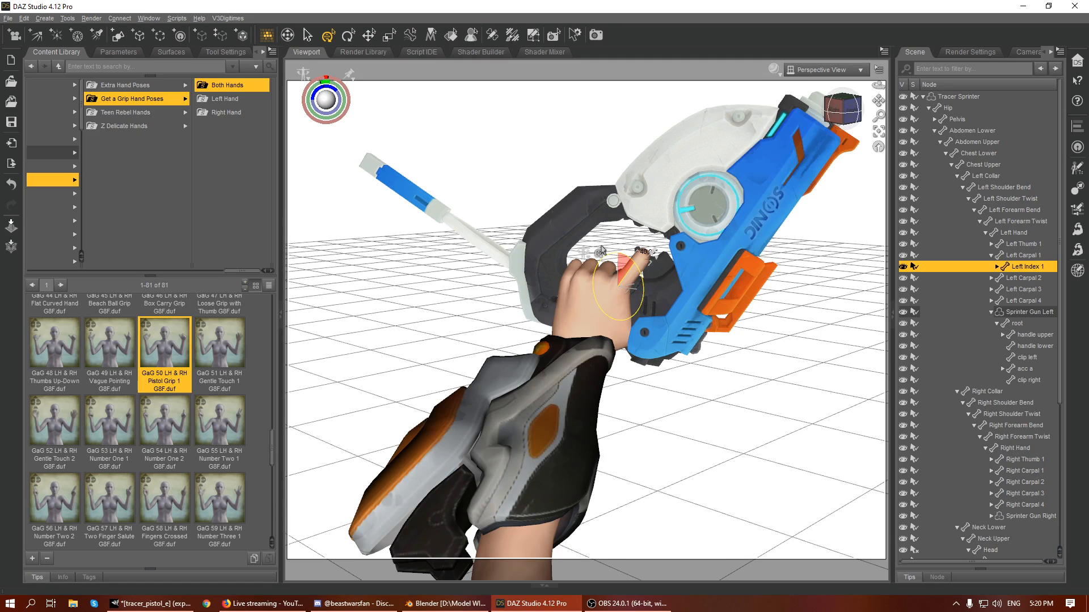
left_click_drag(844, 111, 842, 109)
left_click(531, 257)
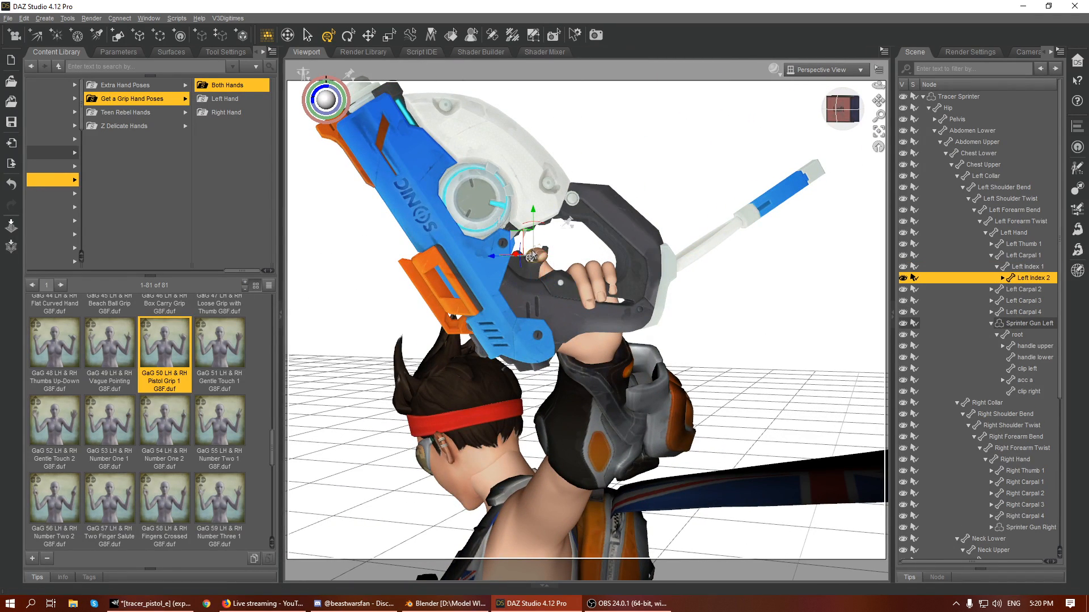
left_click_drag(518, 267, 510, 256)
- Bend the second joint of the left pinky around the gun's grip and check the hand from below
left_click(608, 275)
left_click_drag(596, 277, 586, 272)
left_click_drag(839, 109, 766, 94)
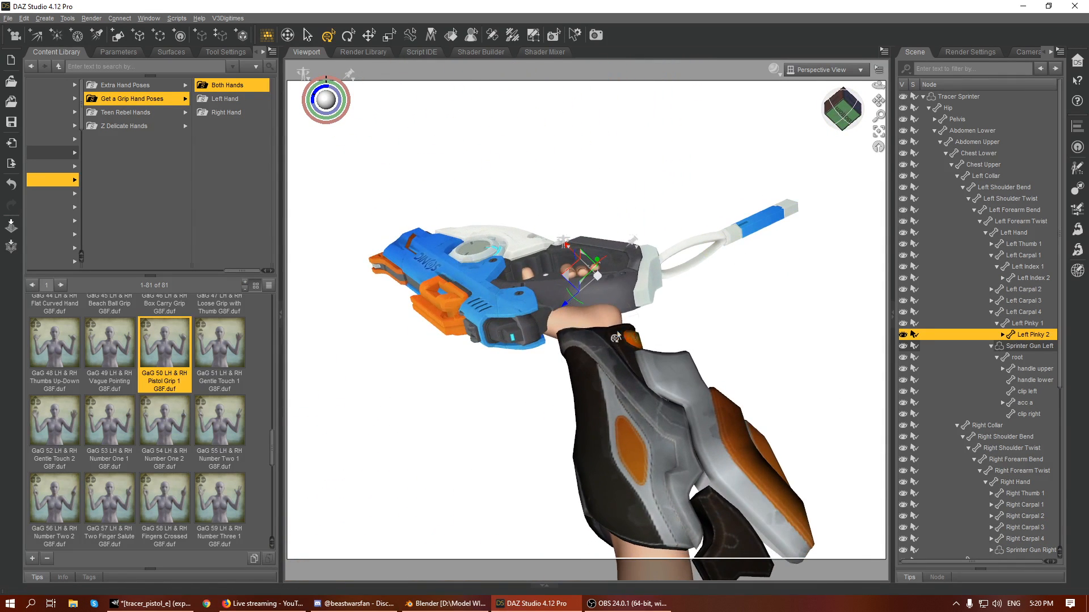
- Rotate the first joint of the left thumb to wrap it around the gun's grip, checking it from several angles
left_click(555, 333)
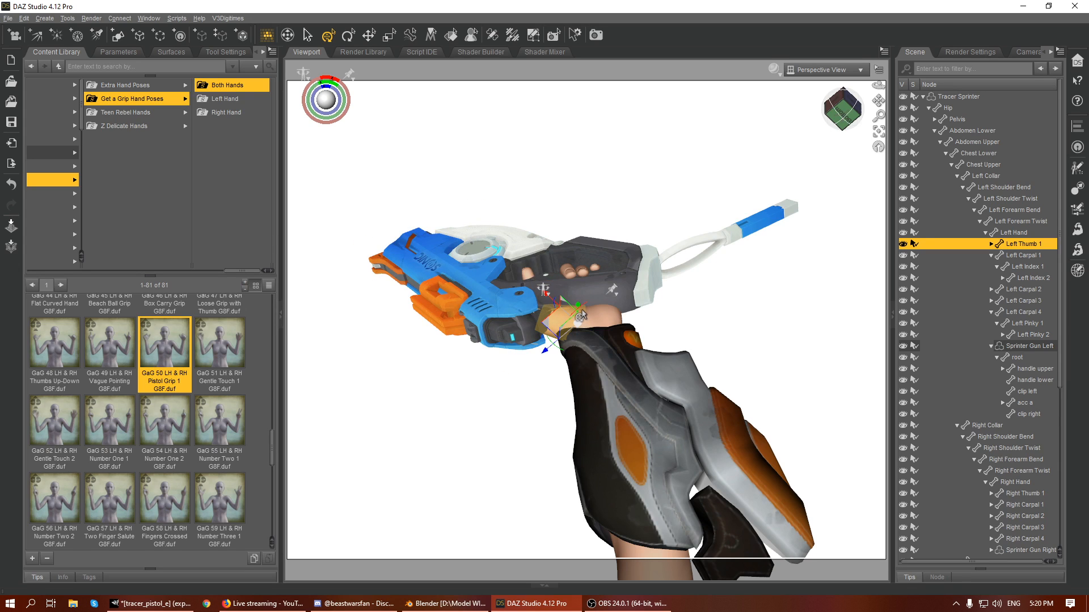
left_click_drag(586, 309, 616, 306)
left_click_drag(531, 325, 578, 325)
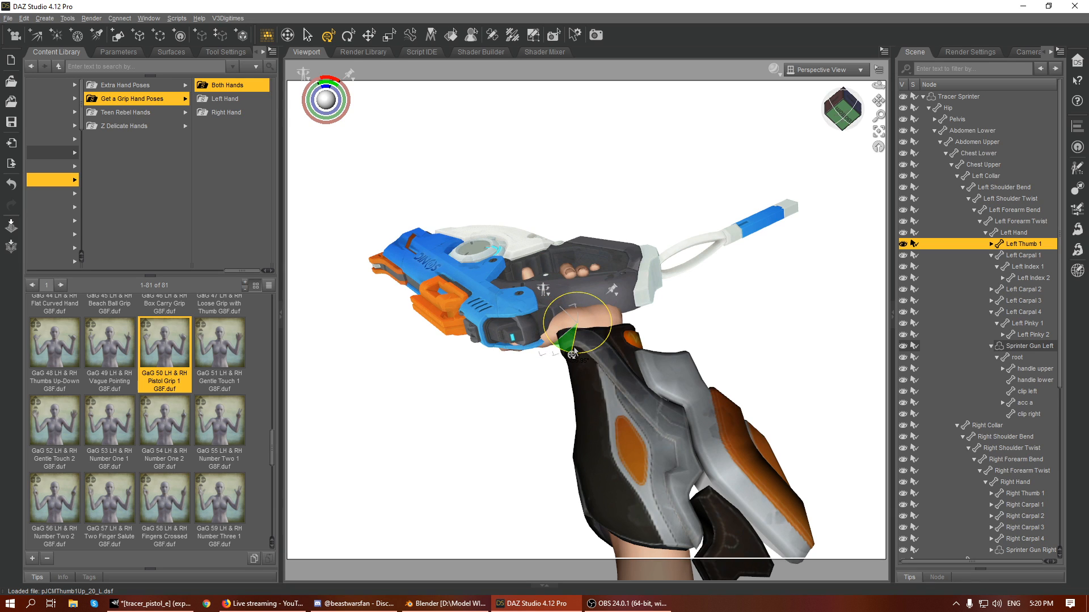
left_click_drag(842, 112, 842, 135)
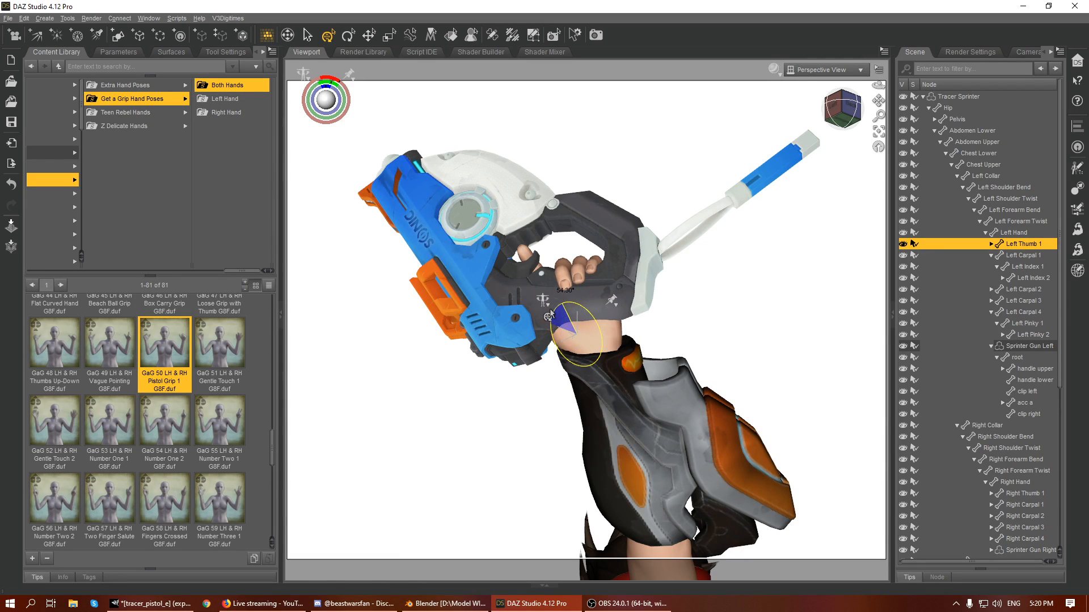
left_click_drag(549, 319, 590, 315)
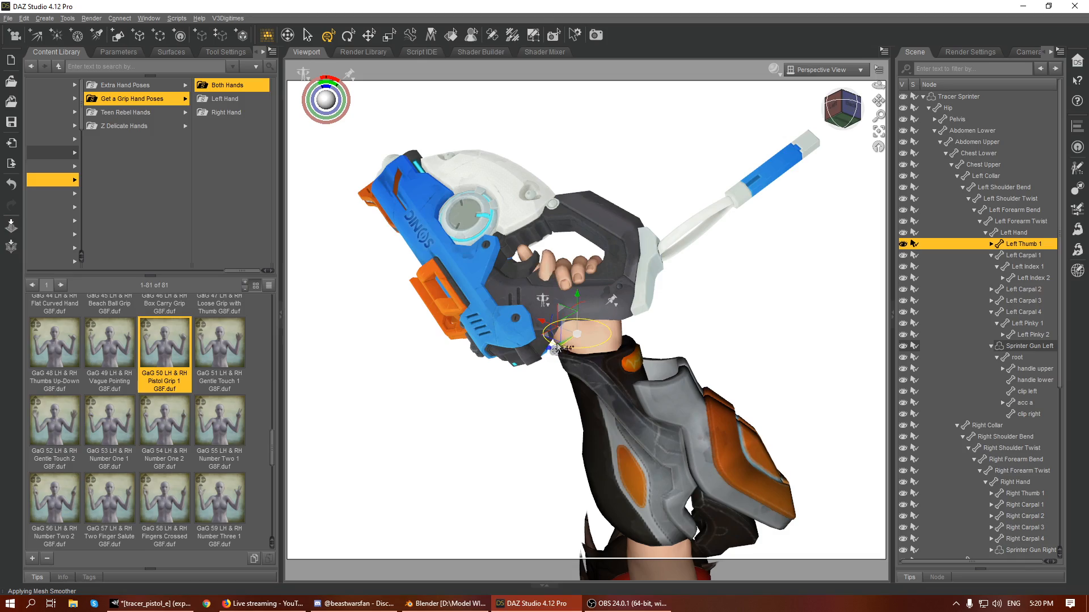
left_click_drag(527, 347, 526, 347)
left_click_drag(842, 109, 814, 97)
left_click_drag(586, 312, 584, 329)
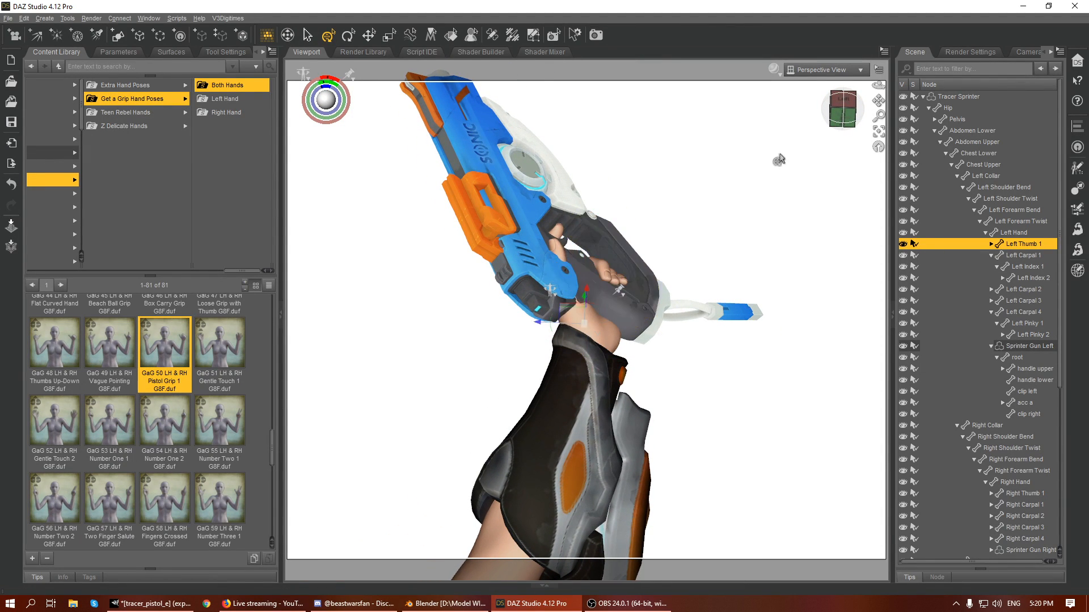
- Adjust the first joint of the left index finger slightly and nudge Sprinter Gun Left as a whole into the left hand
left_click_drag(841, 112, 795, 150)
left_click(634, 265)
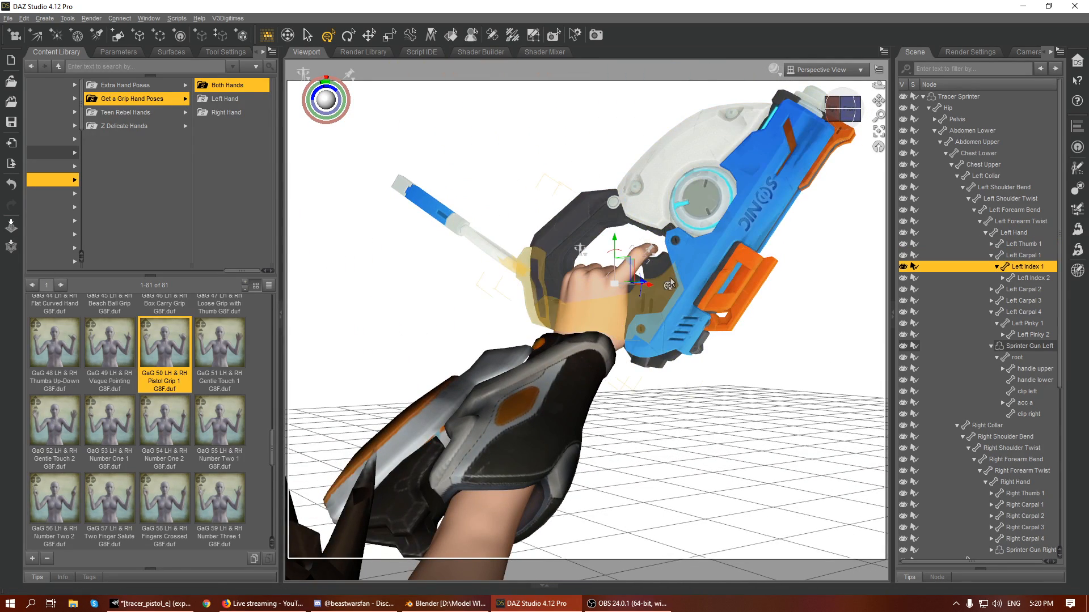
left_click_drag(613, 255, 616, 252)
left_click(1017, 358)
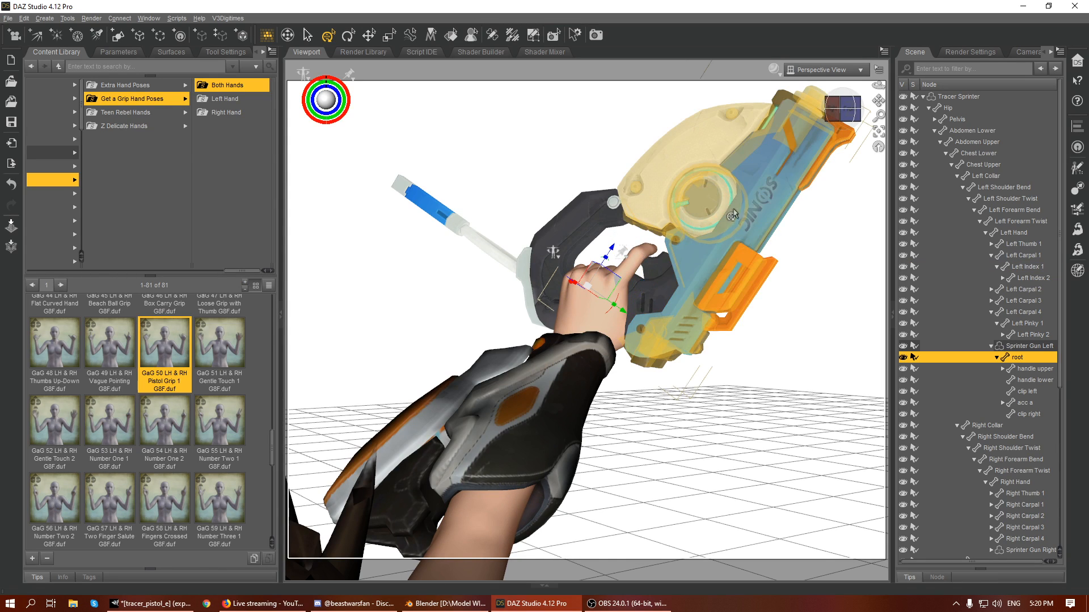
left_click(1024, 346)
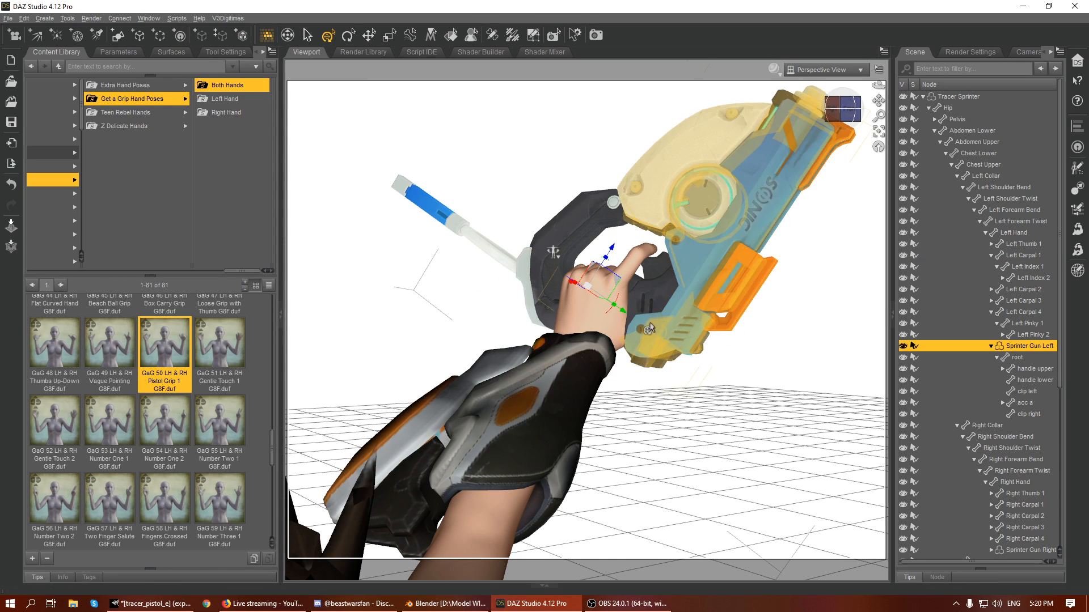
left_click_drag(622, 319, 620, 312)
- Frame the right hand and rotate the first and second joints of its thumb to fit the gun's grip
scroll(756, 304, "down", 6)
left_click_drag(839, 112, 879, 45)
mouse_move(850, 113)
left_mouse_down()
mouse_move(874, 113)
mouse_move(857, 117)
left_mouse_up()
left_click(803, 514)
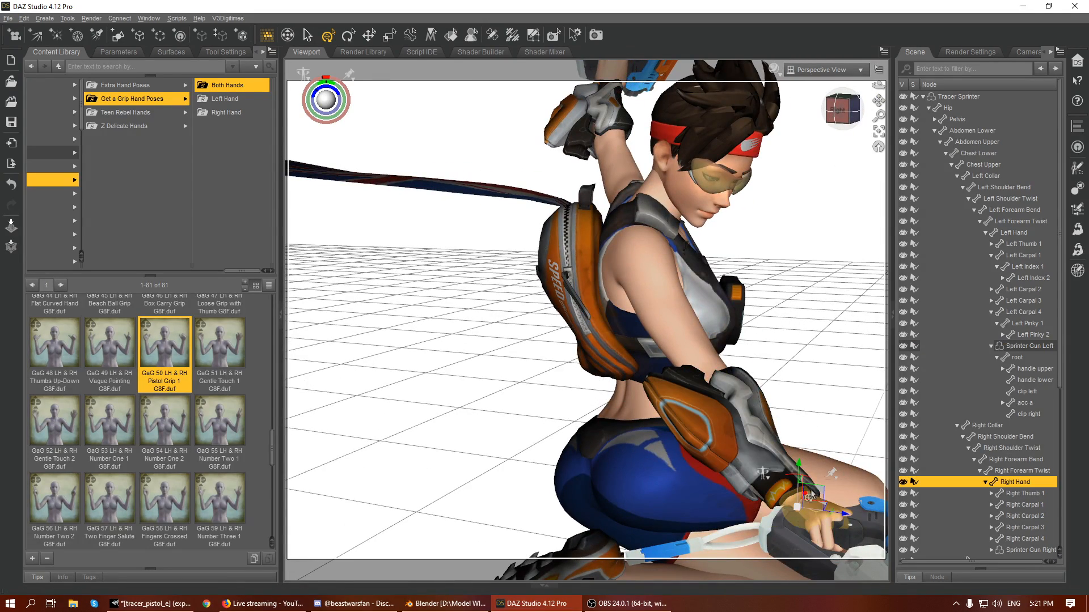
left_click(879, 131)
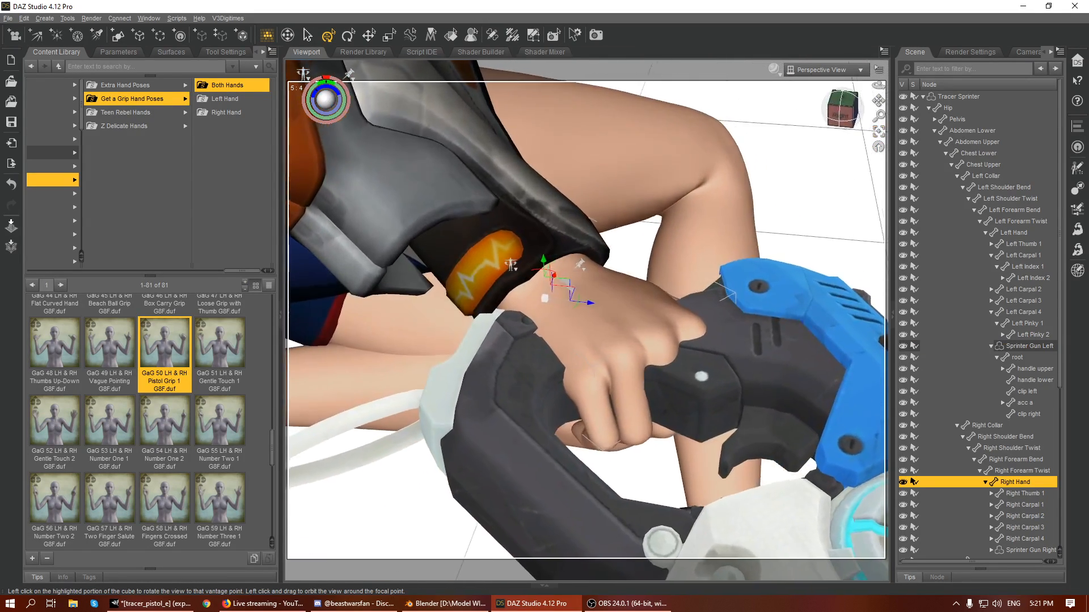
scroll(794, 283, "down", 5)
mouse_move(843, 105)
left_mouse_down()
mouse_move(820, 107)
mouse_move(794, 85)
mouse_move(844, 94)
left_mouse_up()
left_click(879, 131)
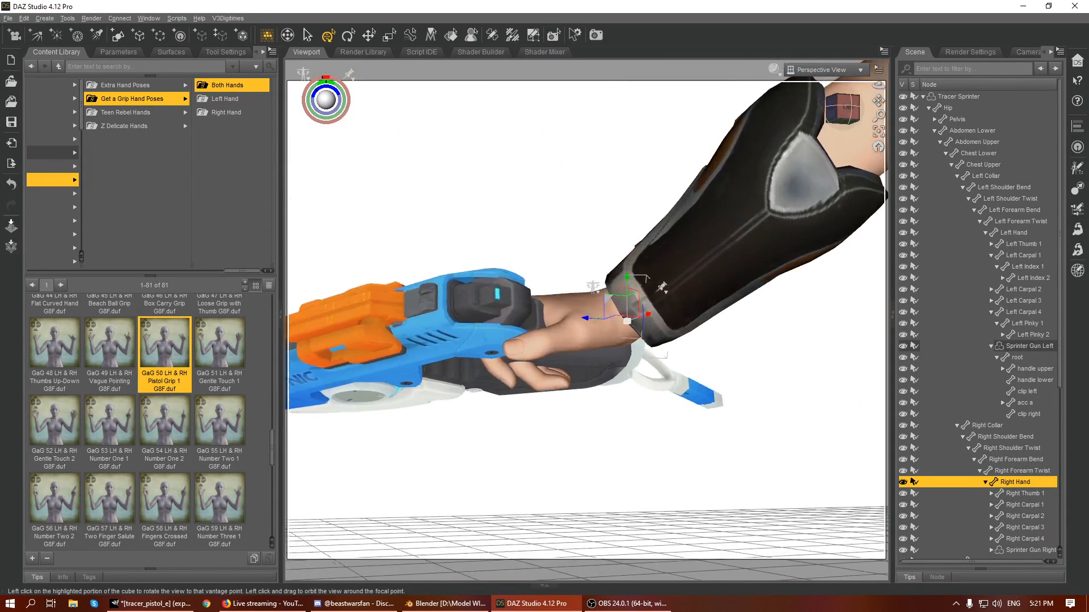
left_click(608, 346)
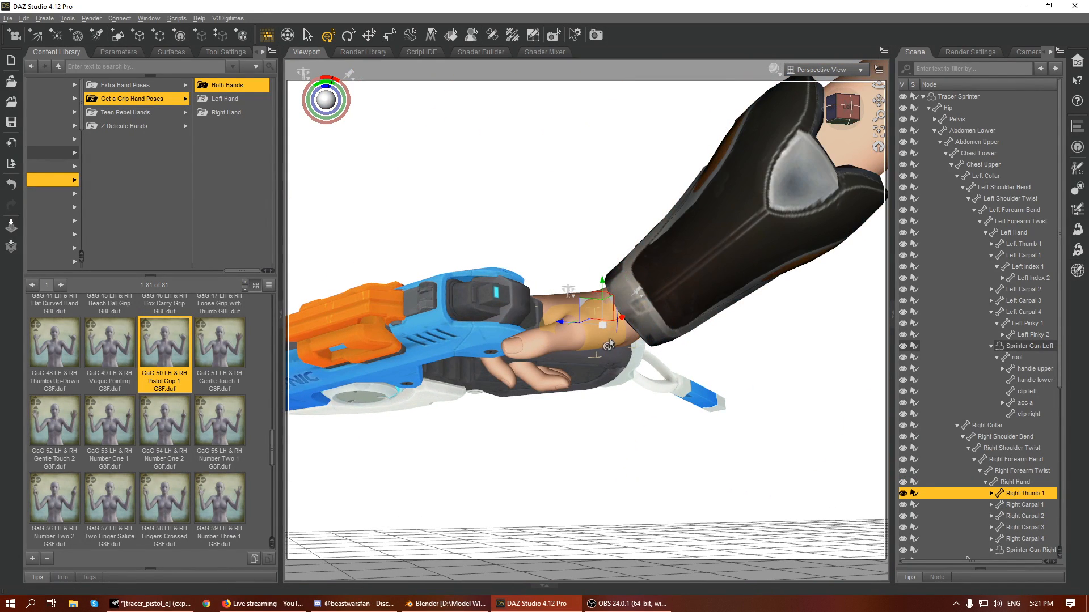
left_click_drag(616, 337, 616, 352)
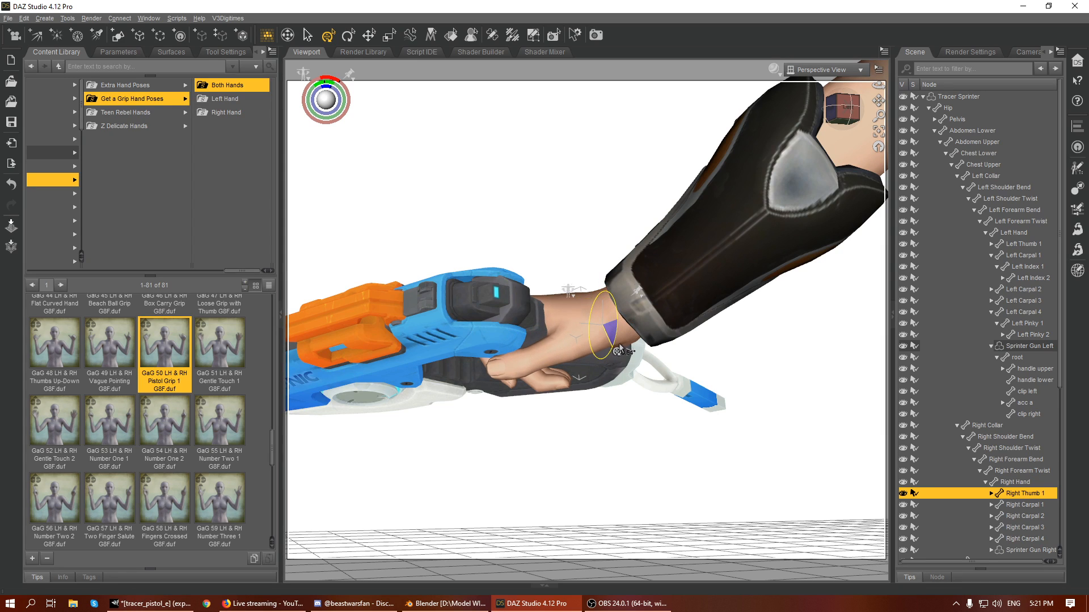
left_click(564, 357)
left_click_drag(574, 357, 573, 324)
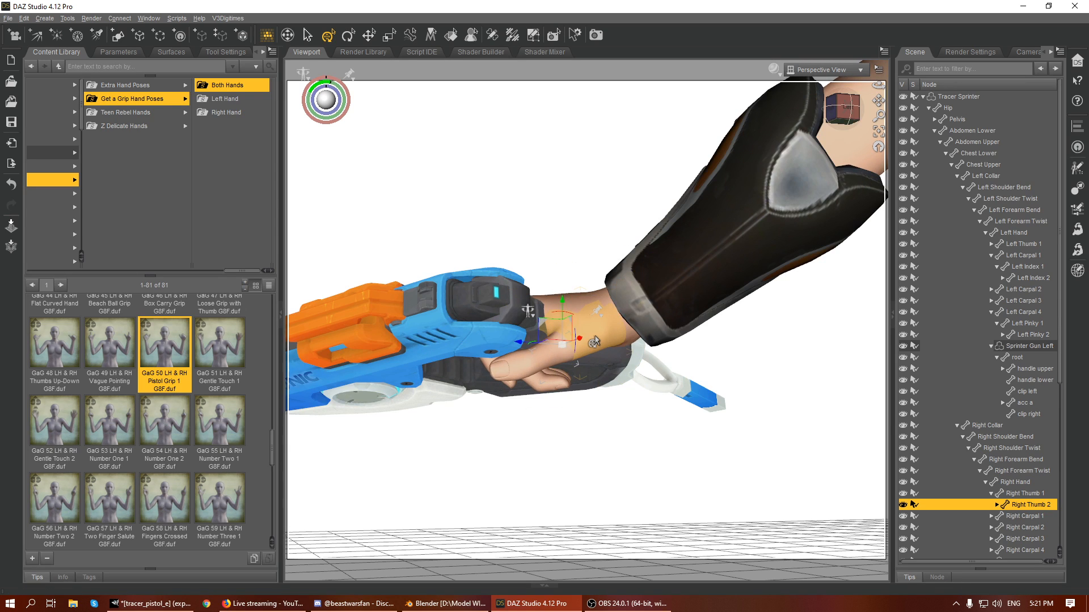
- Move and rotate the root of Sprinter Gun Right so the grip sits properly in the right hand
left_click(512, 322)
left_click_drag(843, 129, 651, 293)
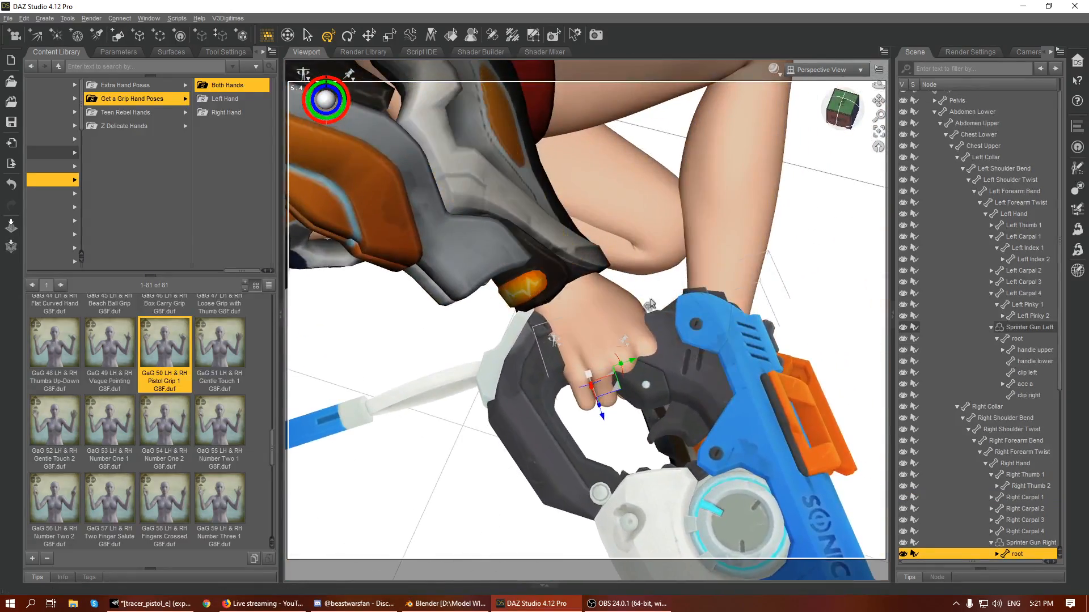
left_click_drag(856, 122, 669, 289)
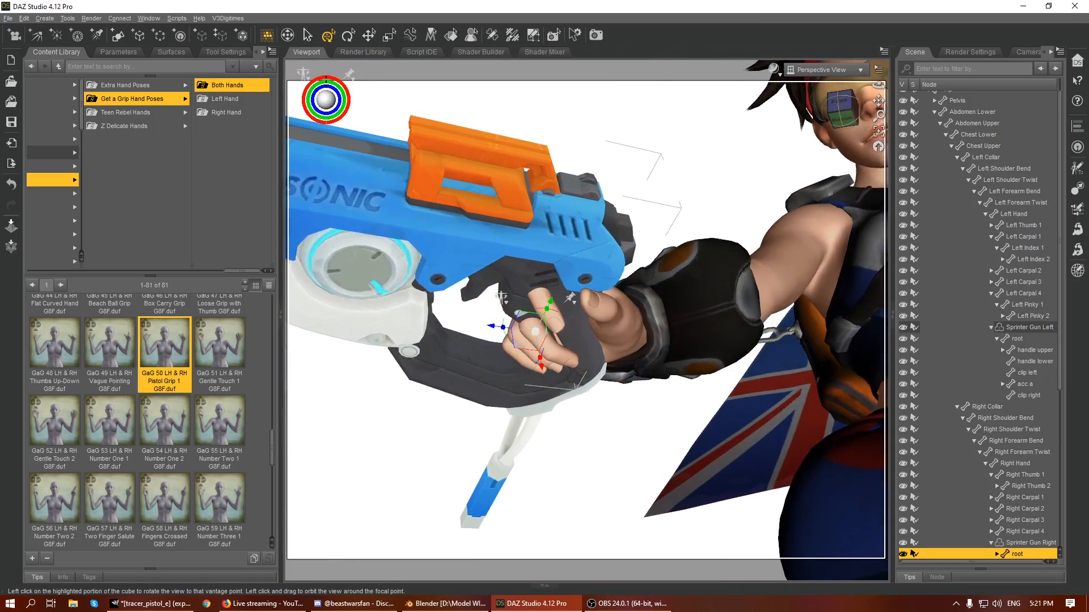
left_click_drag(542, 369, 542, 378)
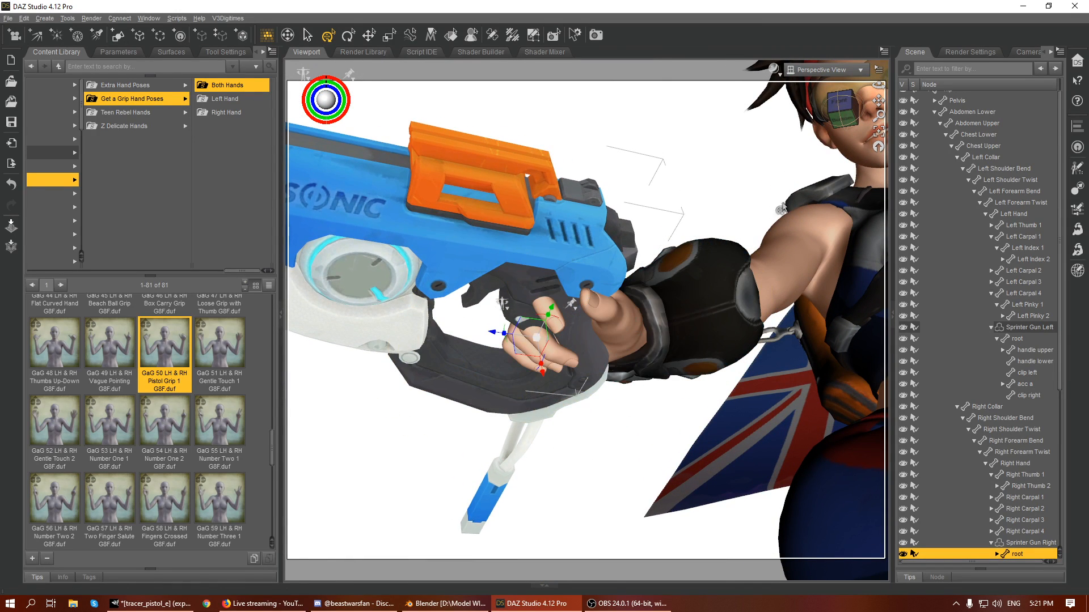
mouse_move(839, 110)
left_mouse_down()
mouse_move(726, 187)
mouse_move(640, 221)
mouse_move(590, 227)
mouse_move(847, 130)
left_mouse_up()
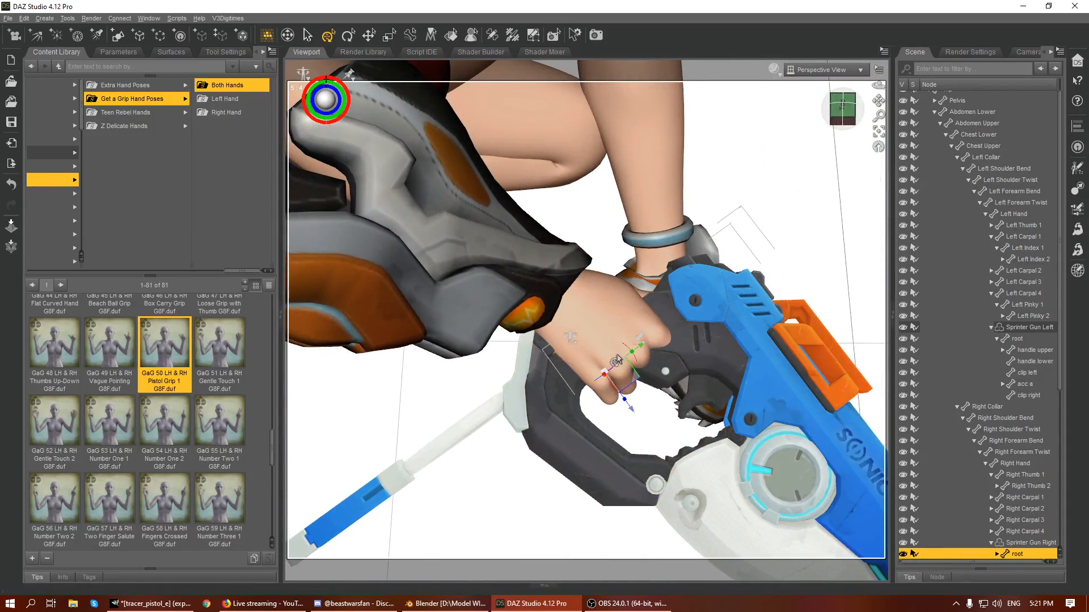
left_click_drag(629, 365, 687, 357)
left_click_drag(635, 385, 627, 390)
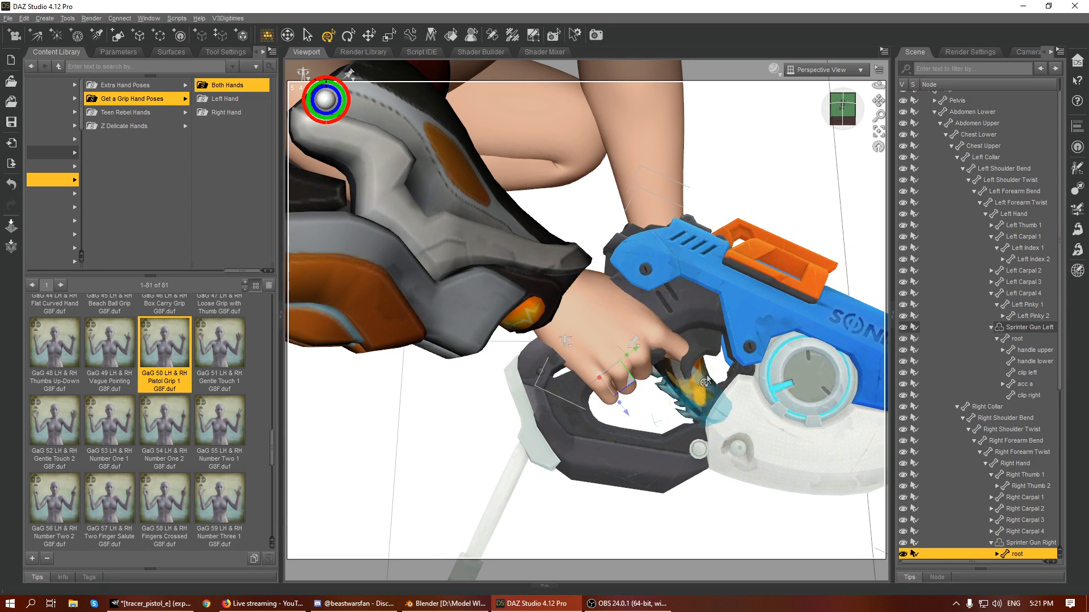
- Rotate the first joint of the right index finger toward the trigger and adjust the right thumb's first joint
left_click(672, 336)
left_click_drag(661, 328, 686, 344)
left_click_drag(842, 112, 747, 91)
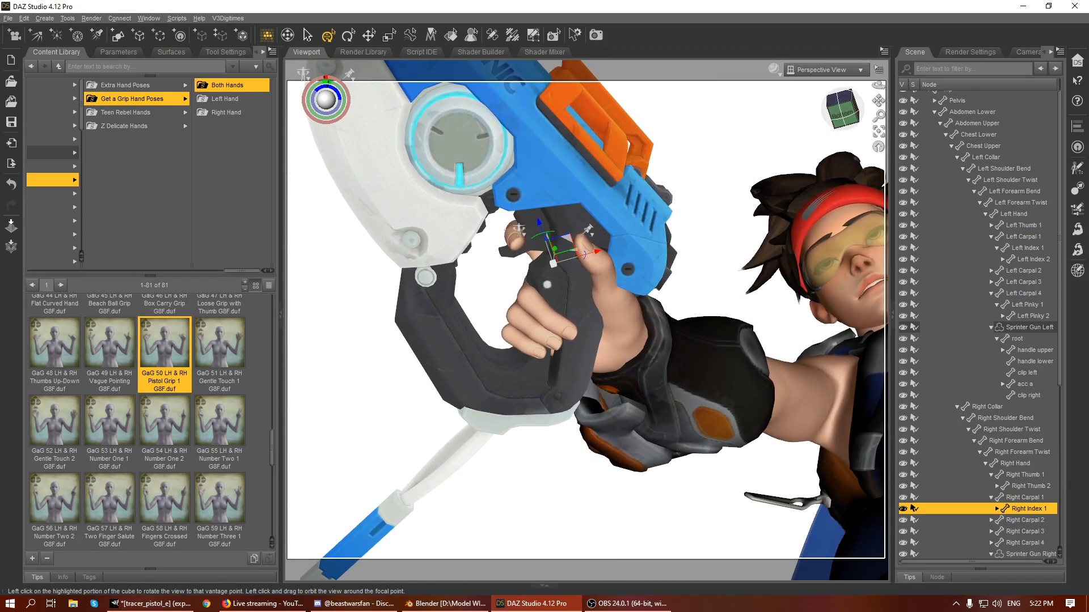
left_click(607, 304)
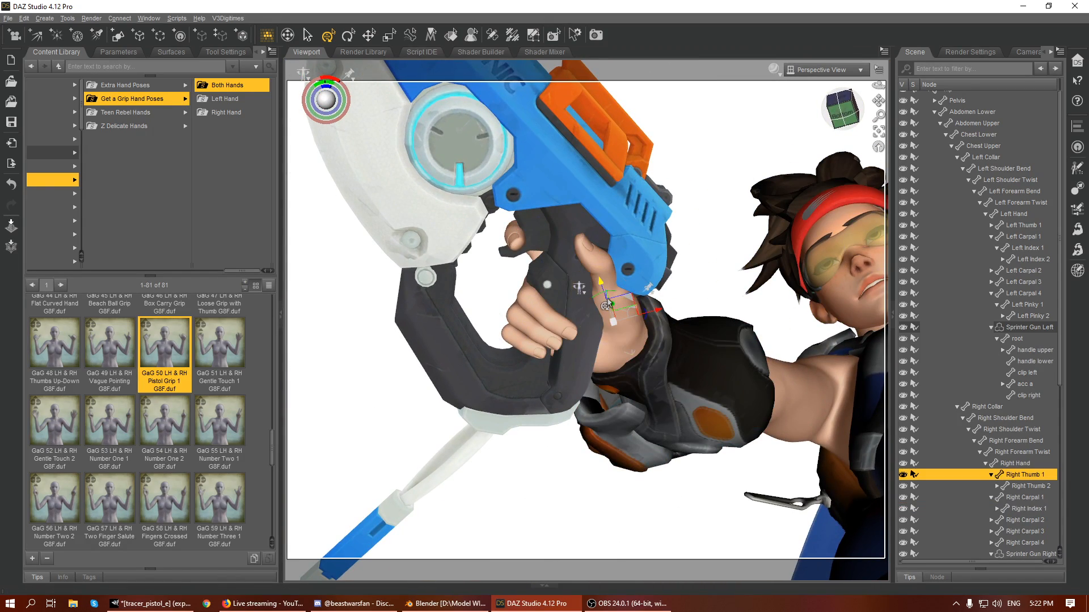
left_click_drag(614, 321, 606, 315)
- Bend the right hand slightly at the wrist together with its gun
scroll(824, 180, "down", 6)
left_click_drag(823, 186, 558, 343, "alt")
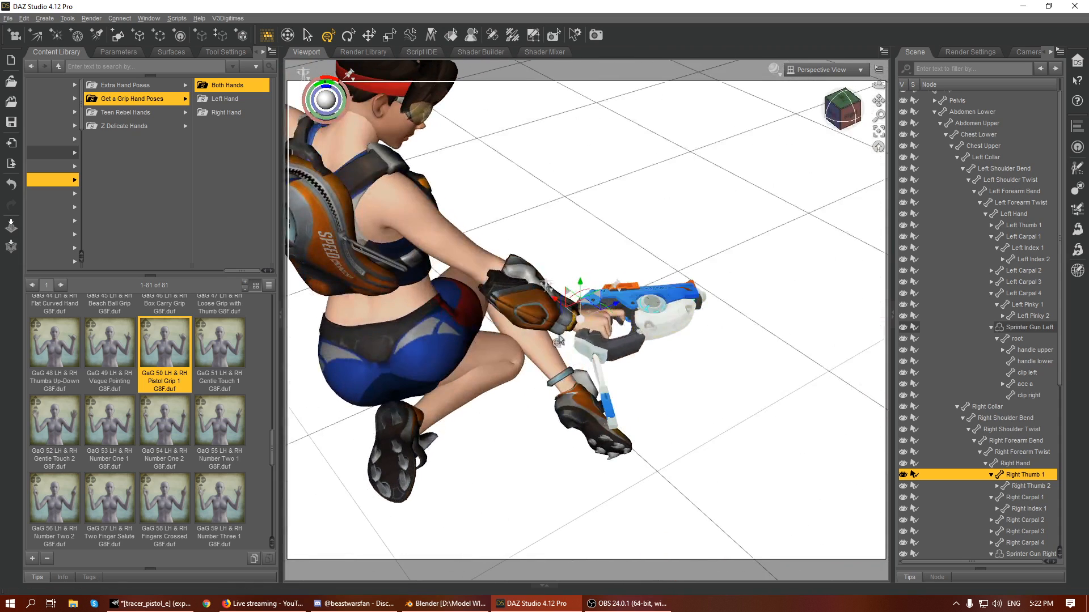
left_click(606, 326)
left_click_drag(563, 307, 569, 292)
- Switch the Universal tool to local coordinates and rotate the right hand with its gun around its own axes
left_click(222, 52)
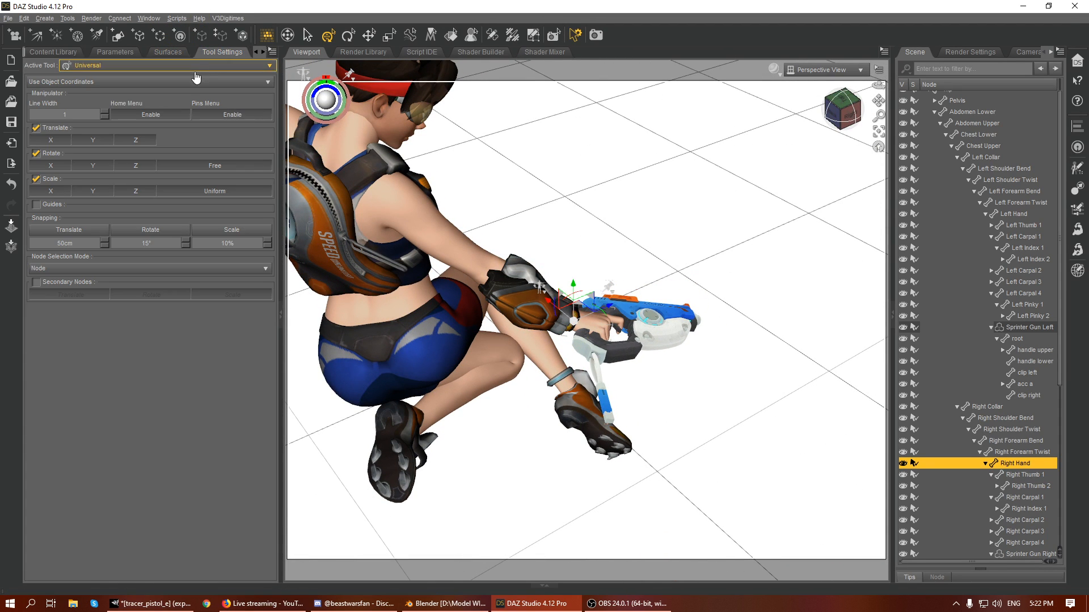
left_click(52, 84)
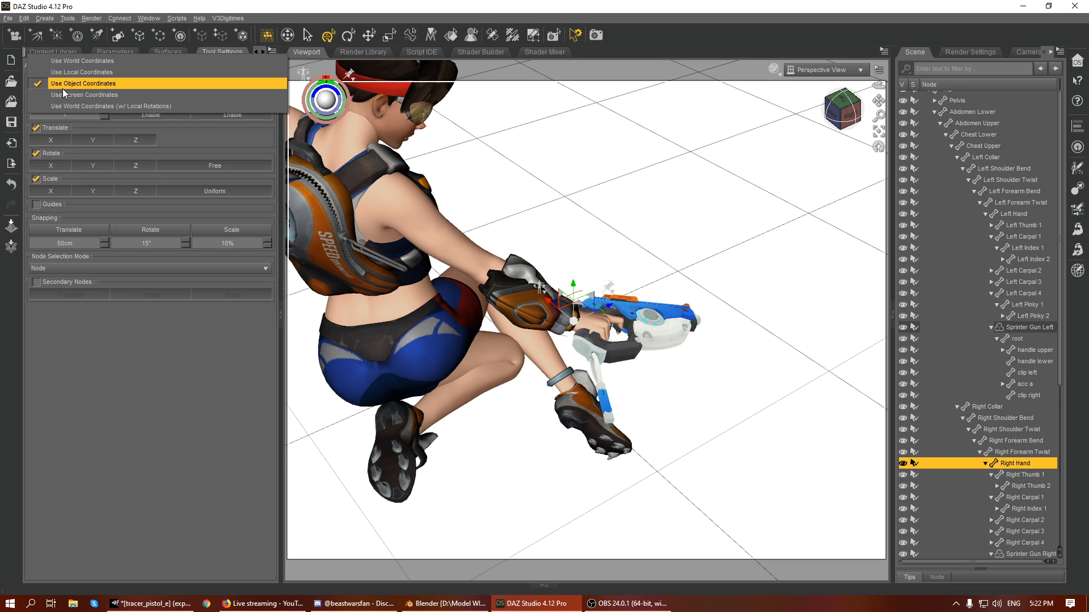
left_click(70, 71)
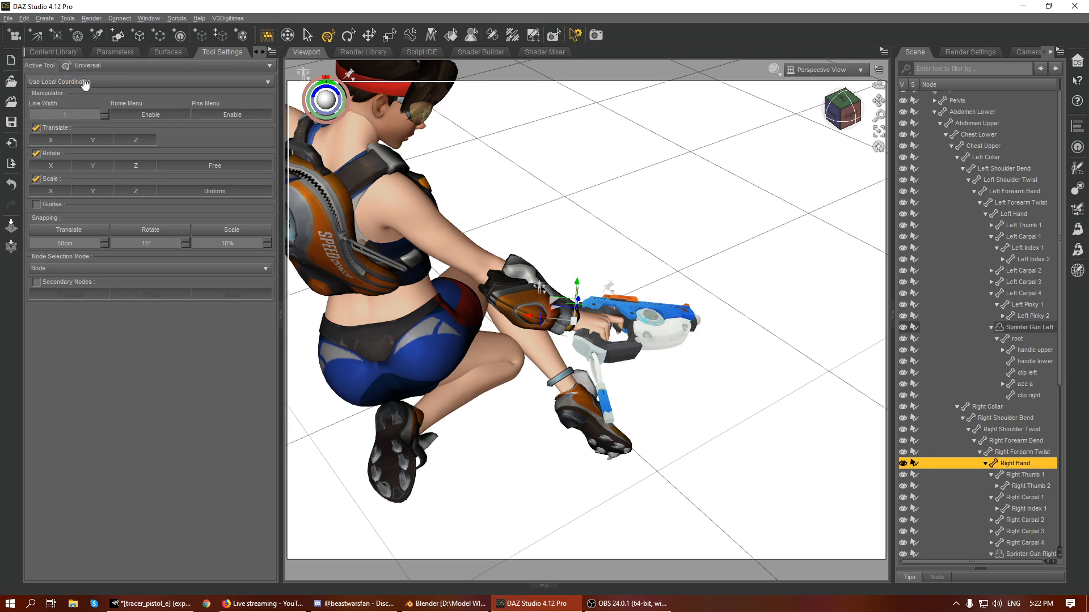
left_click(823, 139)
left_click_drag(832, 121, 818, 132)
left_click(601, 328)
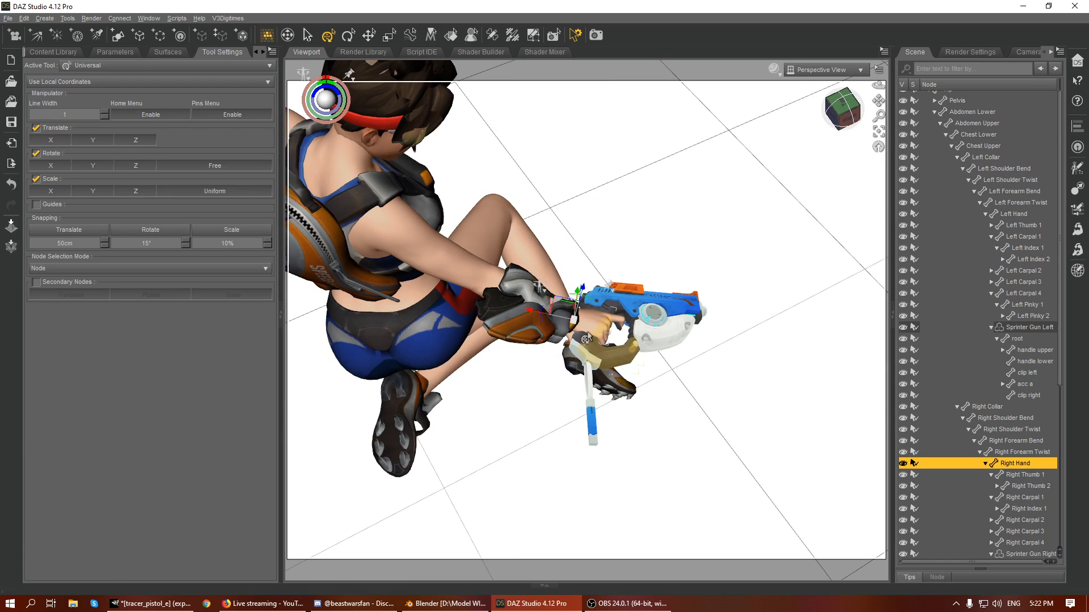
left_click_drag(541, 323, 539, 311)
left_click(842, 105)
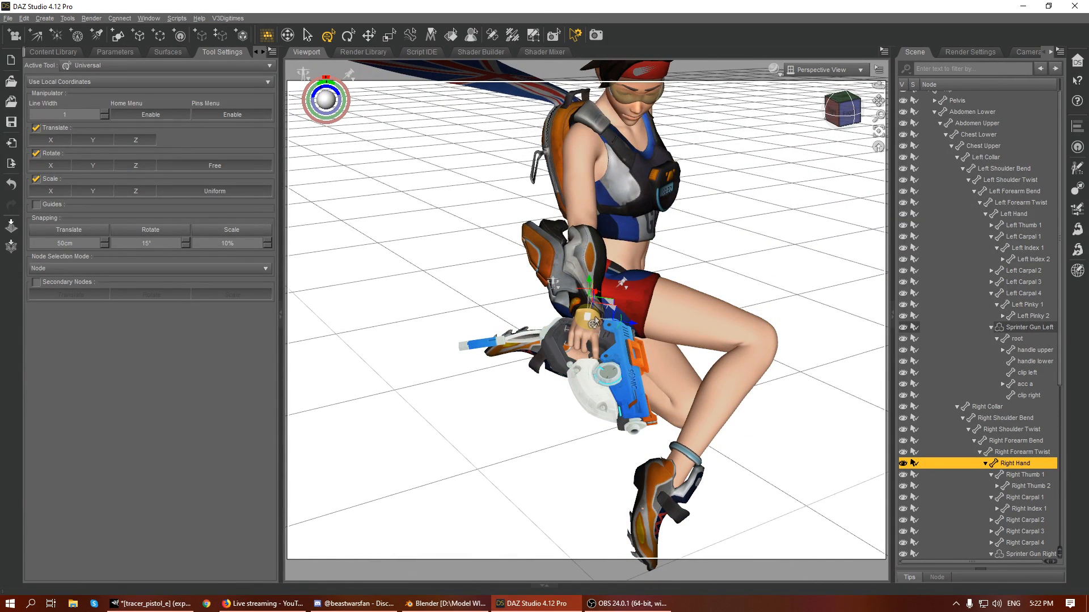
- With the right gun's root selected, switch the Universal tool to object coordinates and return it to local coordinates
left_click(84, 69)
left_click(83, 69)
left_click(633, 369)
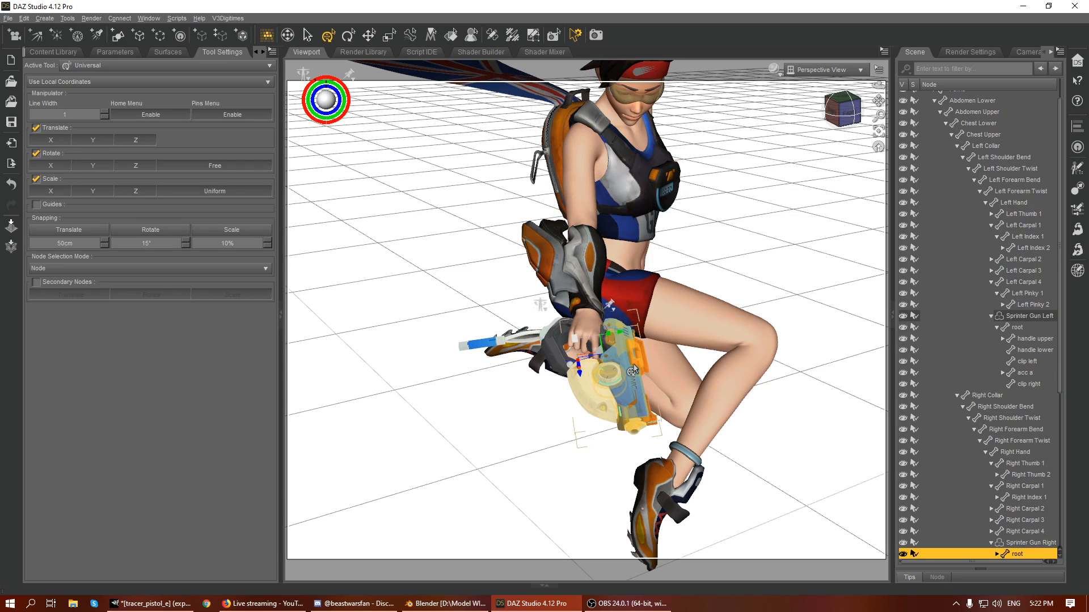
left_click(114, 82)
left_click(78, 98)
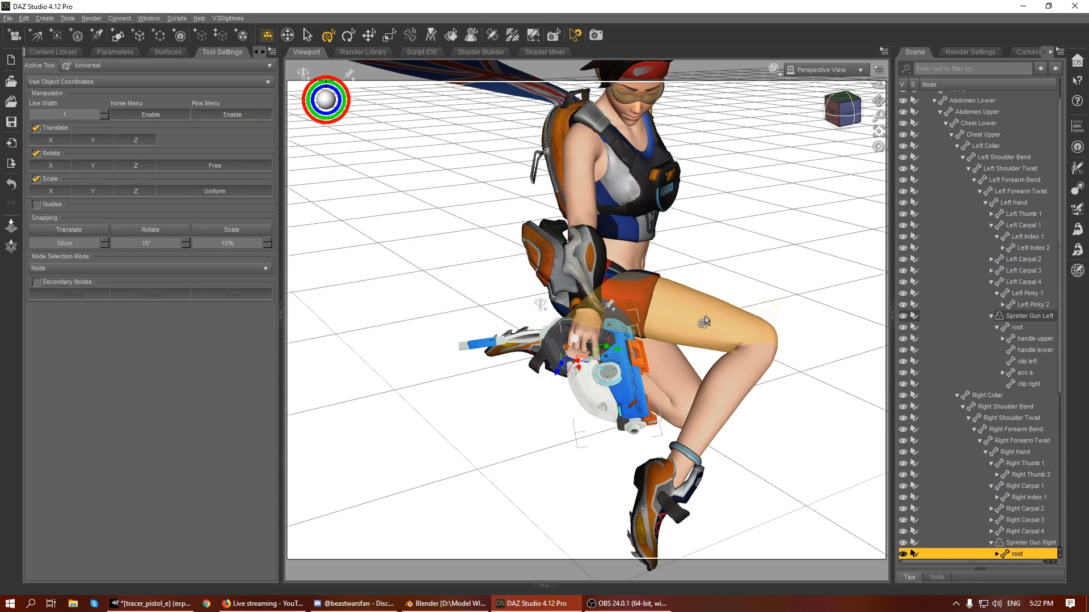
left_click(107, 81)
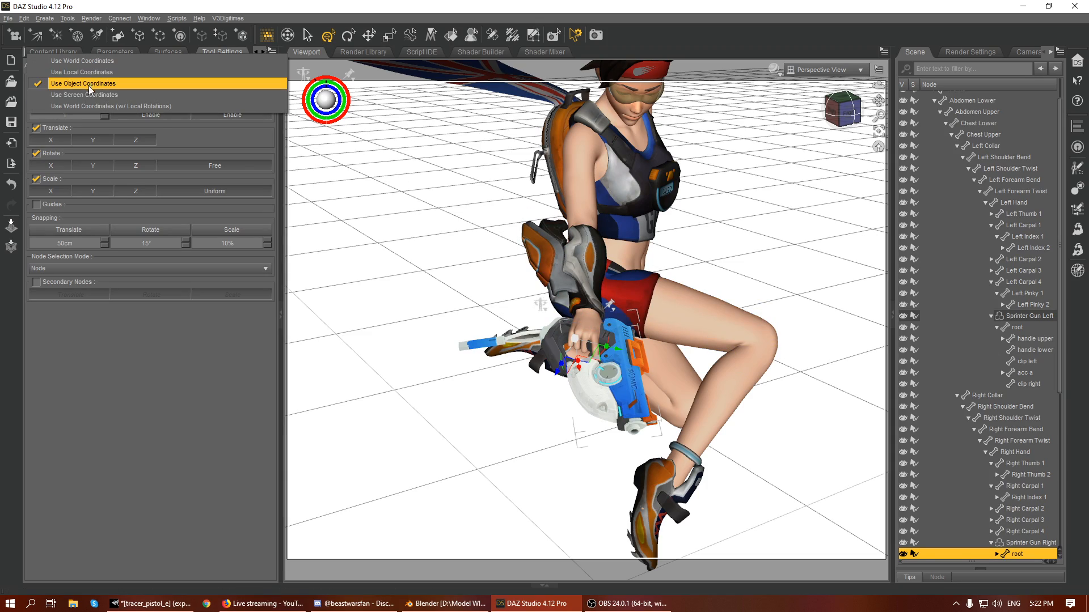
left_click(83, 74)
- Rotate the Right Forearm Bend joint to re-aim the lower arm and its gun
mouse_move(833, 118)
left_mouse_down()
mouse_move(907, 117)
mouse_move(837, 116)
mouse_move(825, 74)
mouse_move(794, 67)
mouse_move(737, 94)
mouse_move(832, 133)
left_mouse_up()
left_click(617, 276)
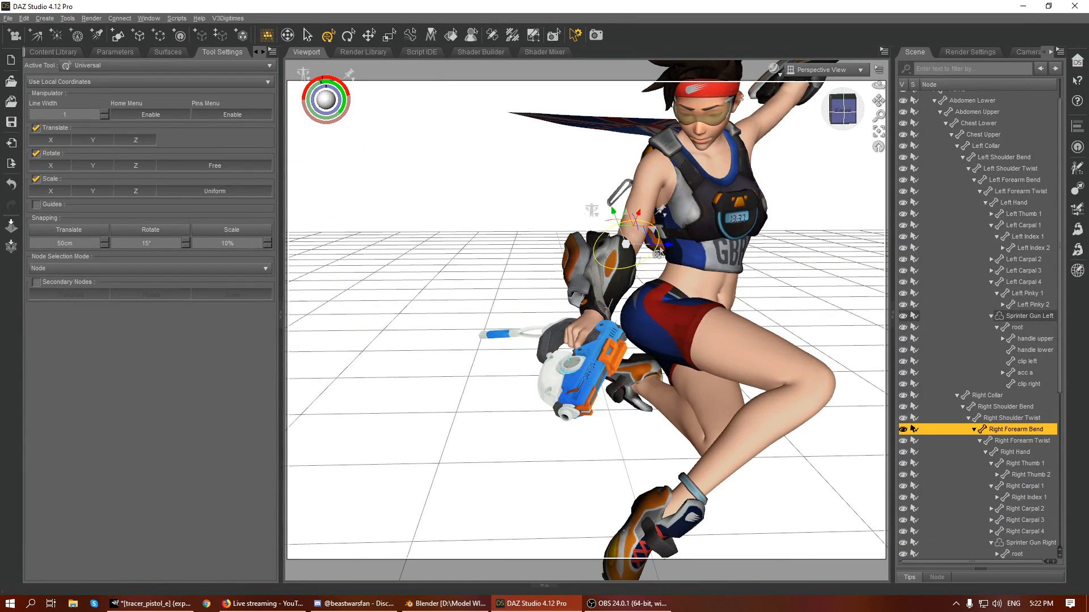
left_click_drag(617, 227, 609, 220)
scroll(724, 298, "down", 5)
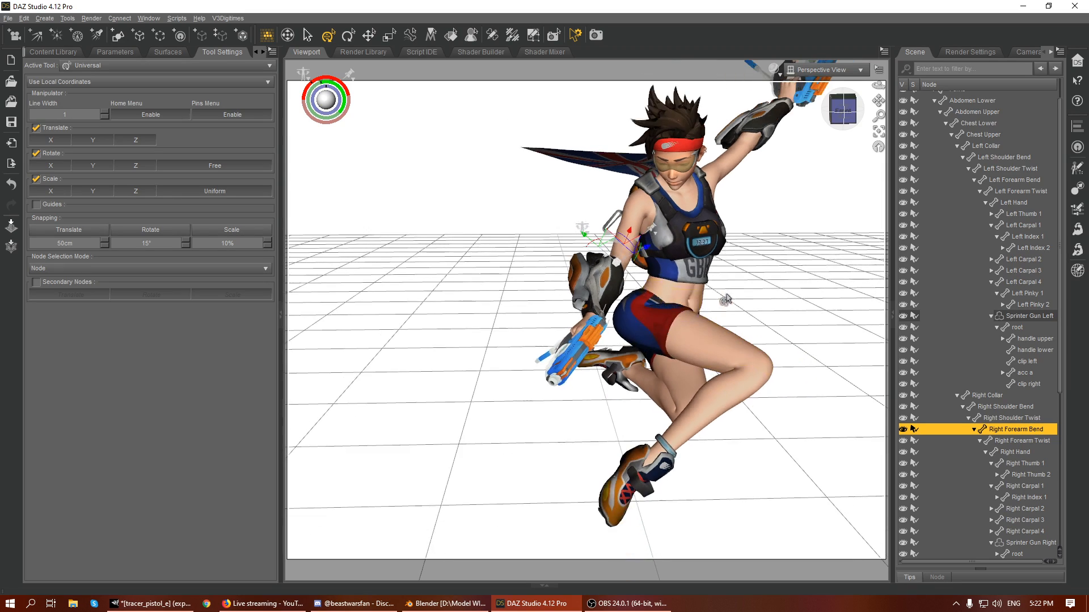
left_click(774, 259)
- Rotate the left hand at the wrist so its gun points outward in line with the forearm
left_click_drag(841, 110, 873, 110)
left_click(744, 214)
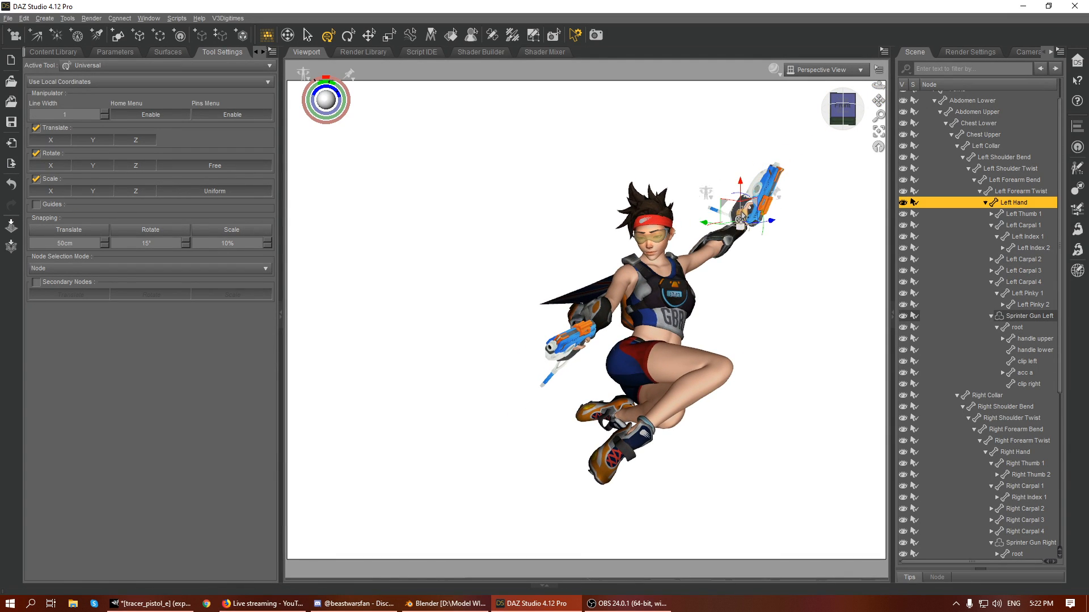
left_click_drag(744, 197, 761, 205)
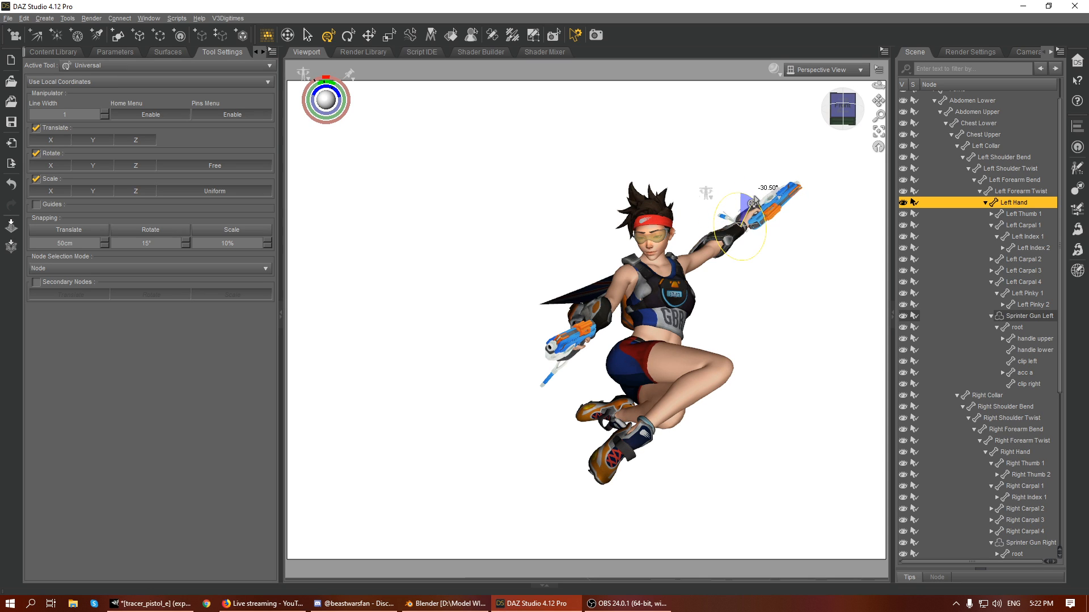
- Select the Tracer Sprinter Face figure and frame the head in a close-up view
left_click(656, 256)
left_click(878, 132)
left_click_drag(843, 106, 879, 73)
scroll(809, 194, "up", 1)
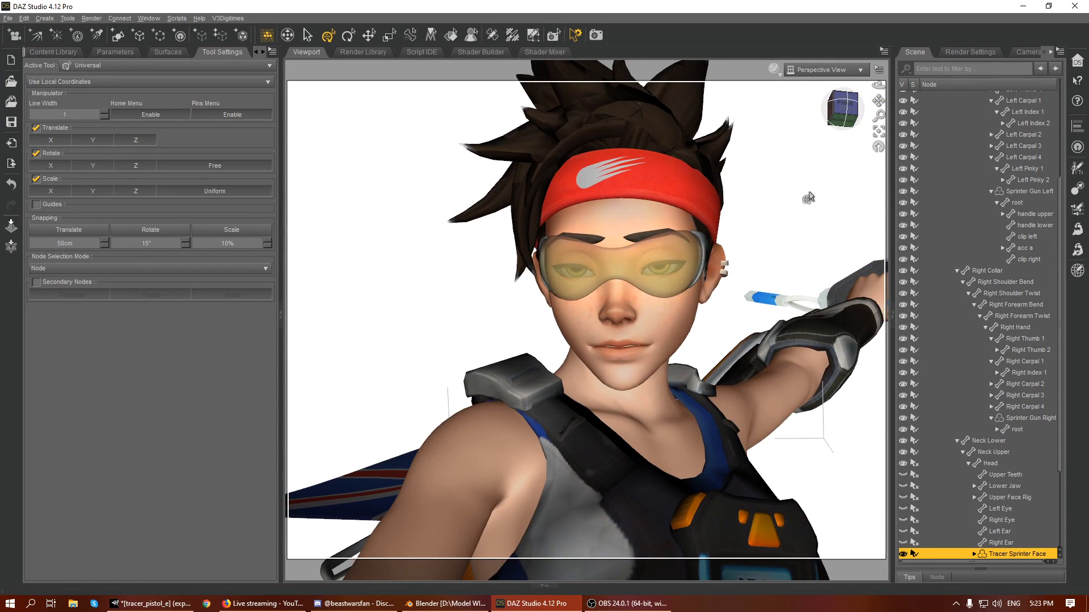
left_click_drag(845, 104, 831, 105)
left_click(672, 316)
left_click(671, 317)
- Try reapplying the Emission Color on the face's Tracer surface, and undo the change
left_click(168, 51)
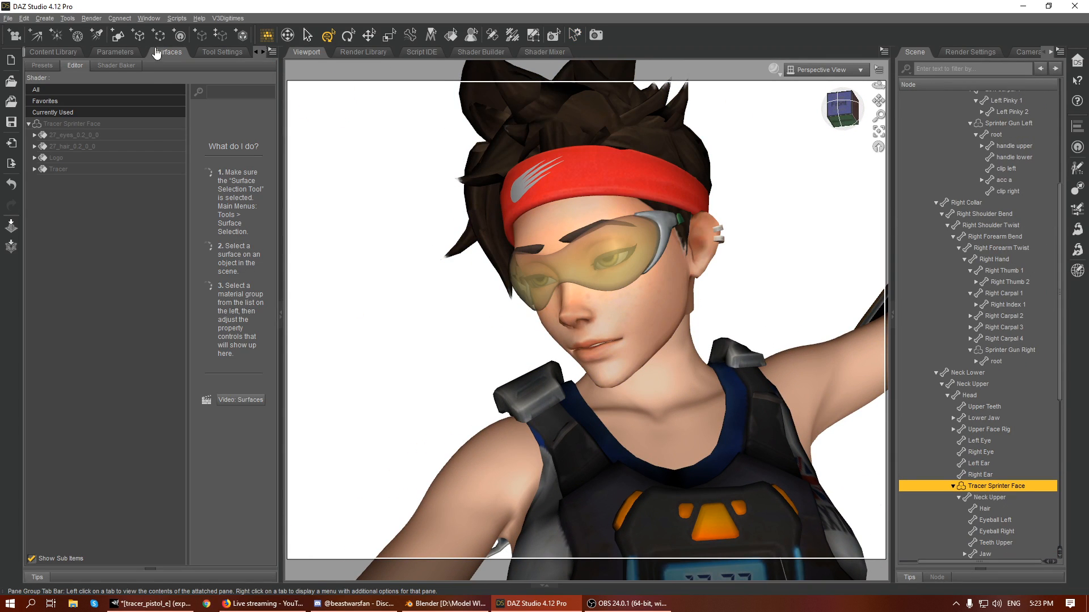
left_click(59, 169)
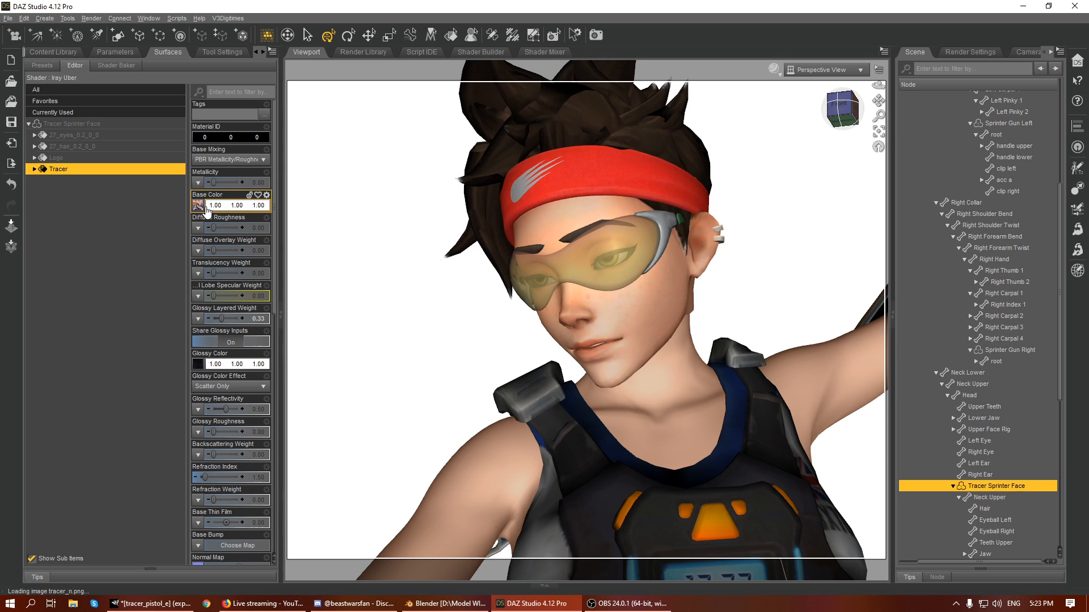
scroll(227, 258, "down", 6)
left_click(225, 457)
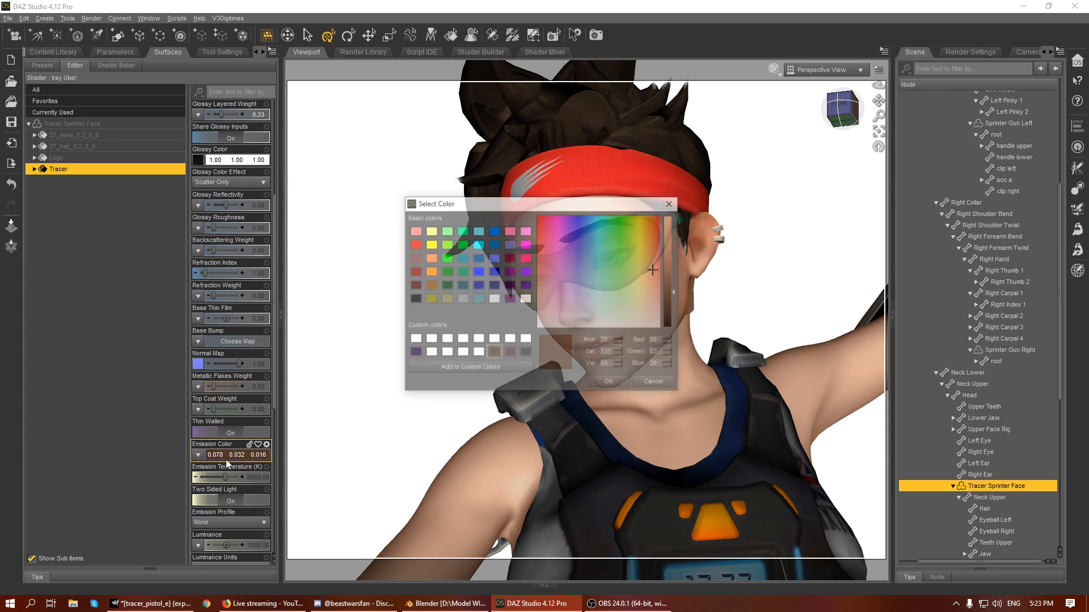
left_click(608, 383)
key("ctrl+z")
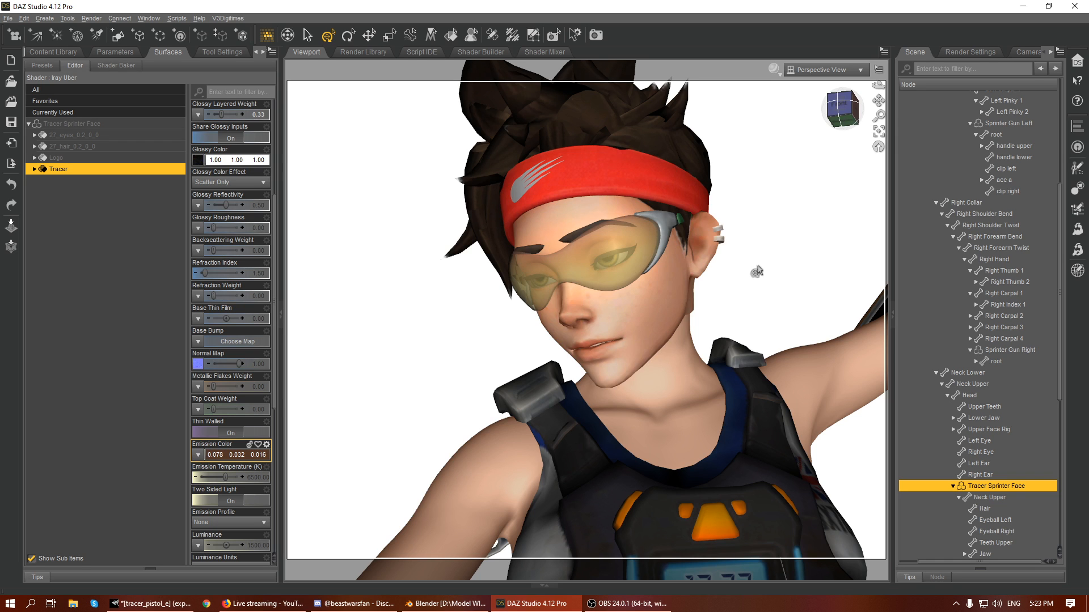
- Try translating the Lip Lower Middle bone of the face, and undo the move
left_click(787, 205)
left_click_drag(843, 108, 863, 93)
scroll(775, 210, "up", 3)
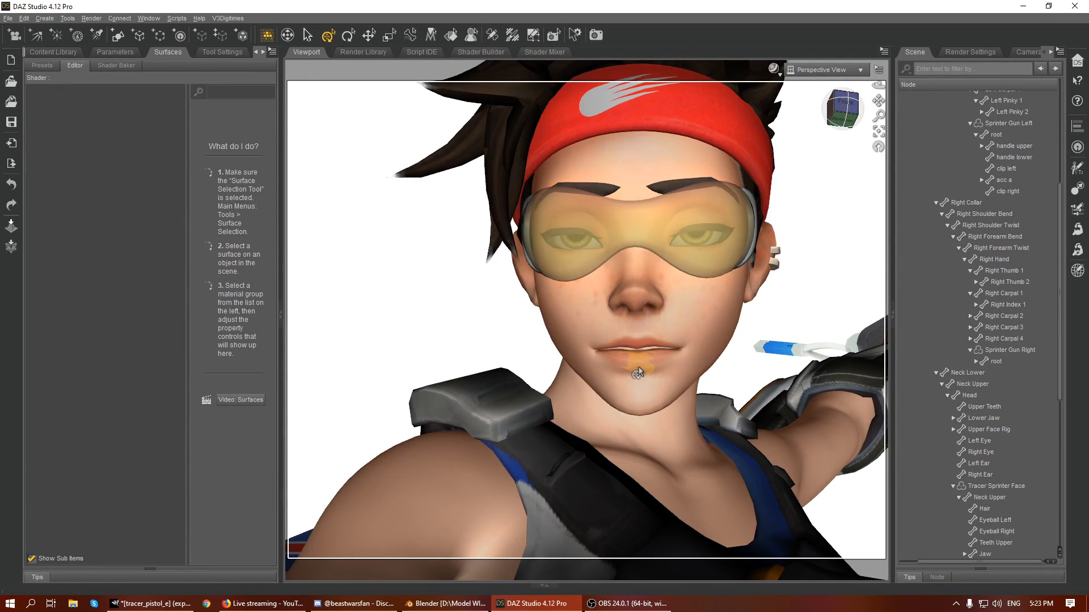
left_click(618, 363)
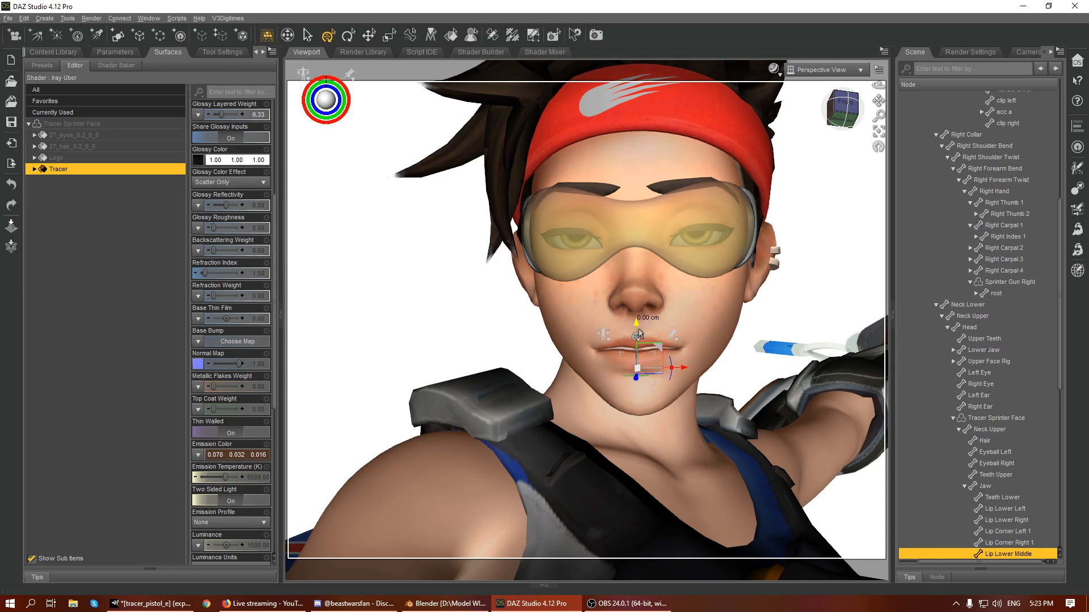
left_click_drag(638, 334, 641, 345)
key("ctrl+z")
- Select Tracer Sprinter Face together with all of its child bones
left_click(999, 419)
right_click(1000, 419)
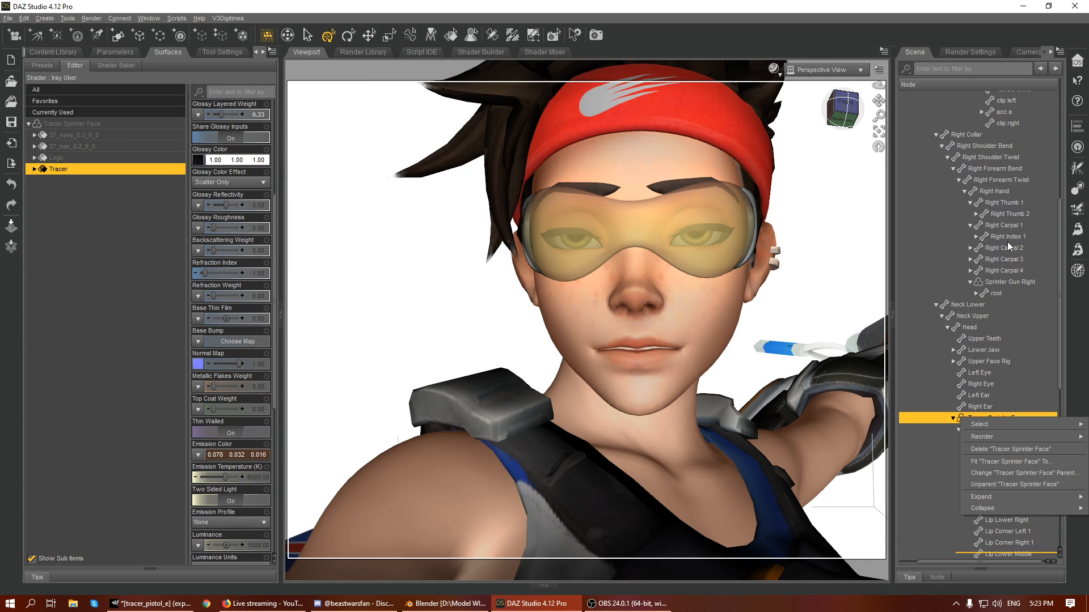
left_click(1058, 53)
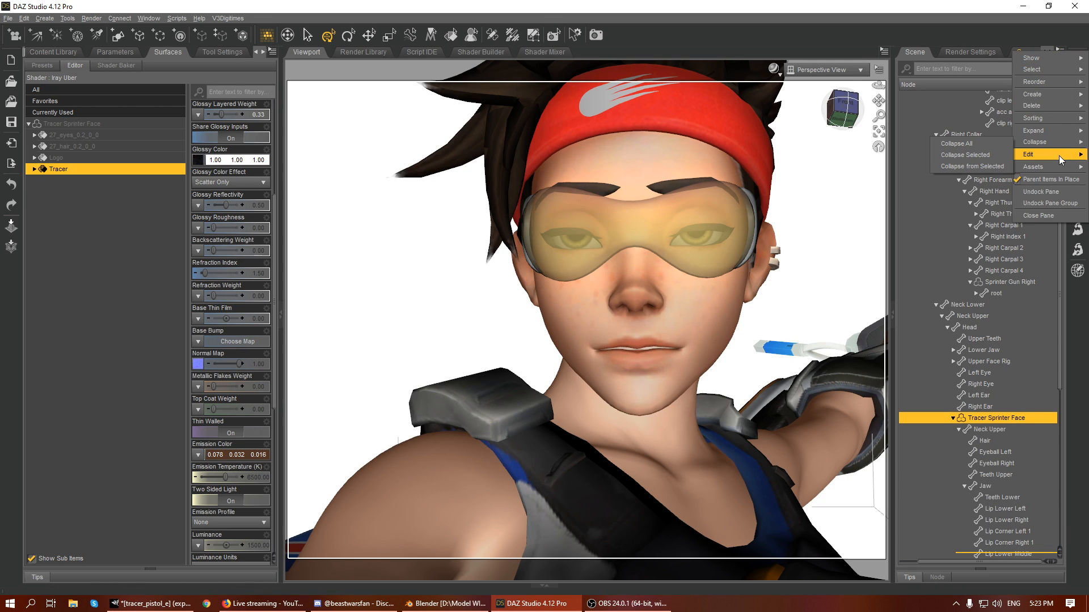
mouse_move(1047, 153)
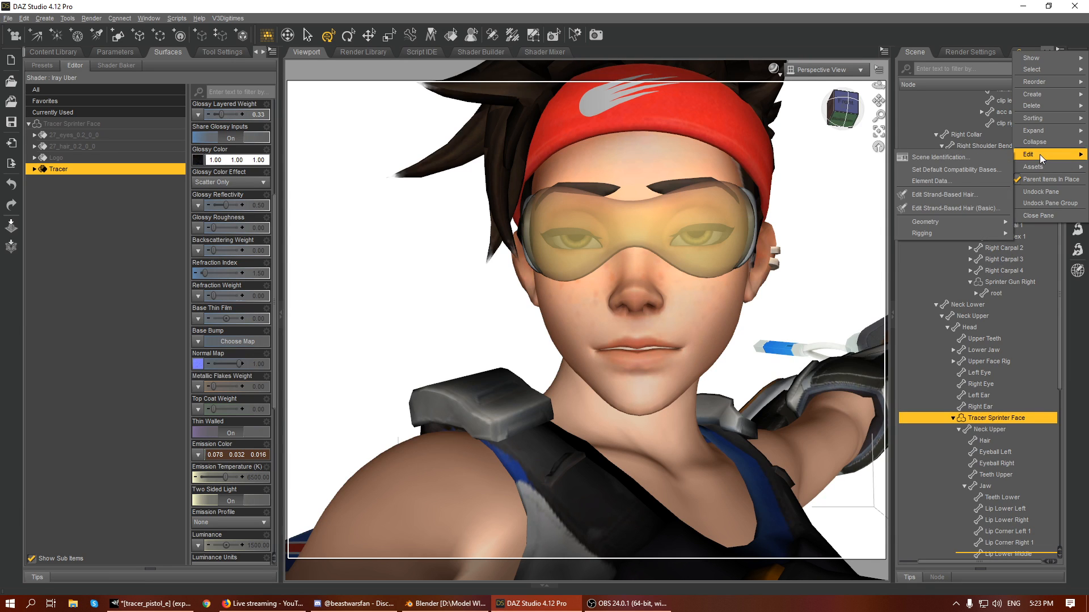
mouse_move(1060, 58)
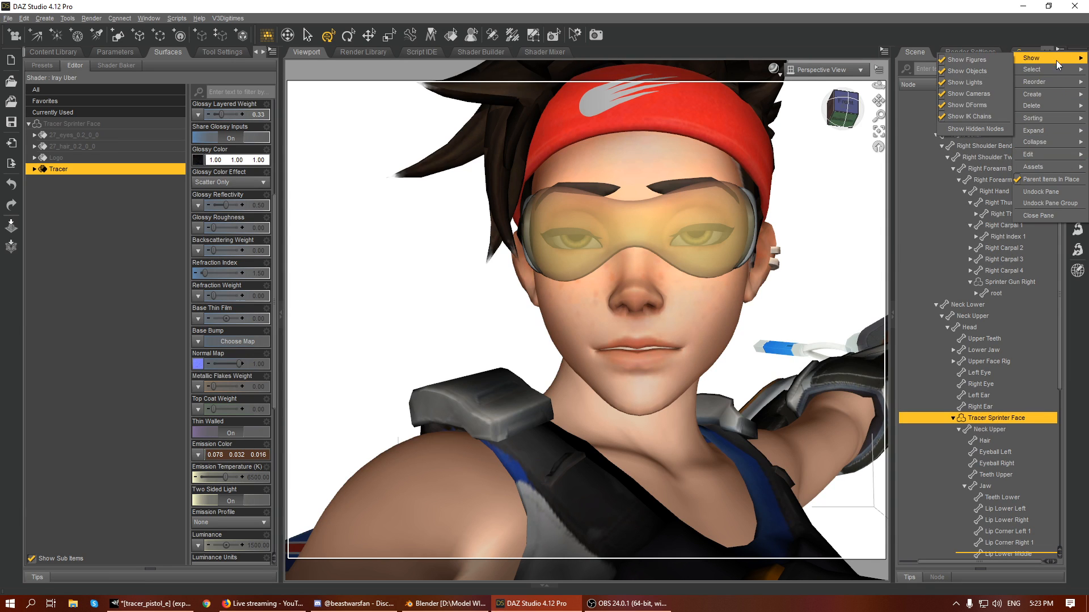
left_click(968, 139)
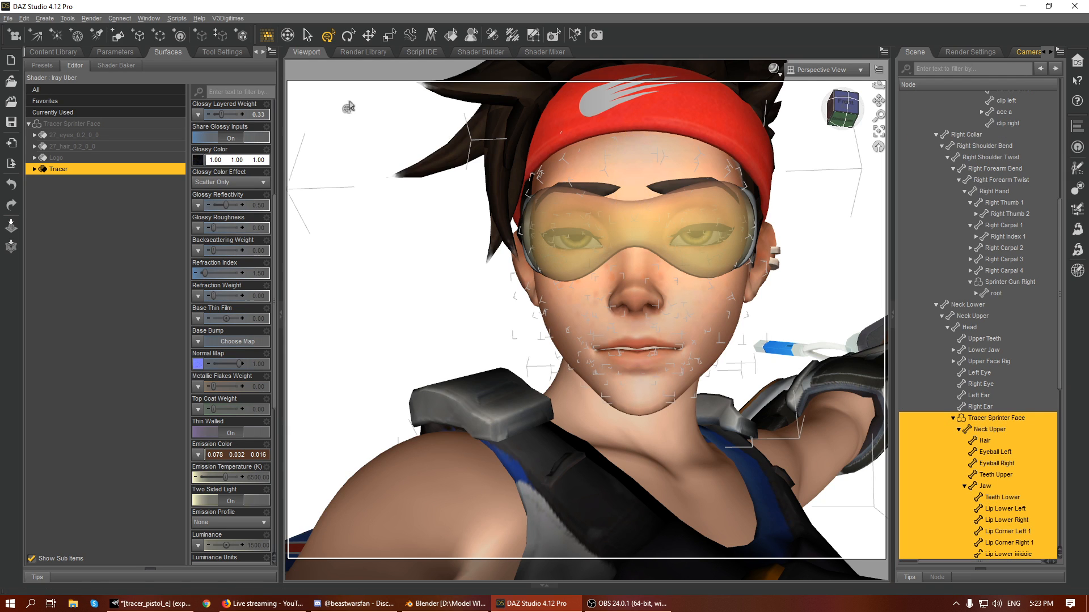
- Unhide the X, Y and Z Translate parameters for all selected face bones
left_click(115, 52)
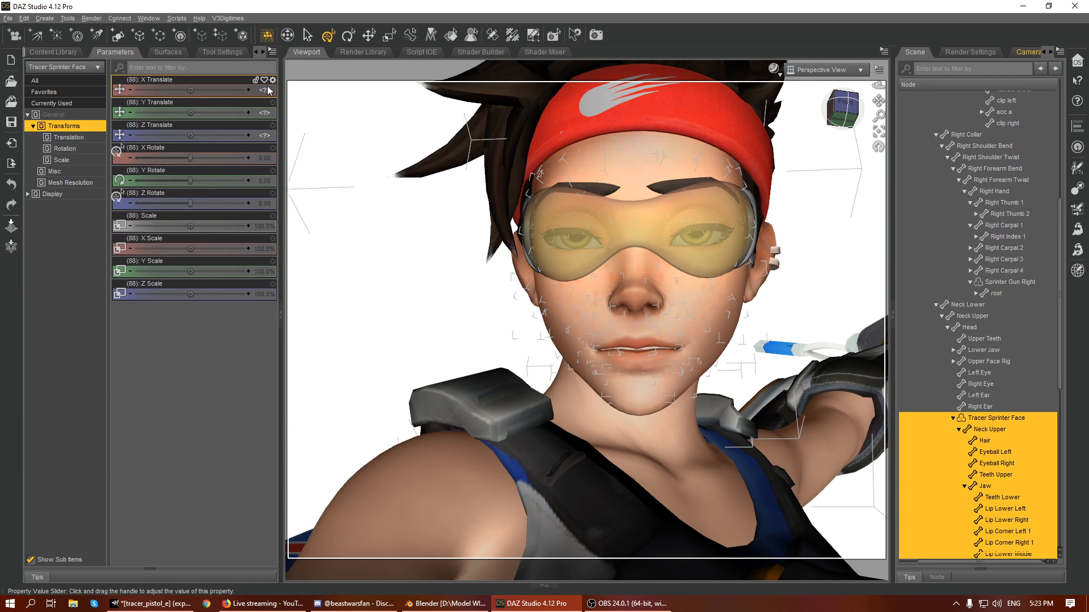
left_click(273, 79)
mouse_move(302, 129)
left_click(361, 140)
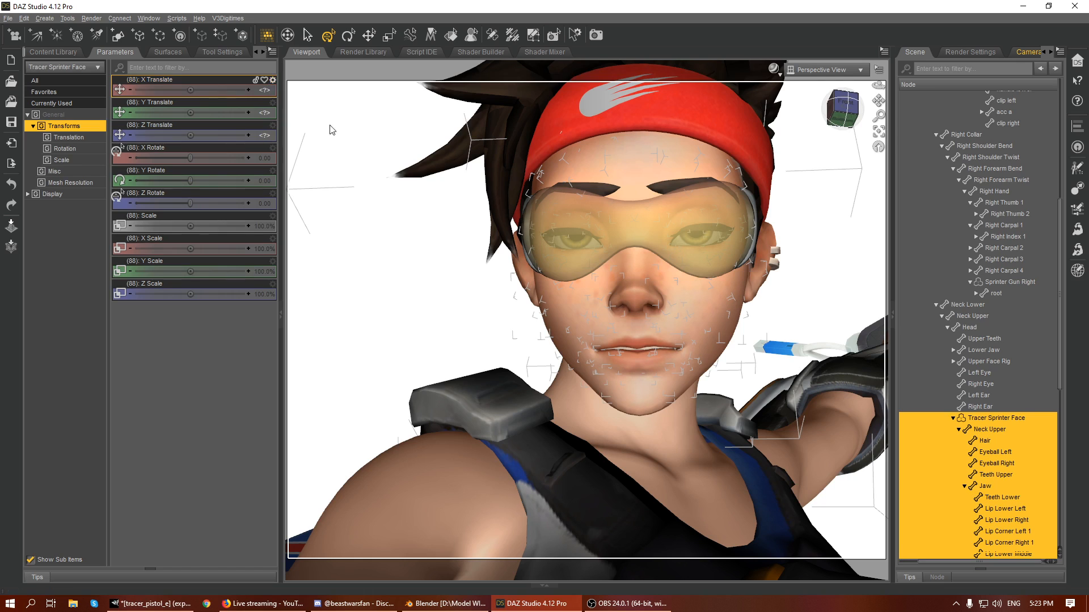
left_click(272, 104)
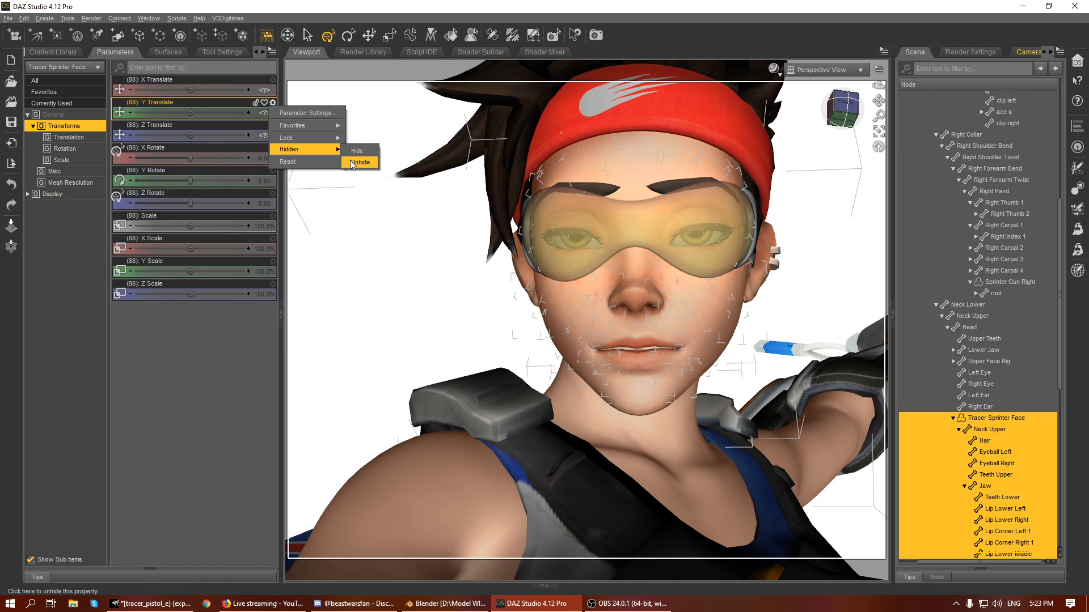
left_click(359, 162)
left_click(272, 125)
mouse_move(299, 173)
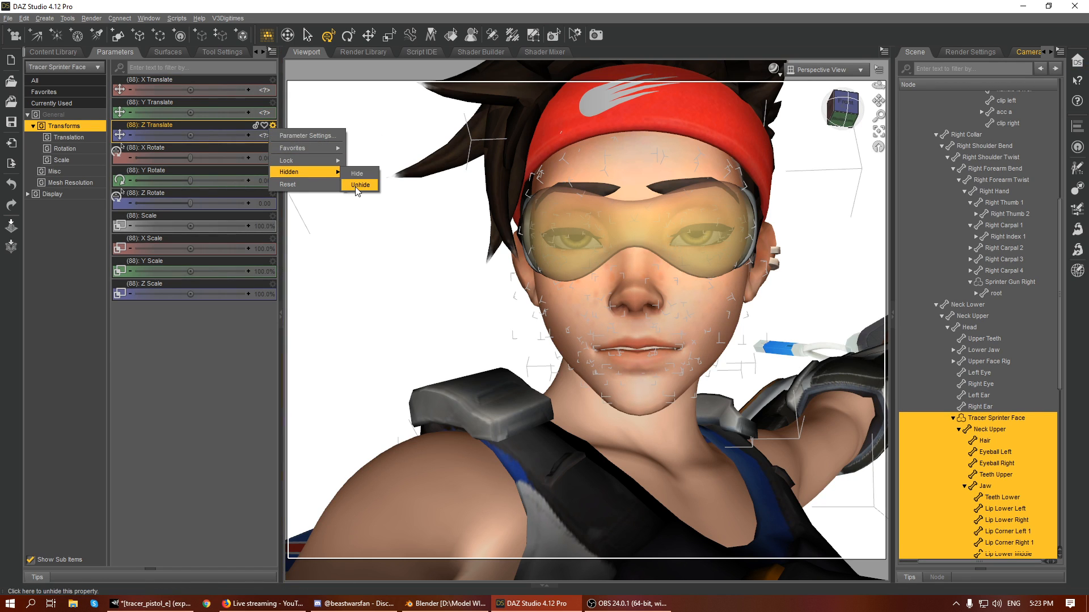
left_click(359, 185)
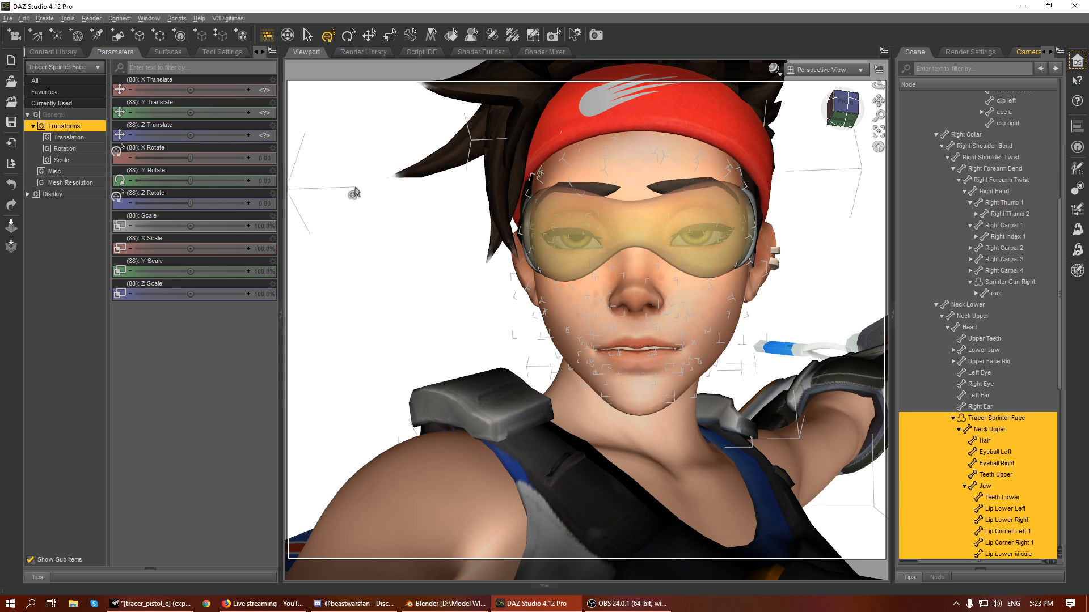
- Try translating the middle of the lower lip, select the Lip Lower Left bone and undo the move
left_click(632, 370)
mouse_move(637, 331)
left_mouse_down()
mouse_move(630, 385)
mouse_move(618, 333)
mouse_move(659, 340)
mouse_move(655, 319)
left_mouse_up()
left_click(670, 359)
key("ctrl+z")
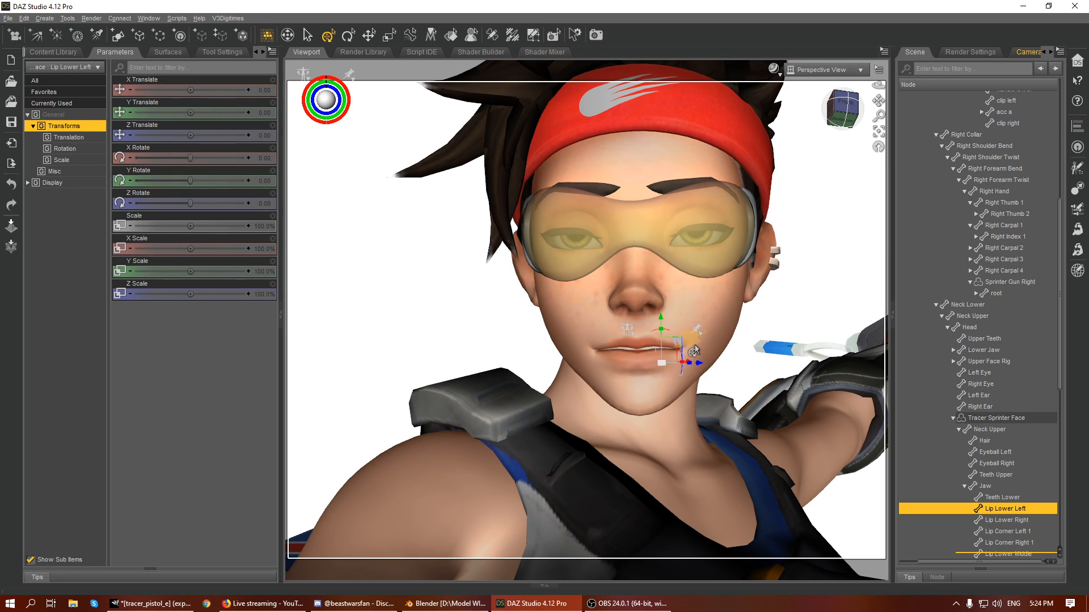
- Frame the Lip Corner Left 2 bone in close-up and set the Universal tool to object coordinates
left_click(694, 351)
scroll(1021, 488, "down", 3)
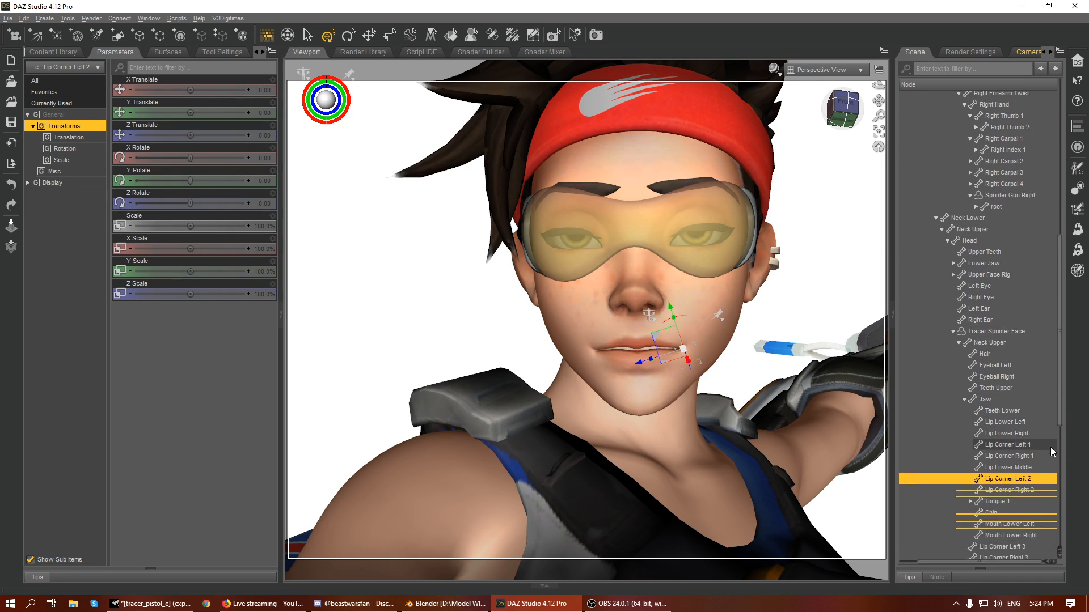
left_click(878, 132)
scroll(761, 185, "up", 5)
left_click_drag(845, 103, 860, 99)
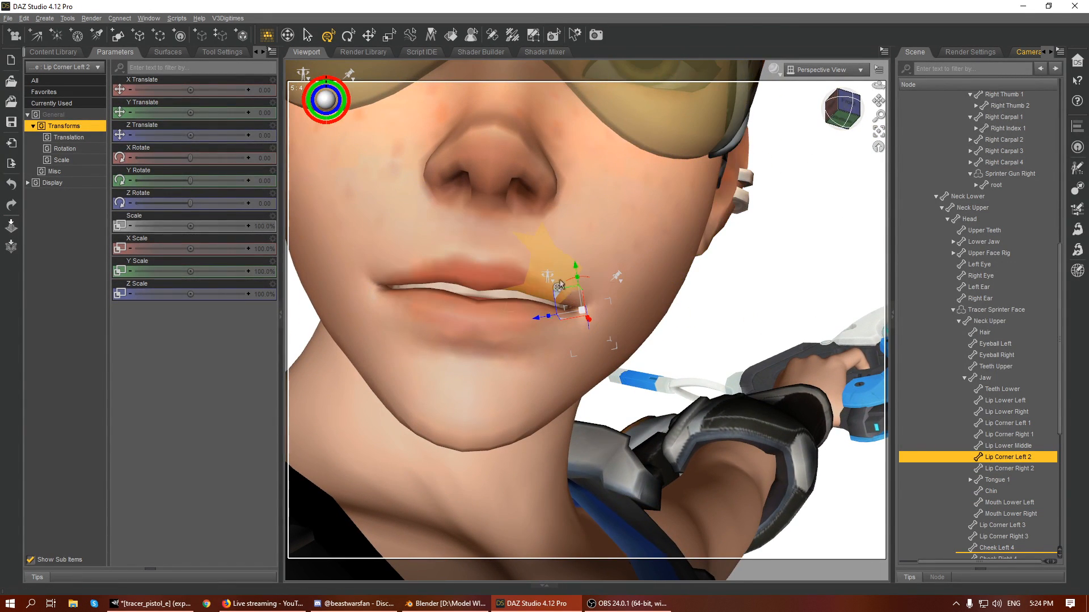
left_click(222, 52)
left_click(84, 81)
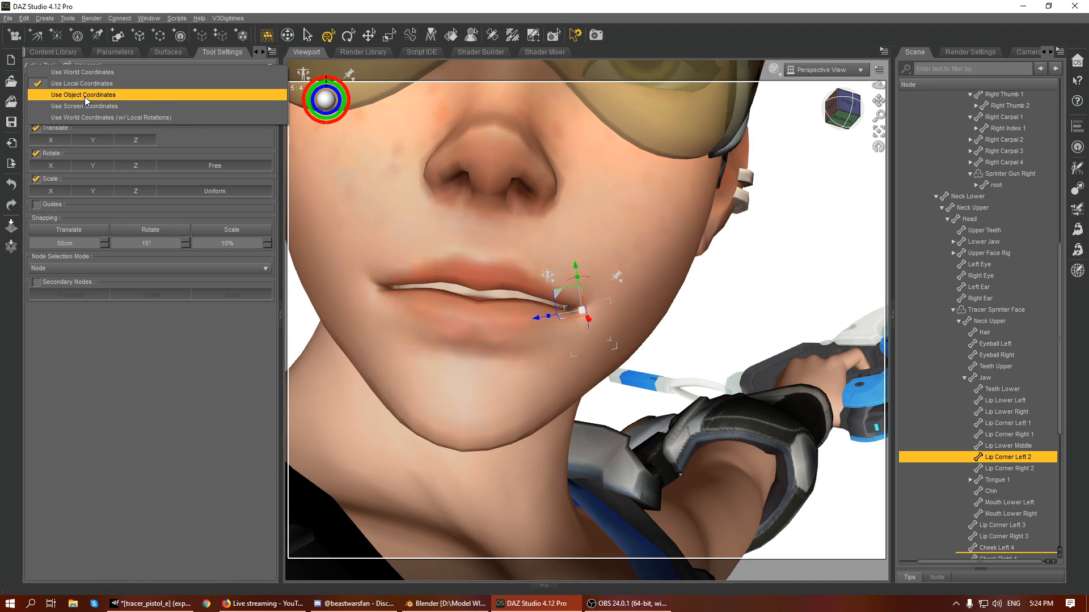
left_click(83, 96)
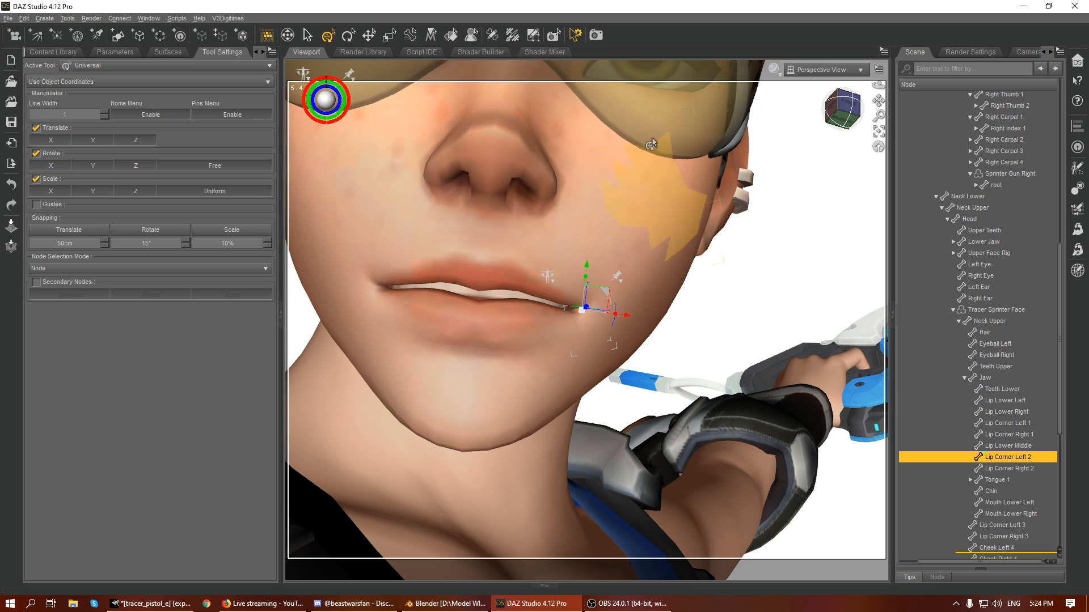
- Try raising the Lip Upper Left bone by about 0.39 cm
left_click(548, 244)
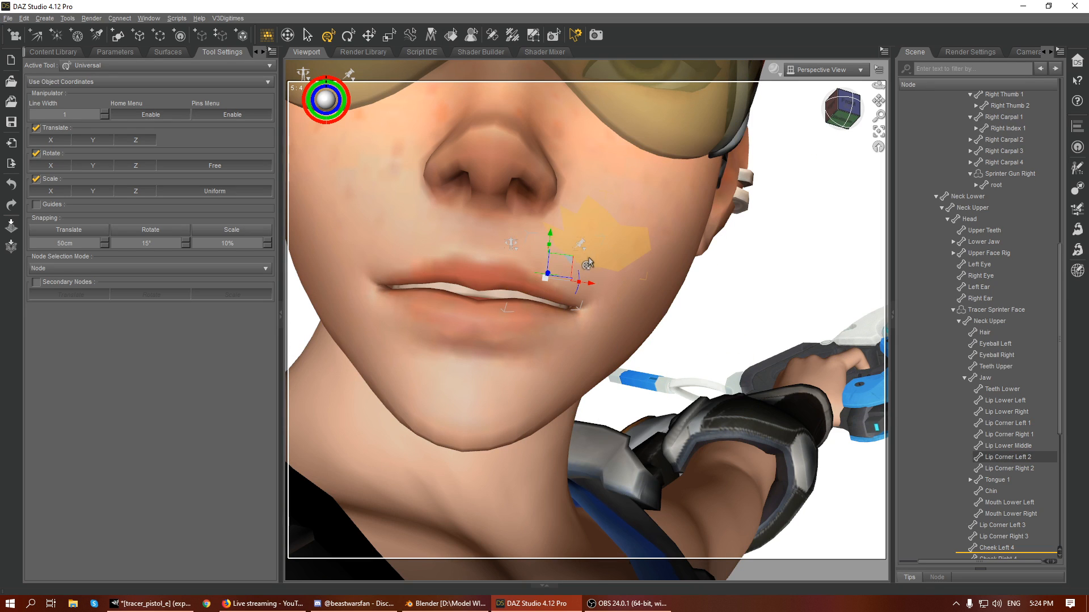
left_click_drag(552, 239, 566, 227)
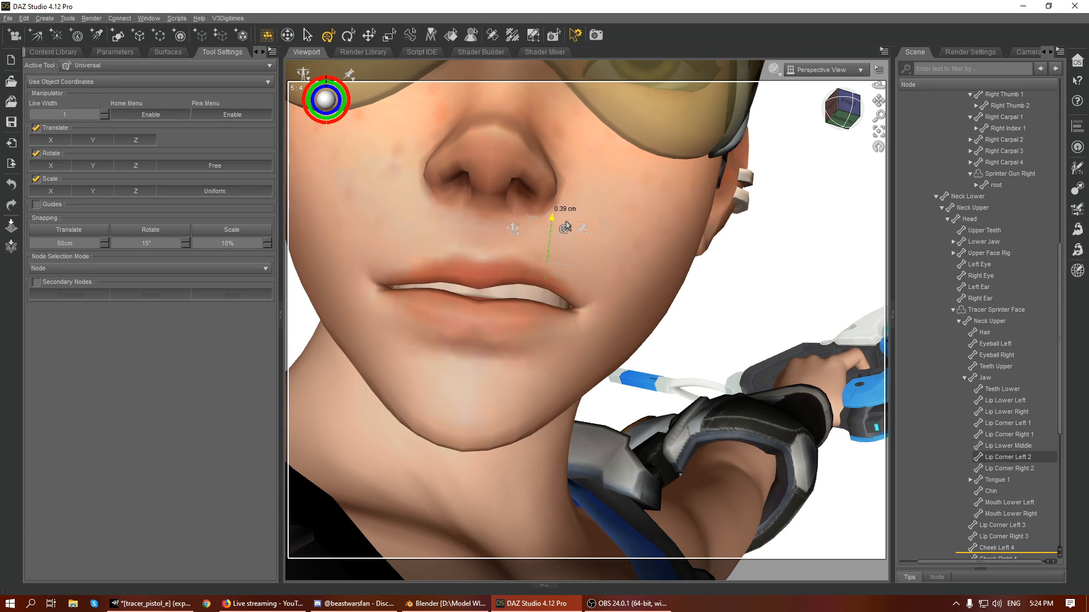
left_click(591, 307)
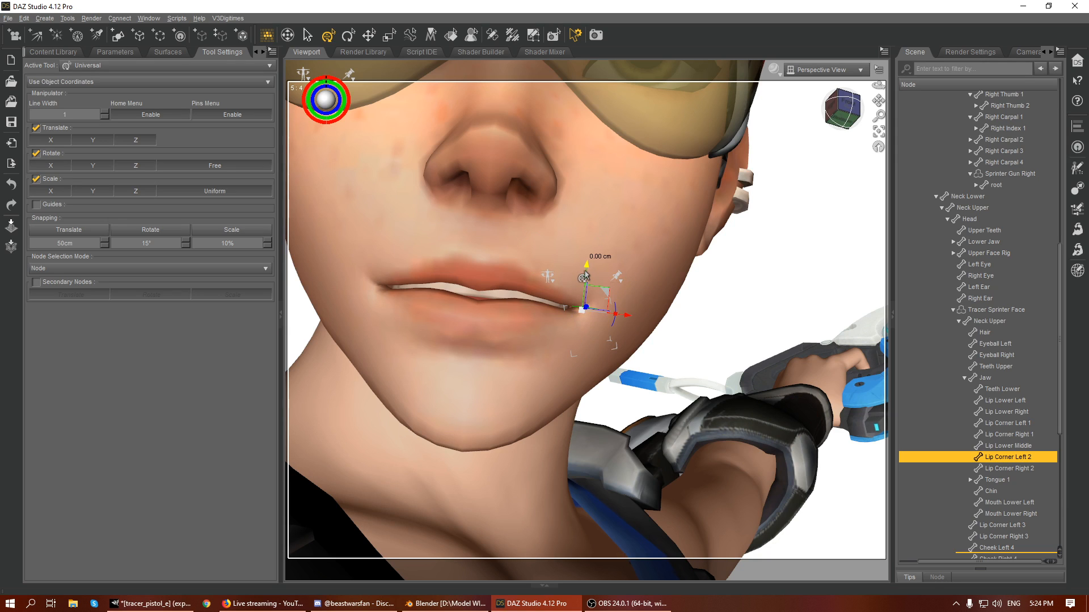
- Check the neighbouring lip bones and try lowering Lip Corner Left 1 by about 0.09 cm
left_click(1016, 447)
left_click(1018, 459)
left_click(1020, 424)
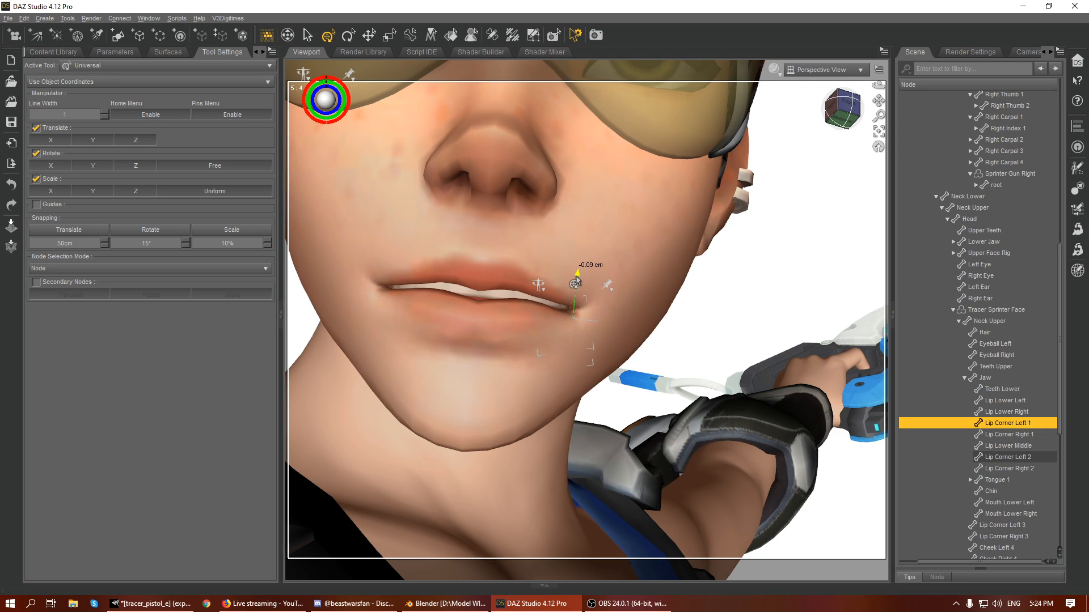
left_click(997, 459)
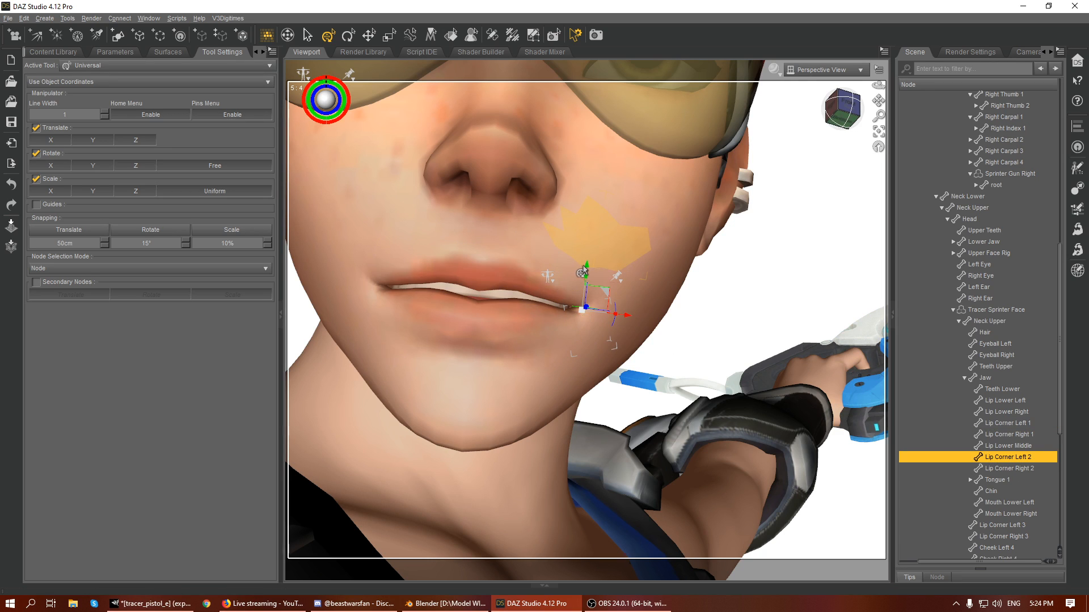
- Raise the Lip Corner Left 3 bone by about 0.25 cm and move the Lip Upper Left bone up
left_click(573, 298)
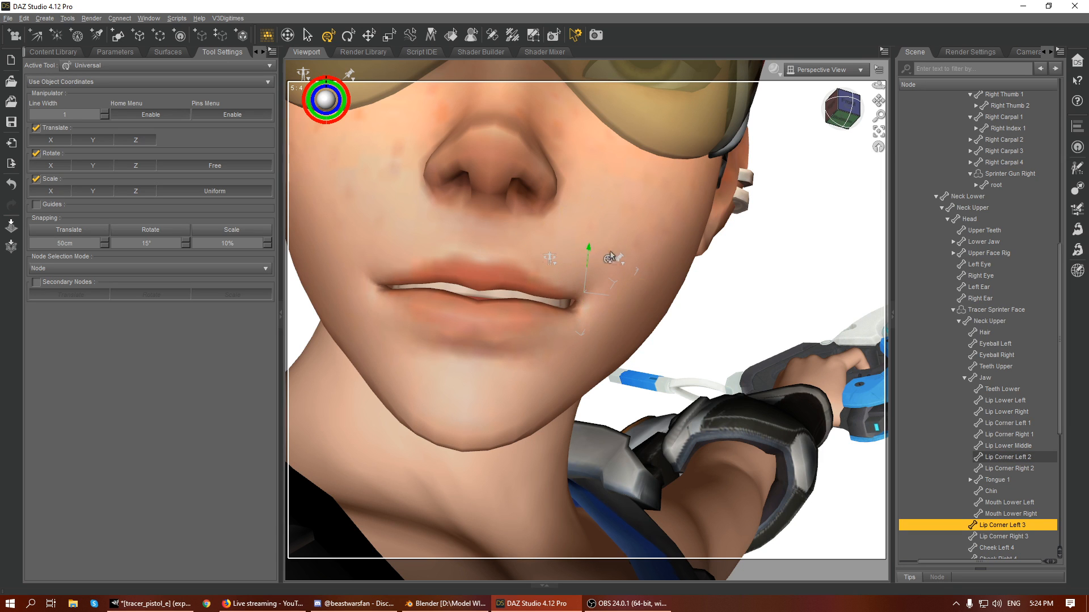
scroll(653, 282, "up", 3)
scroll(652, 283, "down", 8)
scroll(715, 265, "up", 5)
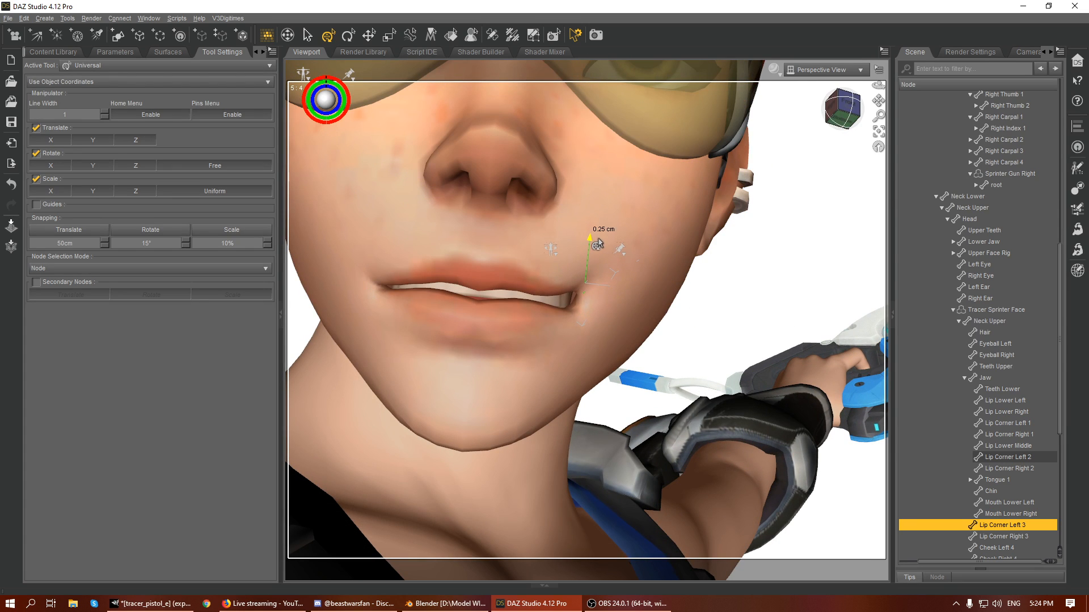
left_click(547, 271)
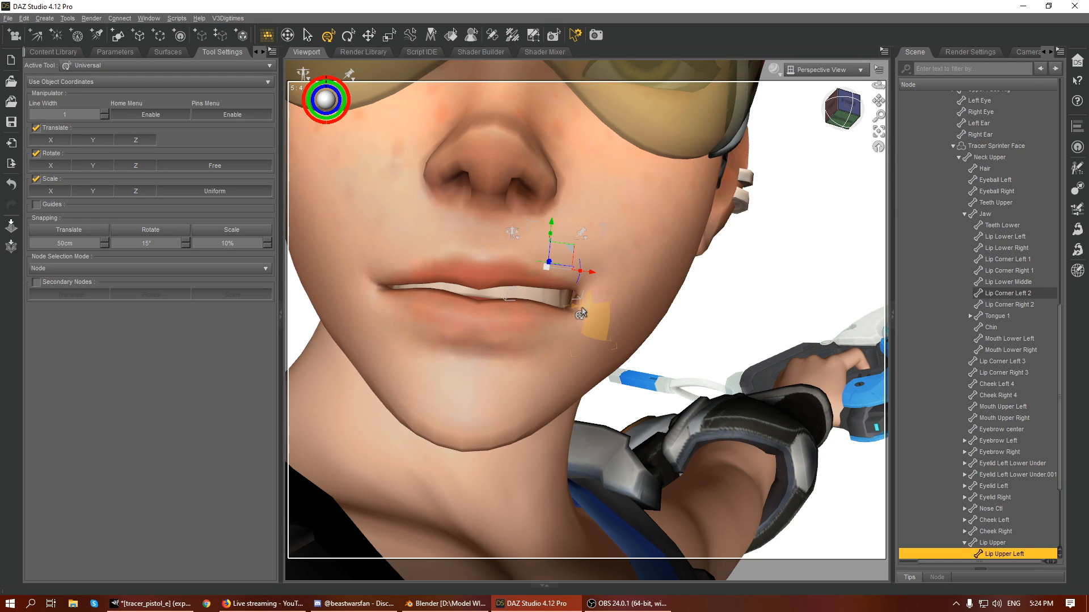
- Raise Lip Corner Left 2 by about 0.08 cm and move Lip Corner Left 1 up to lift the mouth corner
left_click(599, 294)
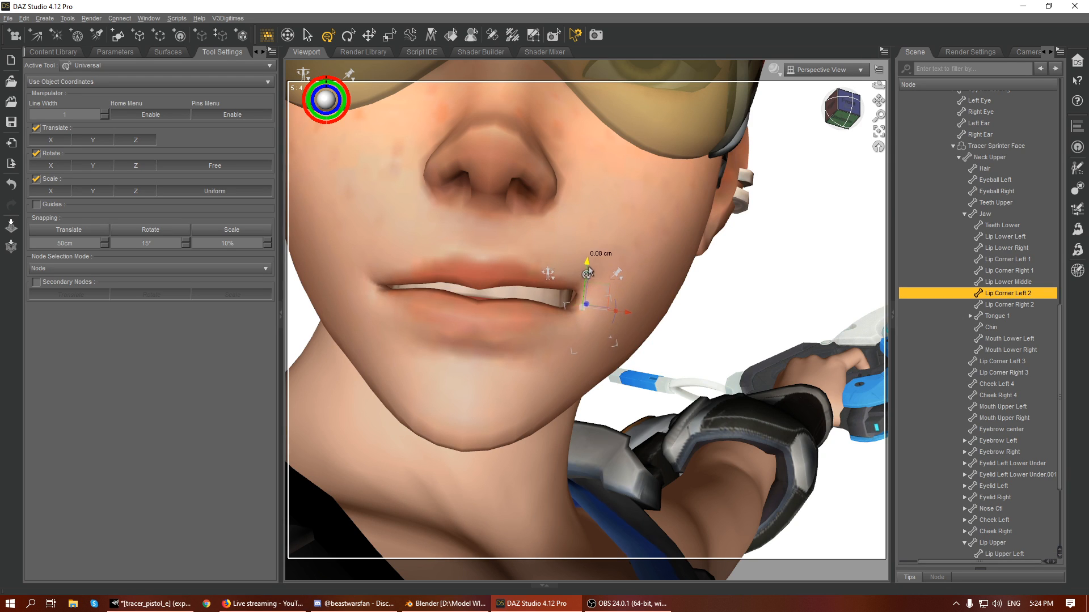
left_click(563, 315)
left_click(584, 317)
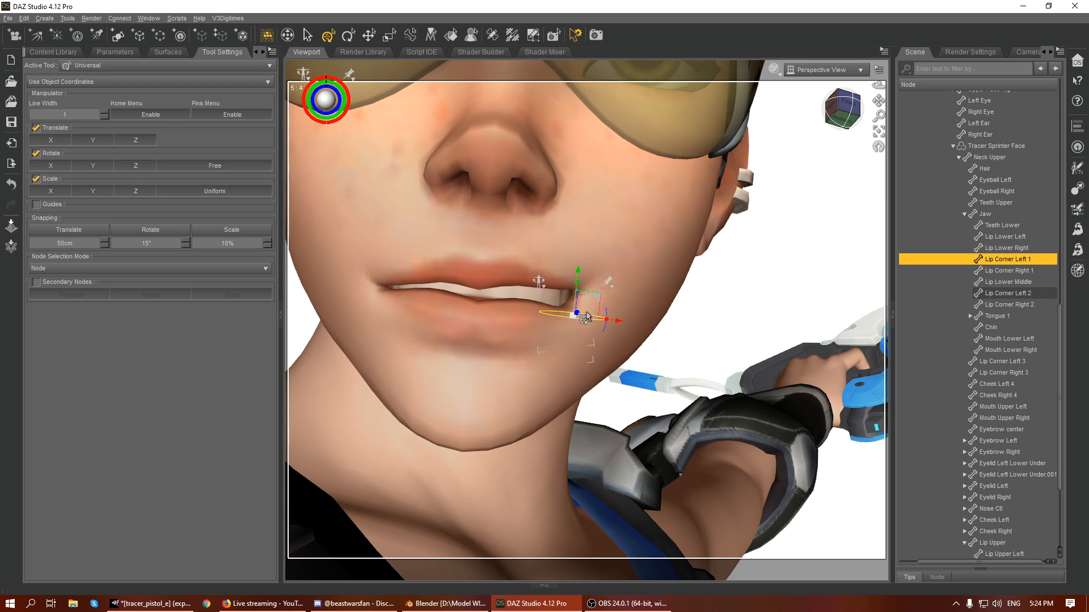
left_click_drag(576, 279, 579, 267)
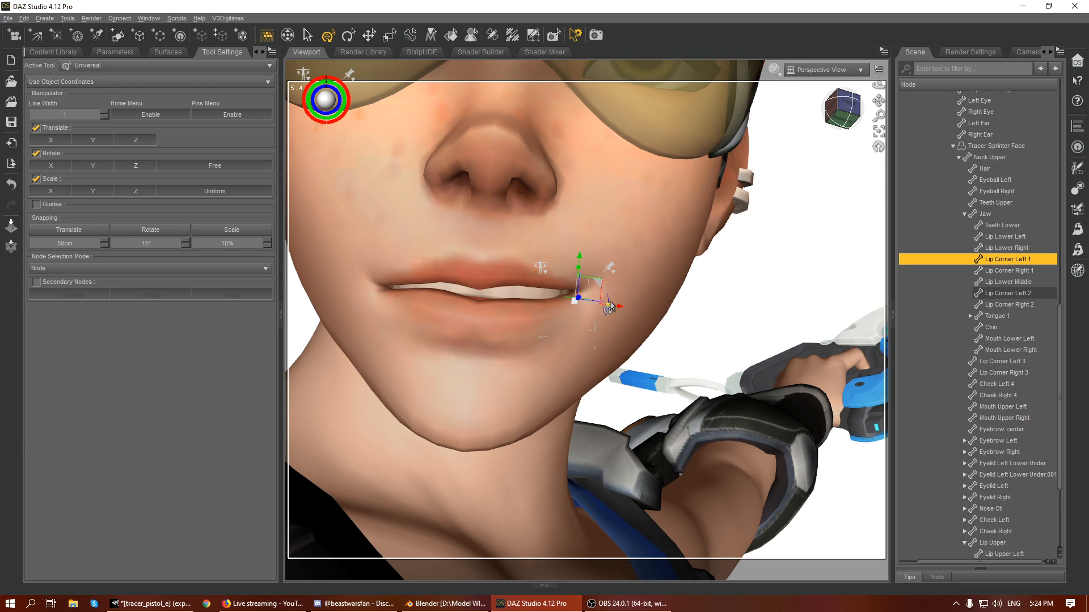
- Raise the Lip Lower Left bone slightly and move Lip Corner Left 2 up by about 0.19 cm
left_click(534, 301)
left_click_drag(536, 294, 540, 276)
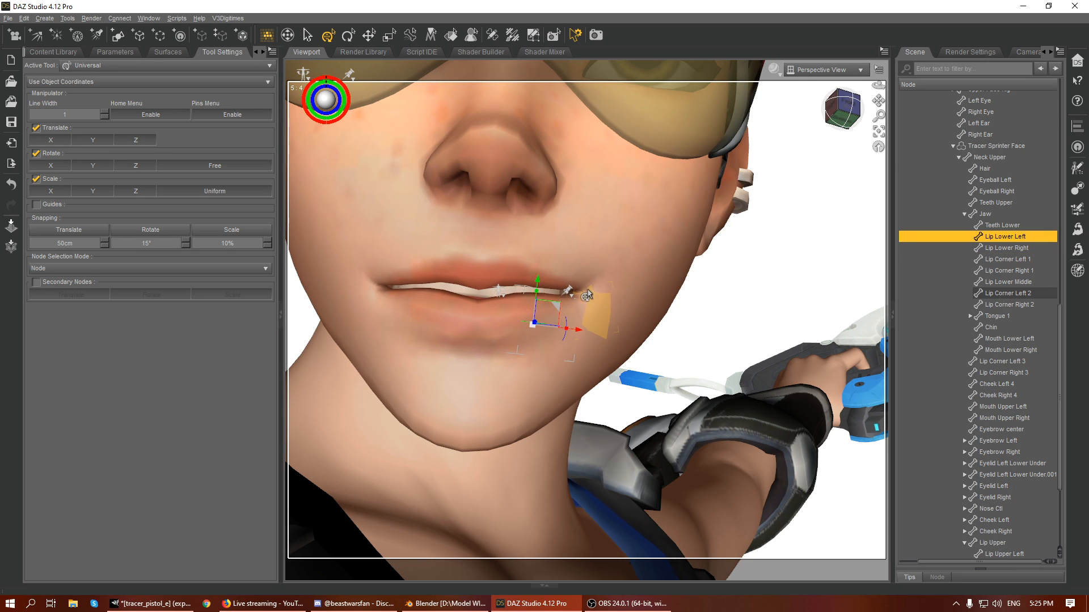
left_click(588, 295)
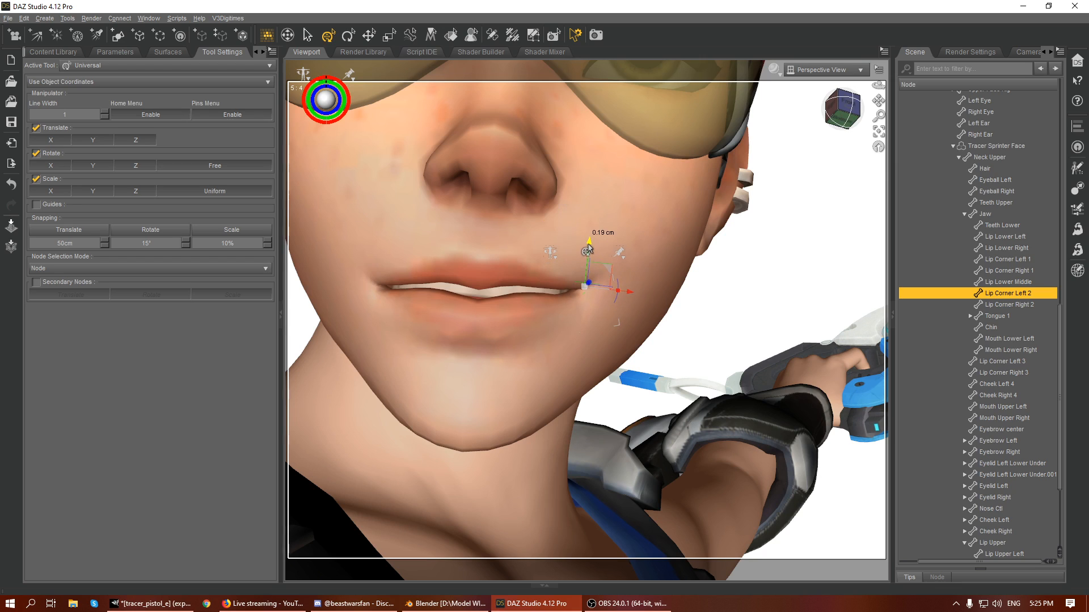
- Raise the Lip Corner Left 3 bone by about 0.16 cm to strengthen the smile at the mouth corner
left_click(578, 284)
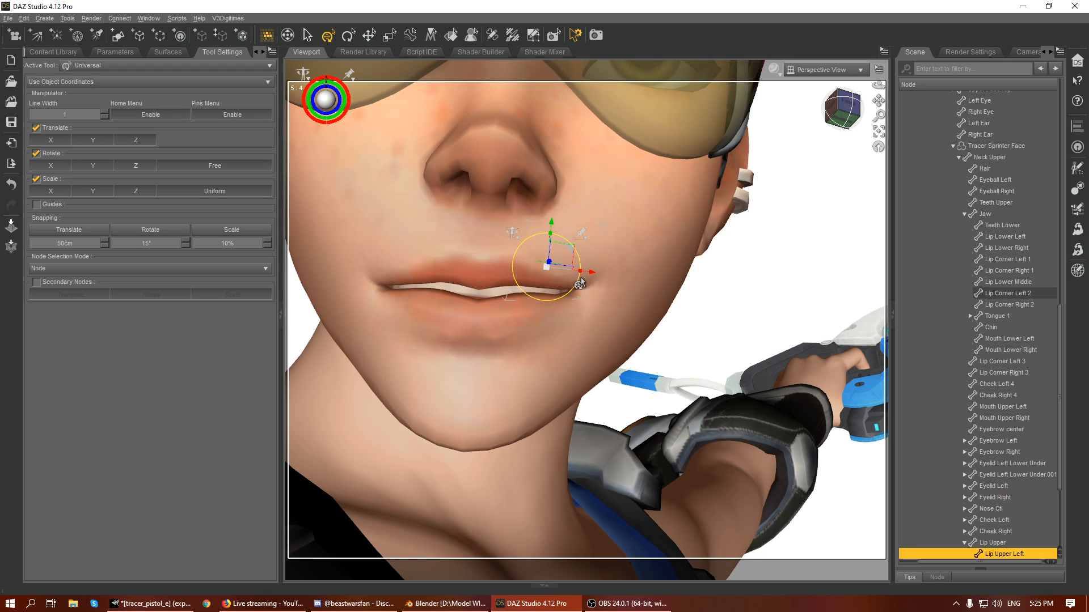
left_click(592, 262)
left_click_drag(587, 245, 592, 238)
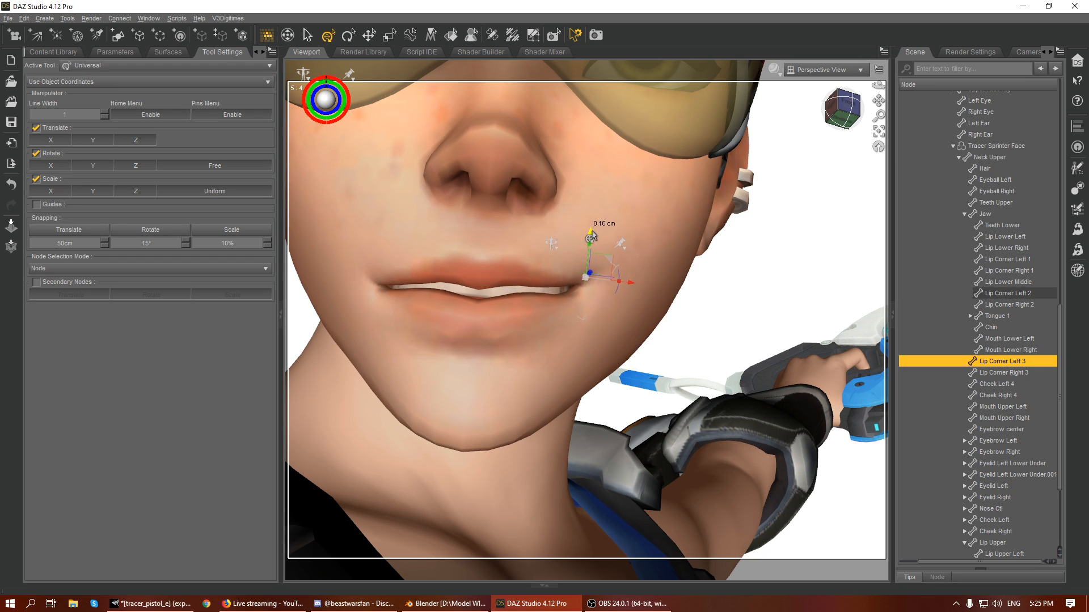
left_click_drag(617, 286, 615, 284)
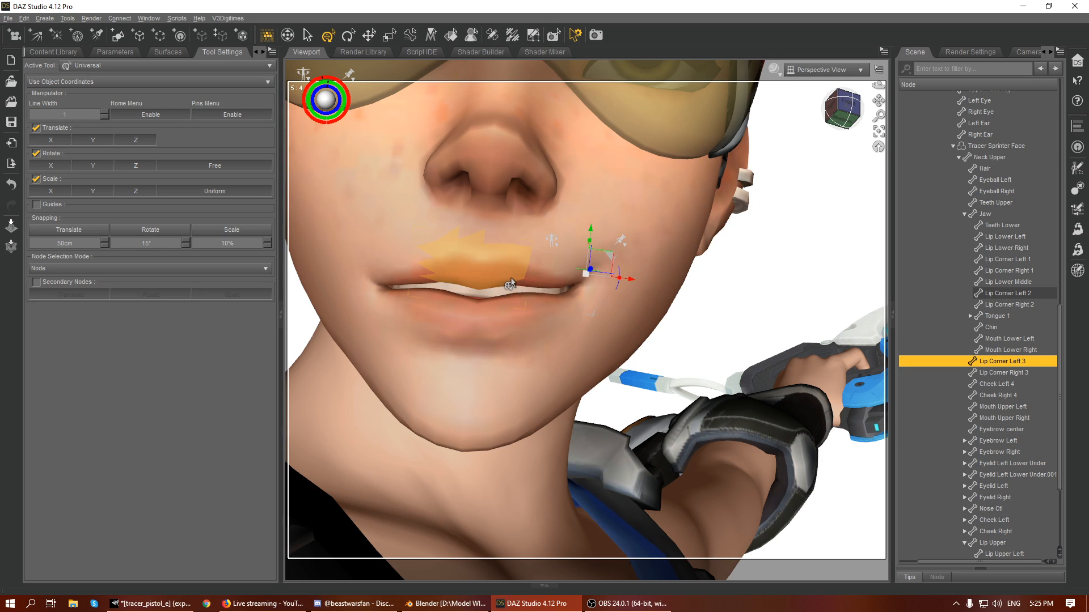
- Check the Lip Upper Left bone and raise Lip Corner Left 1 slightly to close the mouth corner
left_click(562, 250)
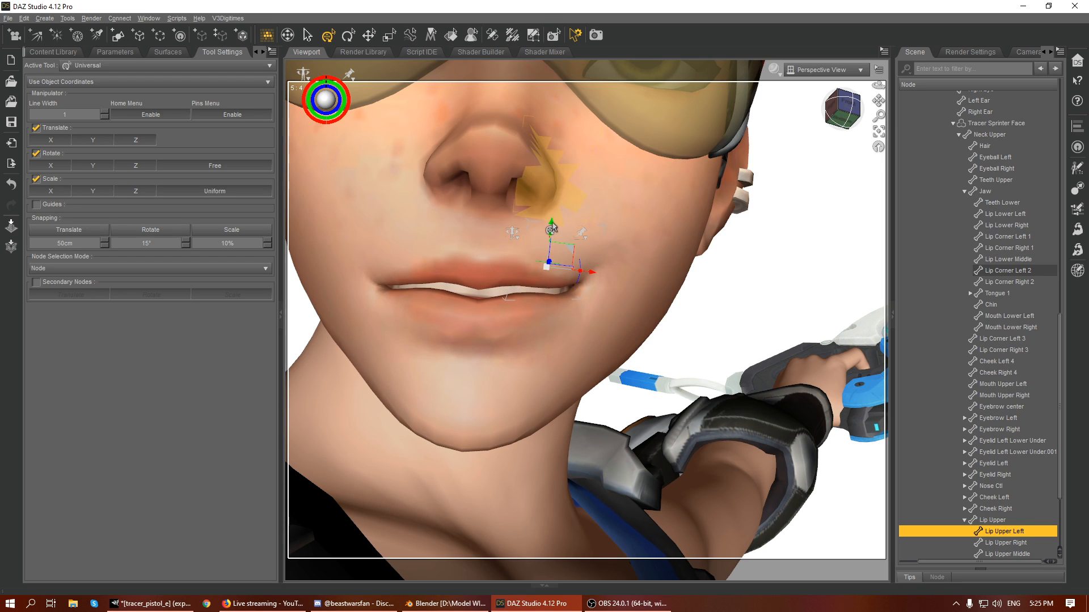
left_click(568, 290)
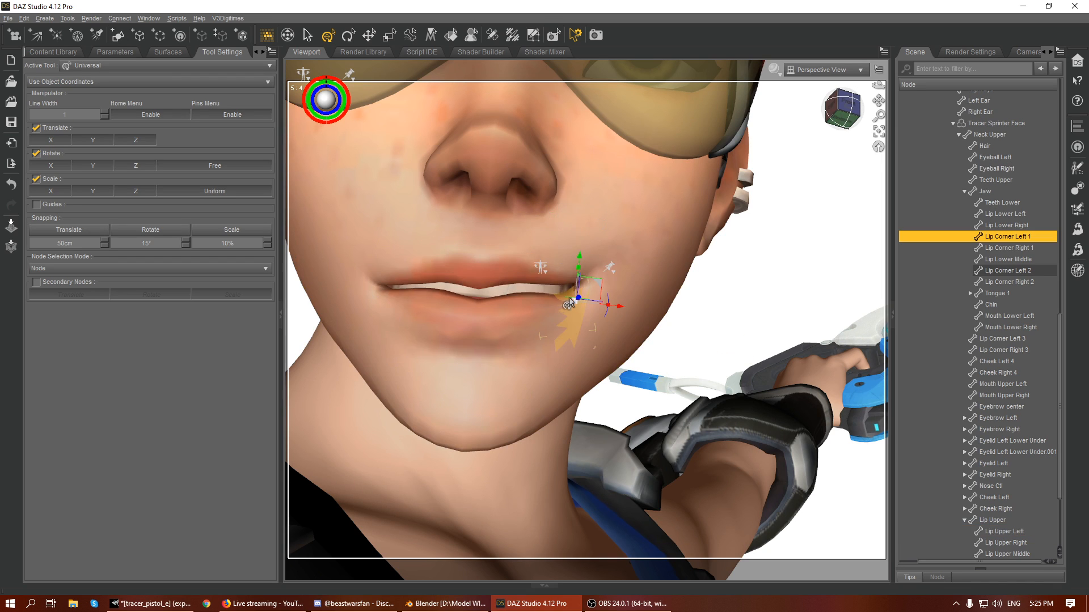
left_click_drag(578, 262, 579, 258)
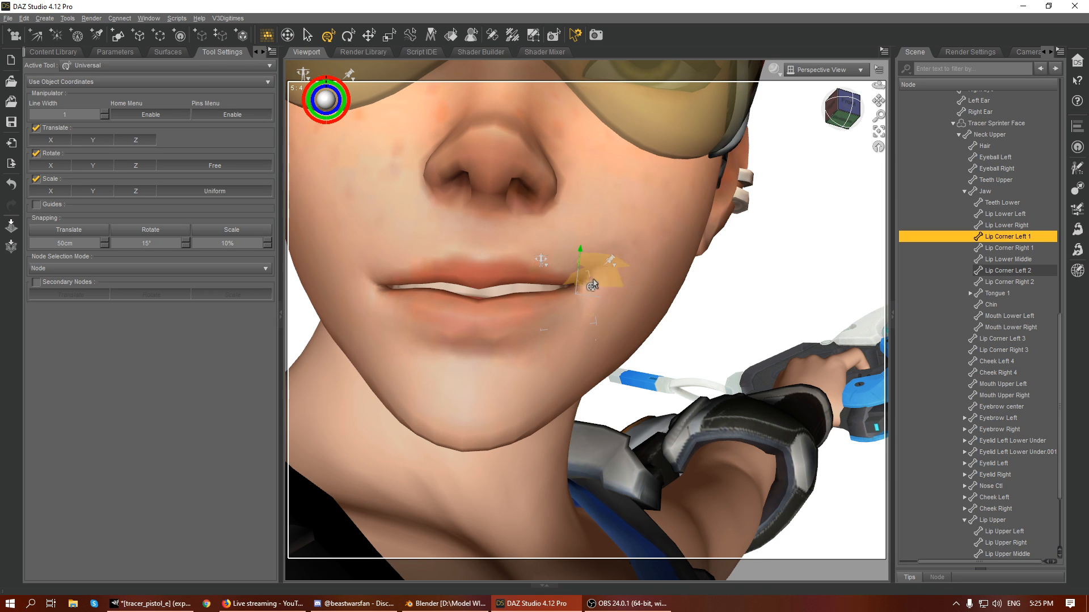
- Hide the Sprinter Googles object in the scene so the eyes can be posed
scroll(596, 286, "down", 3)
left_click_drag(843, 110, 807, 121)
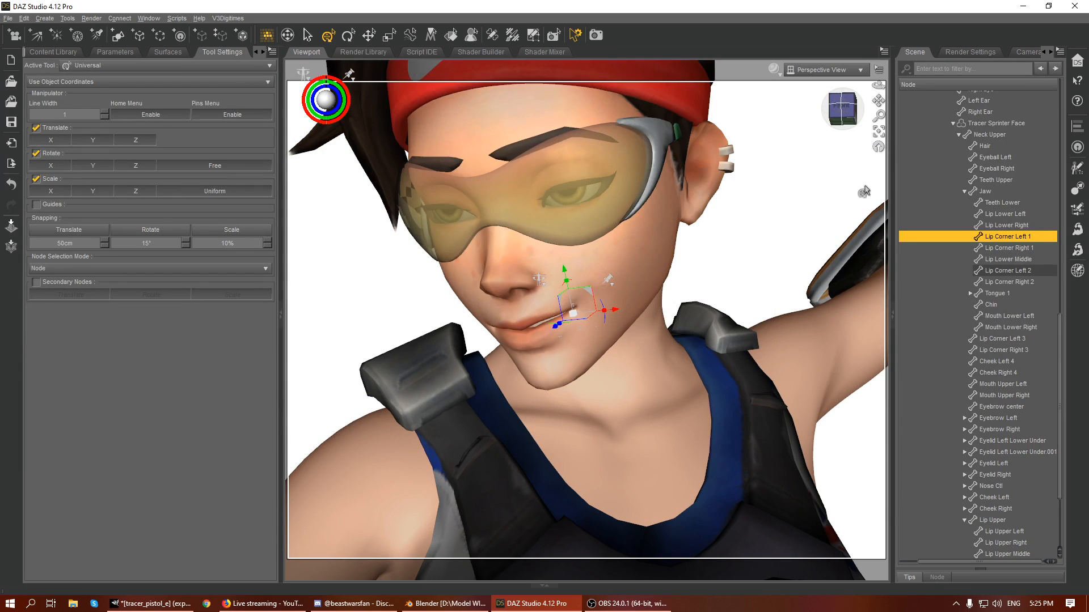
left_click(662, 135)
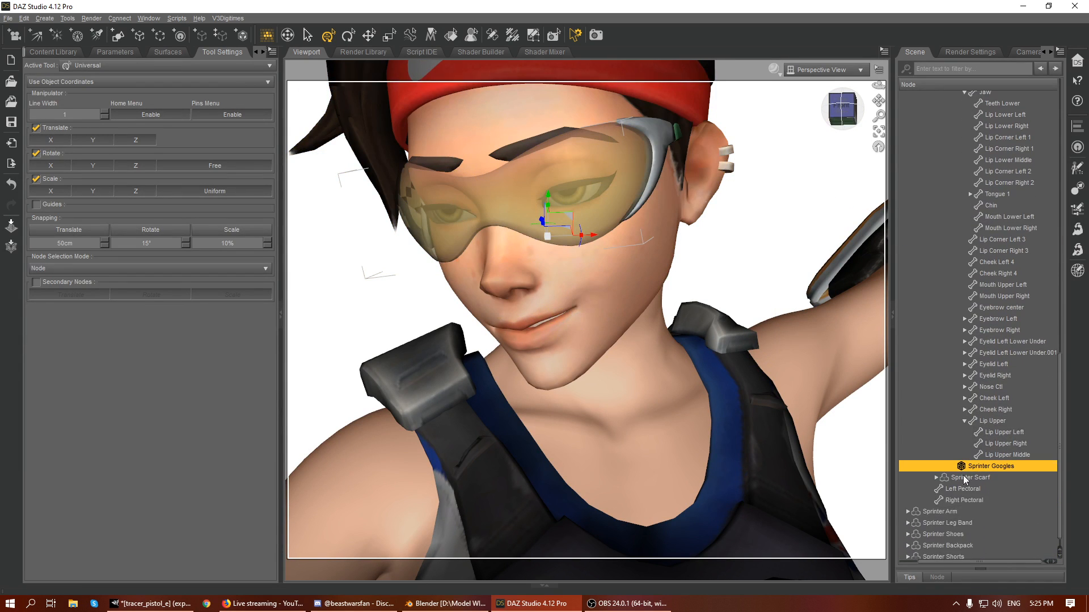
left_click(902, 459)
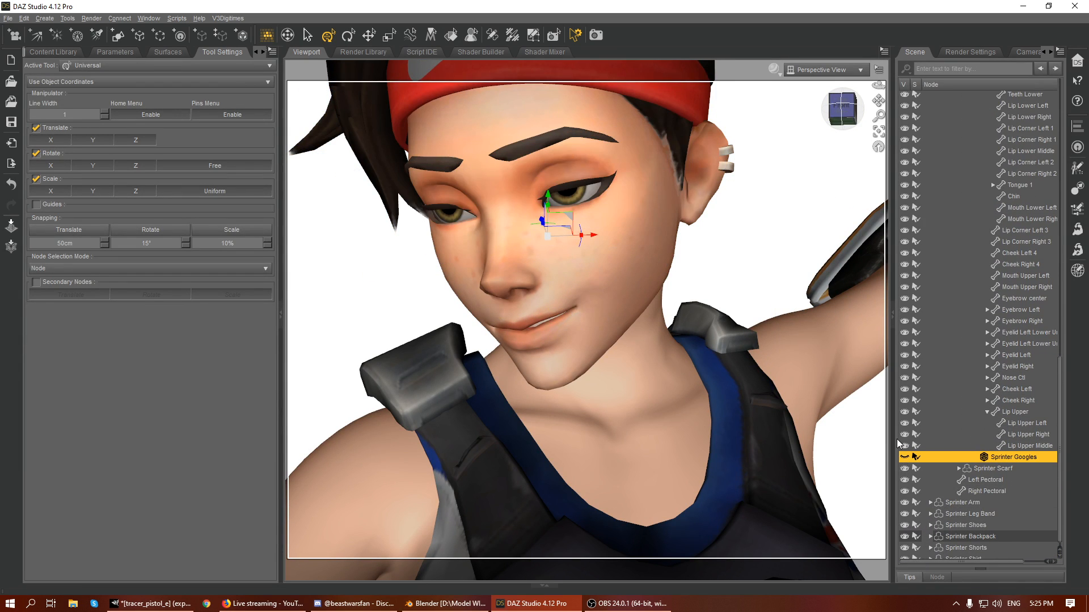
- Try raising the Eyelid Left Upper 2 bone and the parent Eyelid Left Upper bone by about 0.30 cm
left_click(555, 170)
left_click_drag(555, 170, 550, 137)
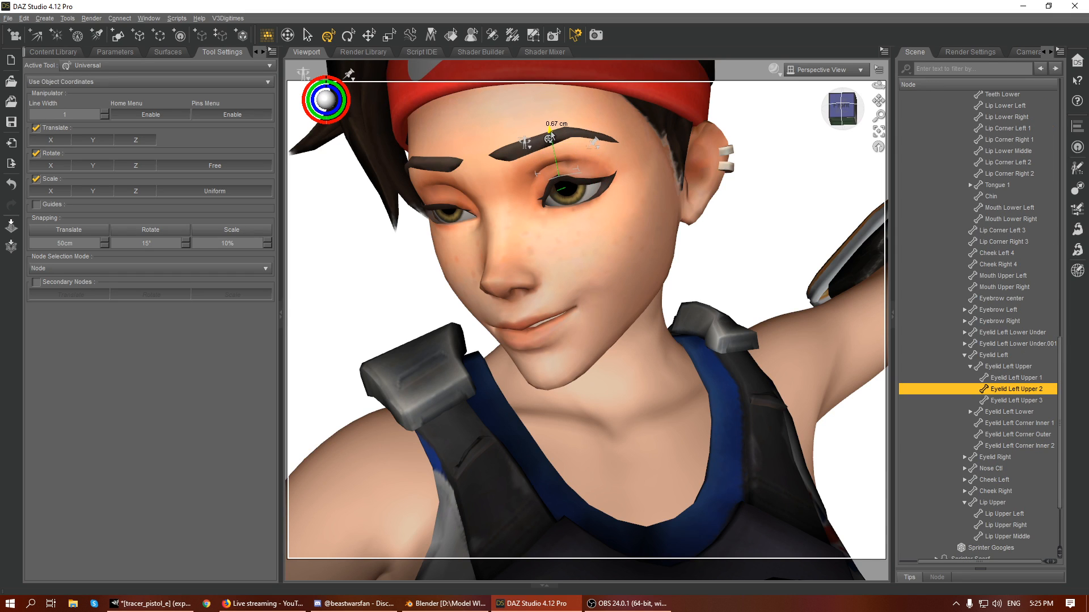
left_click(998, 367)
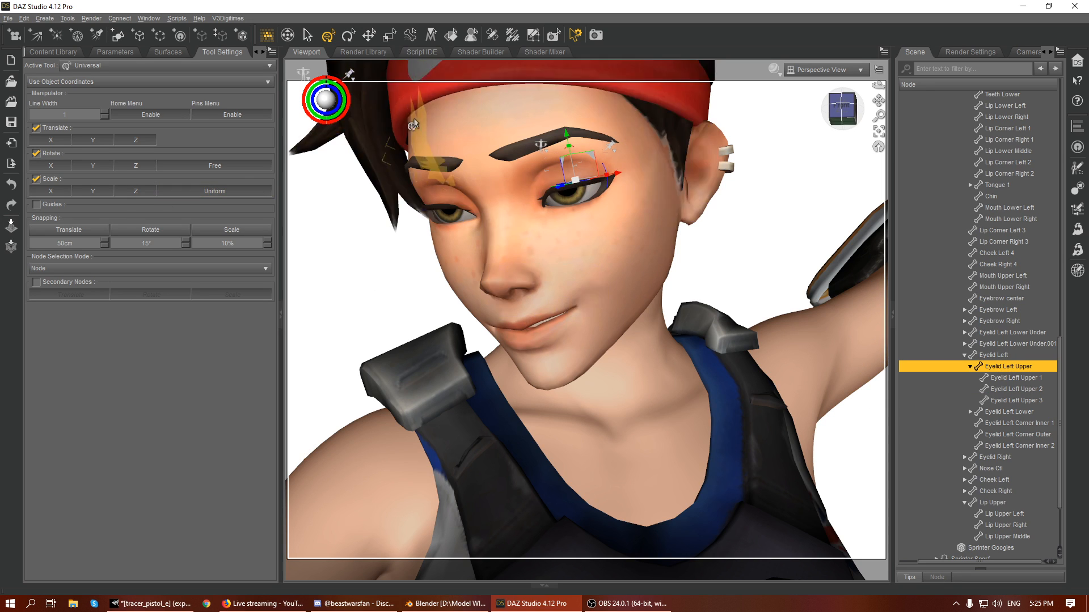
mouse_move(565, 136)
left_mouse_down()
mouse_move(566, 126)
mouse_move(571, 133)
left_mouse_up()
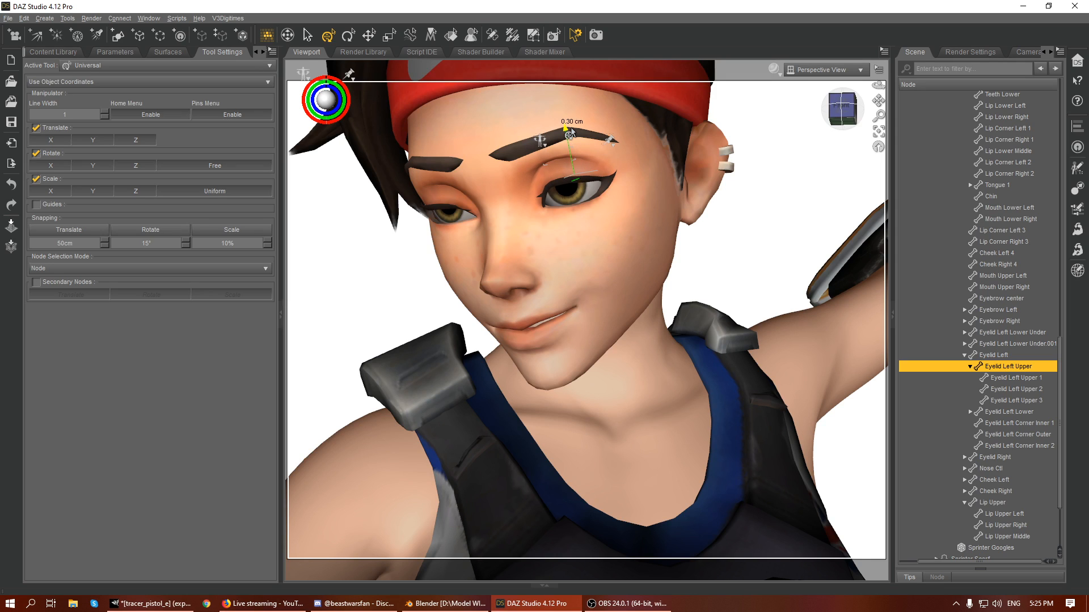
key("ctrl+z")
- Raise the Eyelid Left Upper 1, 2 and 3 bones together to a Y Translate of about 1.00 to open the left eye
left_click(1023, 378)
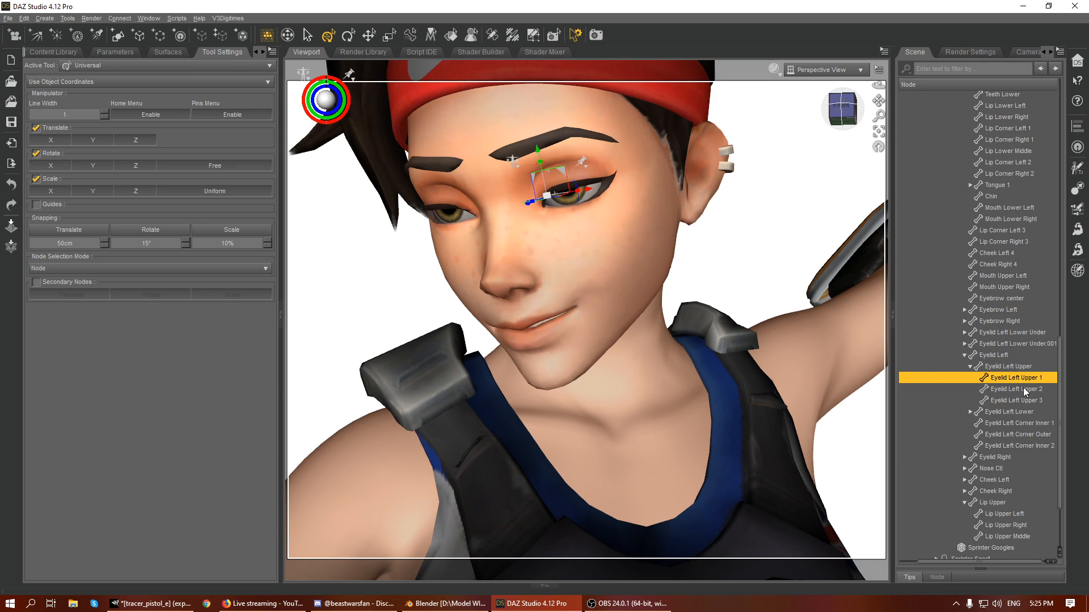
left_click(1002, 390, "ctrl")
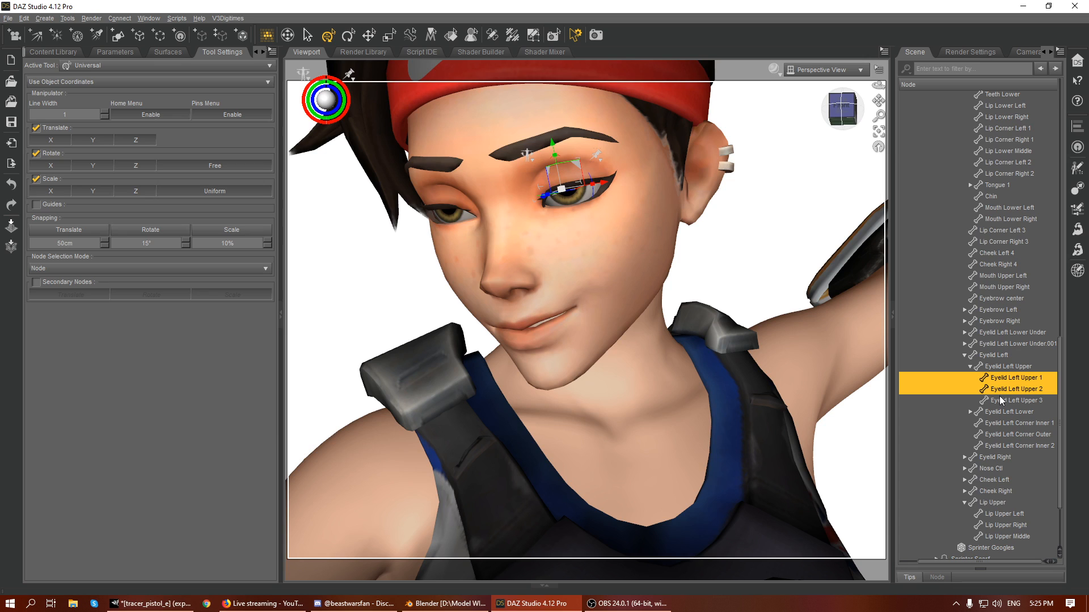
left_click(1002, 402, "ctrl")
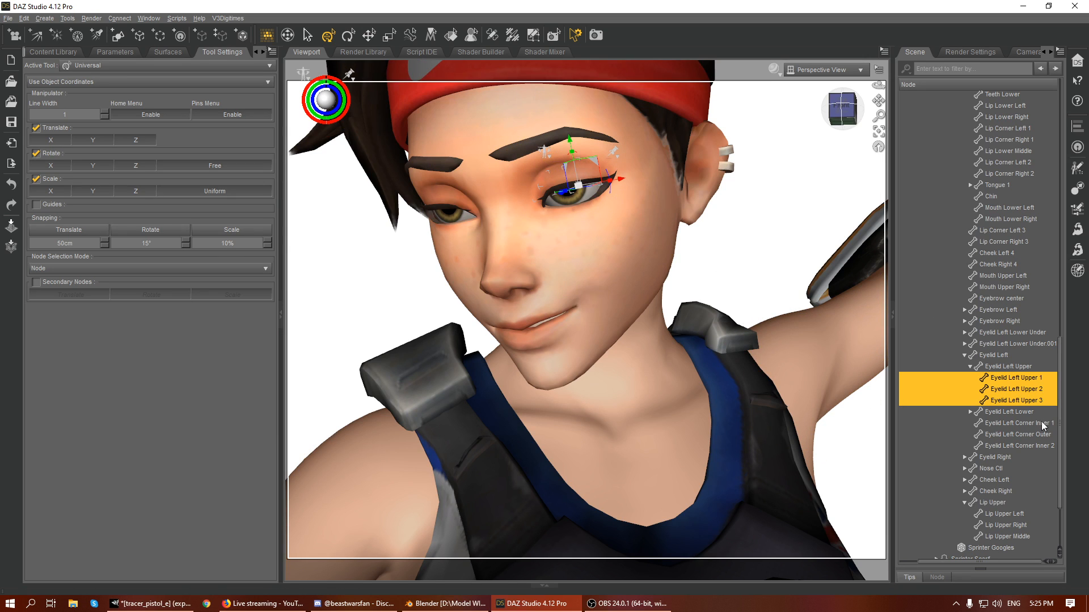
left_click_drag(569, 139, 569, 143)
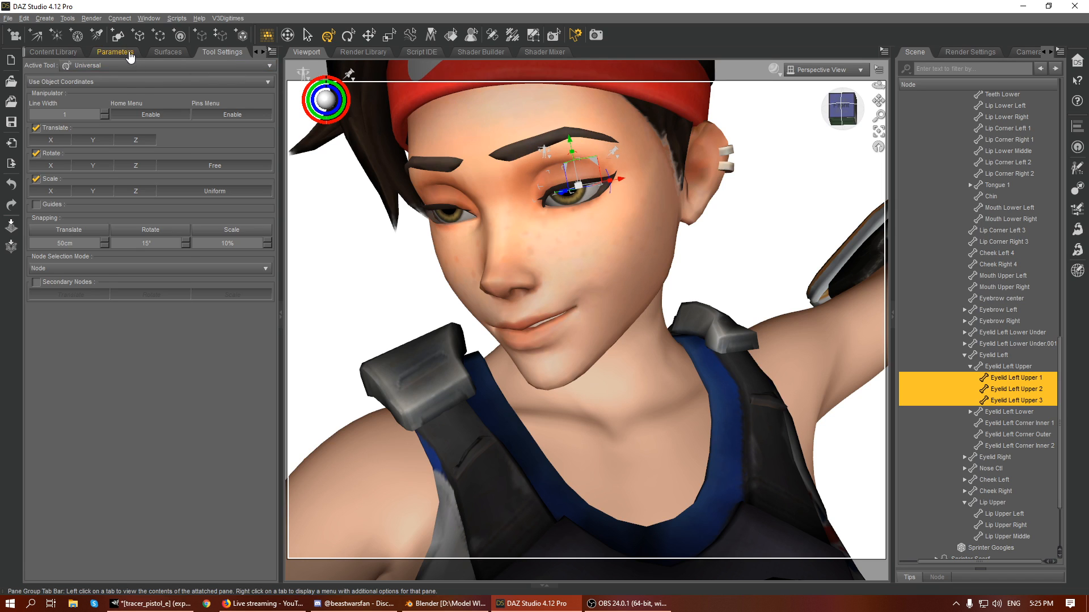
left_click(115, 52)
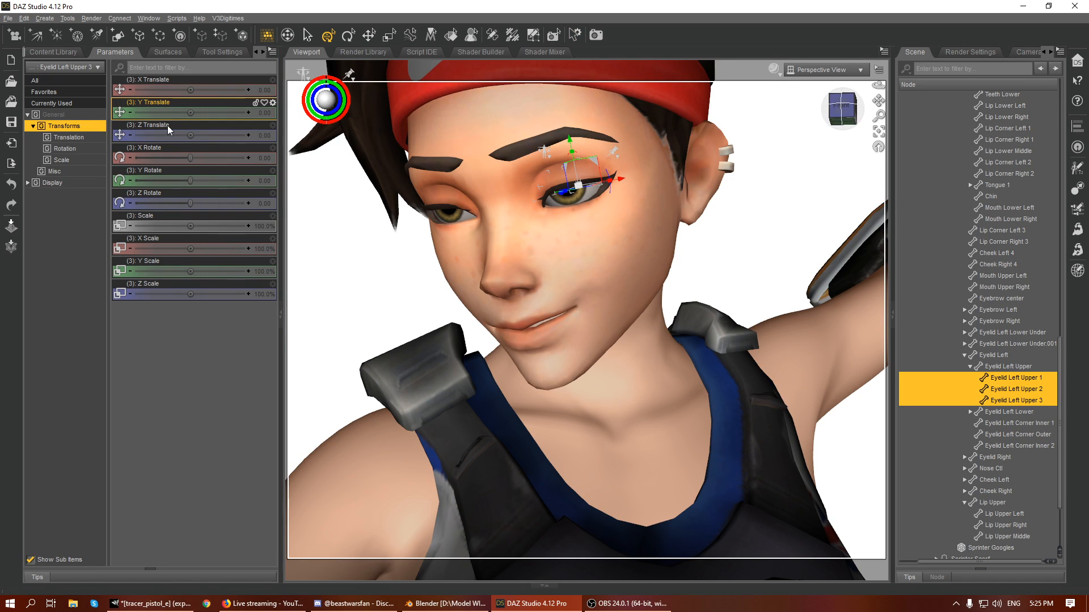
left_click_drag(188, 134, 191, 135)
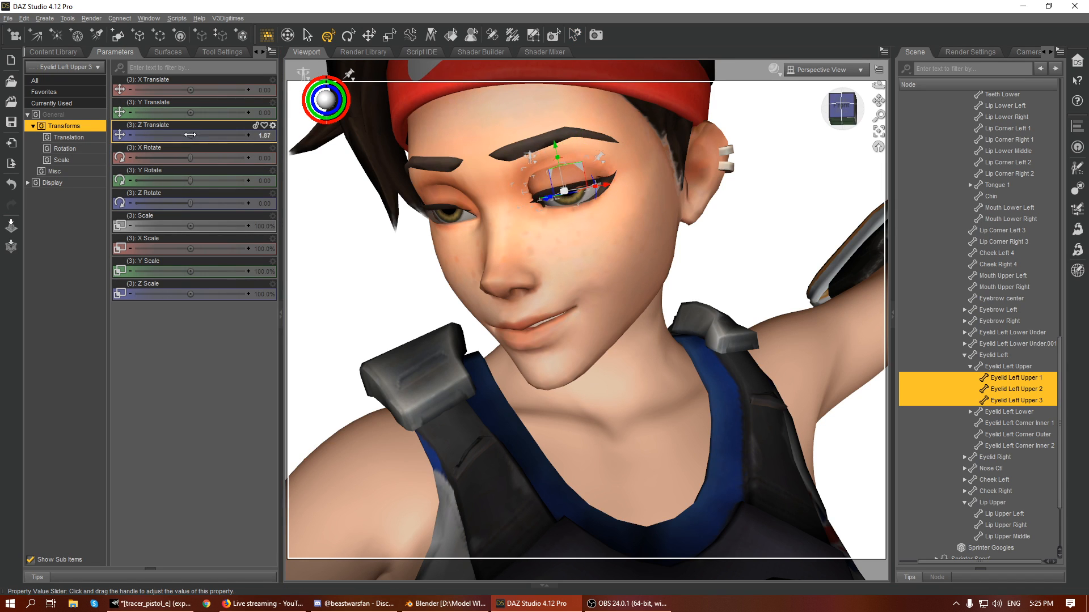
key("ctrl+z")
left_click_drag(133, 115, 248, 117)
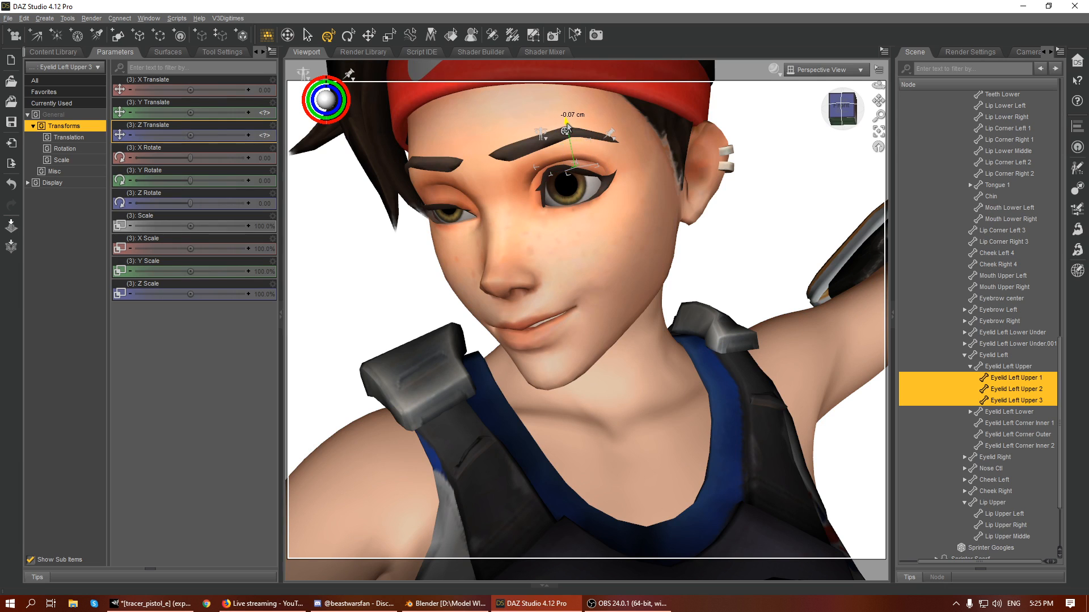
- Refine the left upper eyelid by lowering Eyelid Left Upper 2 and bringing Eyelid Left Upper 1 to a Y Translate of 0.56
left_click(549, 165)
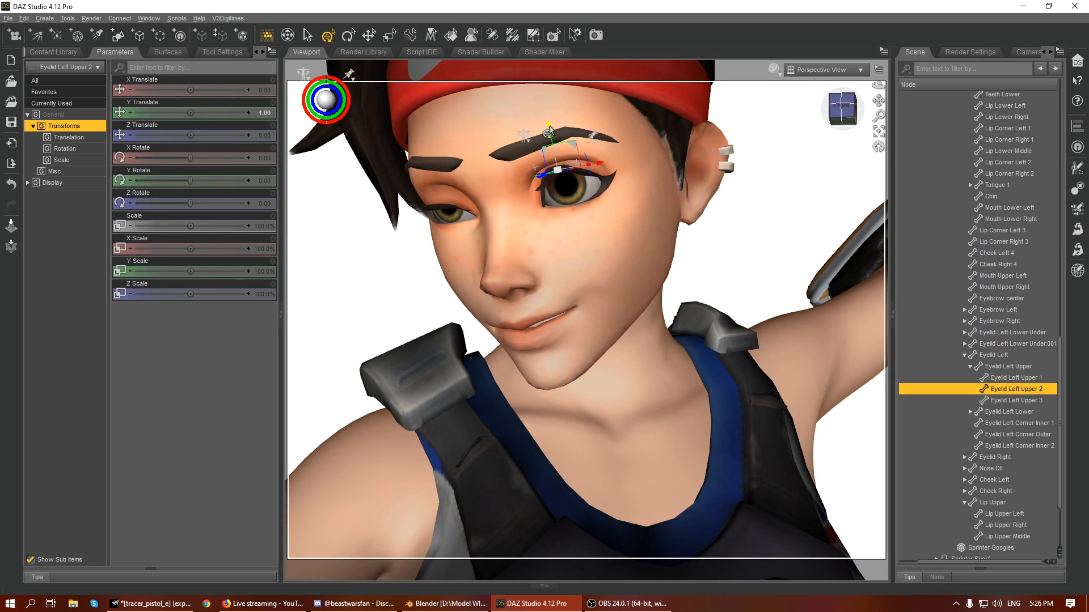
left_click_drag(843, 109, 862, 107)
scroll(756, 128, "up", 4)
scroll(756, 128, "down", 4)
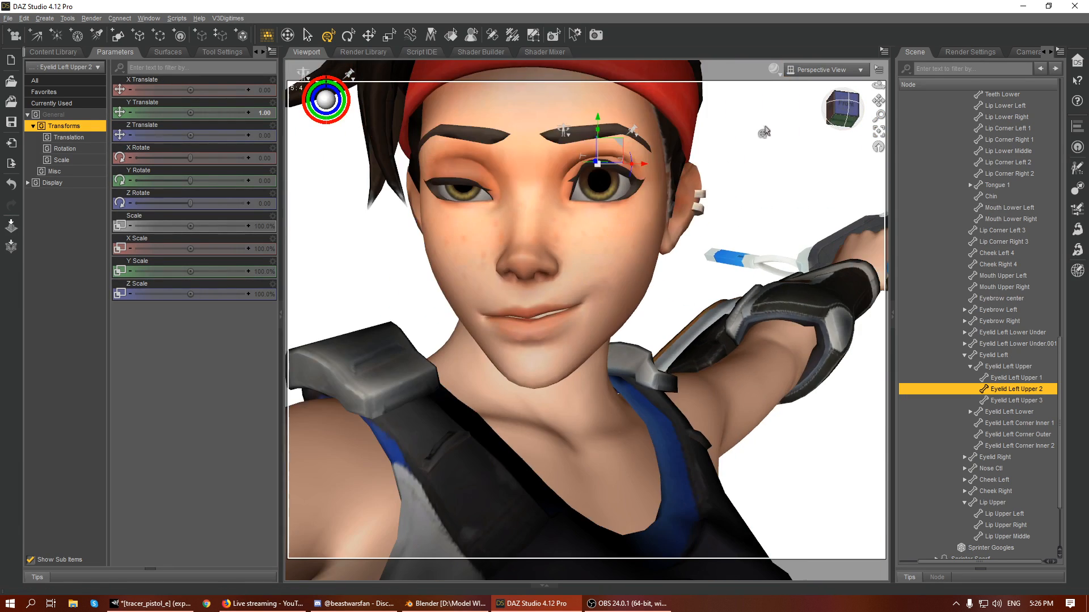
left_click_drag(878, 100, 861, 186)
scroll(845, 117, "up", 3)
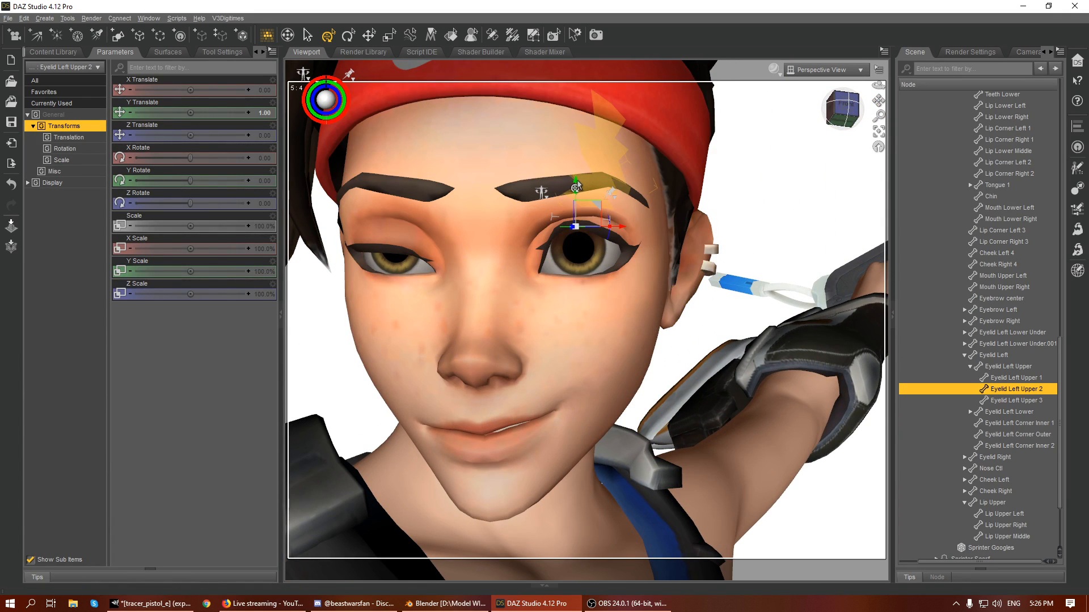
left_click_drag(577, 195, 551, 205)
left_click(555, 196)
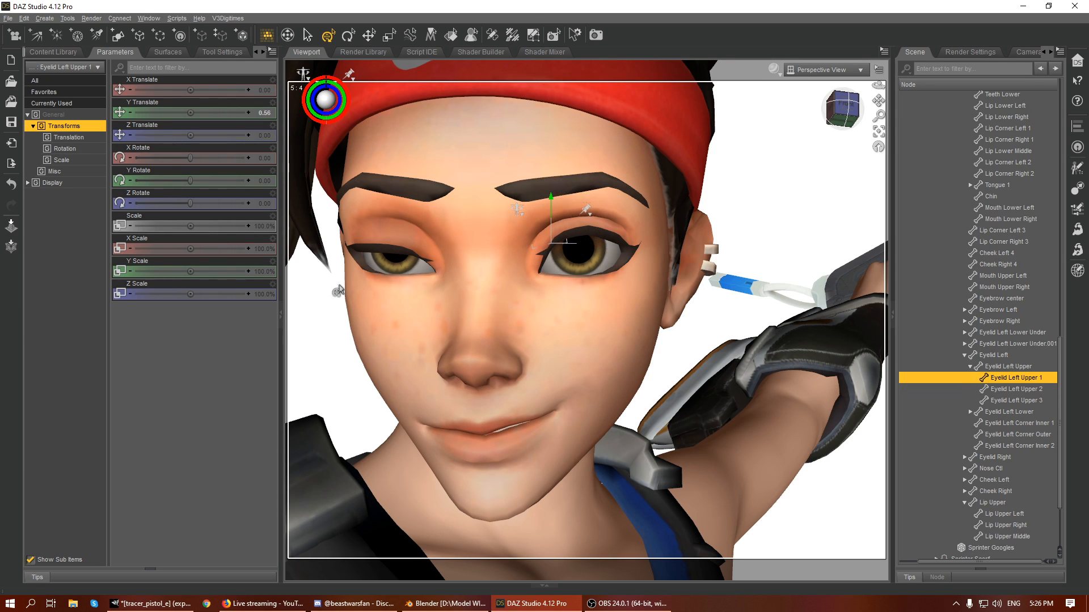
left_click(620, 247)
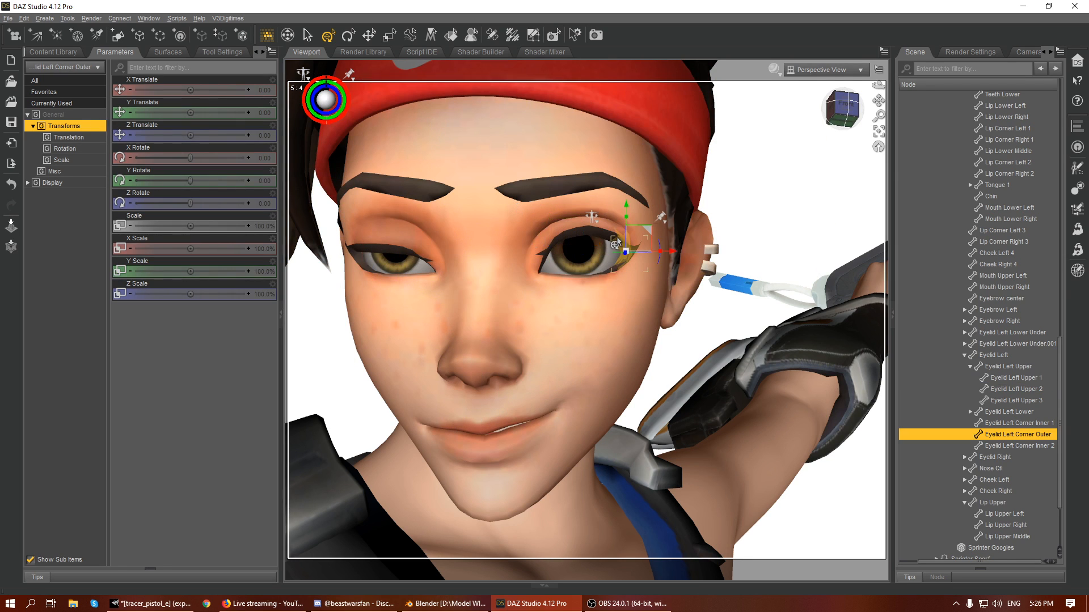
left_click(587, 287)
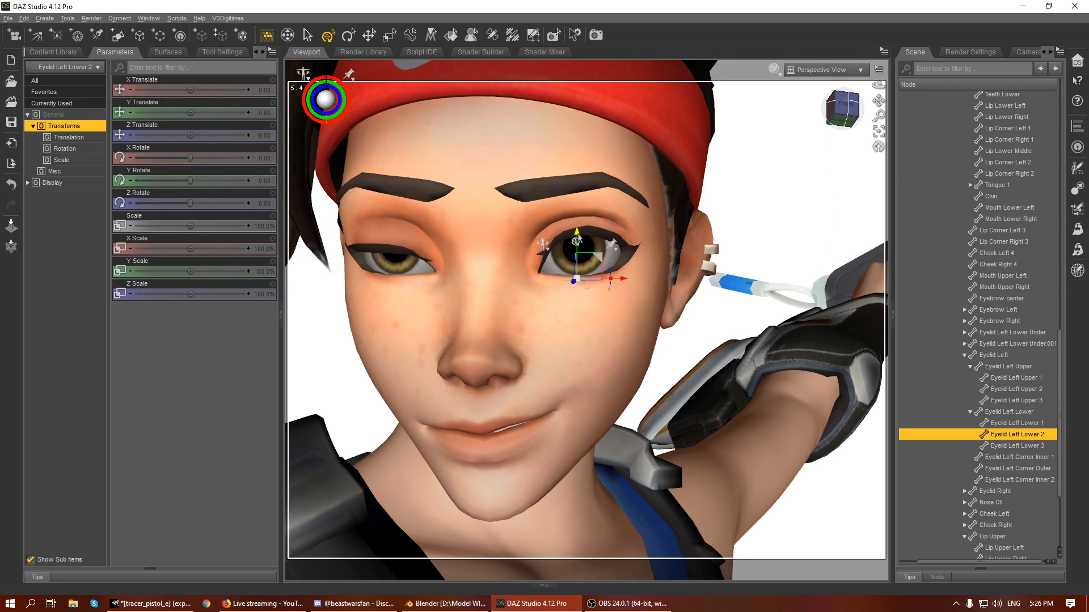
- Raise the right upper eyelid bones to open the right eye, bringing Eyelid Right Upper 3 to a Y Translate of 0.91
left_click_drag(843, 125, 804, 136)
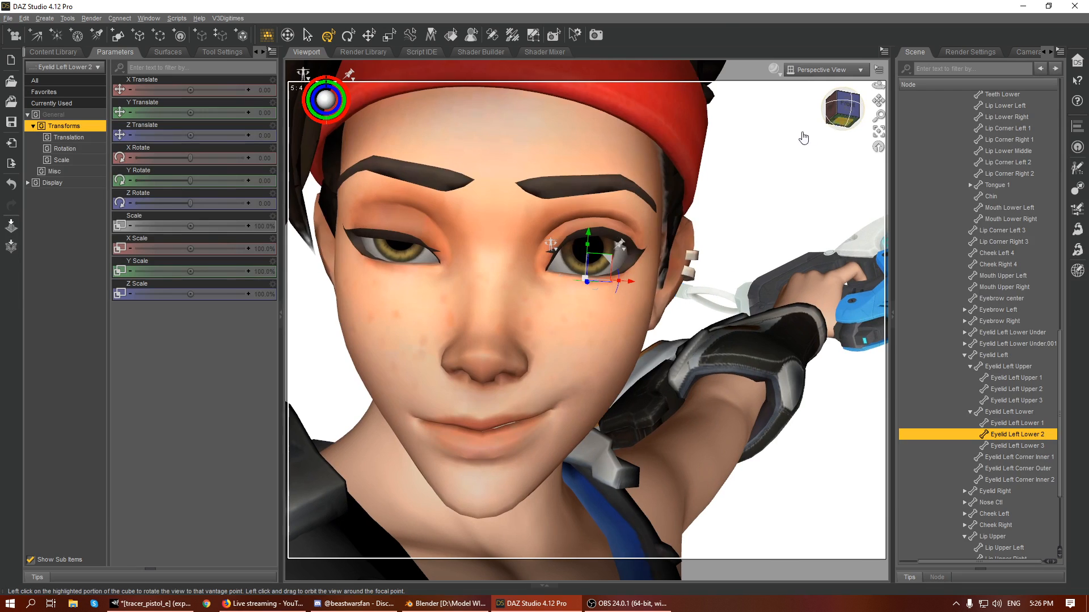
left_click(396, 234)
left_click_drag(396, 234, 436, 197)
left_click(423, 250)
left_click(357, 229)
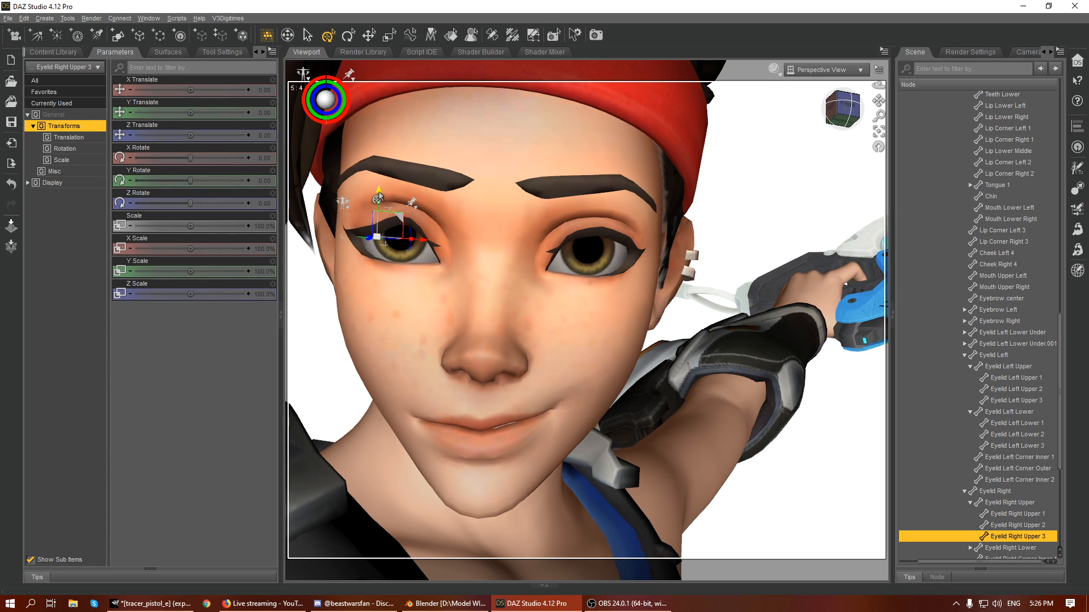
left_click_drag(383, 173, 382, 170)
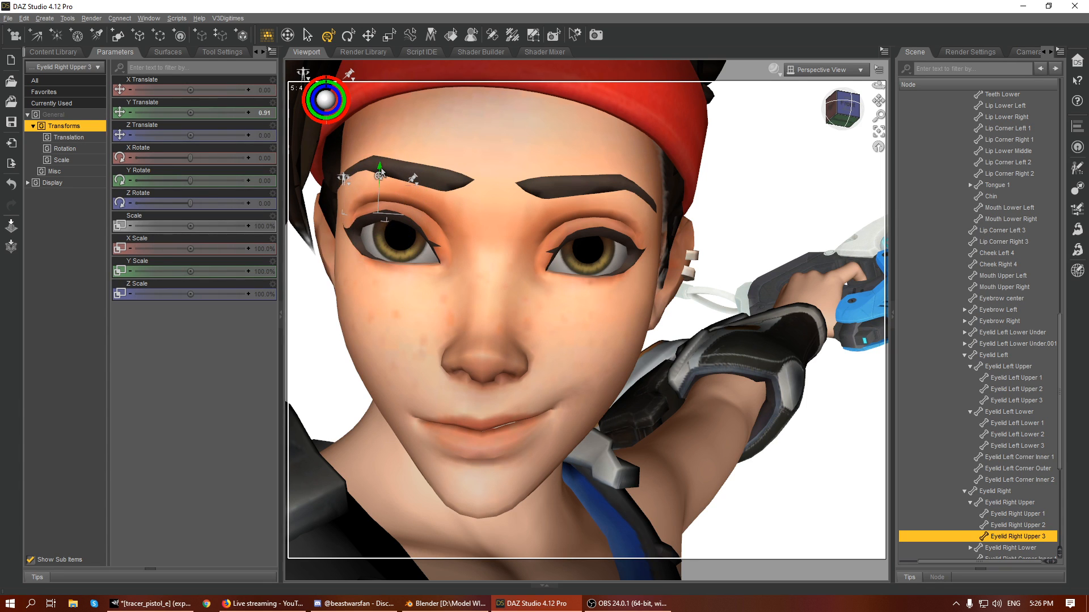
- Rotate the Jaw bone slightly about X to part the lips and select the Lip Upper Right bone
scroll(454, 238, "down", 4)
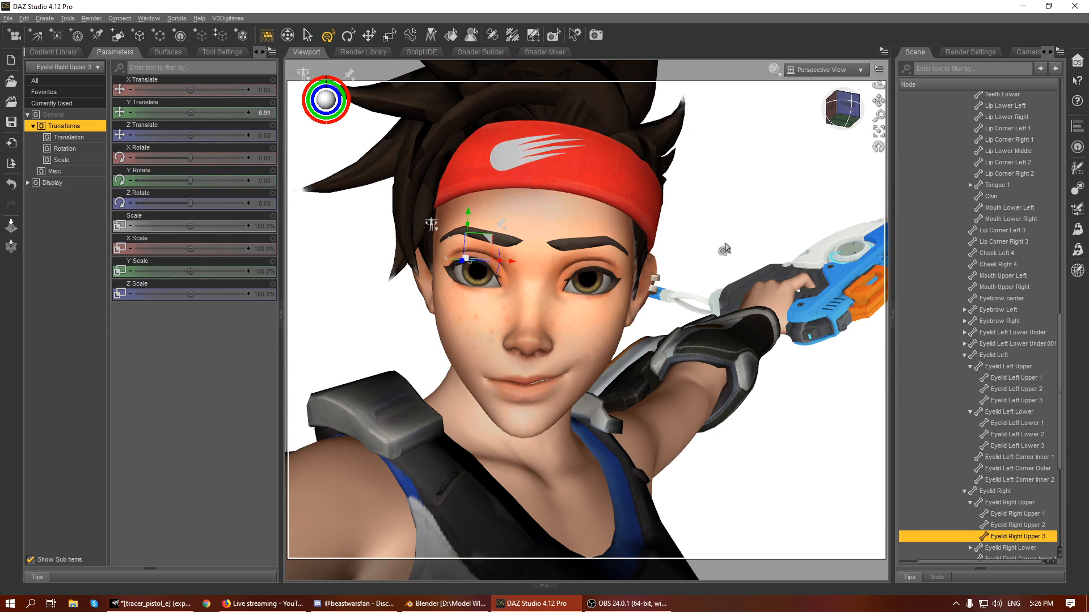
left_click_drag(843, 110, 842, 92)
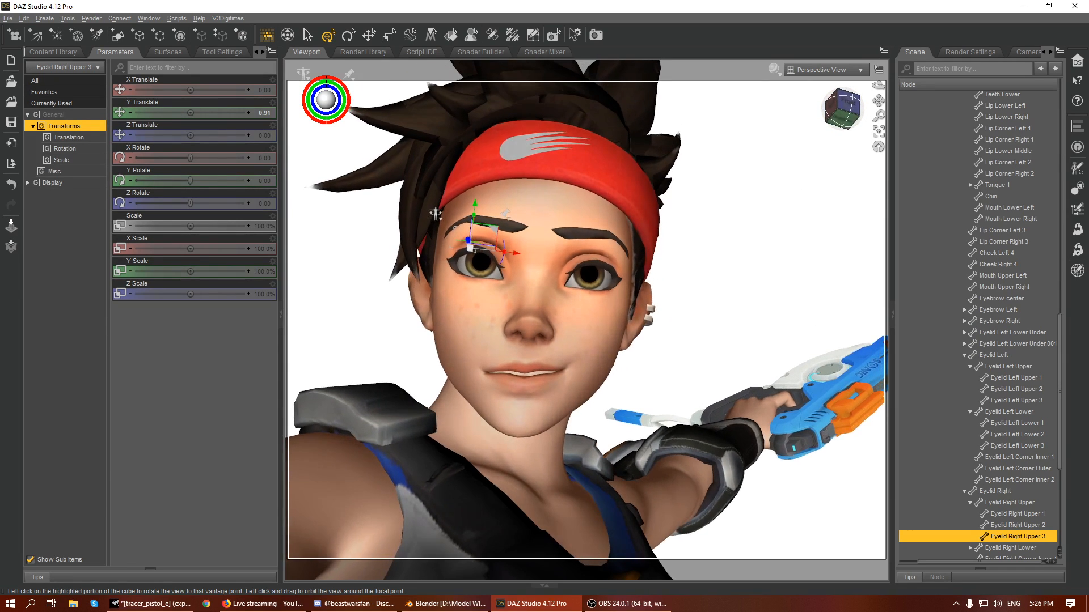
left_click(524, 413)
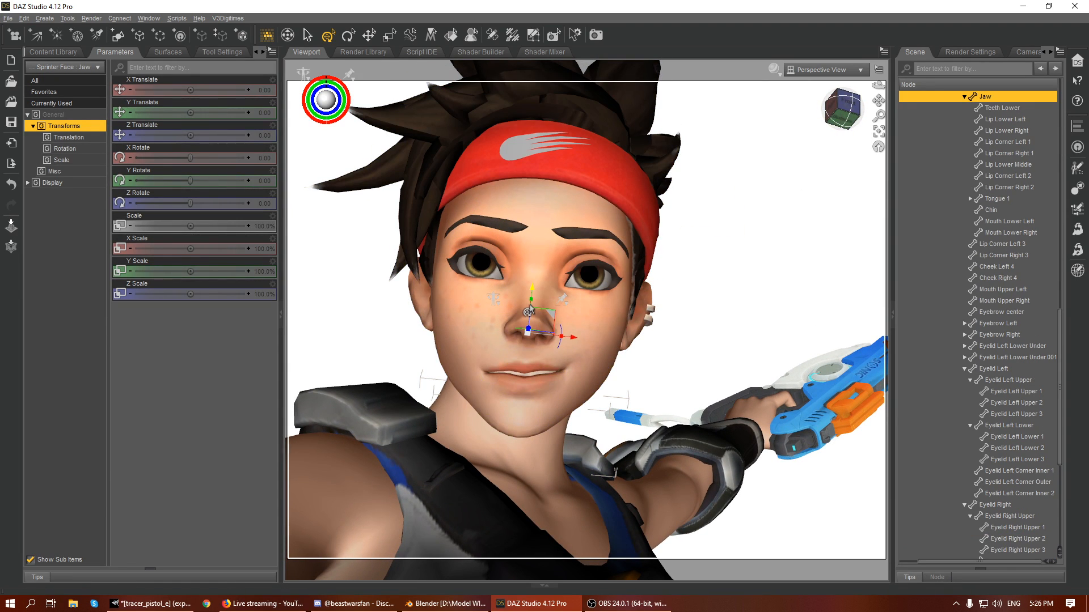
mouse_move(529, 311)
left_mouse_down()
mouse_move(530, 363)
mouse_move(530, 309)
left_mouse_up()
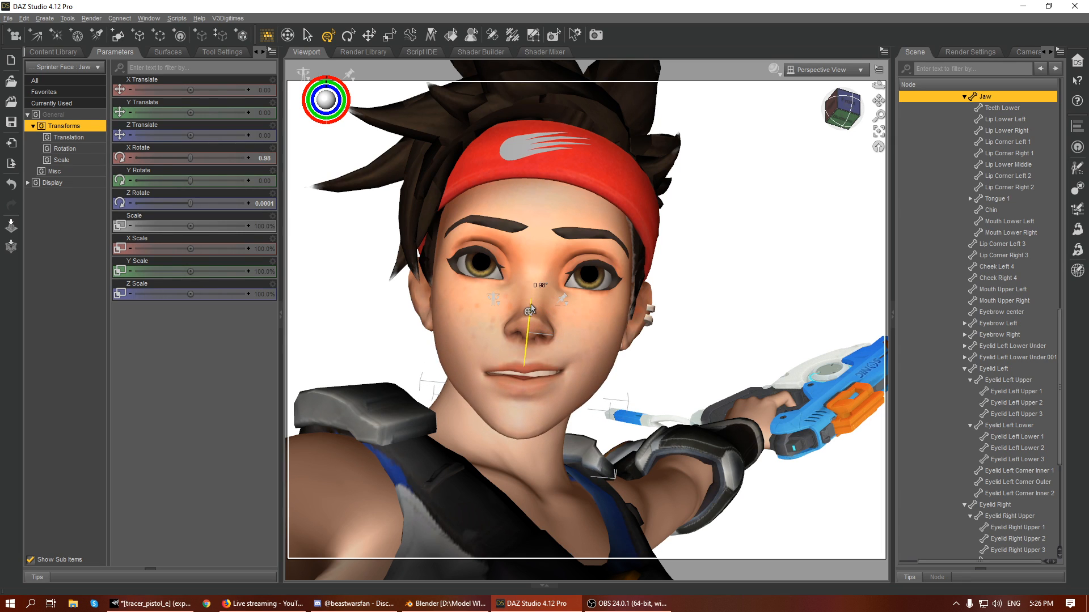
left_click(500, 366)
left_click_drag(879, 101, 856, 114)
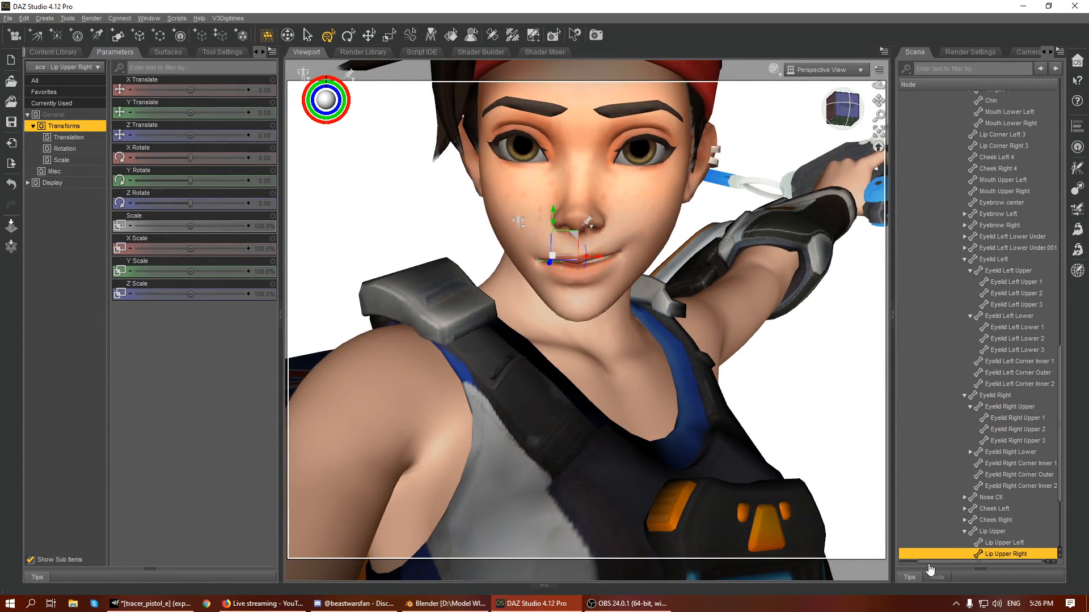
- Make the hidden Sprinter Googles node visible on the figure's face
left_click(908, 563)
scroll(928, 399, "down", 4)
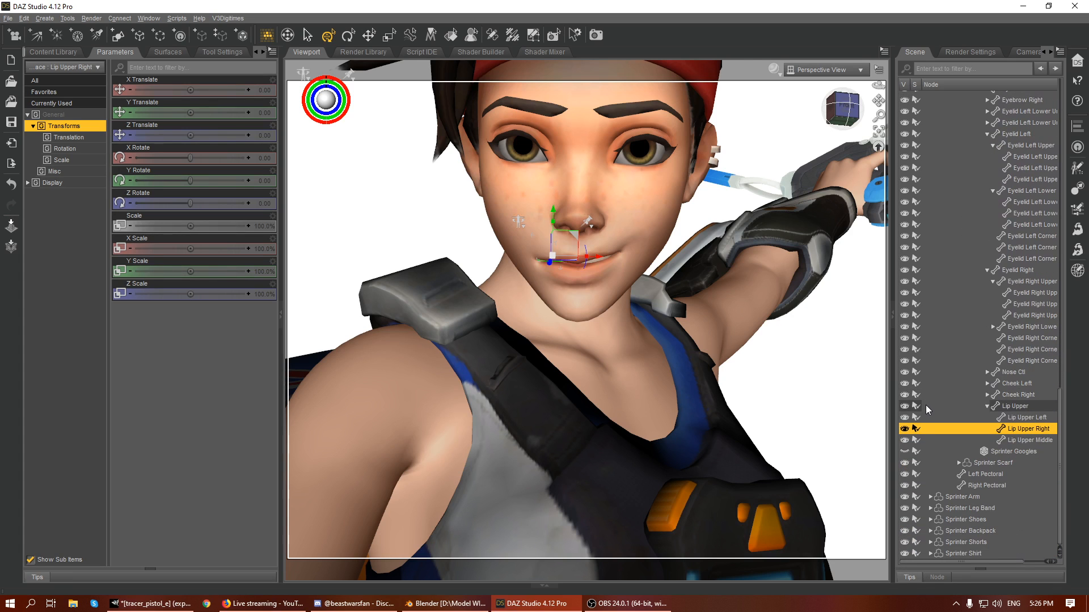
left_click(904, 451)
- Raise Lip Lower Left to a Y Translate of 0.21 and move Lip Corner Left 1 to X Translate 0.13 and Y Translate 0.37
mouse_move(849, 113)
left_mouse_down()
mouse_move(842, 125)
mouse_move(822, 120)
mouse_move(841, 122)
left_mouse_up()
scroll(799, 139, "up", 4)
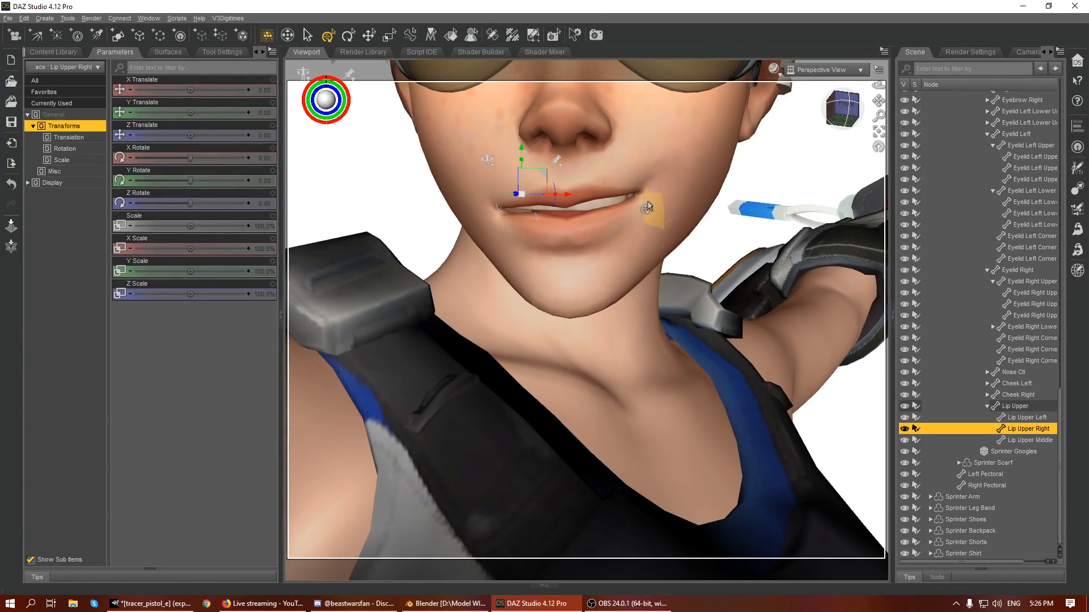
left_click(557, 241)
scroll(1012, 137, "up", 2)
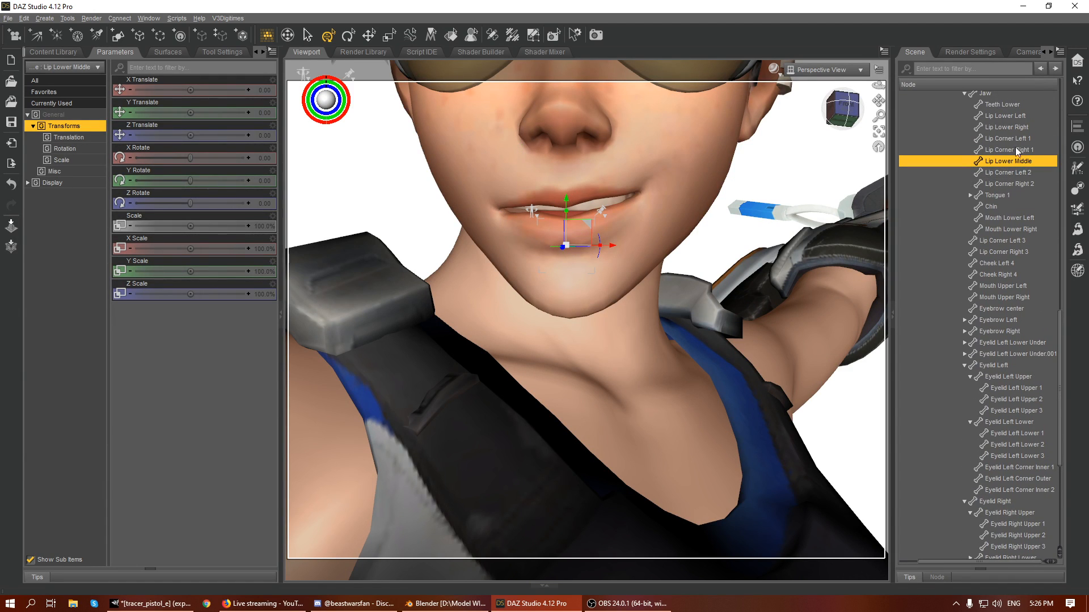
scroll(1015, 162, "up", 2)
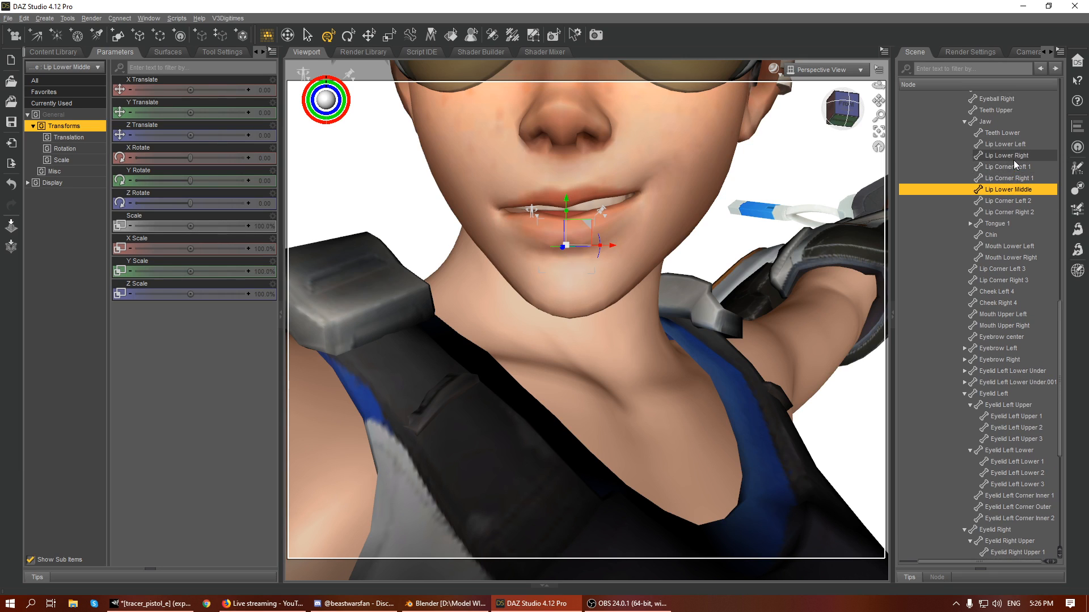
left_click(1018, 181)
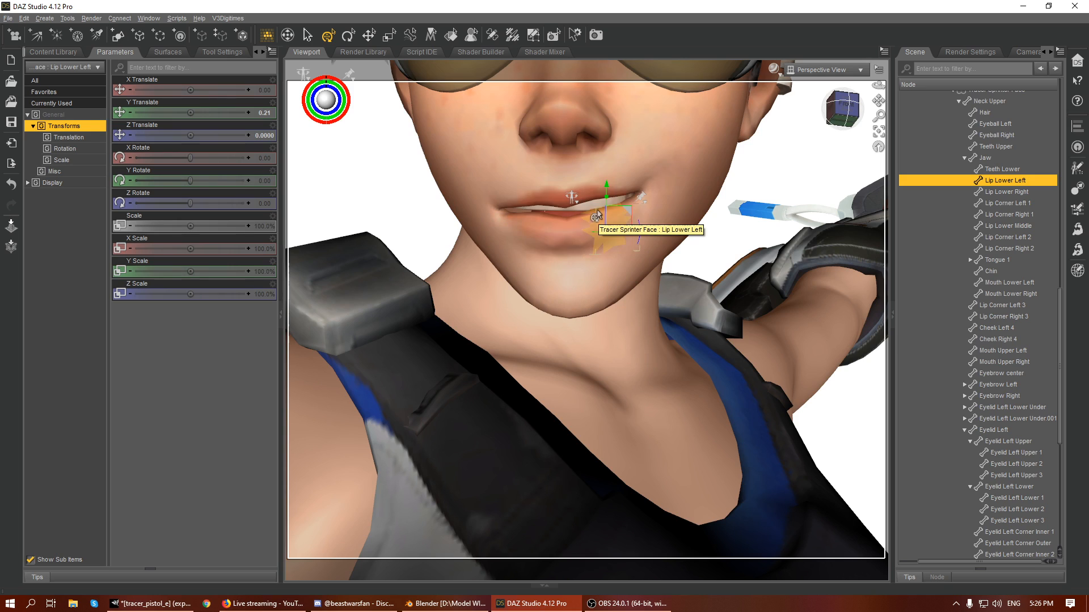
left_click_drag(604, 195, 663, 195)
left_click(630, 206)
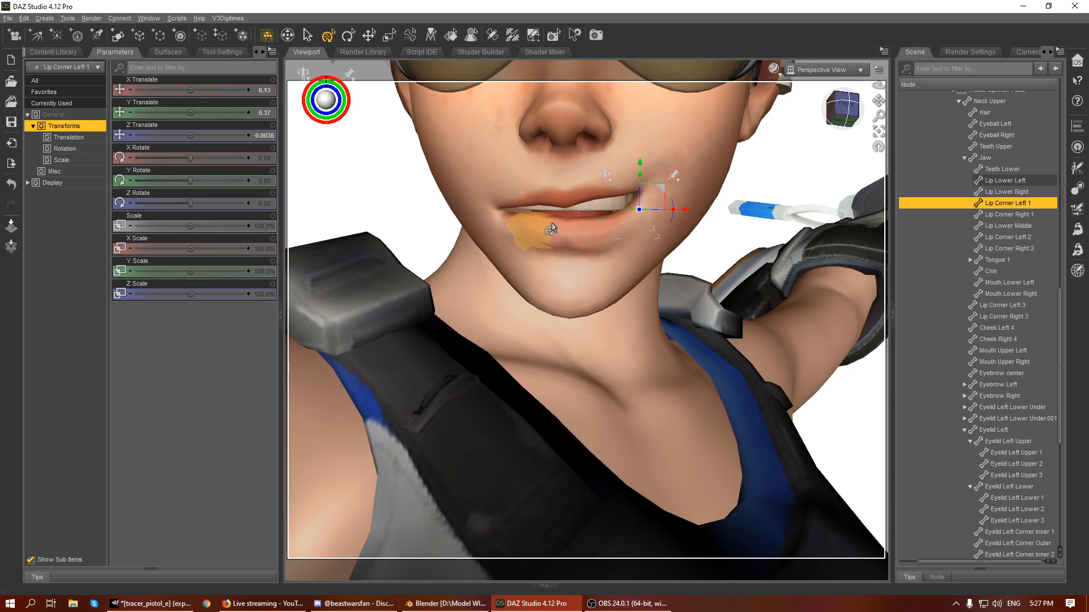
- Lower the right, middle and left lower lip bones to expose the teeth, bringing Lip Lower Left to a Y Translate of -0.49
left_click(532, 227)
left_click_drag(550, 216, 608, 203)
left_click(574, 239)
left_click(596, 233)
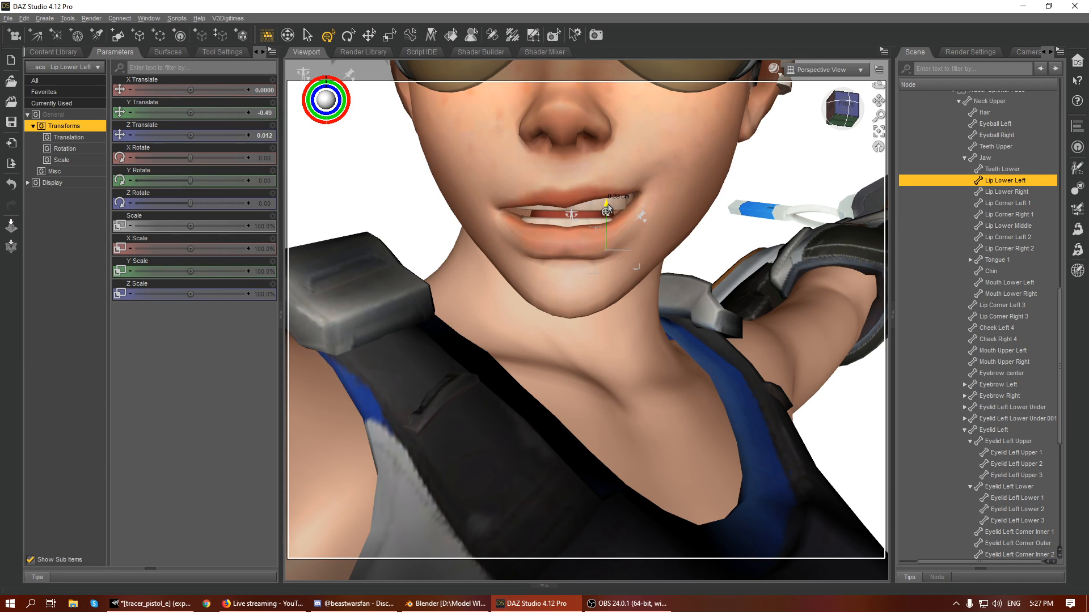
left_click(522, 221)
left_click_drag(522, 207, 522, 211)
- Raise Lip Upper Right to a Y Translate of 0.18 and Lip Upper Middle to a Y Translate of 0.15
left_click(502, 198)
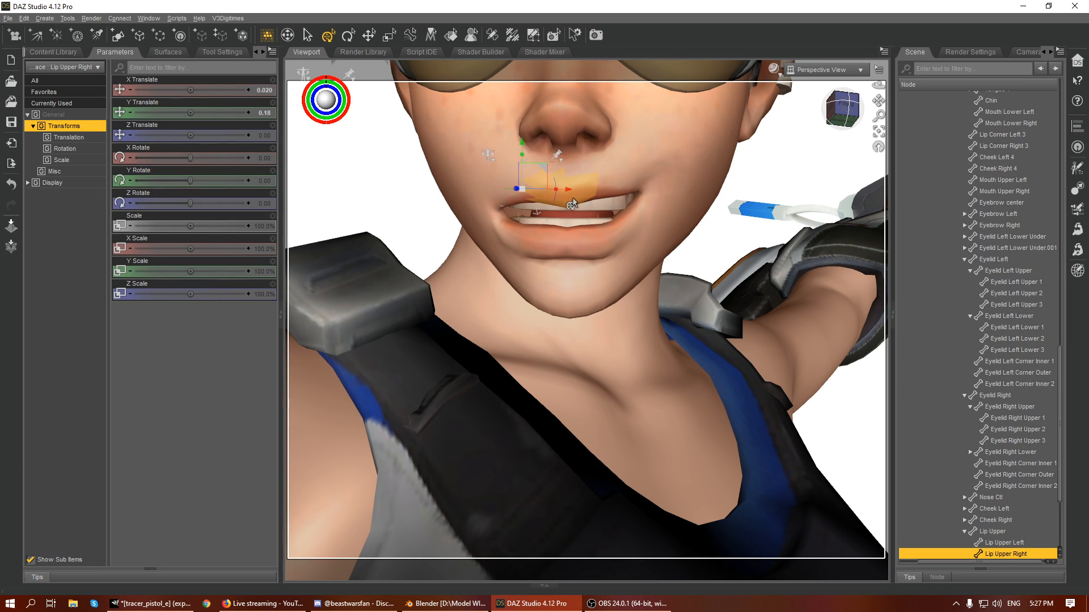
left_click(563, 180)
left_click_drag(572, 168, 584, 166)
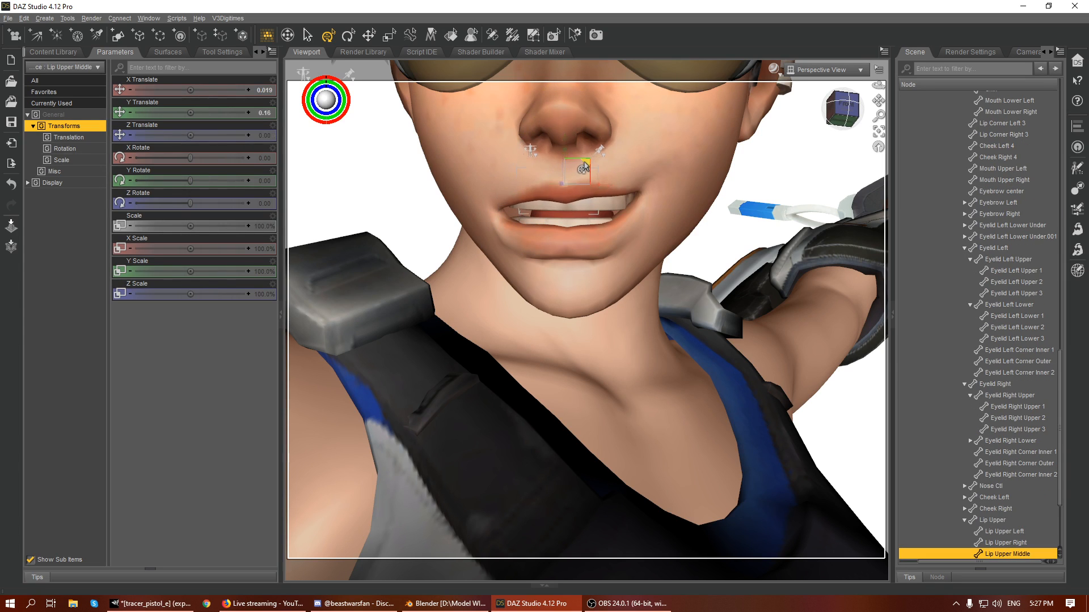
- Pull Lip Corner Left 1 outward and forward to X Translate 0.22 and Z Translate 0.21, checking it from the side
scroll(633, 186, "down", 5)
left_click(621, 260)
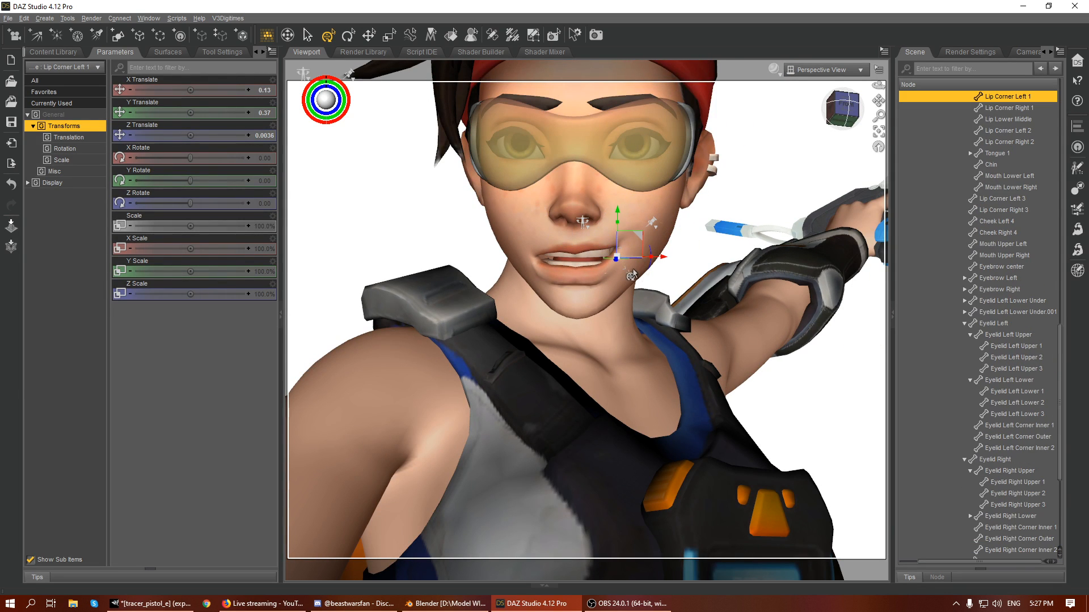
left_click_drag(872, 110, 704, 329)
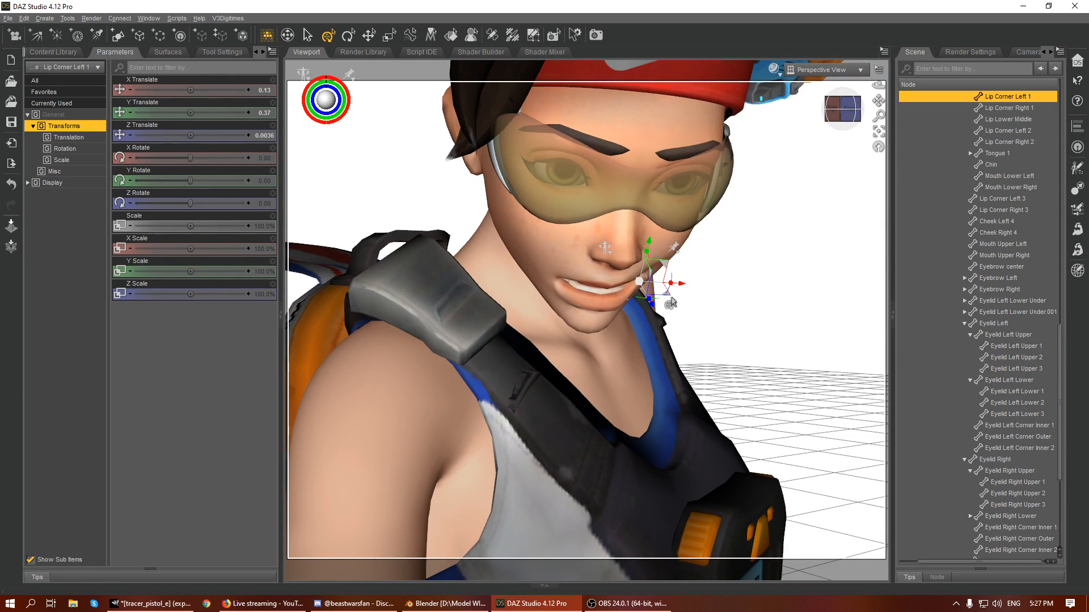
scroll(669, 298, "down", 6)
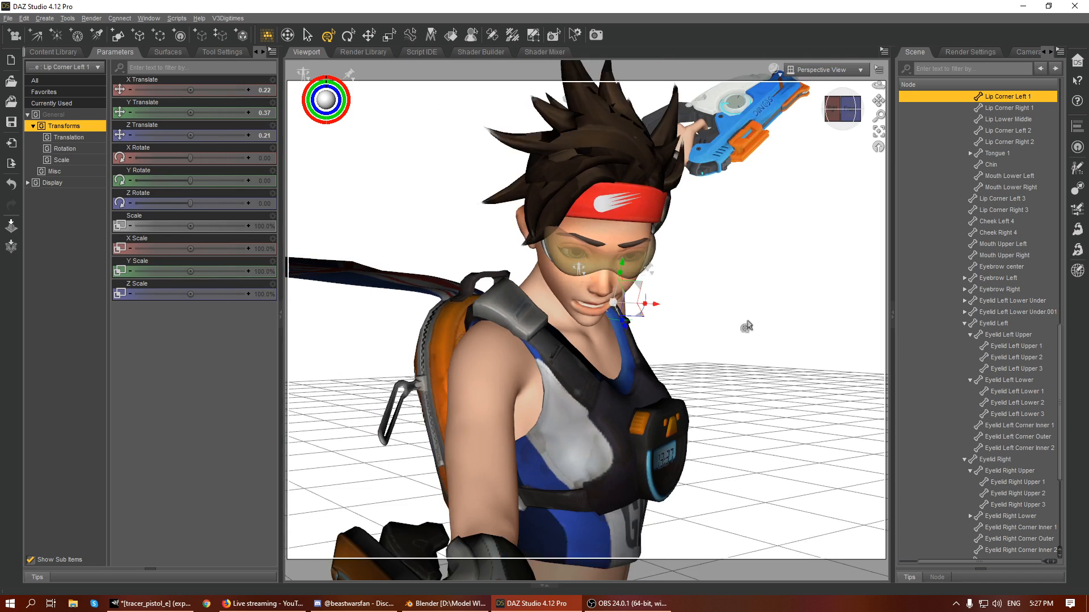
left_click(760, 329)
- Raise the left eyebrow bones into an arch, bringing Eyebrow Left 3 to a Y Translate of 0.83
left_click_drag(851, 109, 788, 71)
scroll(736, 178, "up", 6)
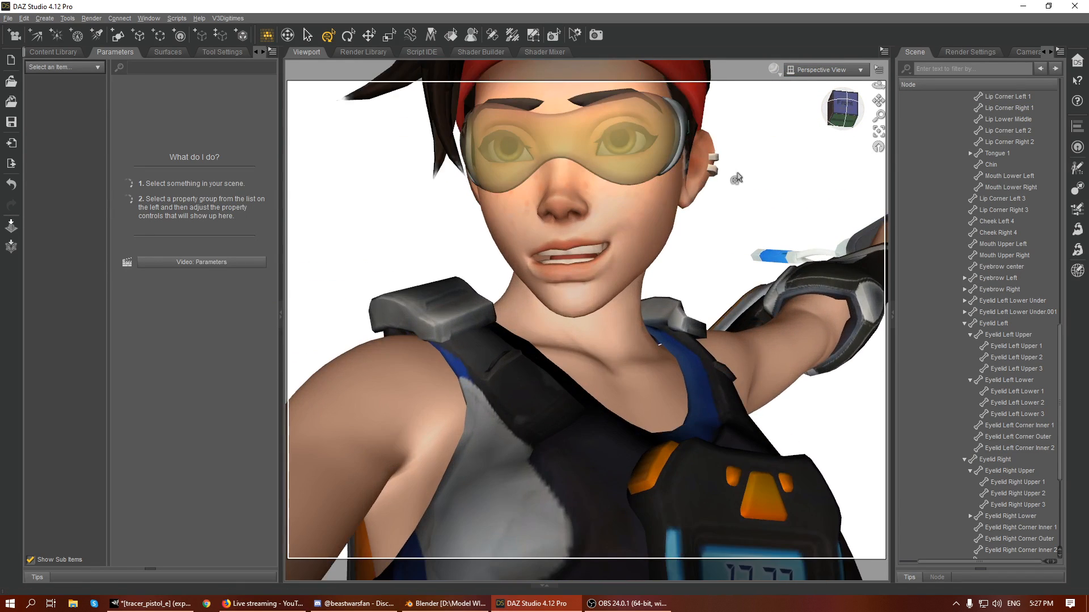
left_click_drag(878, 100, 876, 99)
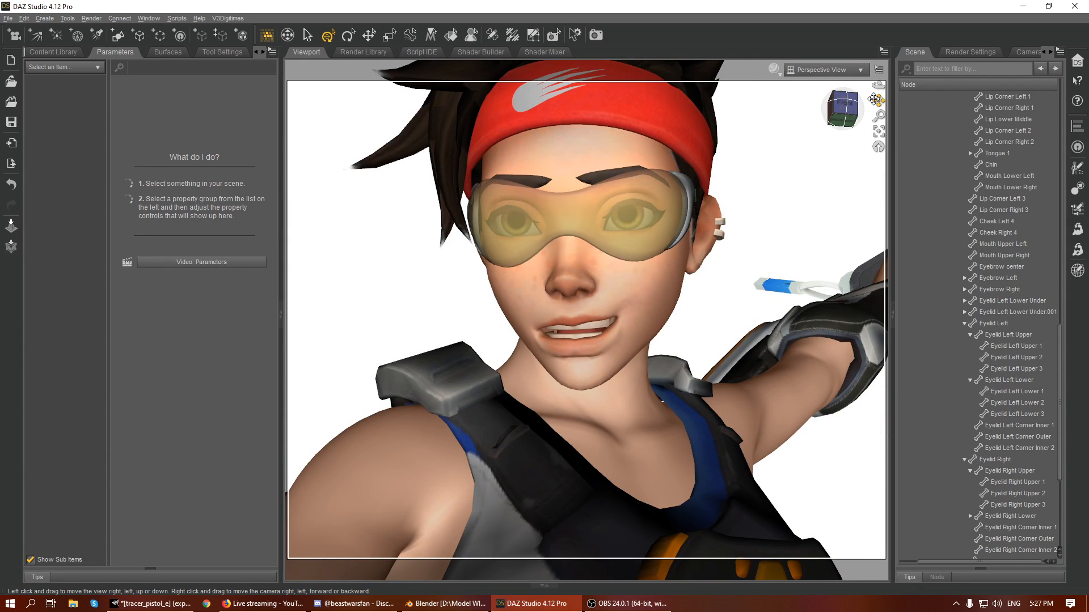
left_click(608, 186)
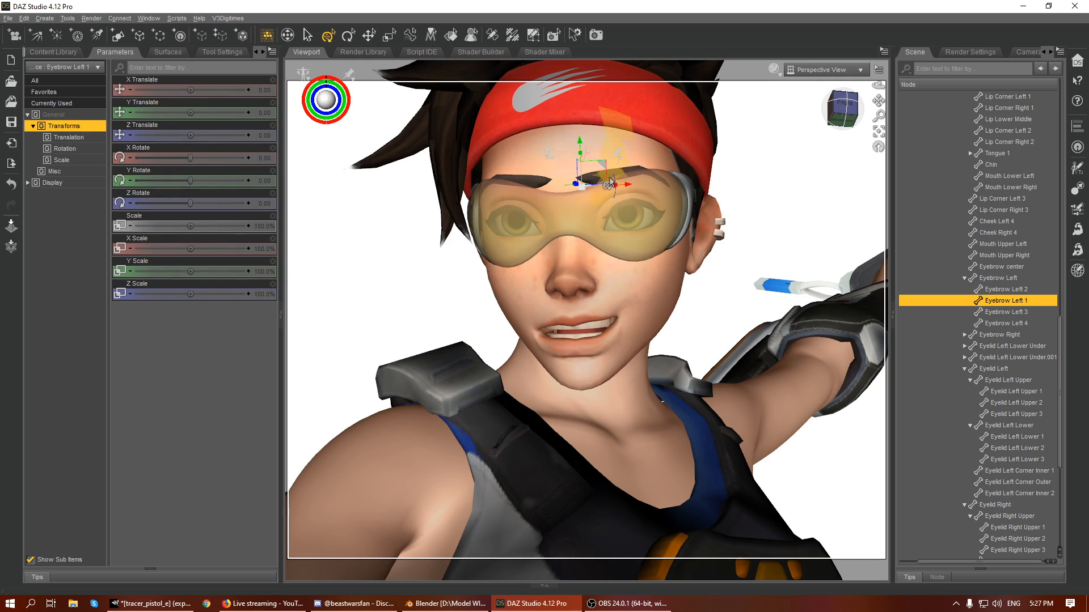
left_click_drag(611, 187, 630, 126)
left_click(636, 173)
left_click(616, 172)
left_click(634, 170)
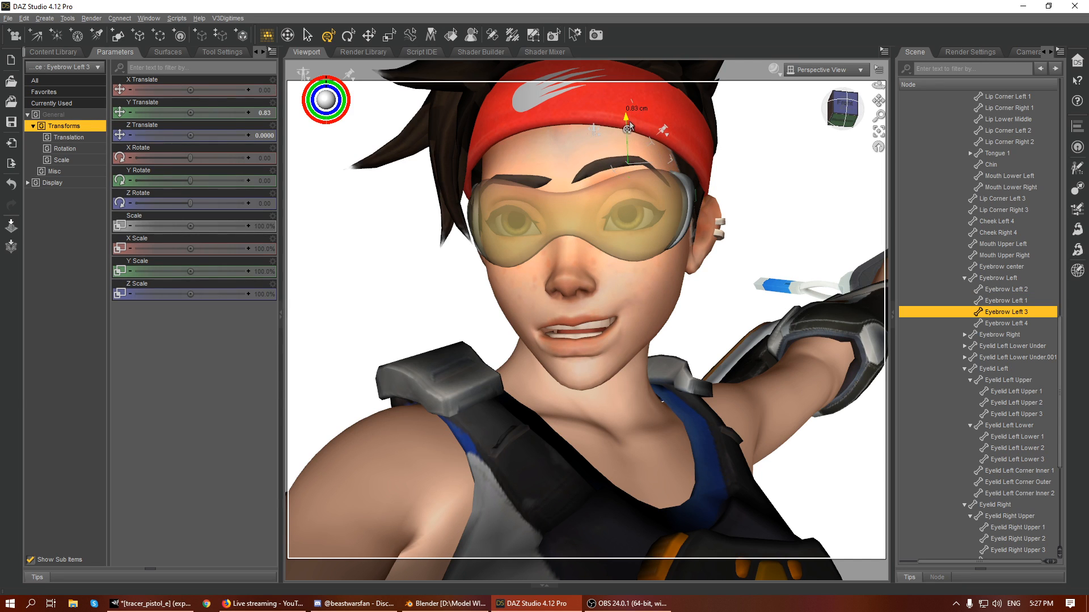
- Move Eyebrow Right 1 inward and down to X Translate 0.54 and Y Translate -0.81, and rotate it to angle the brow's inner end
left_click(533, 185)
left_click_drag(545, 156, 561, 193)
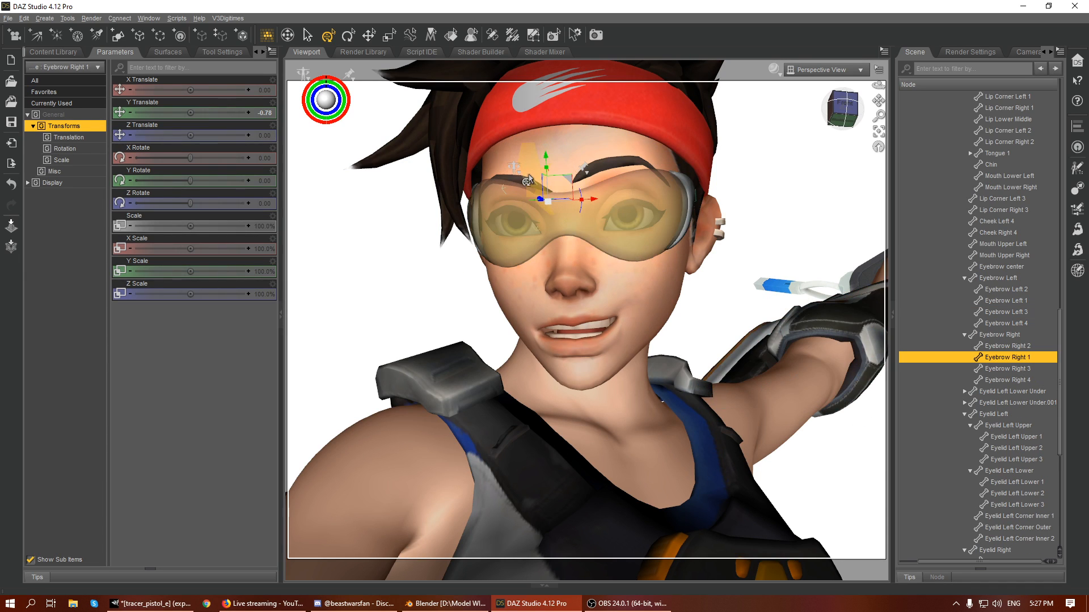
left_click_drag(578, 199, 578, 181)
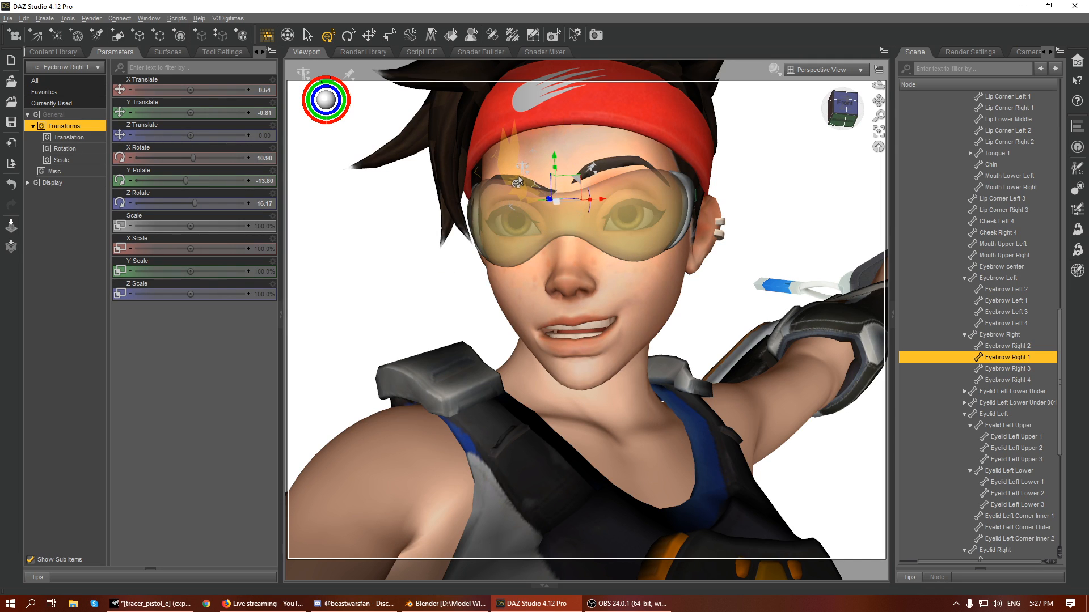
- Lower Eyebrow Right 2 to a Y Translate of -0.57 and Eyebrow Right 3 to a Y Translate of -0.15
left_click(525, 152)
left_click_drag(524, 150, 527, 159)
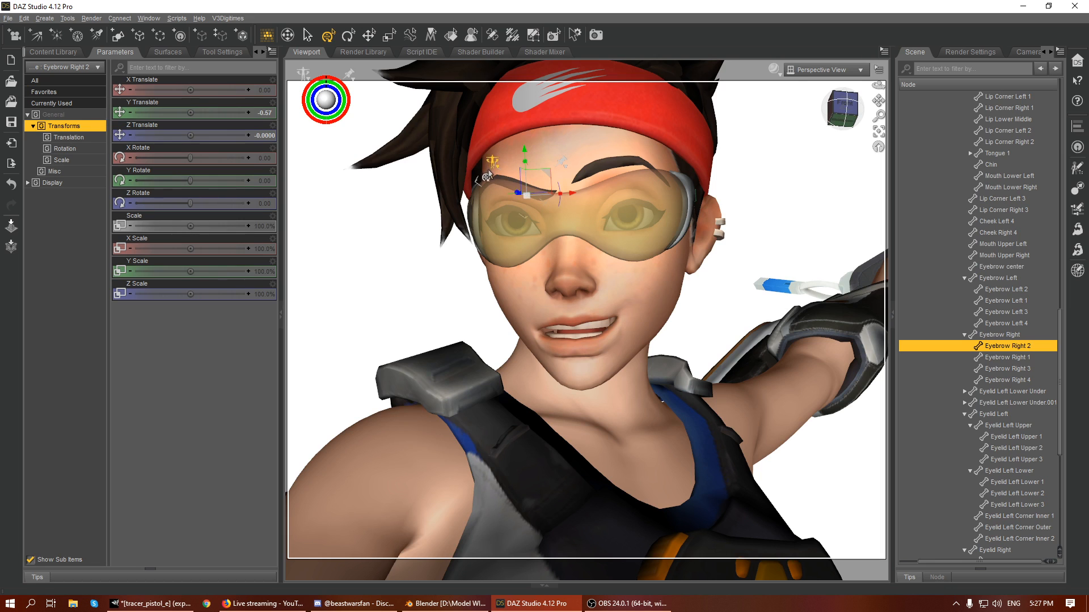
left_click(486, 170)
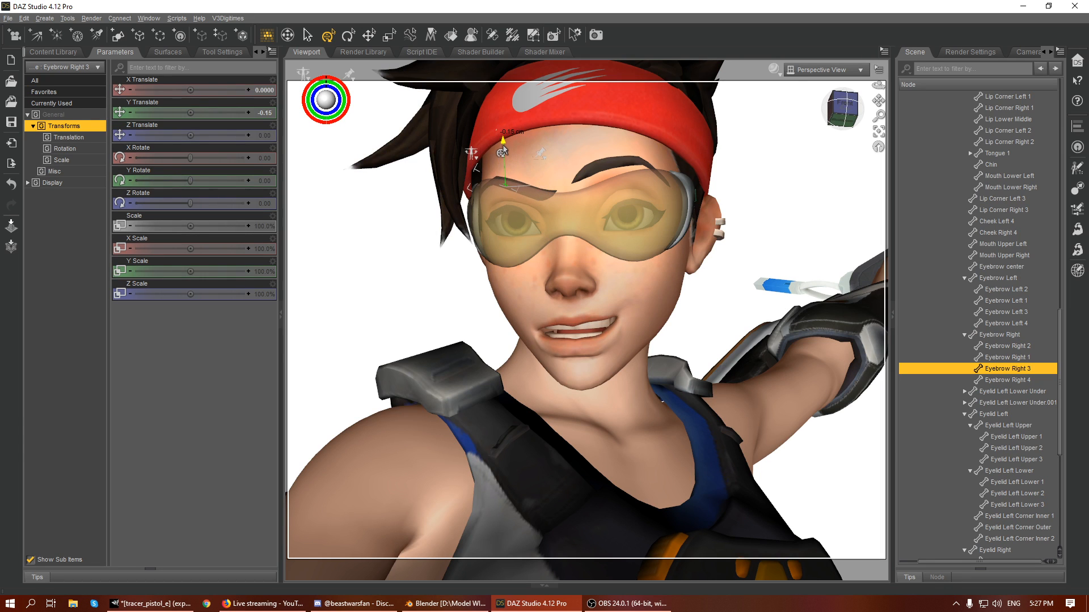
left_click(797, 170)
- Rotate the Jaw bone about X to about -0.67 to close the mouth slightly
left_click_drag(843, 109, 858, 112)
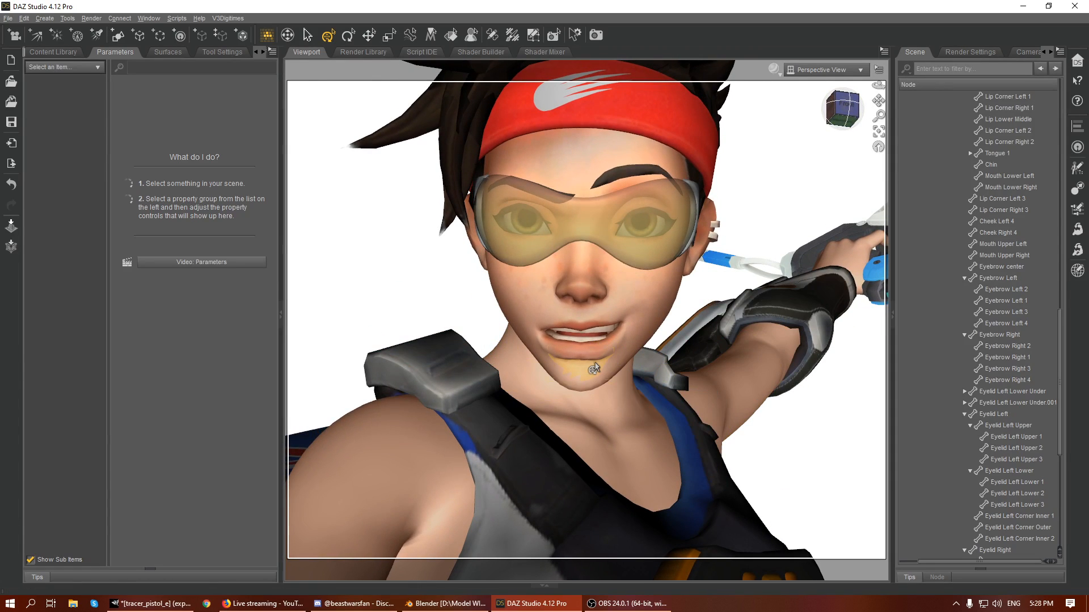
left_click(595, 383)
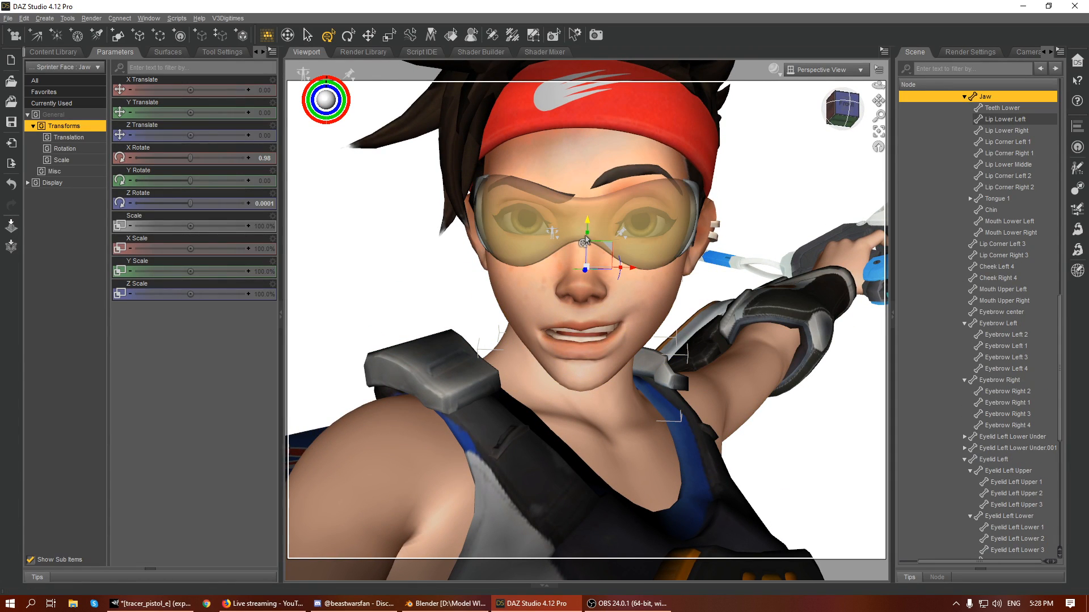
left_click_drag(586, 238, 589, 239)
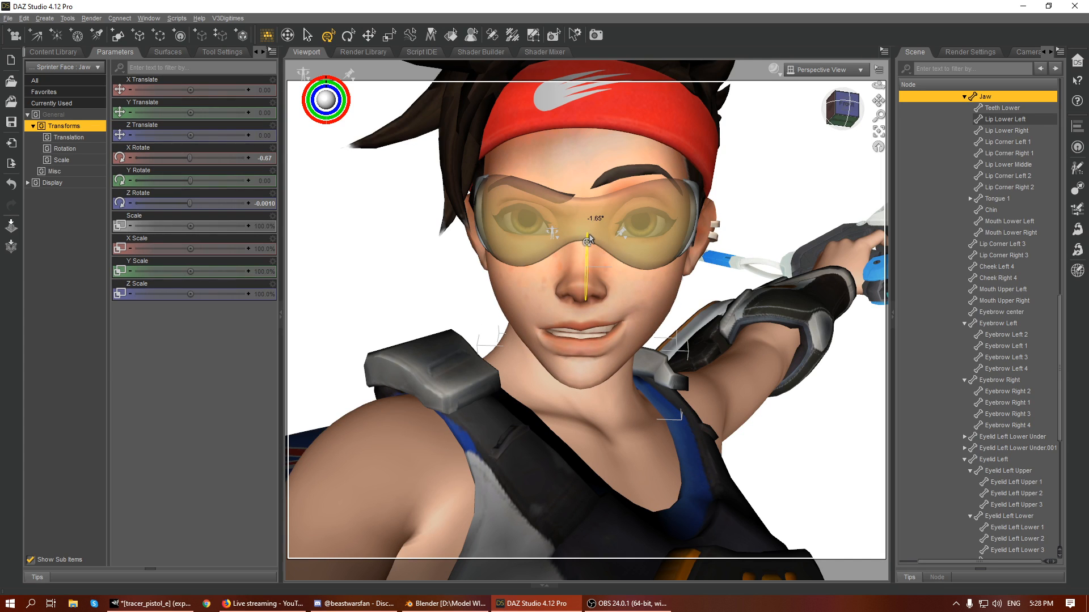
left_click_drag(588, 239, 588, 239)
- Raise Lip Upper Middle to a Y Translate of 0.43 and deselect it
left_click(579, 326)
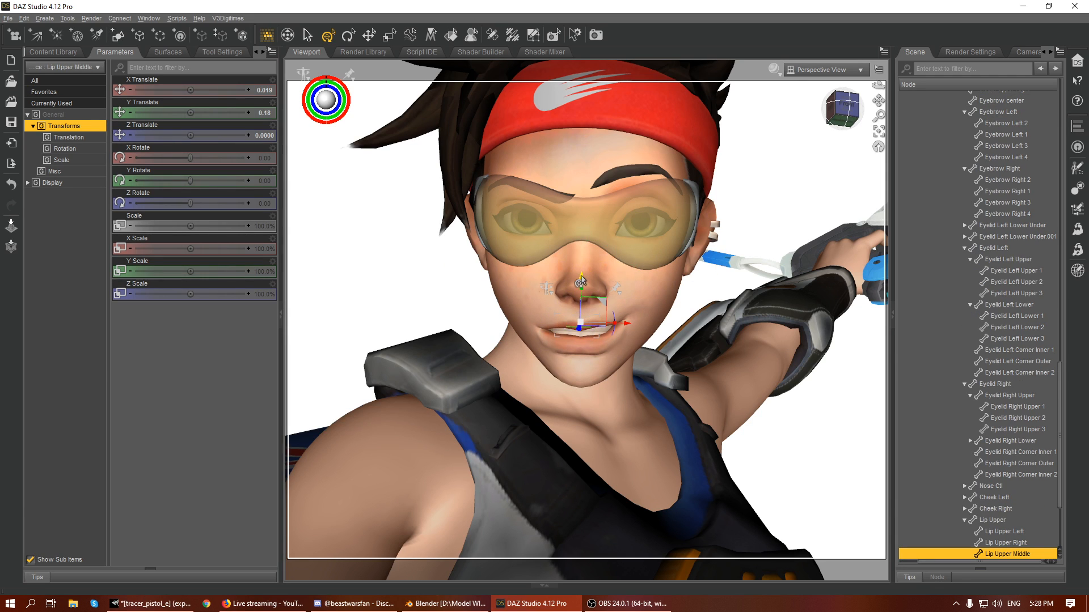
left_click_drag(581, 275, 582, 275)
scroll(709, 280, "down", 9)
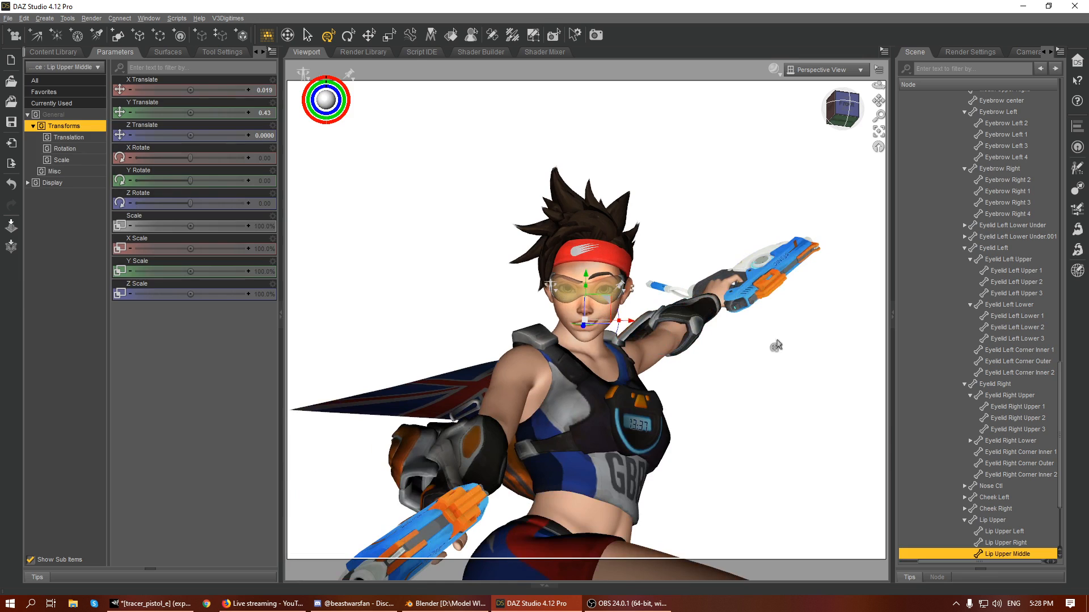
left_click(783, 332)
- Try to rotate the scarf's first bone, Scarf 01, on its own from a side view of the figure
left_click_drag(878, 101, 878, 60)
mouse_move(844, 116)
left_mouse_down()
mouse_move(844, 132)
mouse_move(835, 111)
mouse_move(912, 87)
mouse_move(849, 126)
mouse_move(820, 113)
mouse_move(836, 119)
left_mouse_up()
scroll(720, 308, "down", 4)
scroll(719, 309, "down", 2)
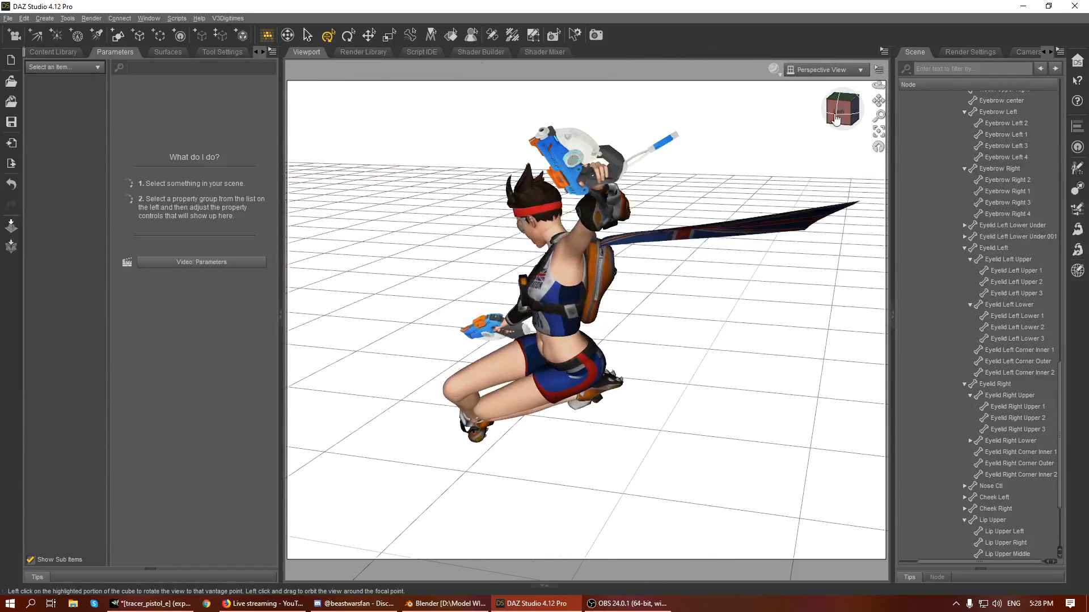
left_click(615, 250)
left_click_drag(600, 205, 620, 216)
key("ctrl+z")
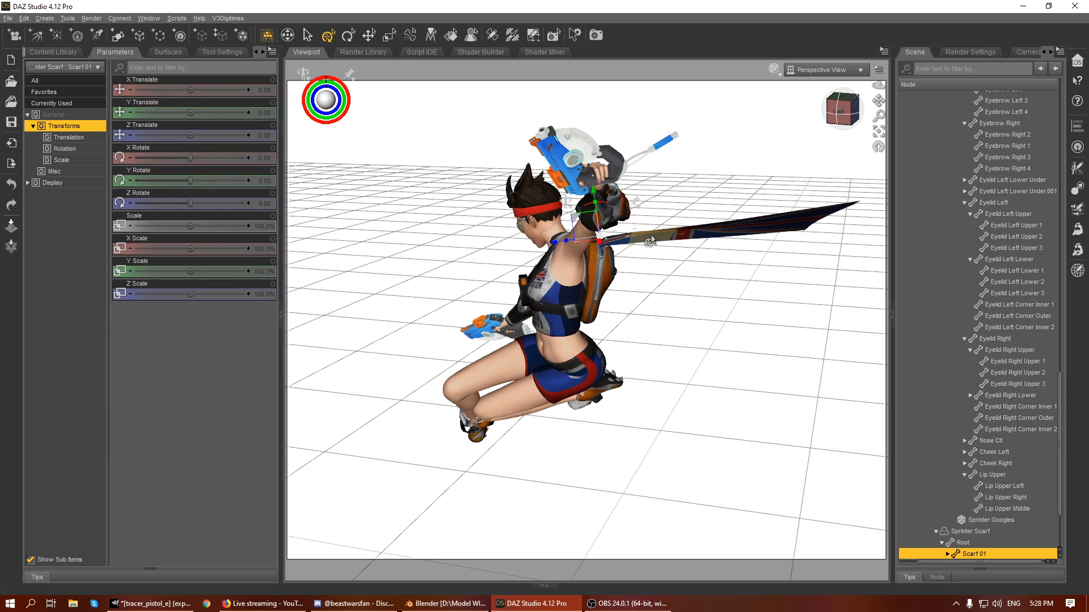
- Select the bones Scarf 01 through Scarf 05 together and curl the scarf upward with an X Rotate of 20.41
scroll(1005, 367, "down", 3)
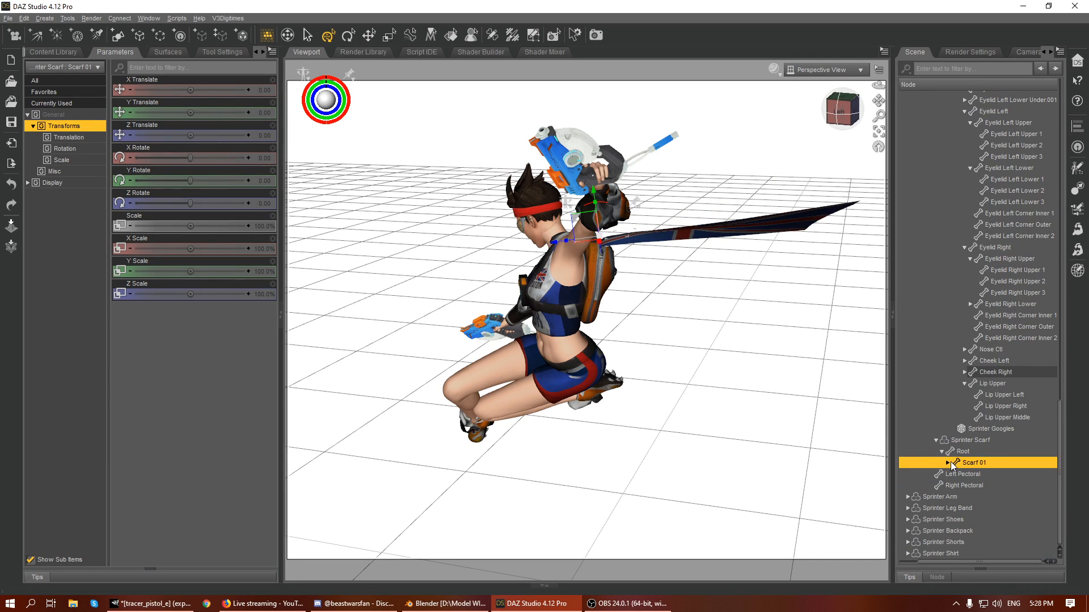
left_click(948, 463)
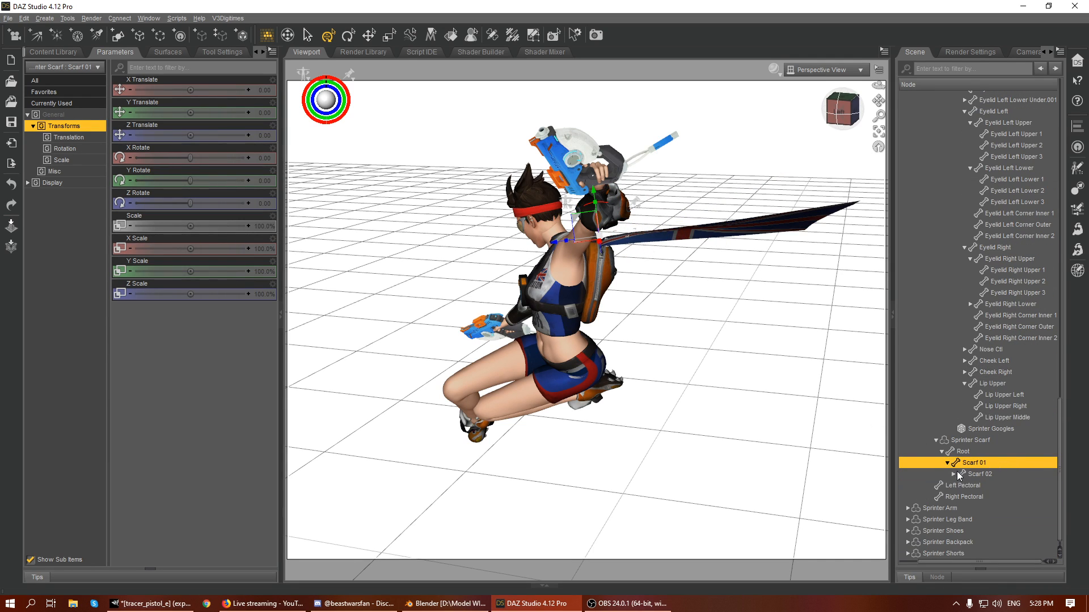
left_click(964, 474)
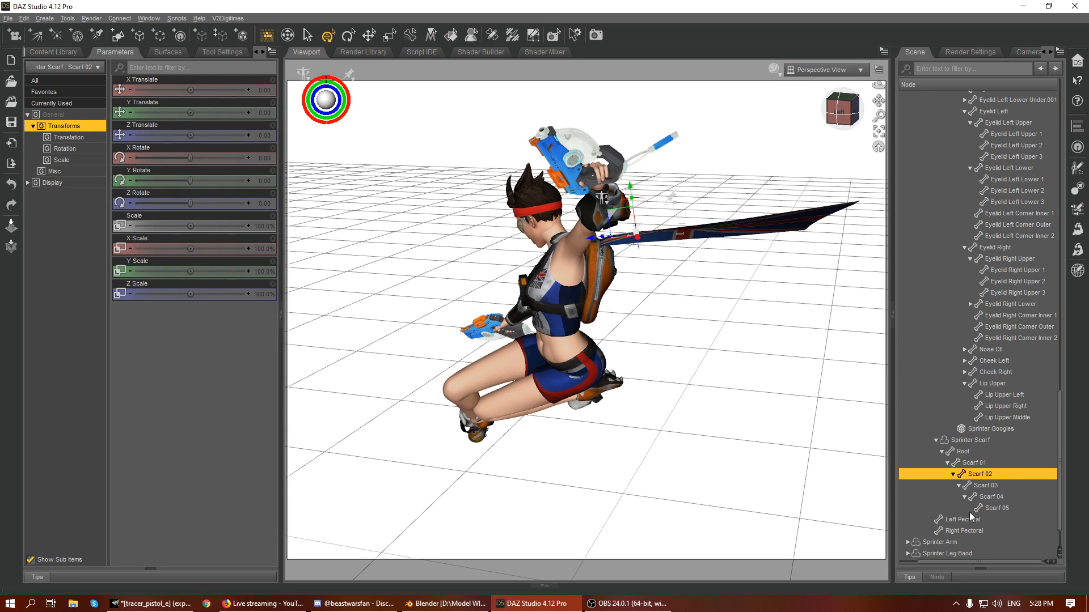
left_click(979, 464)
left_click(990, 507, "shift")
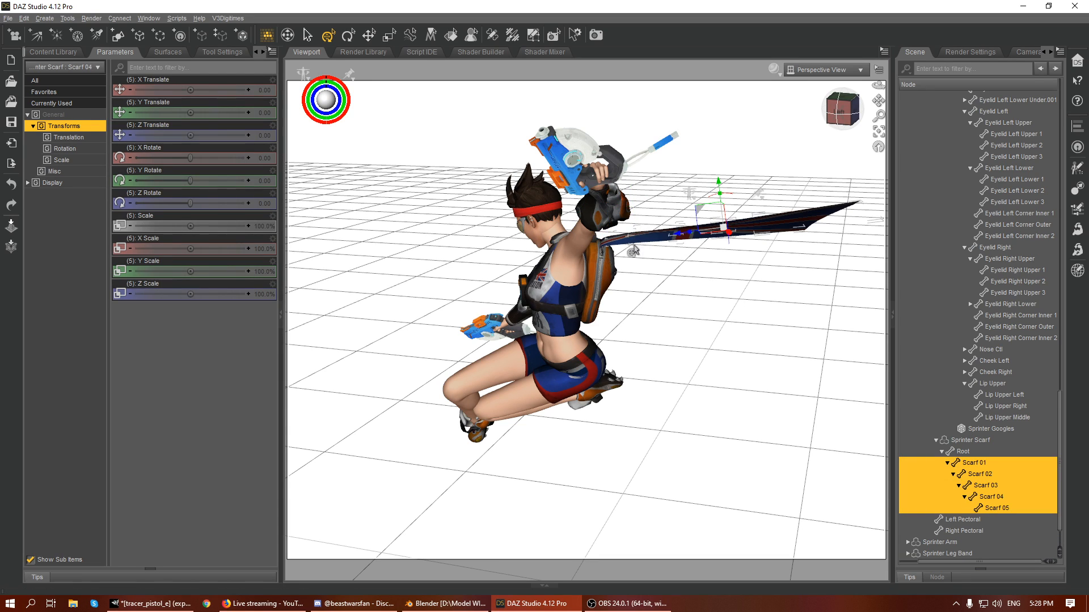
left_click_drag(190, 159, 196, 163)
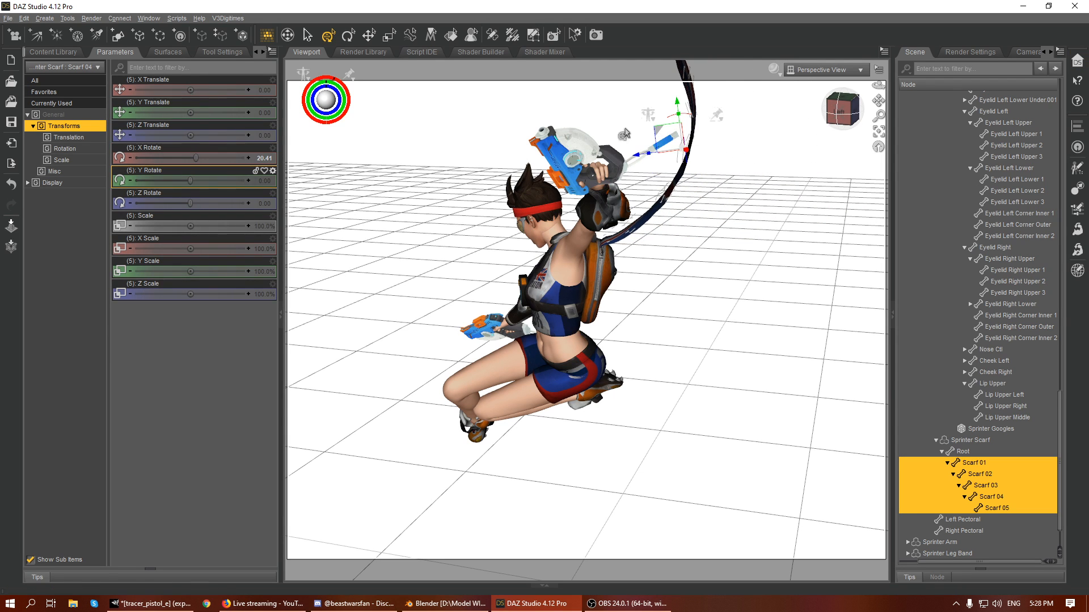
- Adjust the five scarf bones to X Rotate 11.13, Y Rotate -12.99 and Z Rotate -11.13, and deselect them
left_click(842, 109)
left_click_drag(842, 109, 798, 100)
mouse_move(190, 181)
left_mouse_down()
mouse_move(186, 204)
mouse_move(186, 181)
left_mouse_up()
key("ctrl+z")
left_click_drag(832, 120, 785, 111)
left_click_drag(218, 158, 194, 159)
left_click_drag(841, 115, 882, 92)
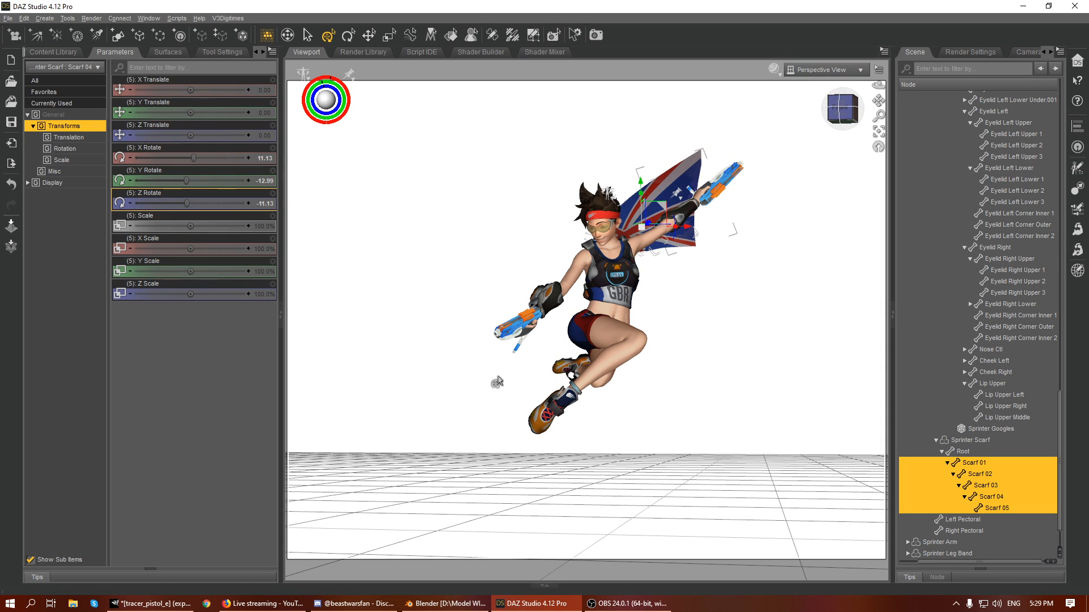
mouse_move(852, 106)
left_mouse_down()
mouse_move(868, 92)
mouse_move(855, 101)
left_mouse_up()
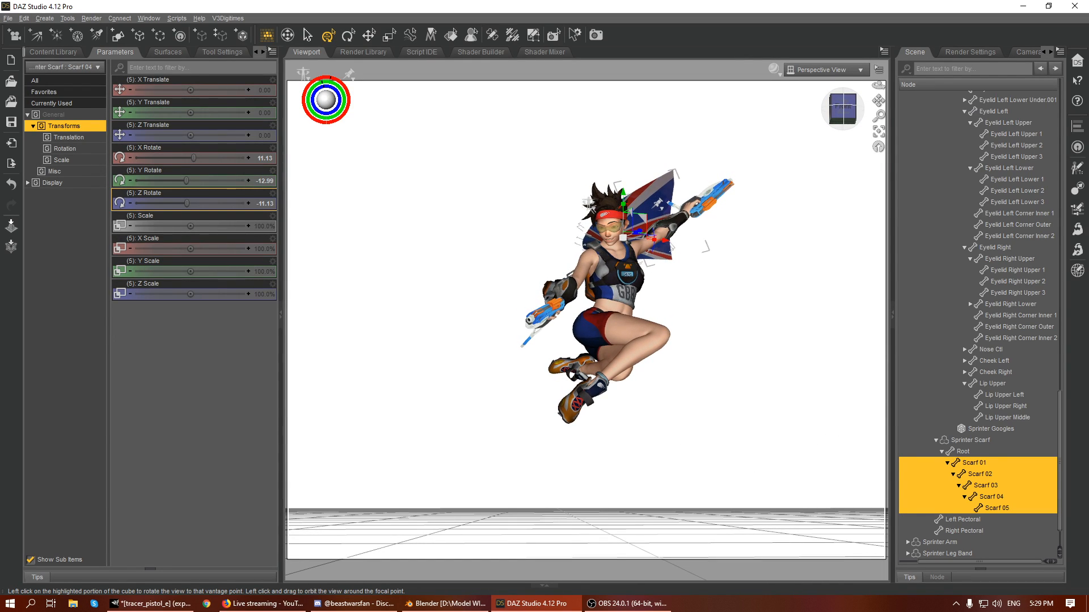
left_click(809, 231)
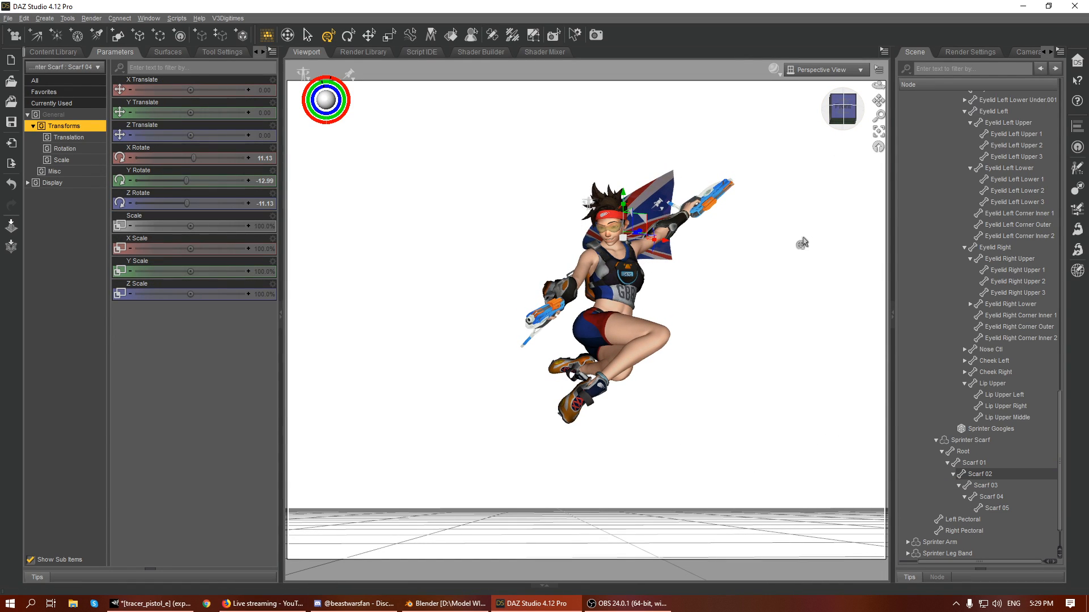
- Create a new camera named Camera that copies the active perspective view, and look through it in the viewport
left_click(12, 43)
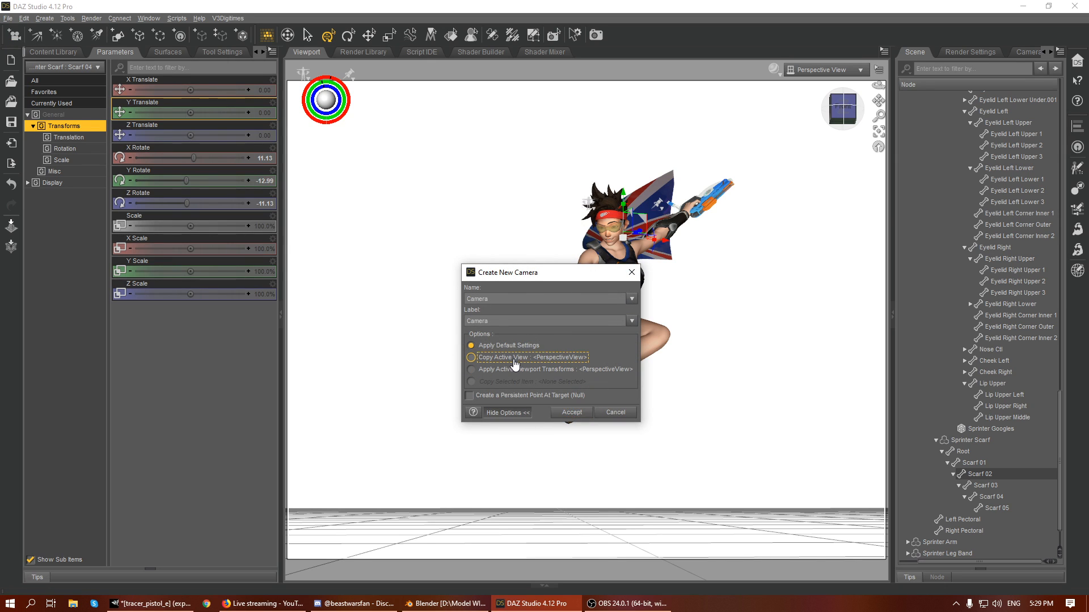
left_click(568, 413)
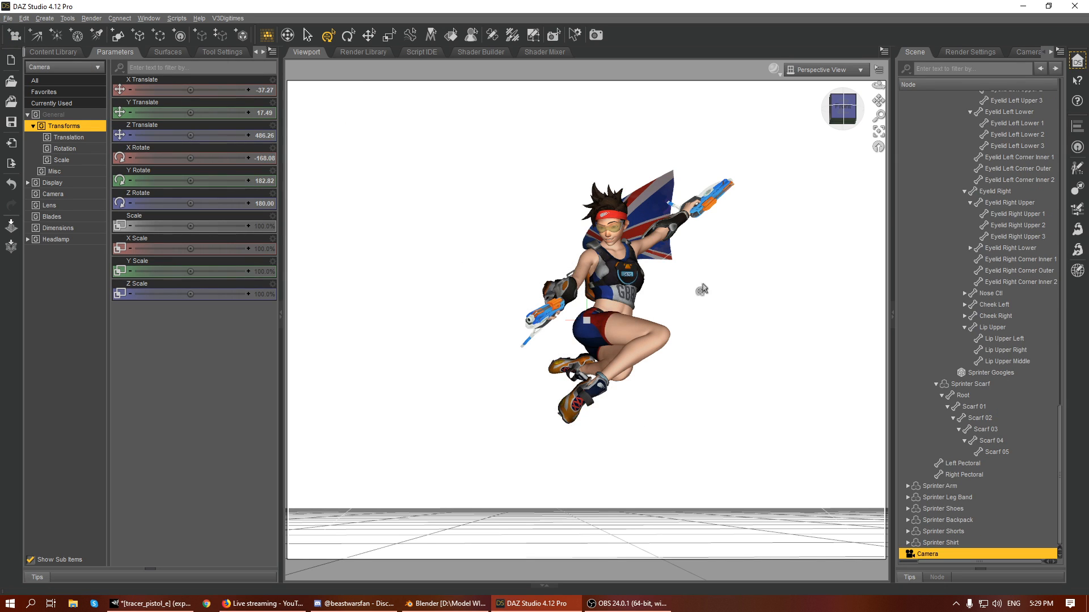
left_click(815, 72)
left_click(815, 72)
left_click_drag(853, 104, 751, 100)
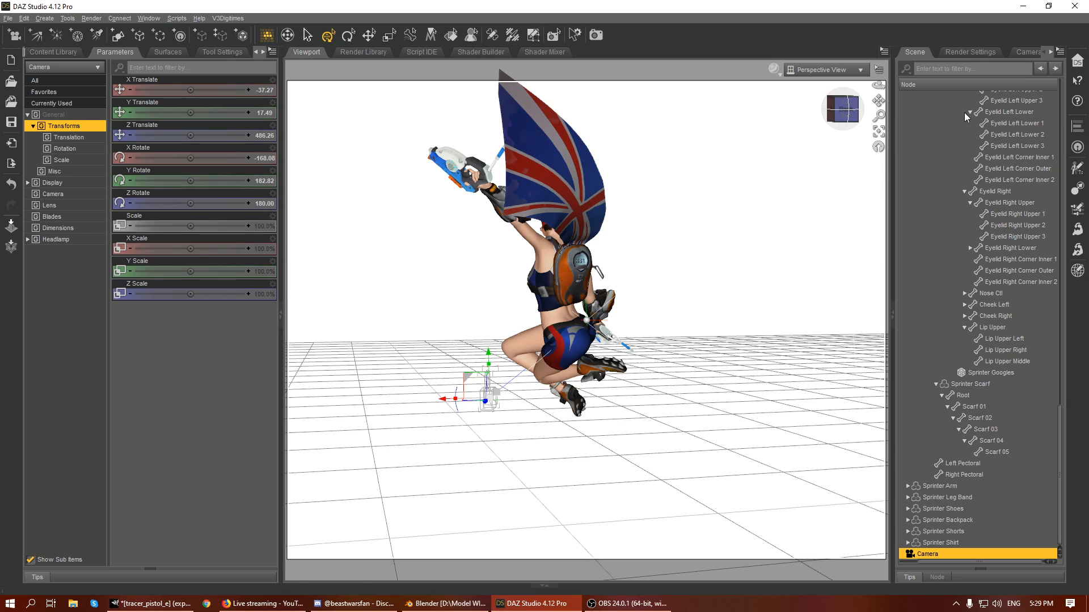
left_click(845, 110)
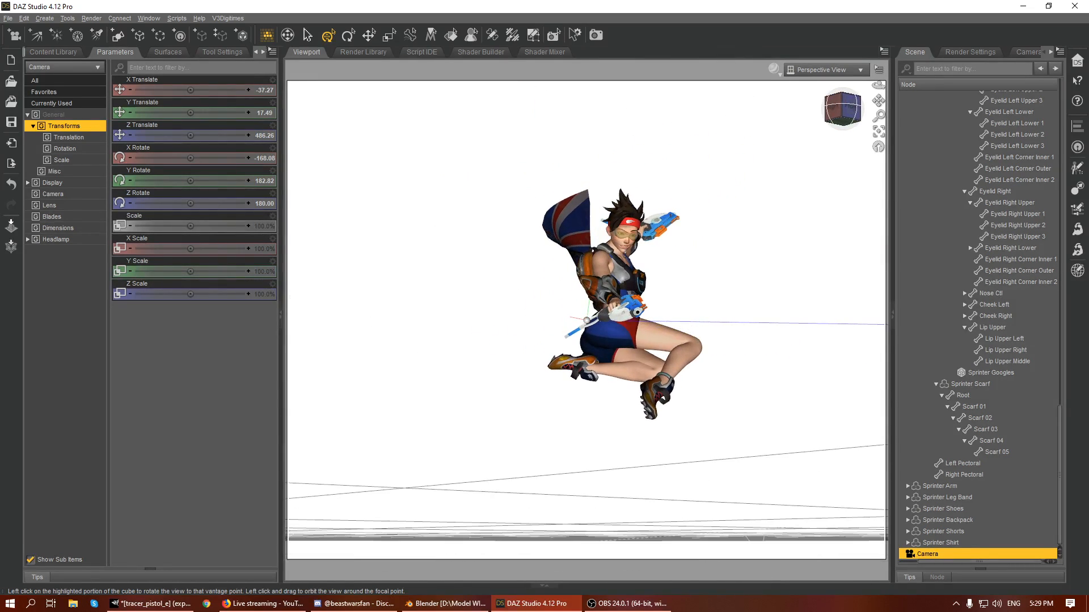
left_click(818, 72)
left_click(821, 170)
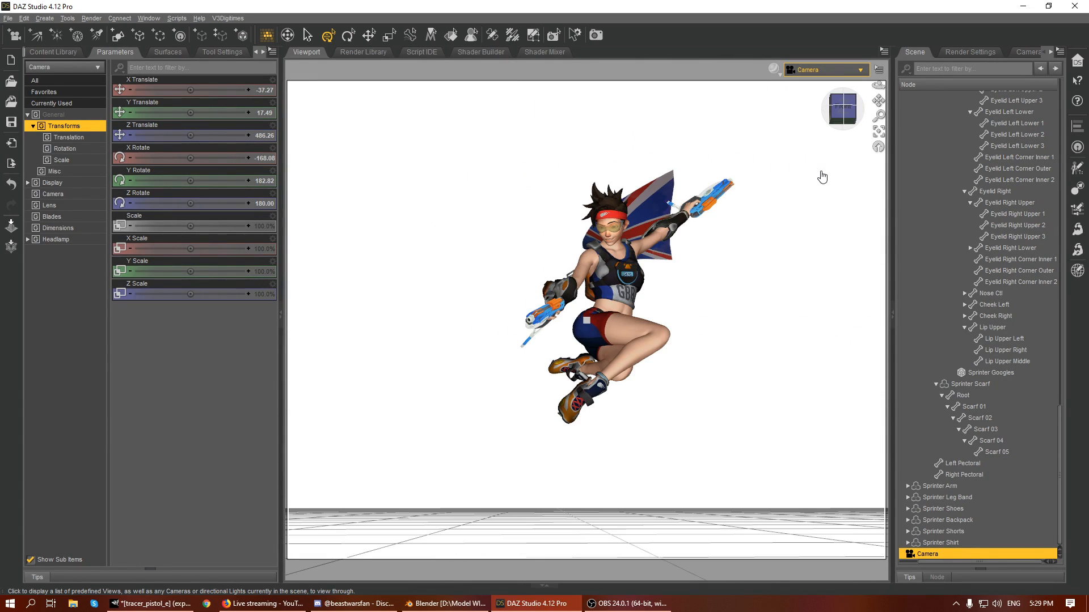
- Orbit the new camera slightly around the figure and return the viewport to Perspective View with the whole figure small in frame
left_click_drag(842, 111, 855, 106)
left_click(801, 70)
left_click(801, 73)
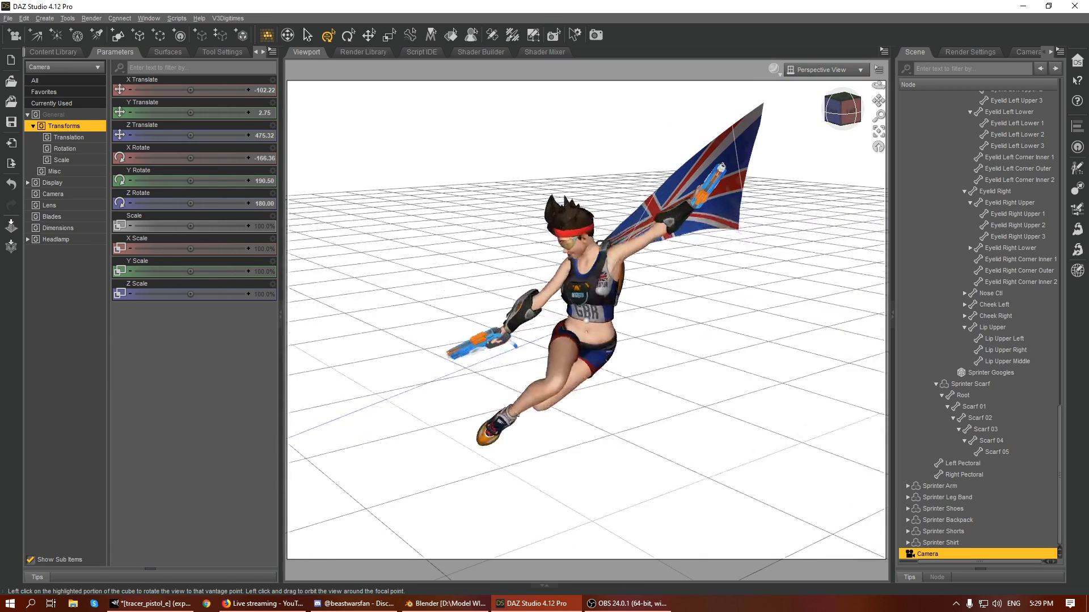
scroll(759, 301, "down", 8)
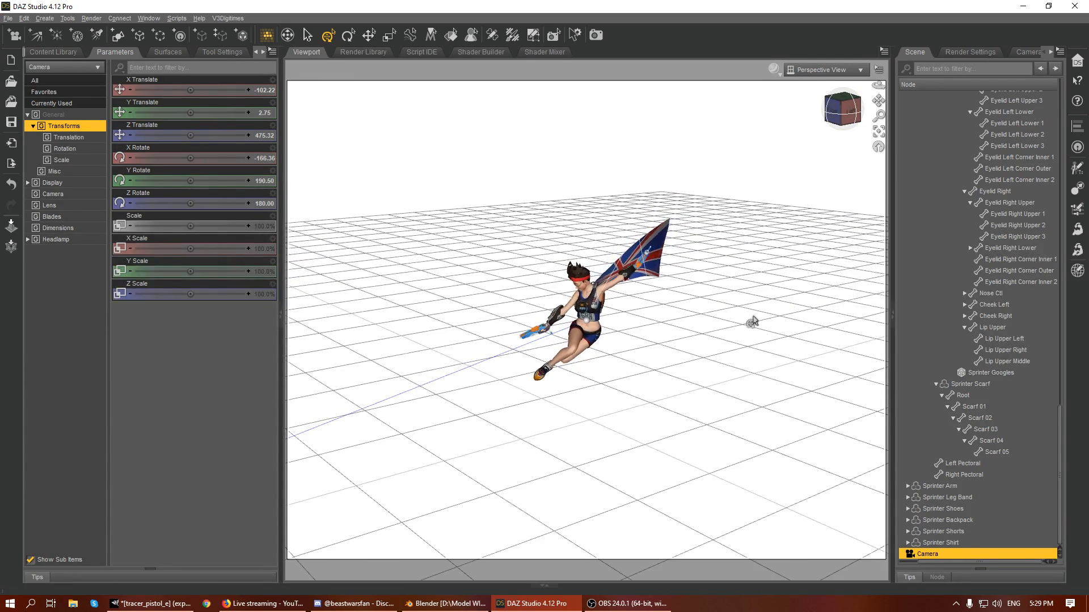
- Leave the hand pose folders in the content library and browse the Environments category for a backdrop
left_click(53, 52)
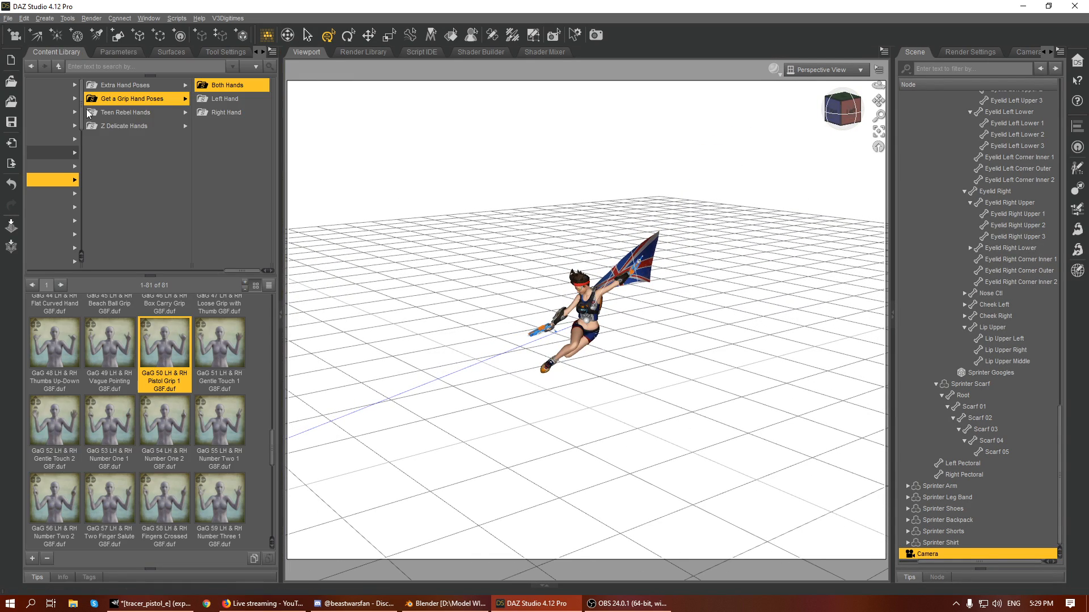
left_click(52, 182)
key("Left")
key("Left")
key("Left")
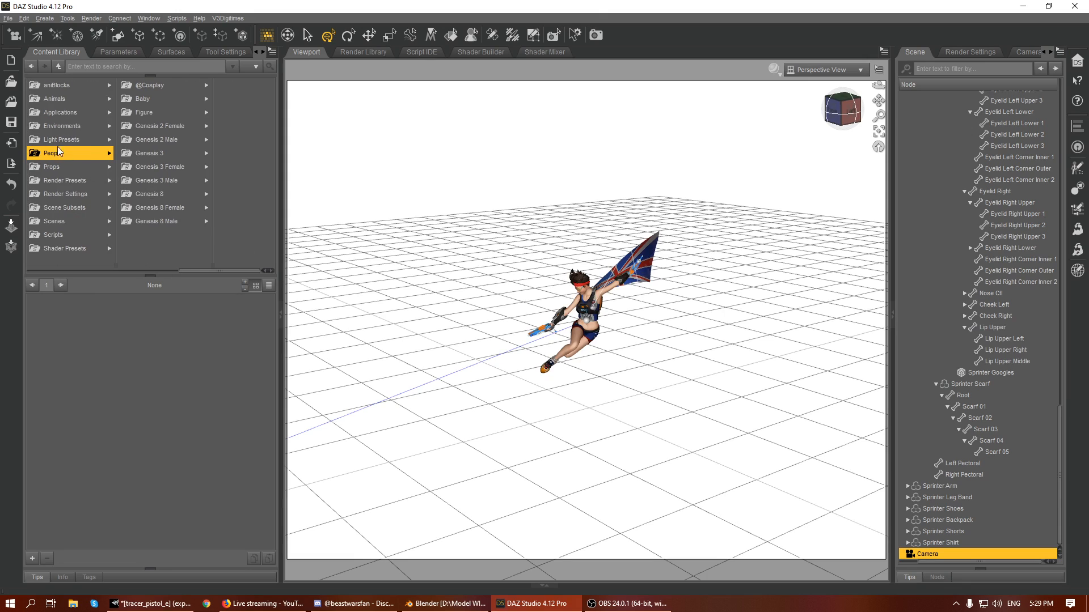
left_click(49, 125)
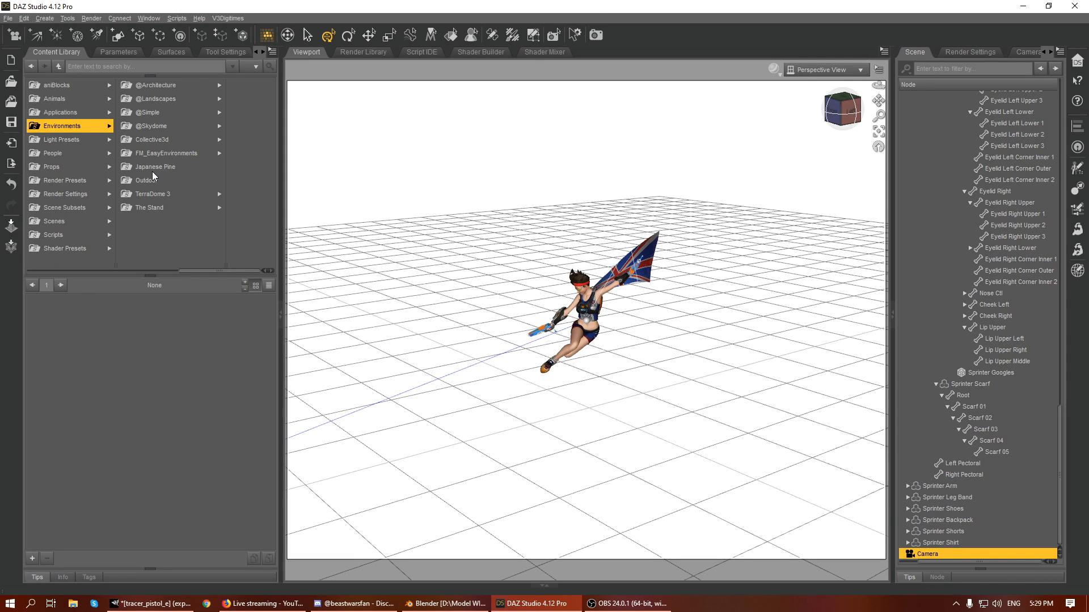
left_click(148, 126)
key("Up")
key("Up")
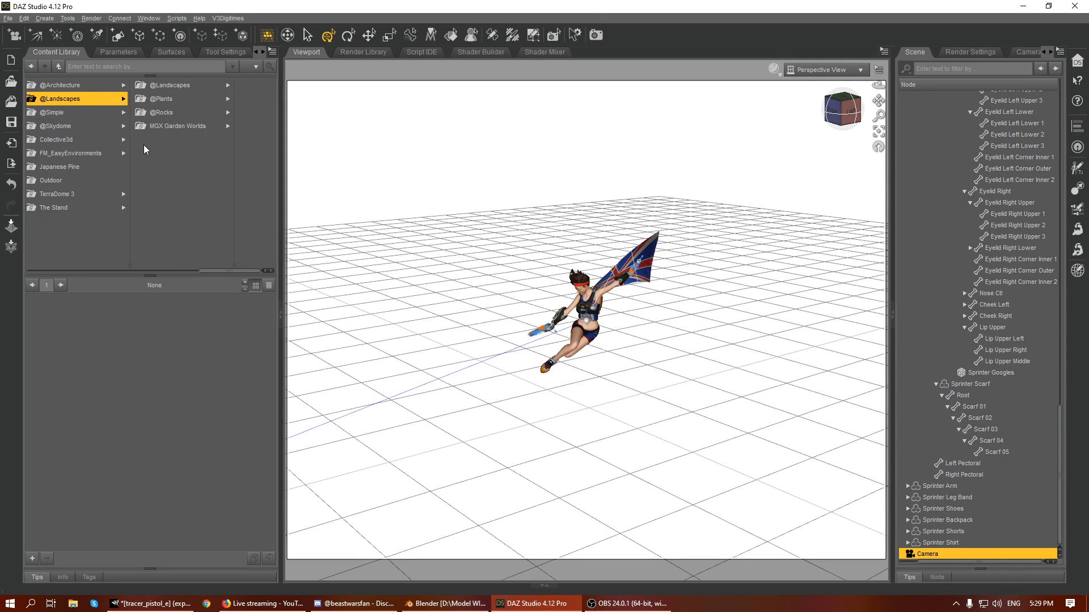
left_click(84, 89)
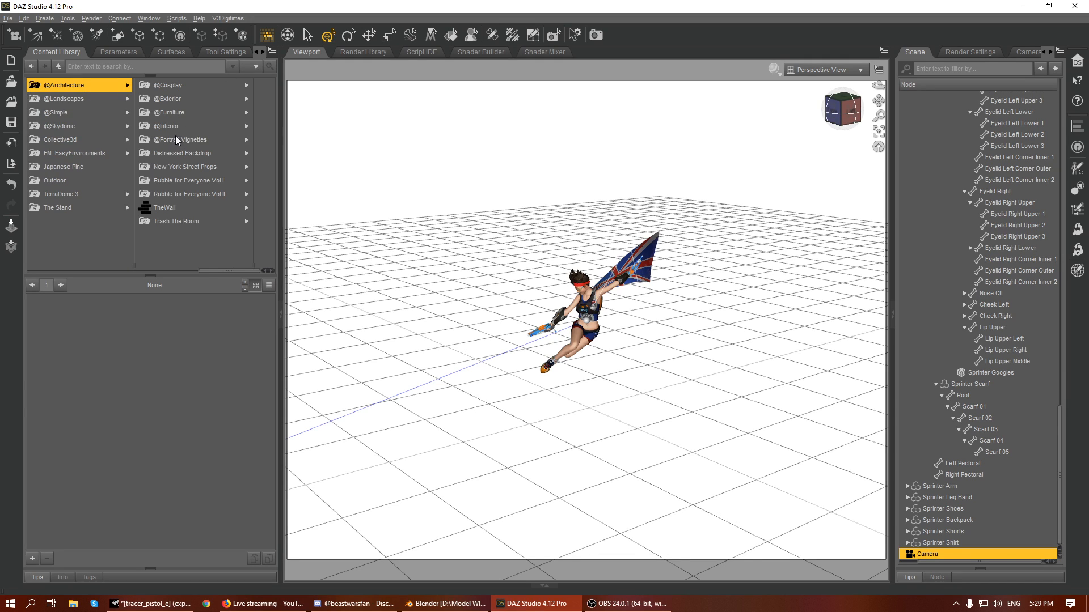
left_click(180, 126)
left_click(85, 140)
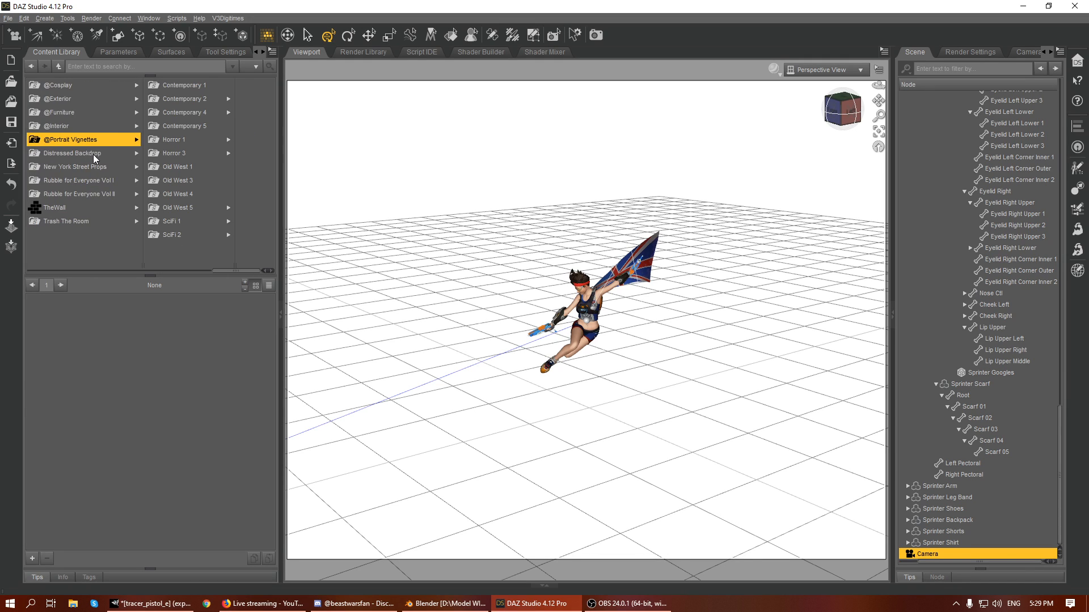
left_click(179, 127)
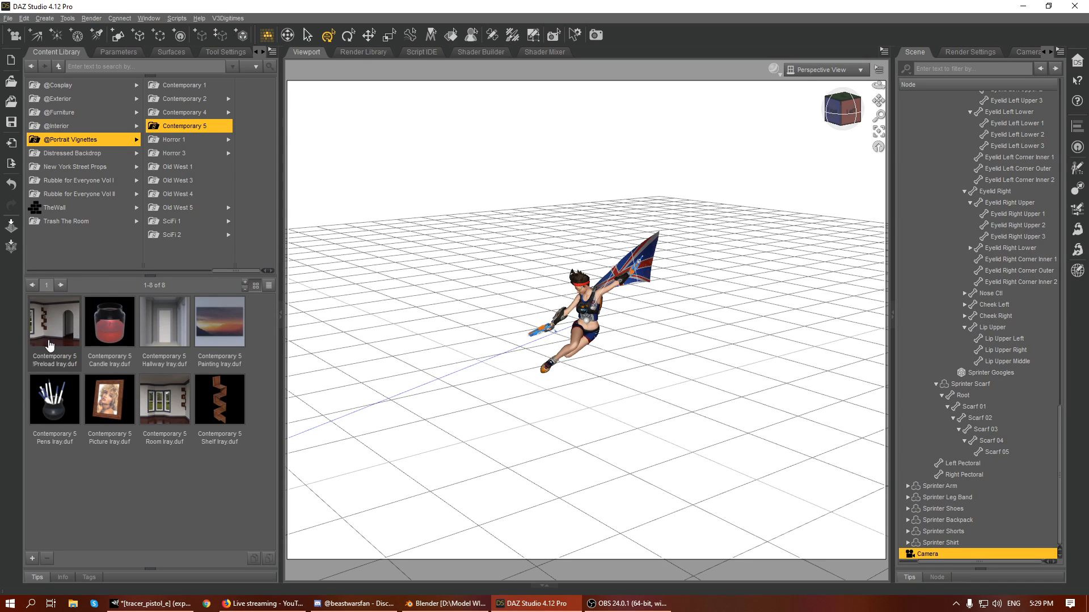
right_click(61, 312)
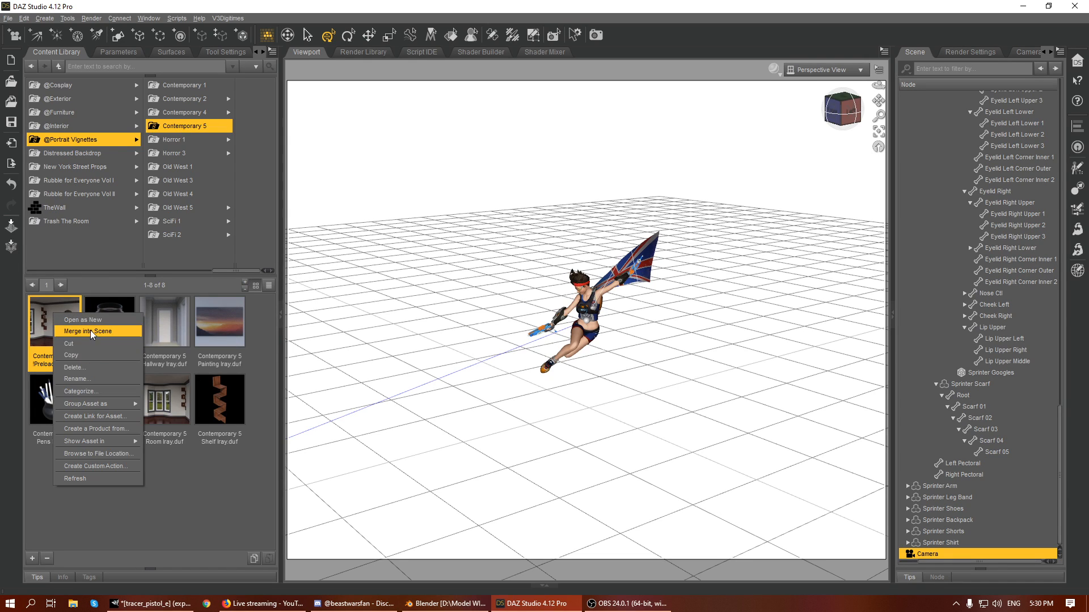
left_click(90, 330)
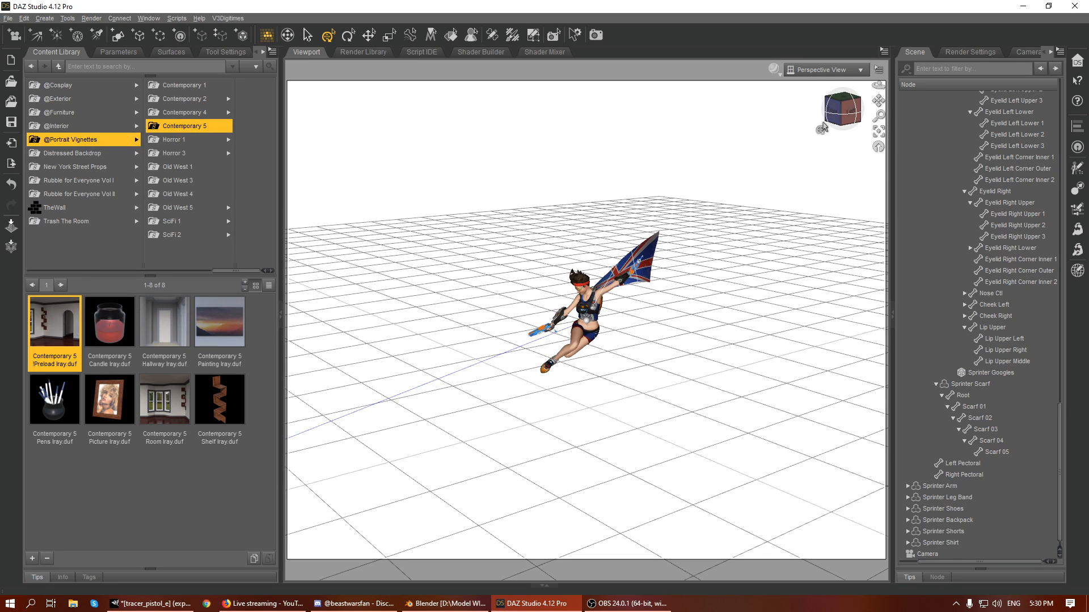
- Look through Camera again and orbit it to frame the figure against the room from a low angle
left_click(828, 75)
left_click(835, 168)
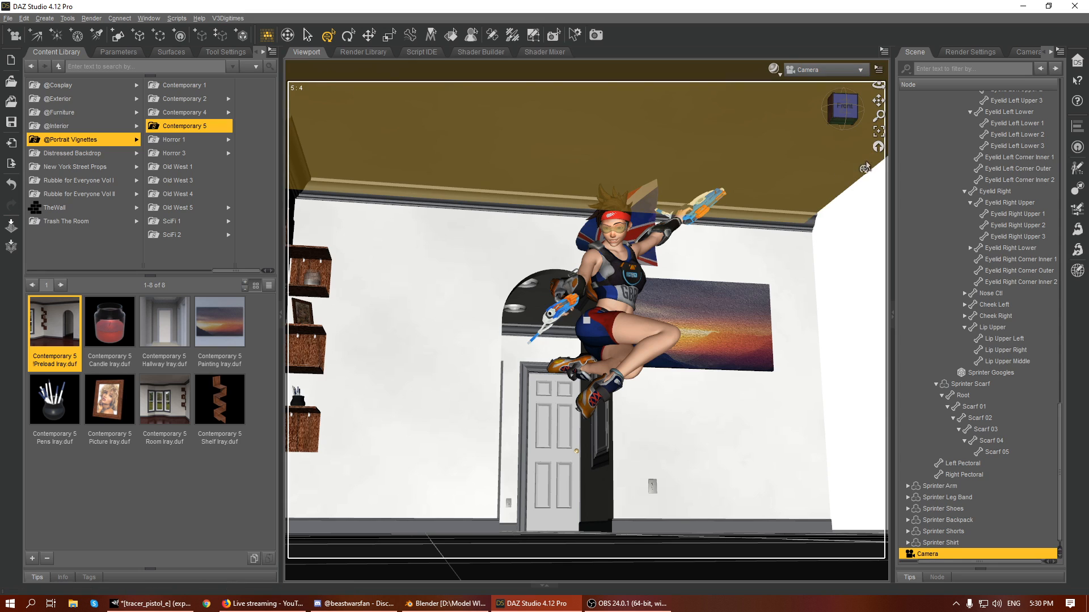
left_click_drag(850, 113, 843, 123)
left_click(844, 107)
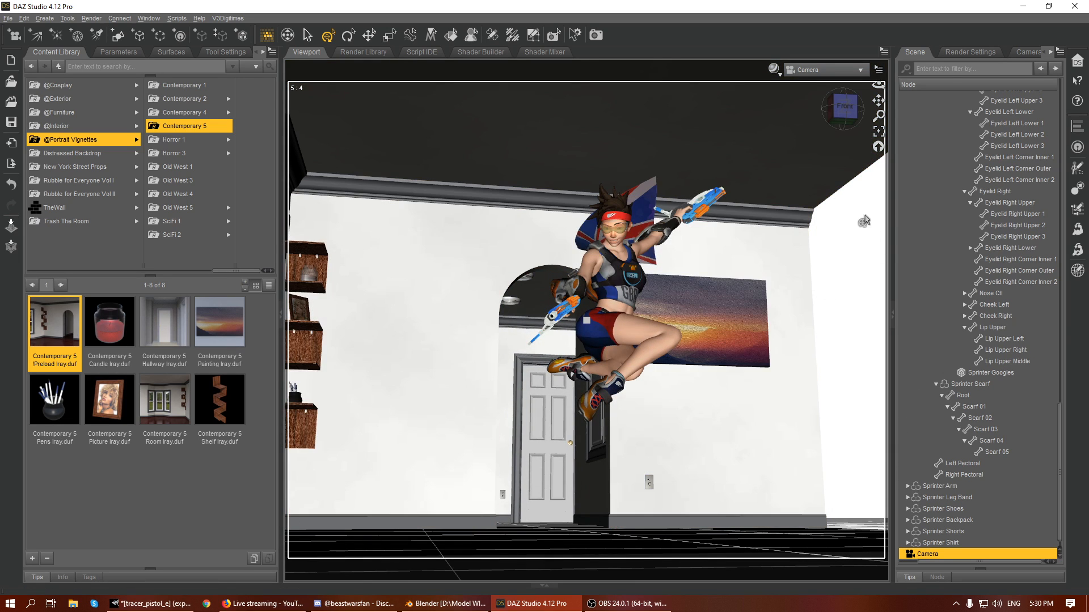
- Select the Contemporary 5 group in the scene hierarchy and shift the room sideways behind the figure
scroll(1055, 284, "up", 15)
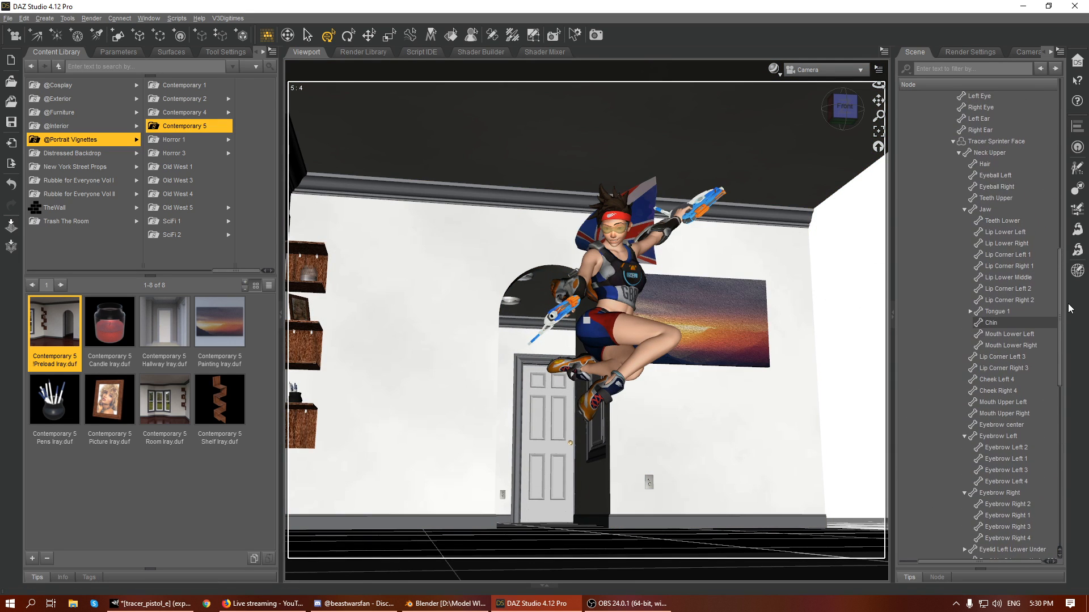
left_click_drag(1061, 308, 1087, 88)
left_click(902, 97)
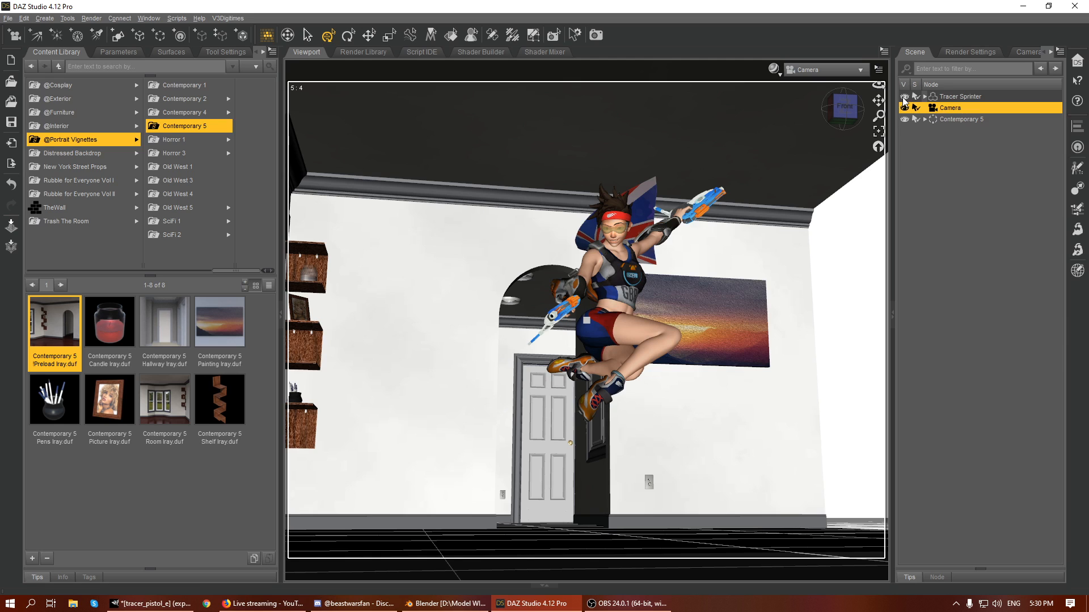
left_click(948, 120)
left_click_drag(529, 548, 673, 569)
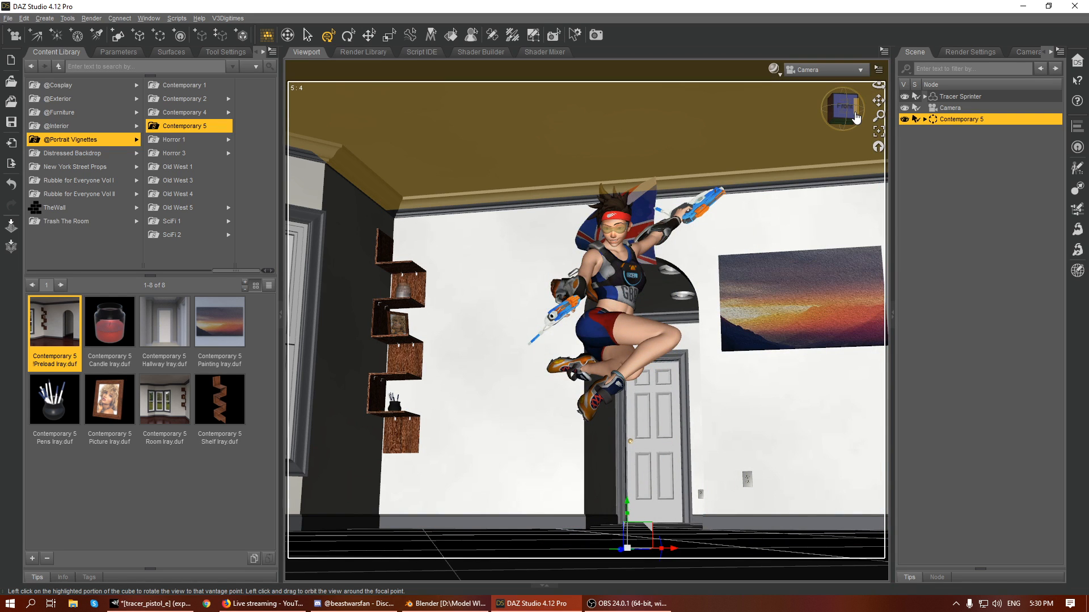
- Select the Tracer Sprinter figure and reposition her within the room, orbiting the camera to frame her against the painting wall
mouse_move(843, 106)
left_mouse_down()
mouse_move(893, 102)
mouse_move(840, 113)
left_mouse_up()
left_click(725, 329)
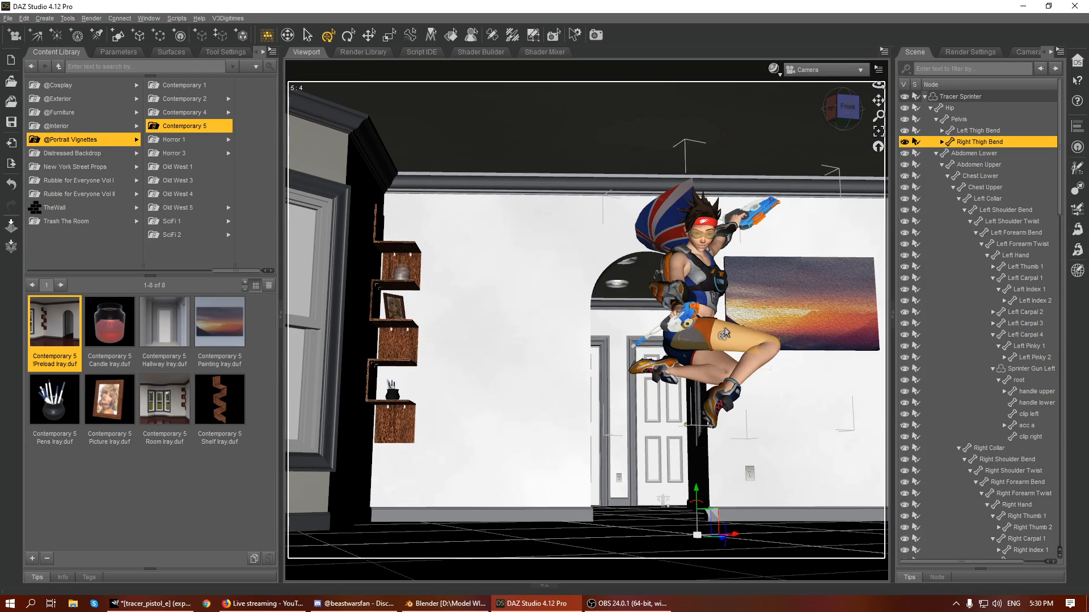
left_click_drag(707, 543, 726, 542)
mouse_move(843, 110)
left_mouse_down()
mouse_move(878, 101)
mouse_move(842, 109)
left_mouse_up()
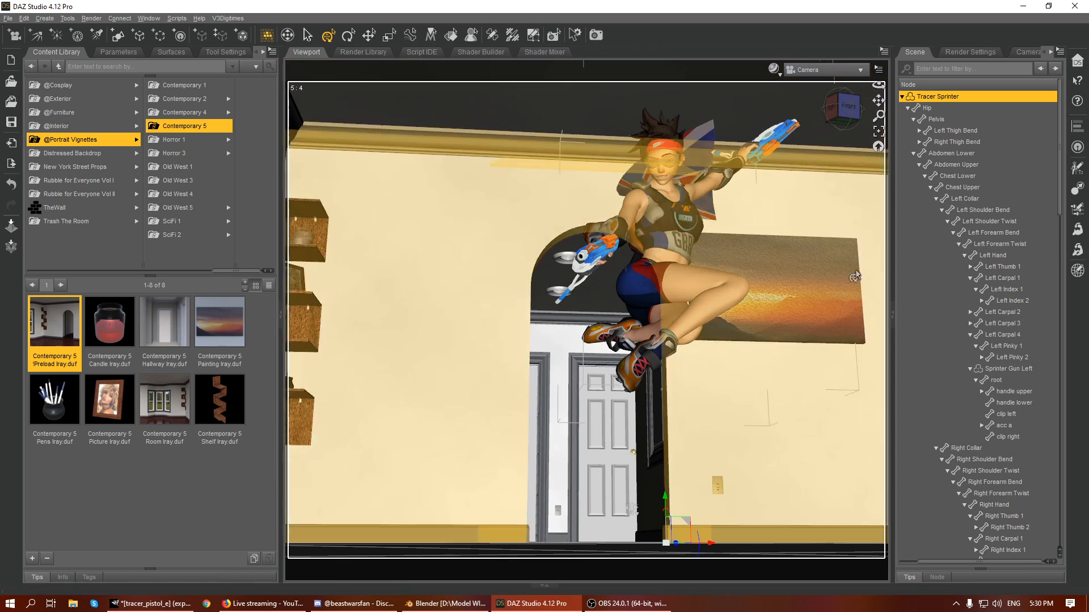
- Select Camera in the scene hierarchy and tilt it to a Z Rotate of 7.03
scroll(941, 369, "down", 20)
scroll(964, 448, "down", 4)
left_click(932, 543)
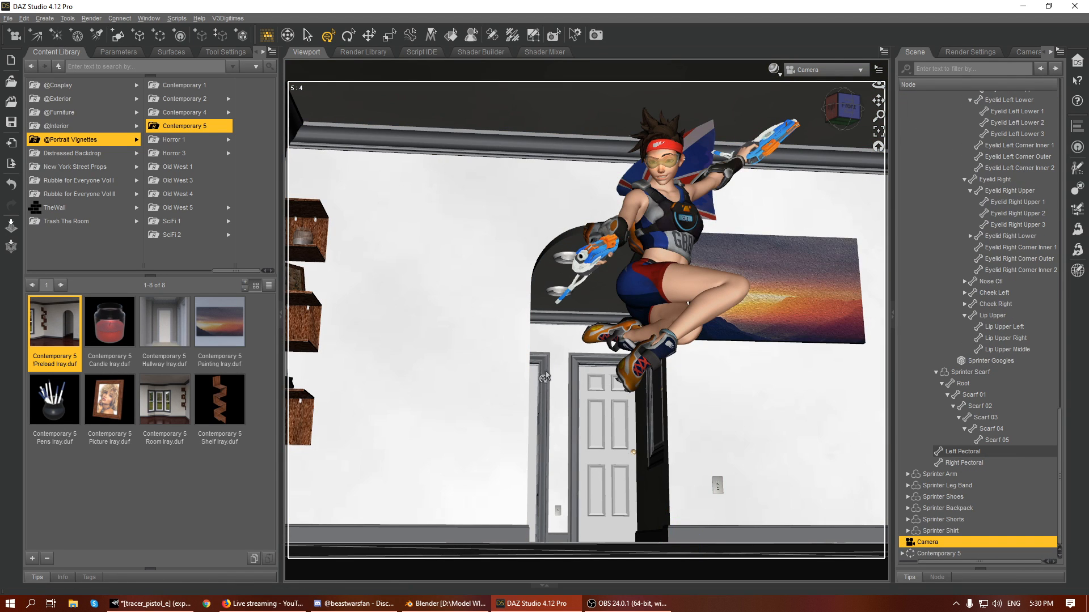
left_click(118, 53)
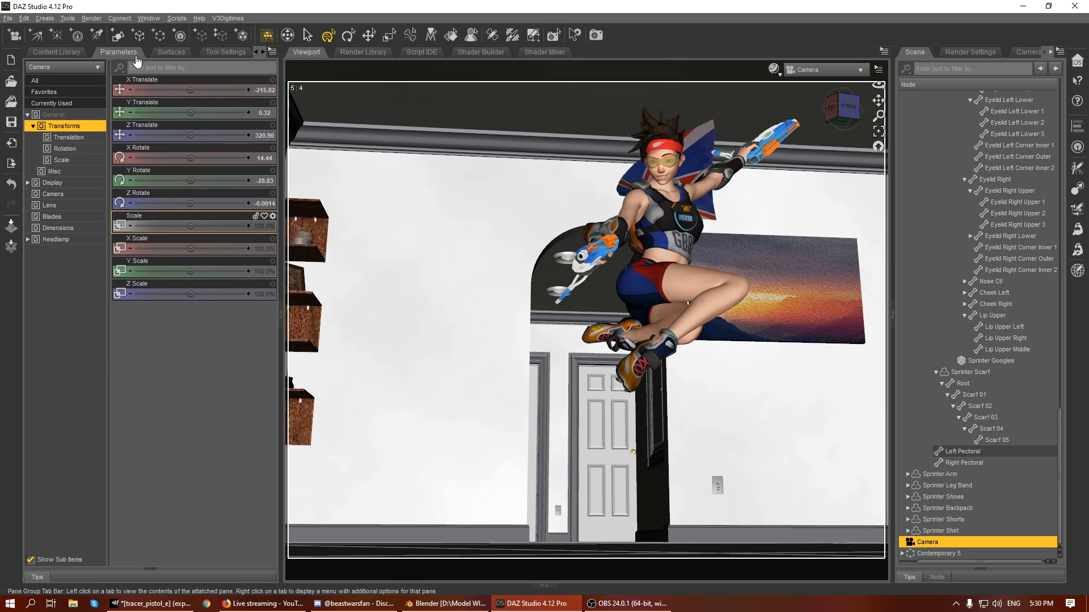
left_click_drag(190, 203, 211, 203)
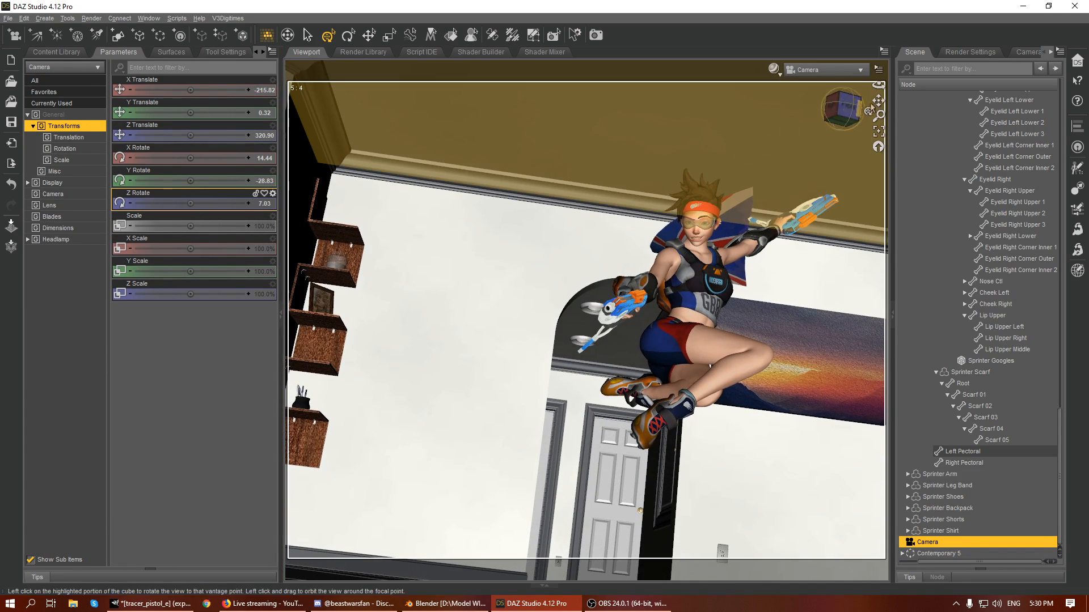
- Reframe the figure by moving the camera to about X -138, Y 52, Z 369, and reduce its Z Rotate to 3.67
left_click_drag(878, 100, 847, 120)
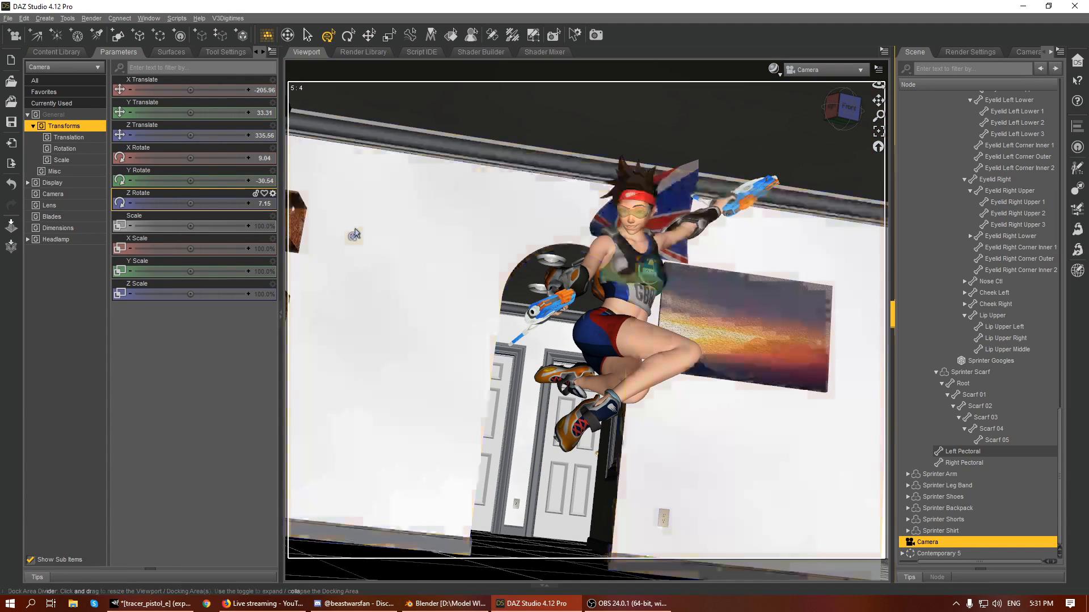
left_click_drag(191, 203, 178, 204)
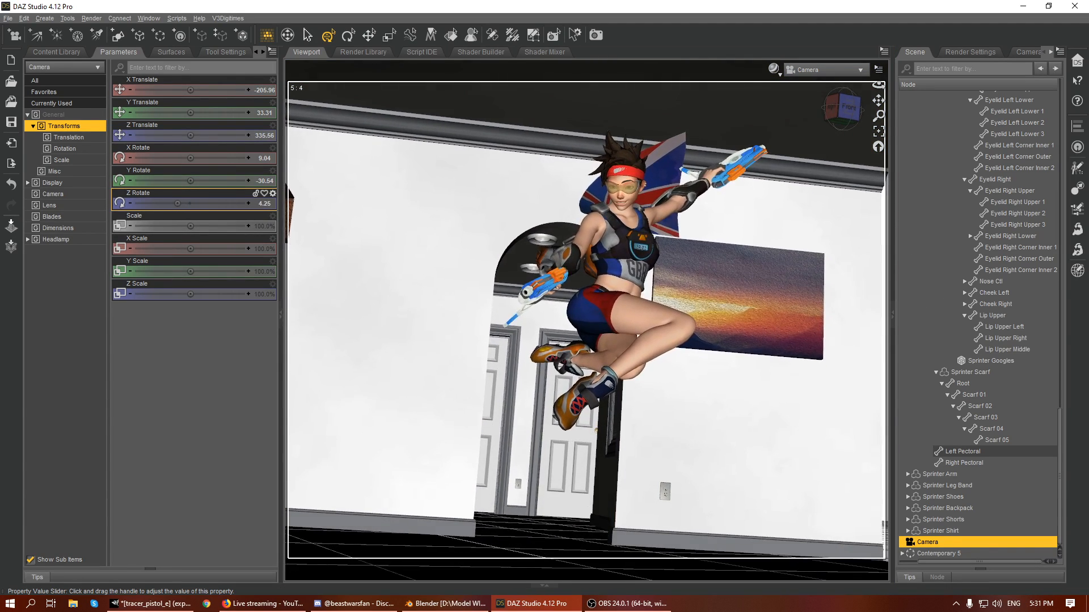
left_click_drag(878, 101, 886, 101)
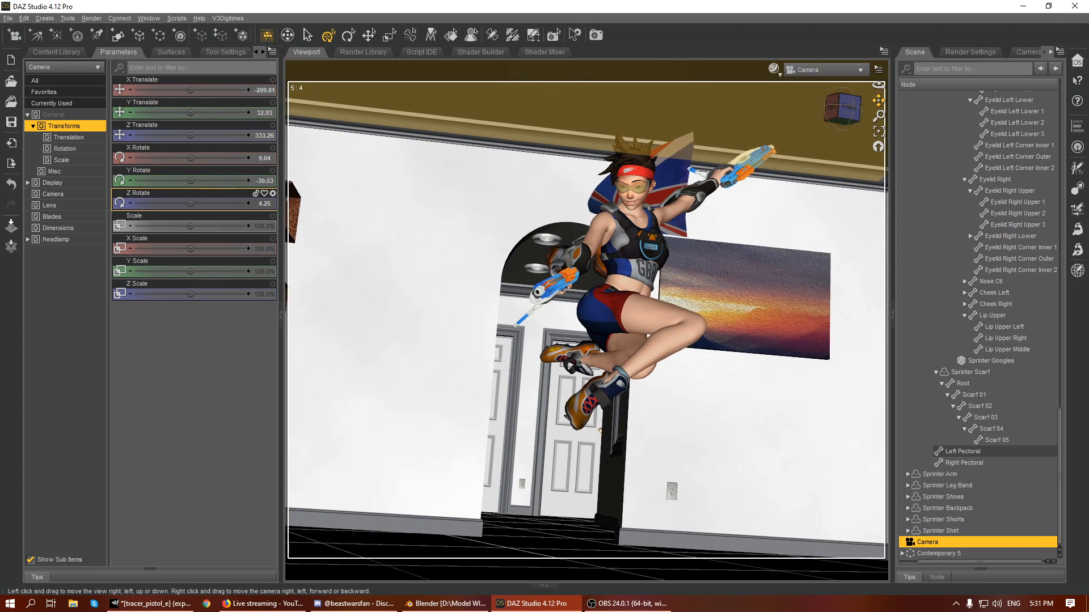
left_click_drag(846, 106, 833, 110)
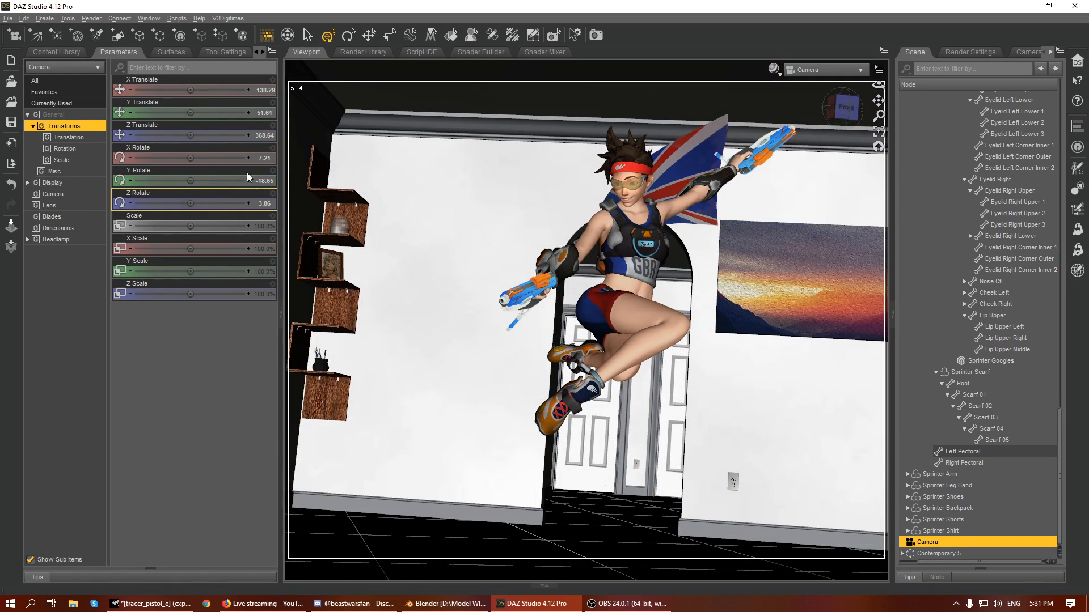
left_click_drag(204, 203, 192, 203)
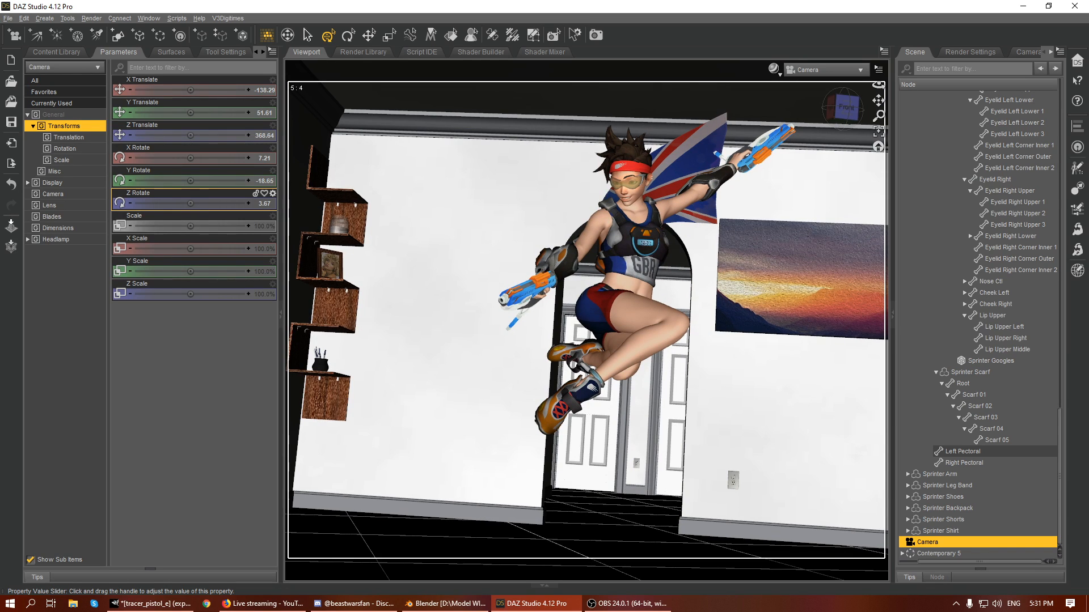
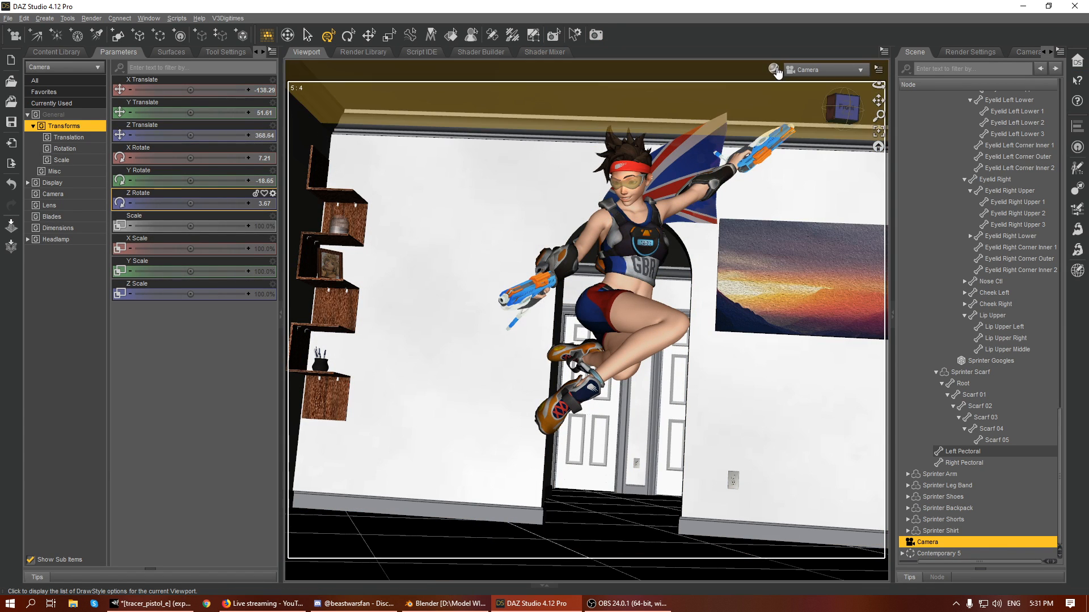
- Preview the scene through the Camera view with the NVIDIA Iray draw style
left_click(774, 68)
left_click(788, 199)
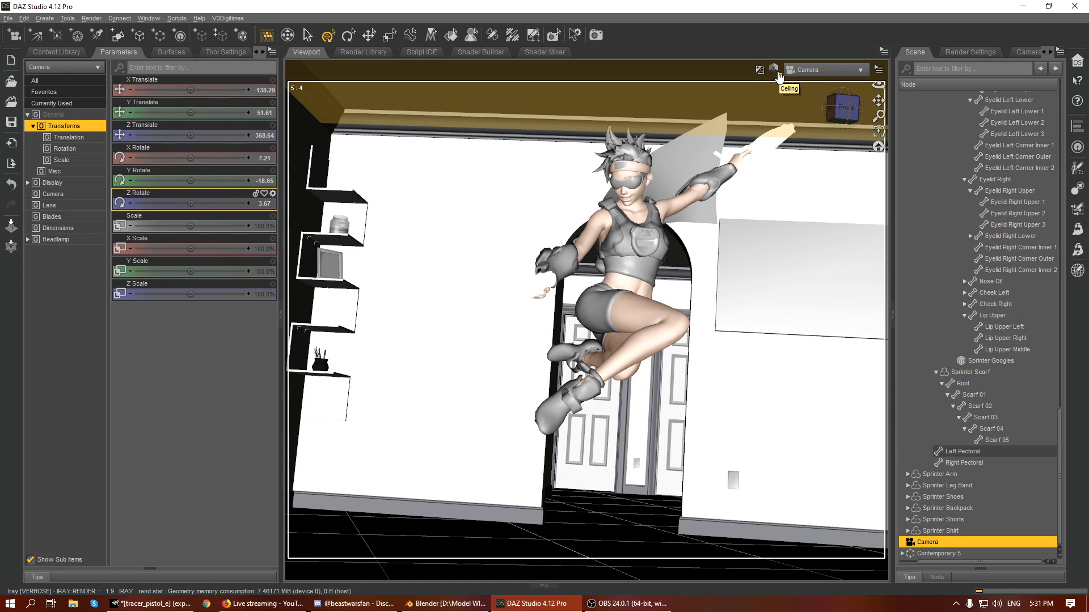
left_click(777, 71)
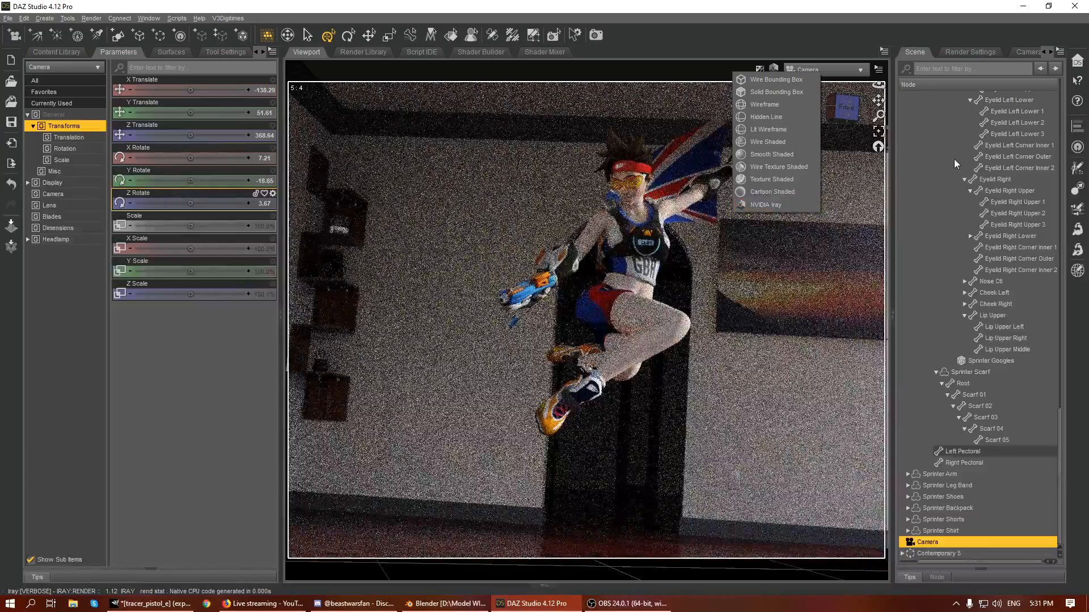
left_click(838, 31)
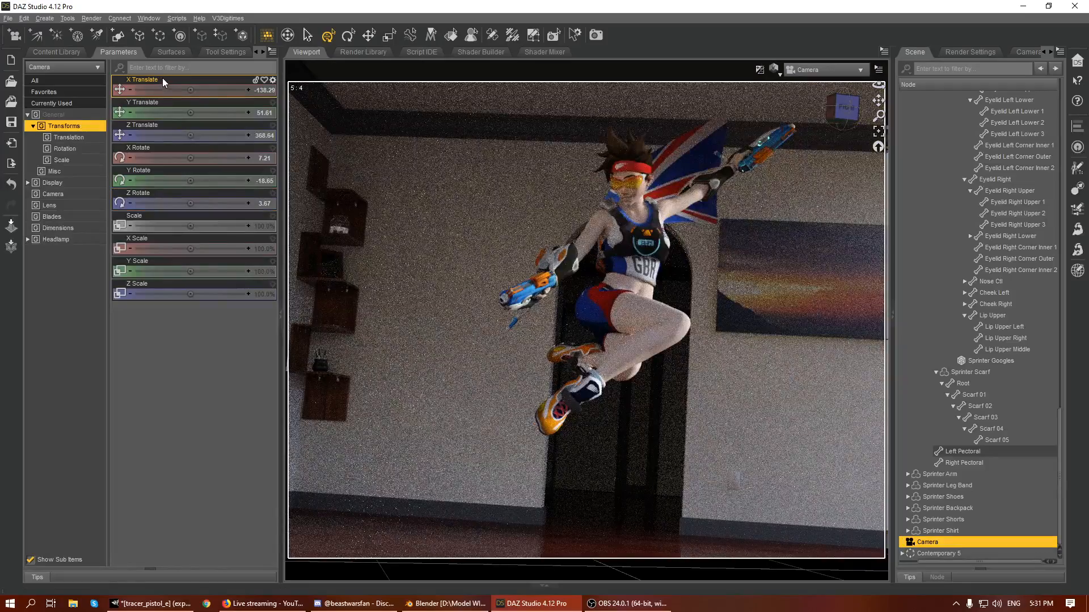
- Make the post denoiser available and enabled in the Filtering group of the render settings
left_click(979, 53)
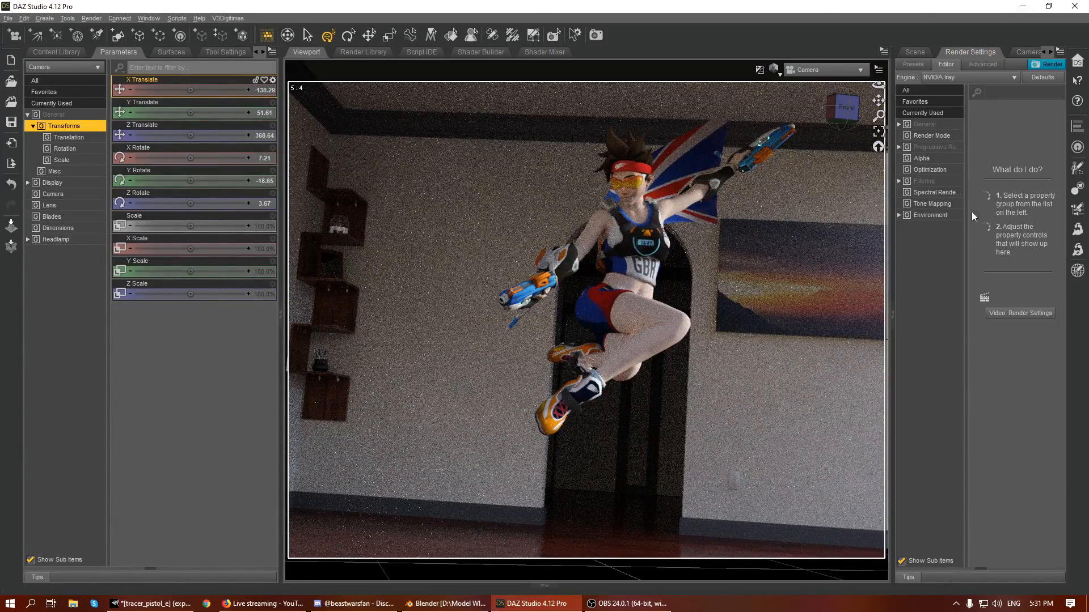
left_click(934, 204)
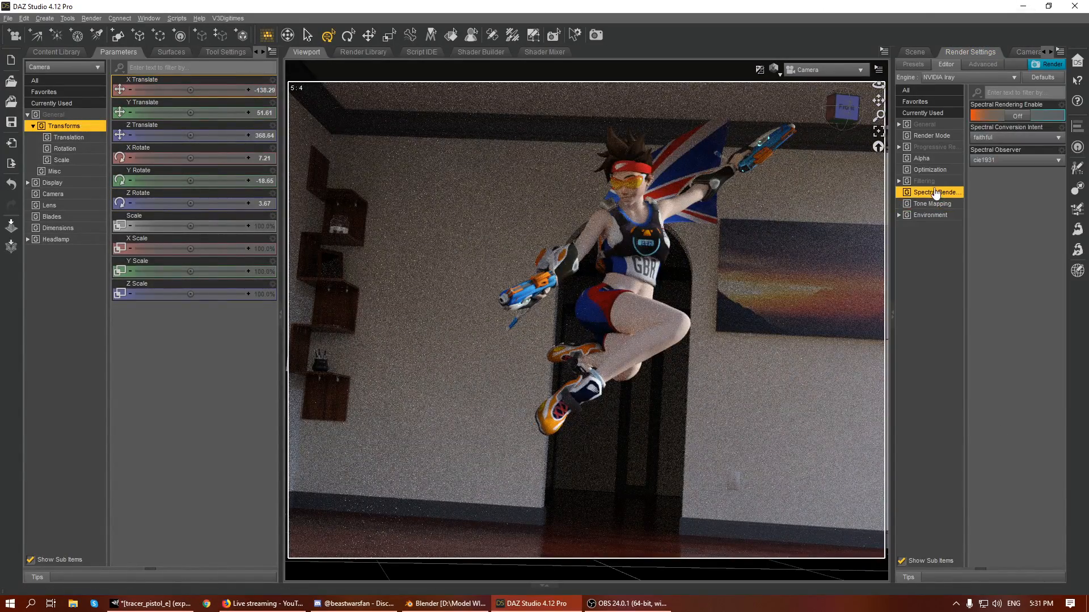
left_click(934, 183)
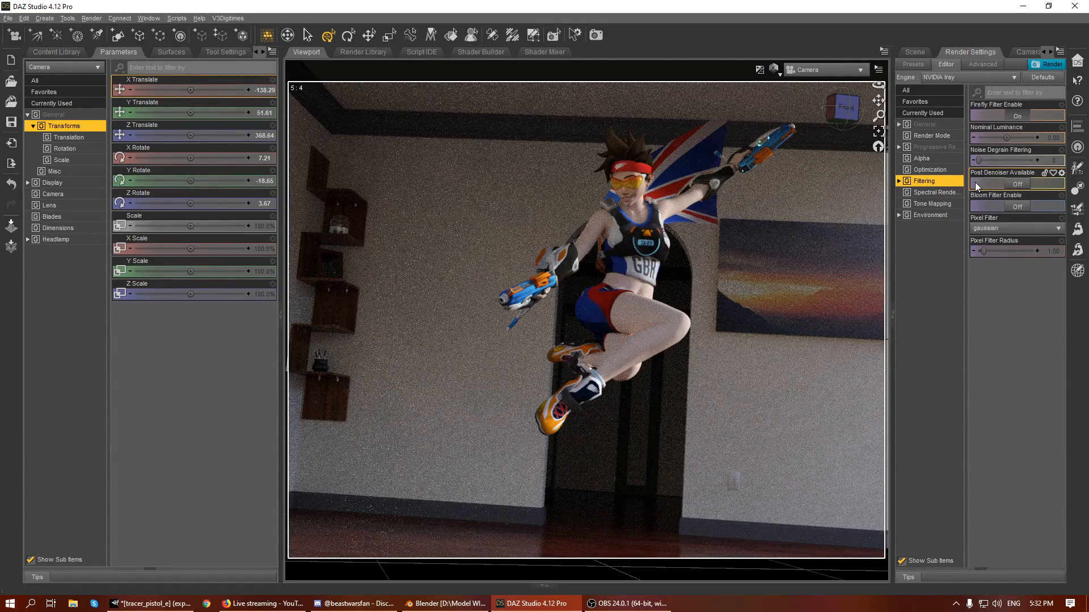
left_click(1015, 182)
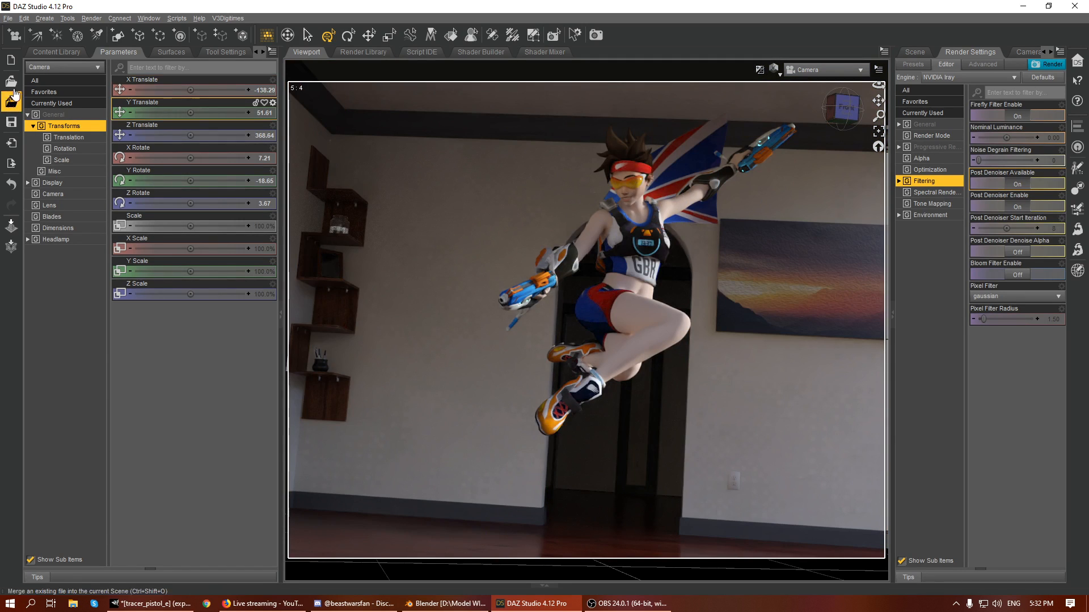
left_click(43, 54)
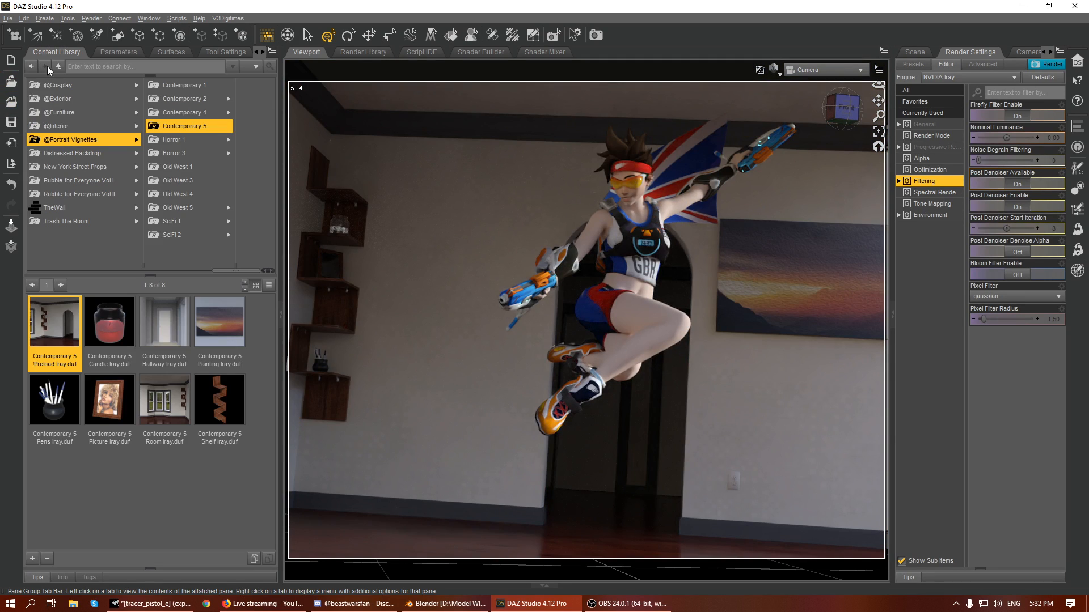
left_click(70, 132)
left_click_drag(69, 132, 81, 144)
scroll(81, 144, "up", 3)
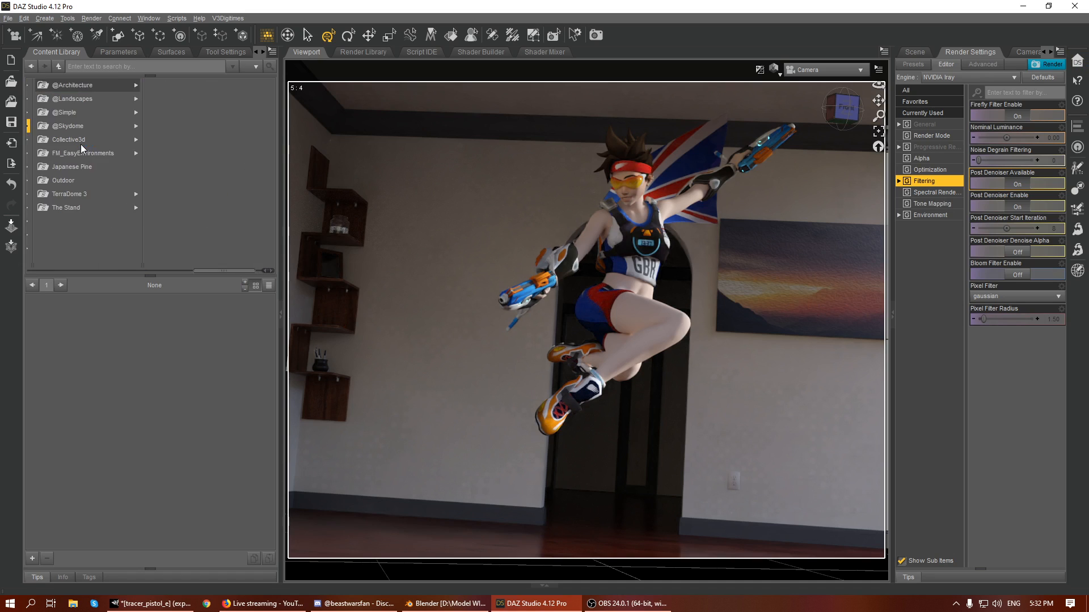
left_click(63, 142)
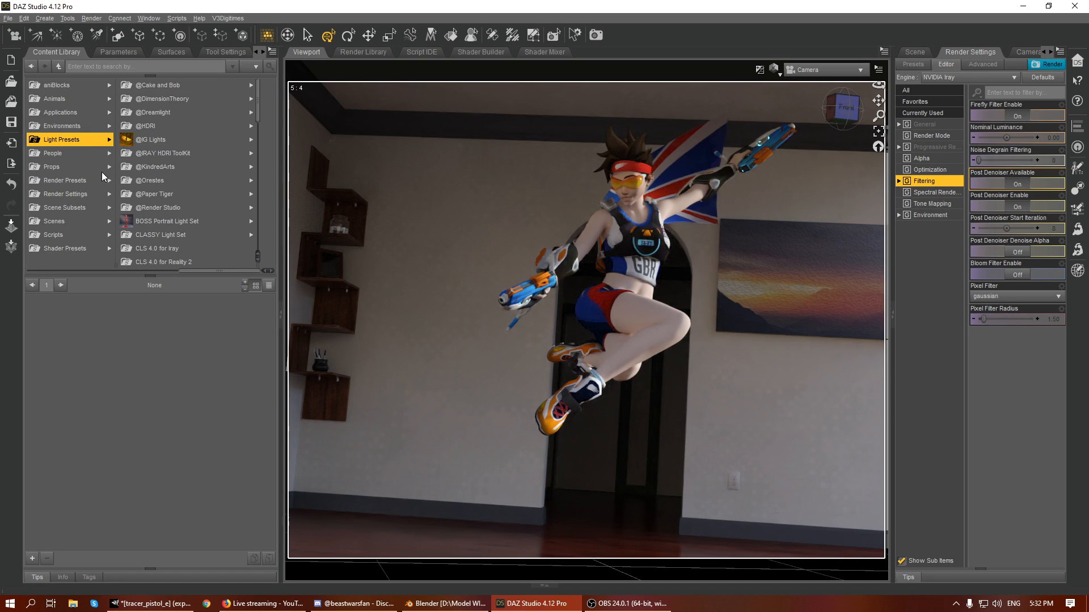
left_click(177, 195)
left_click(183, 196)
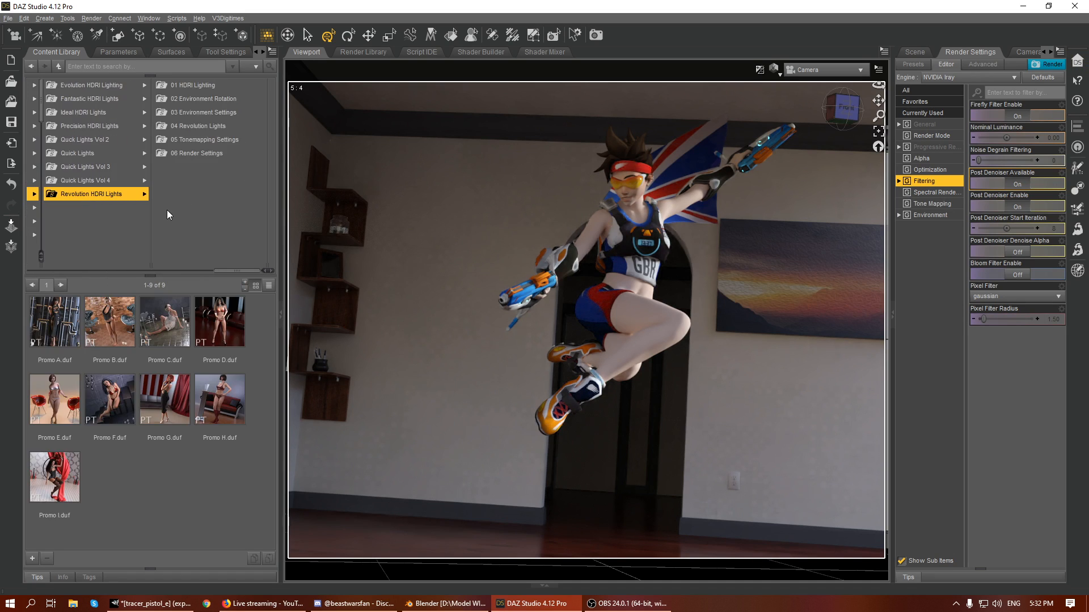
- Apply the QLLight09 preset from the 01 HDRI Lighting folder of Quick Lights
left_click(89, 114)
left_click(89, 151)
key("Left")
key("Left")
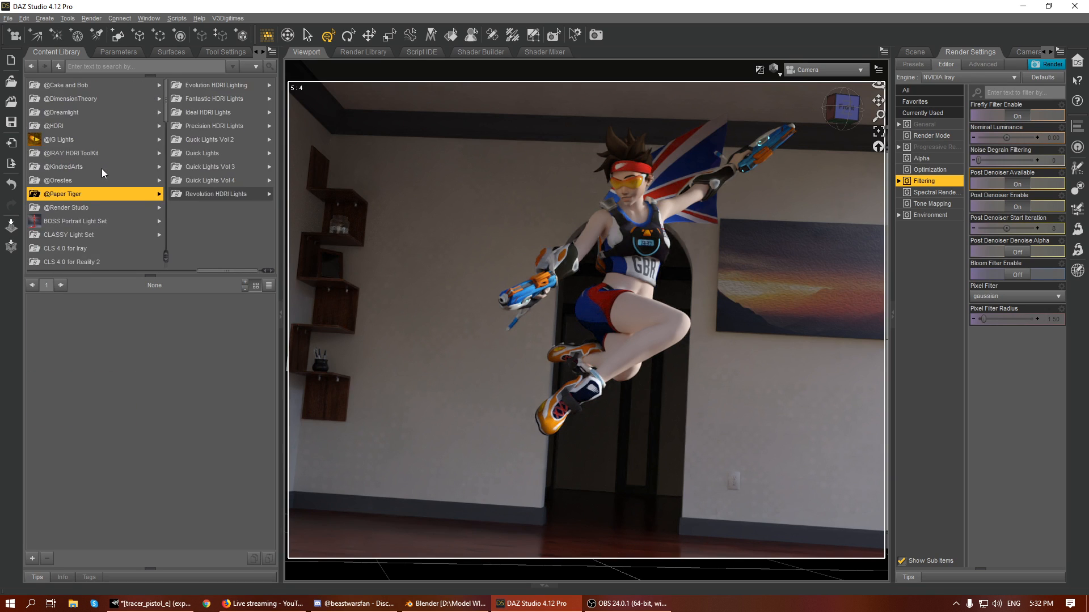
left_click(126, 195)
left_click(86, 152)
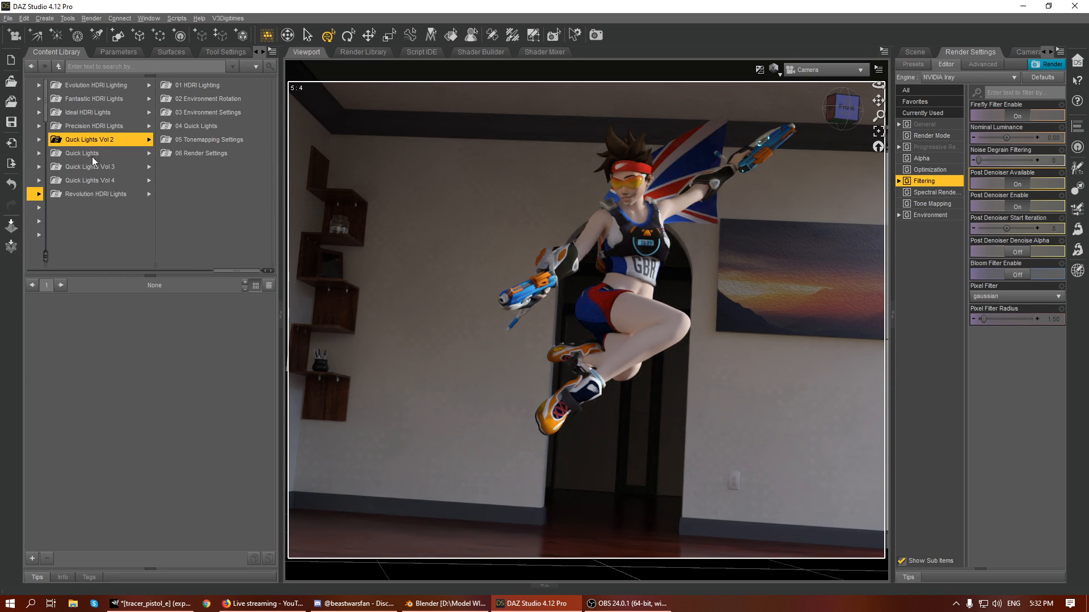
left_click(211, 87)
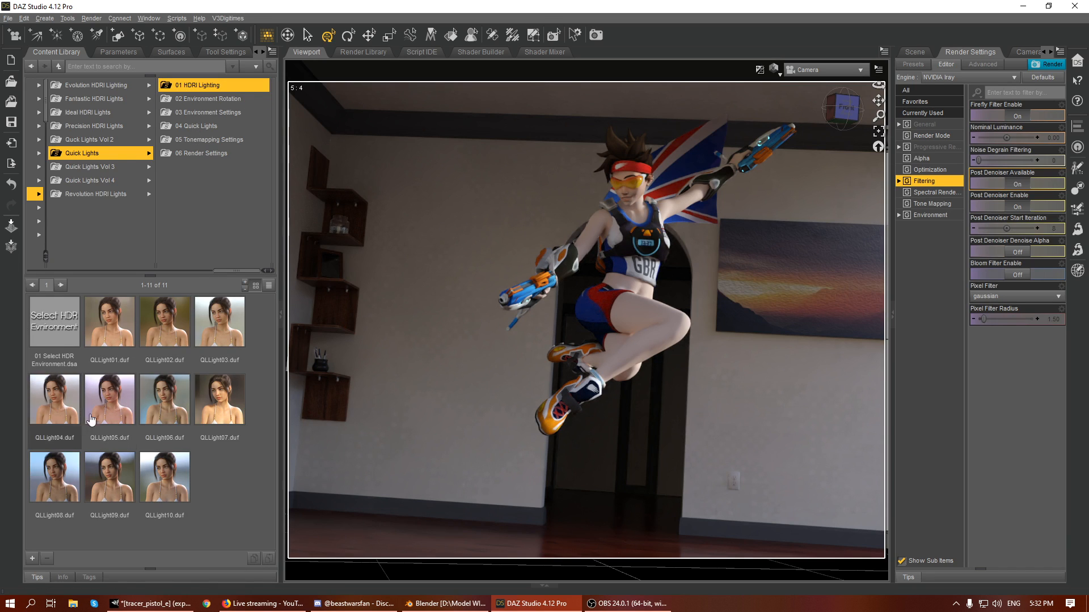
double_click(111, 475)
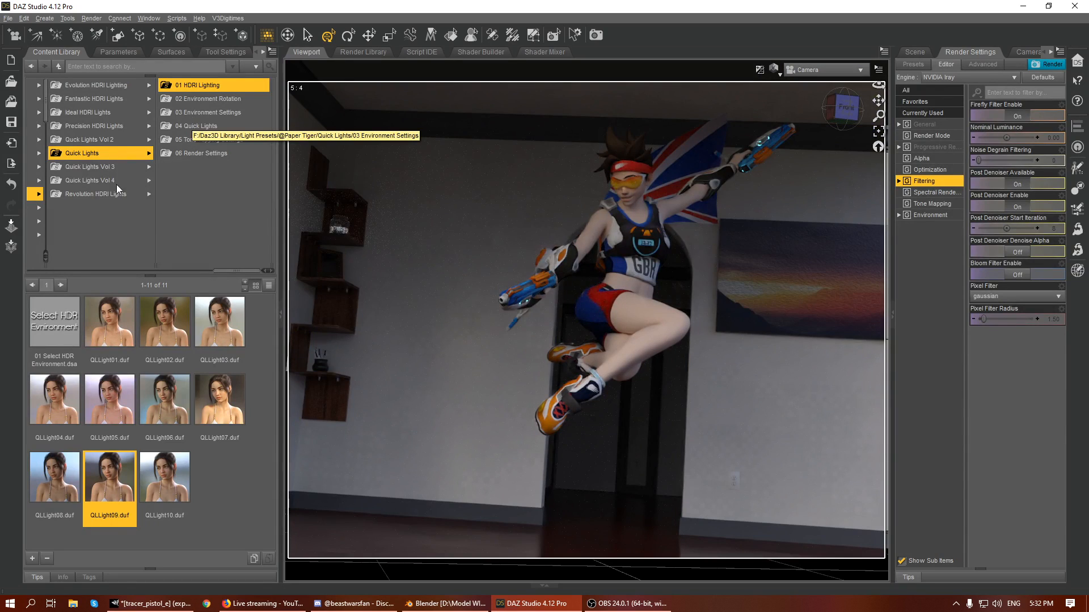
- Try the Light19 and Light14 presets from the 01 HDRI Lighting folder of Quick Lights Vol 4
left_click(84, 179)
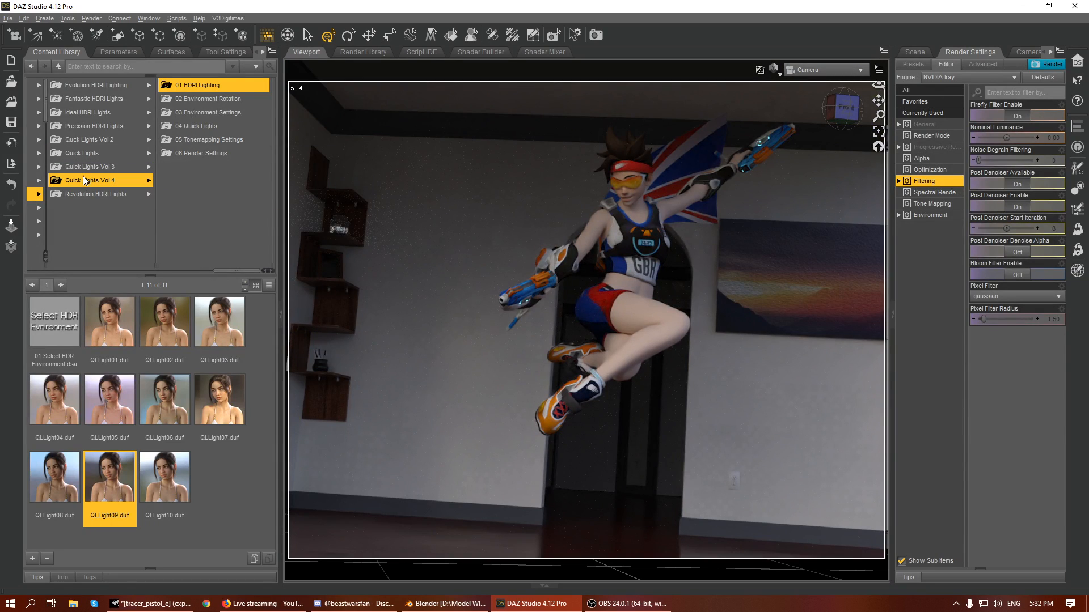
left_click(220, 86)
scroll(187, 463, "down", 3)
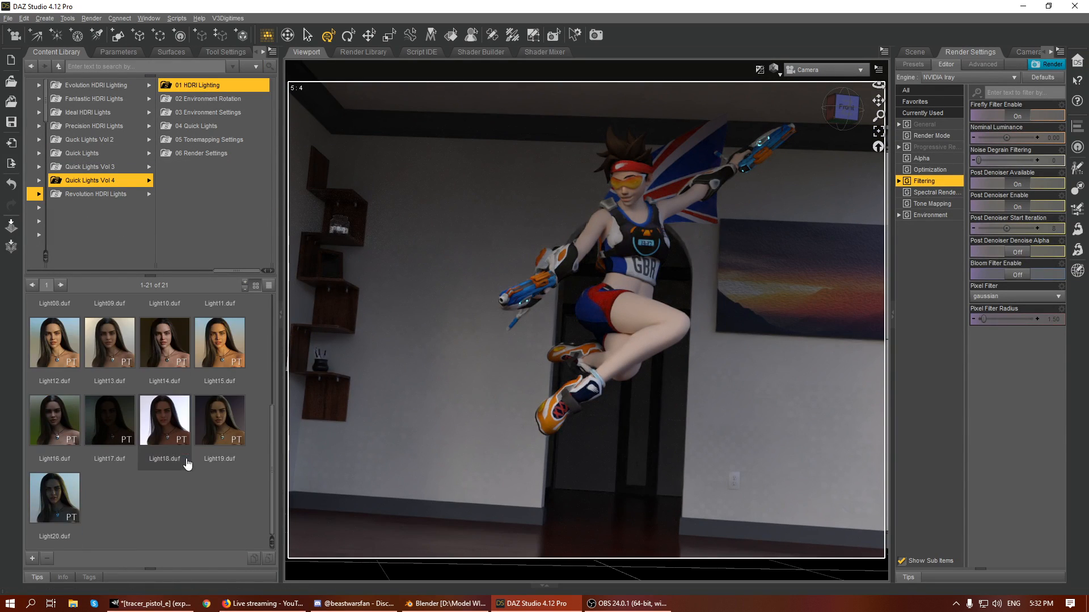
left_click(211, 420)
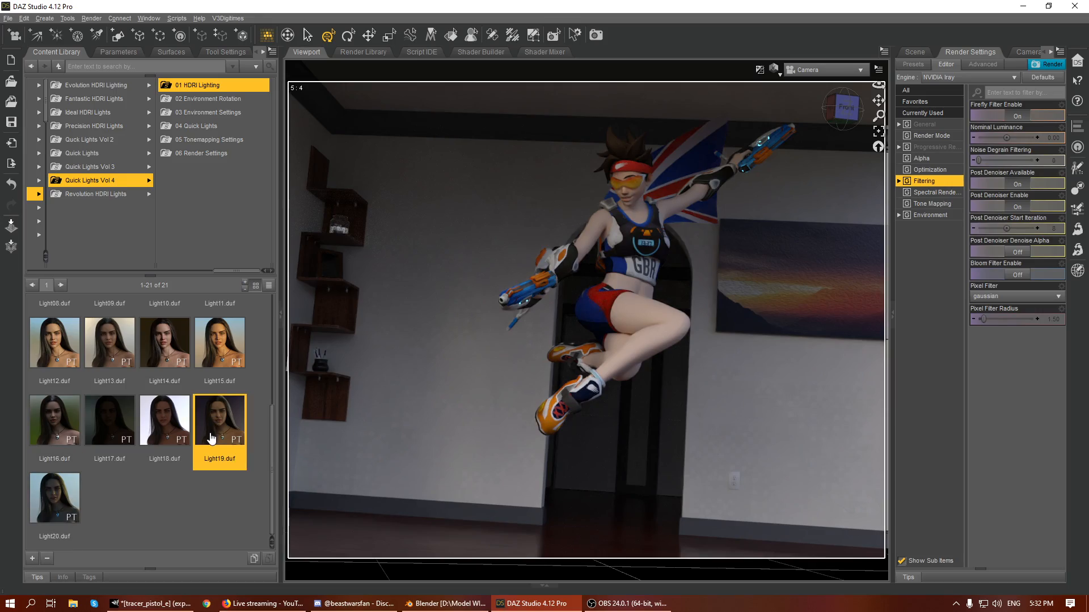
double_click(213, 433)
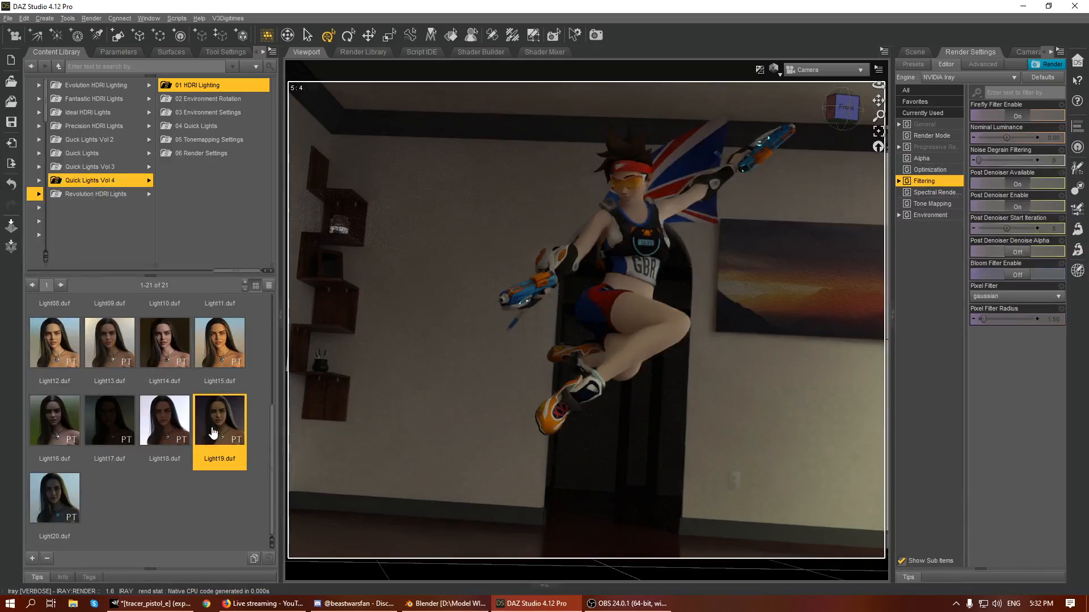
double_click(165, 343)
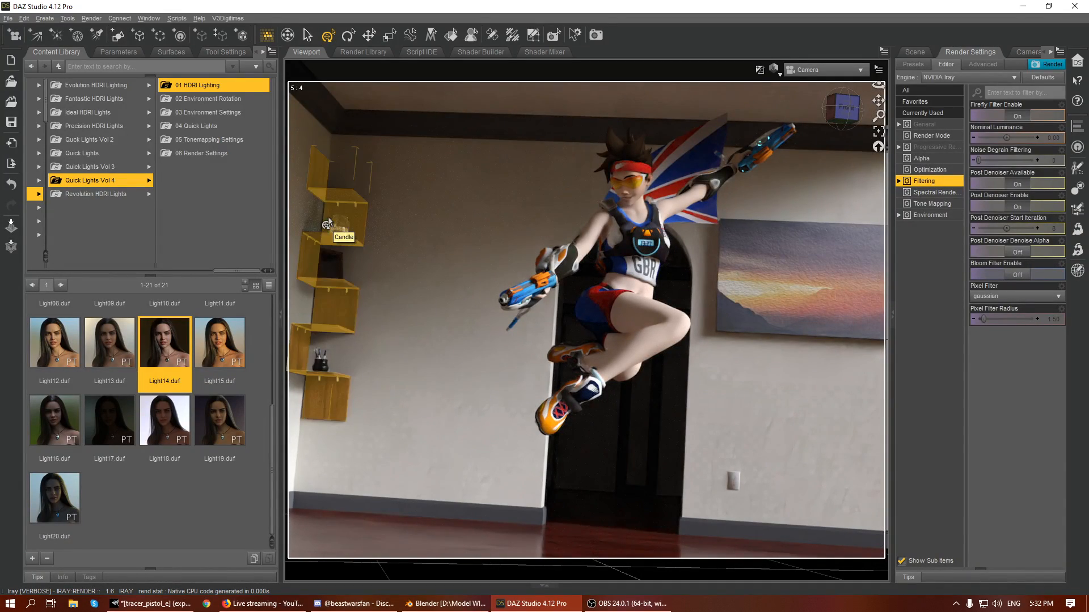
- Apply the QLLight03 preset from the Quick Lights HDRI Lighting folder and open the Environment render settings
left_click(83, 153)
left_click(198, 87)
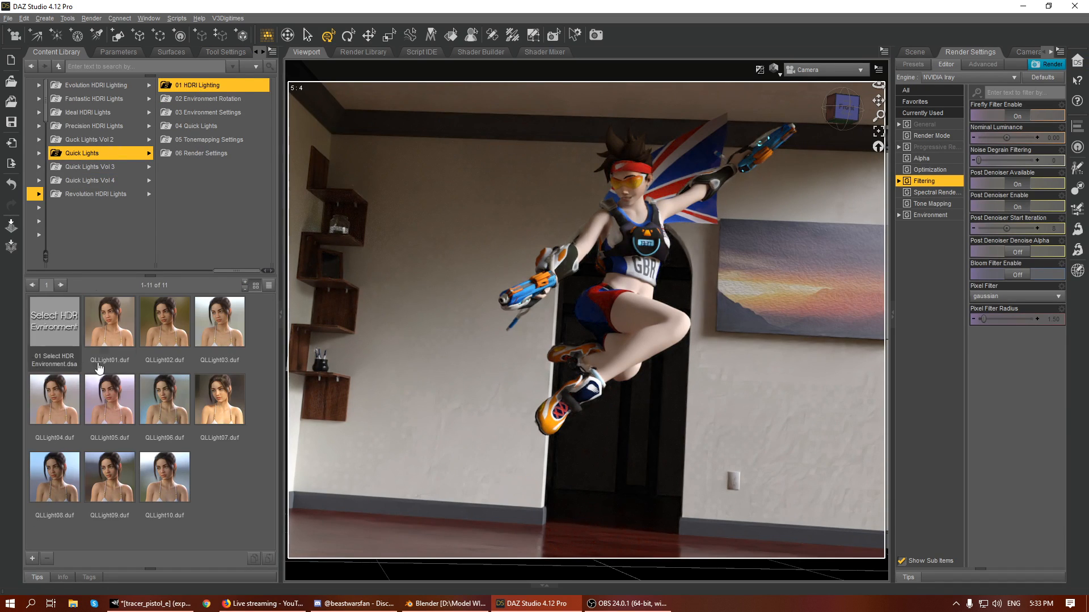
double_click(221, 326)
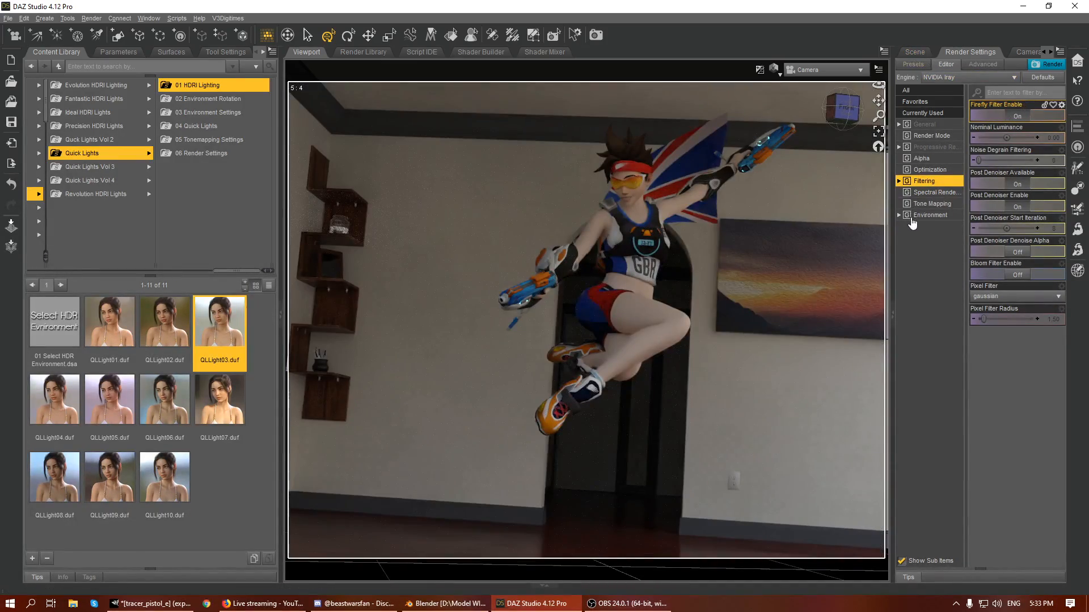
left_click(914, 216)
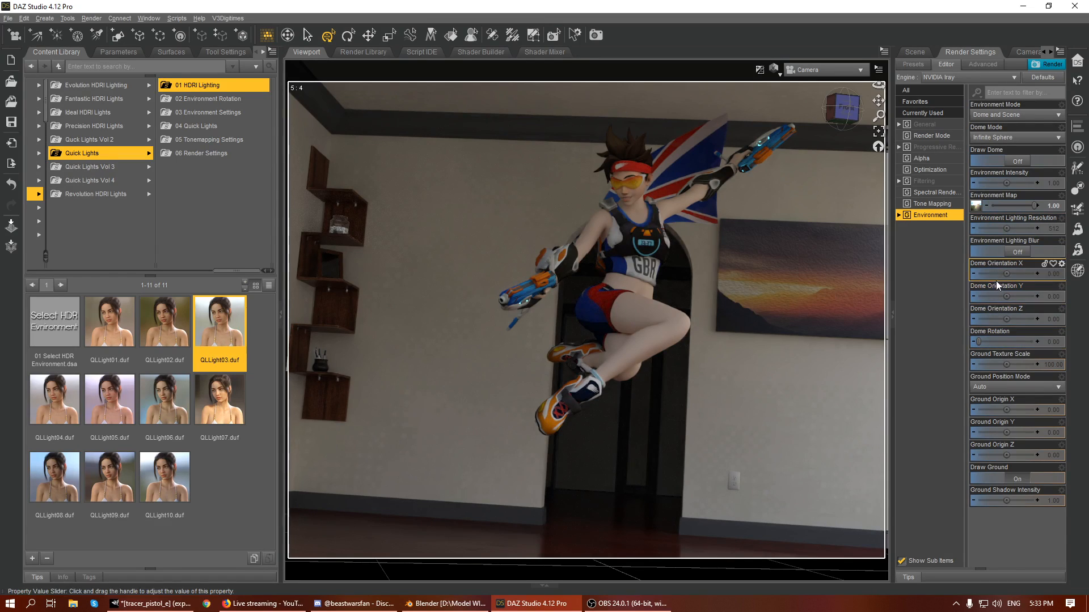
- Switch the preview to Texture Shaded and set Dome Orientation Y to 90
left_click(773, 68)
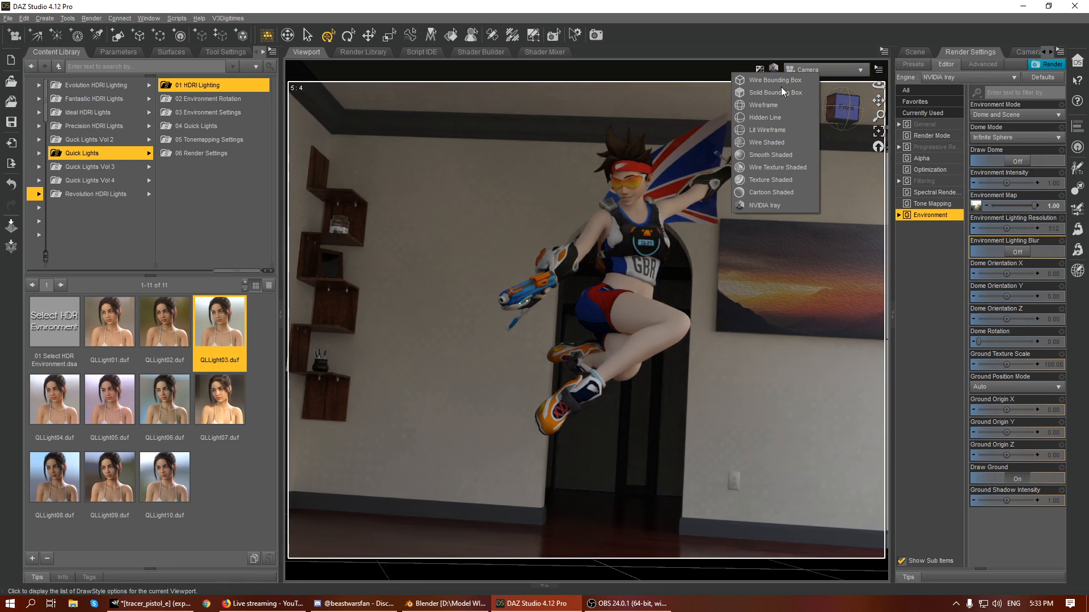
left_click(781, 180)
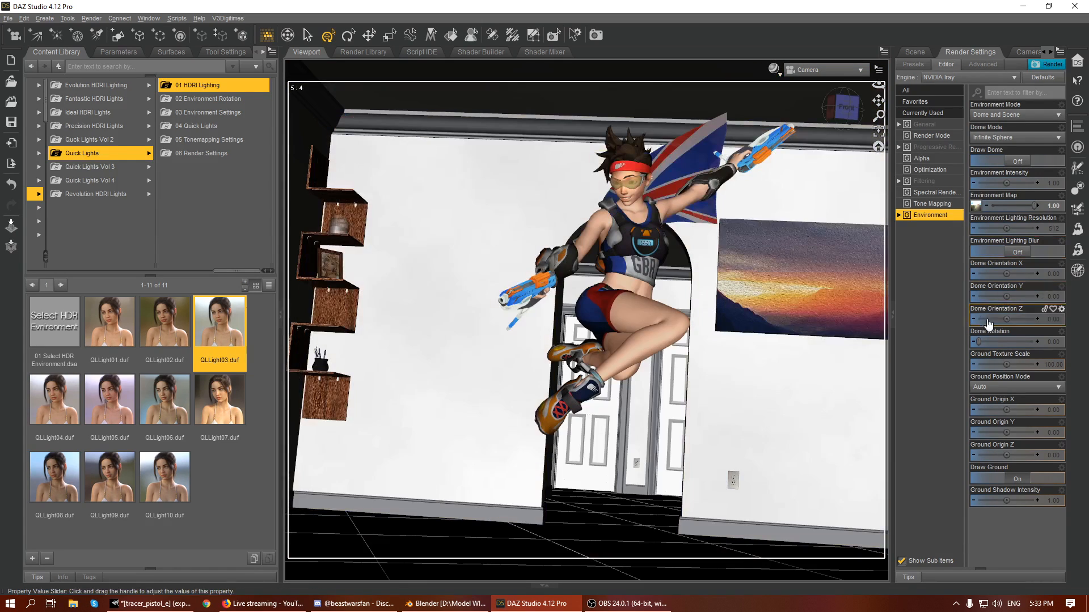
left_click(1055, 298)
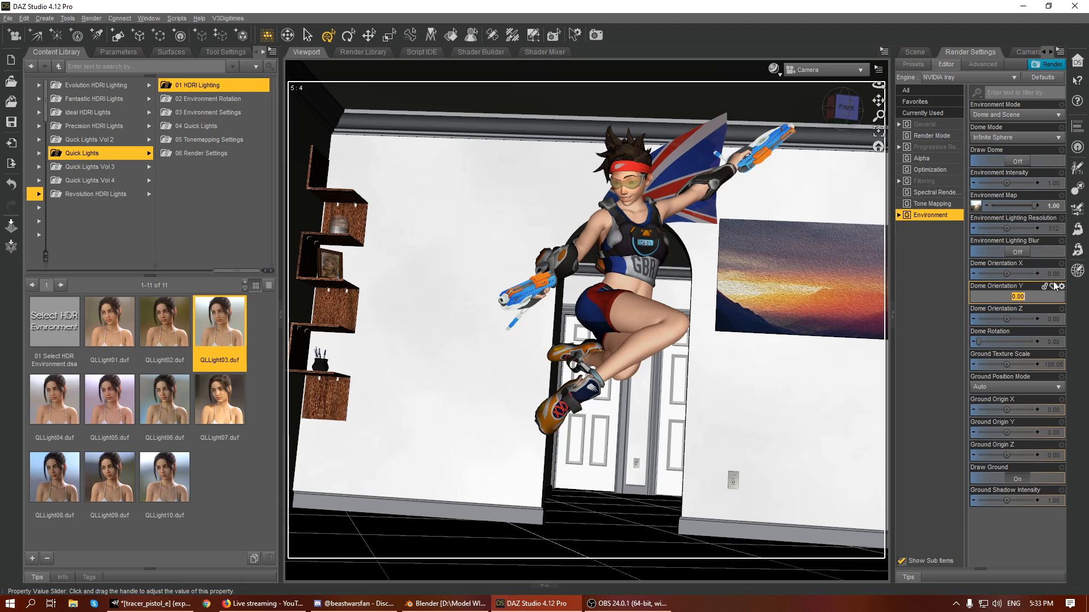
type("90")
key("Return")
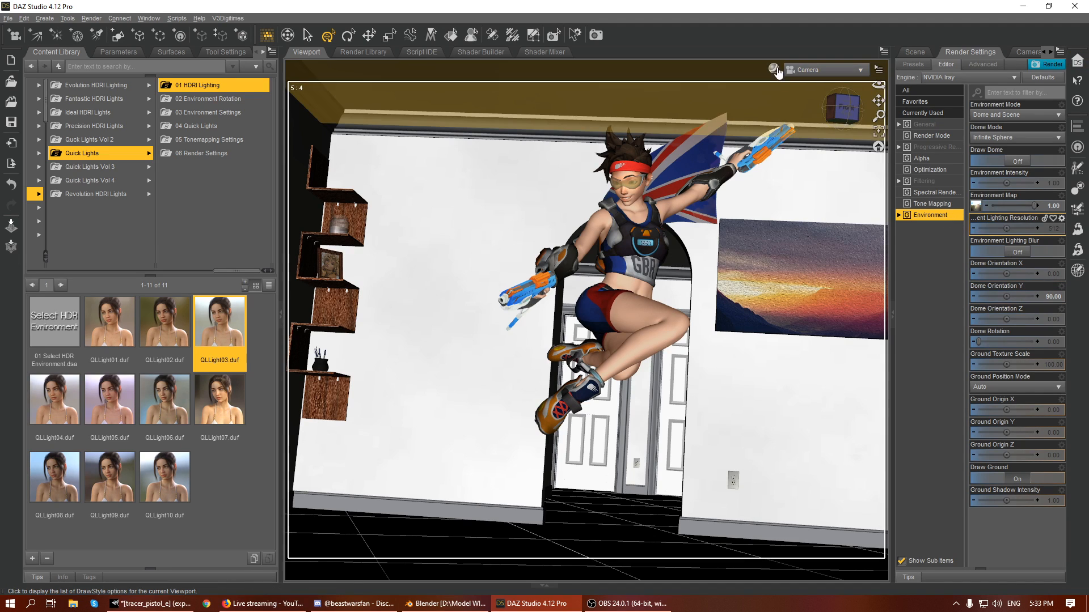
- Preview the lighting in NVIDIA Iray and set Dome Orientation Y to -90
left_click(774, 69)
left_click(758, 202)
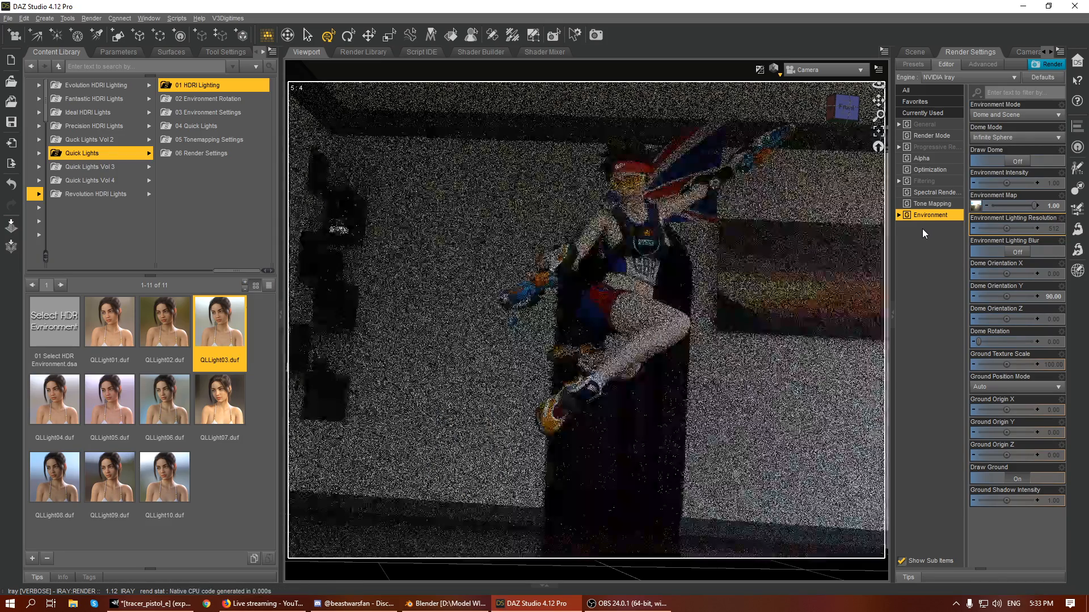
left_click(1058, 296)
type("-90")
key("Return")
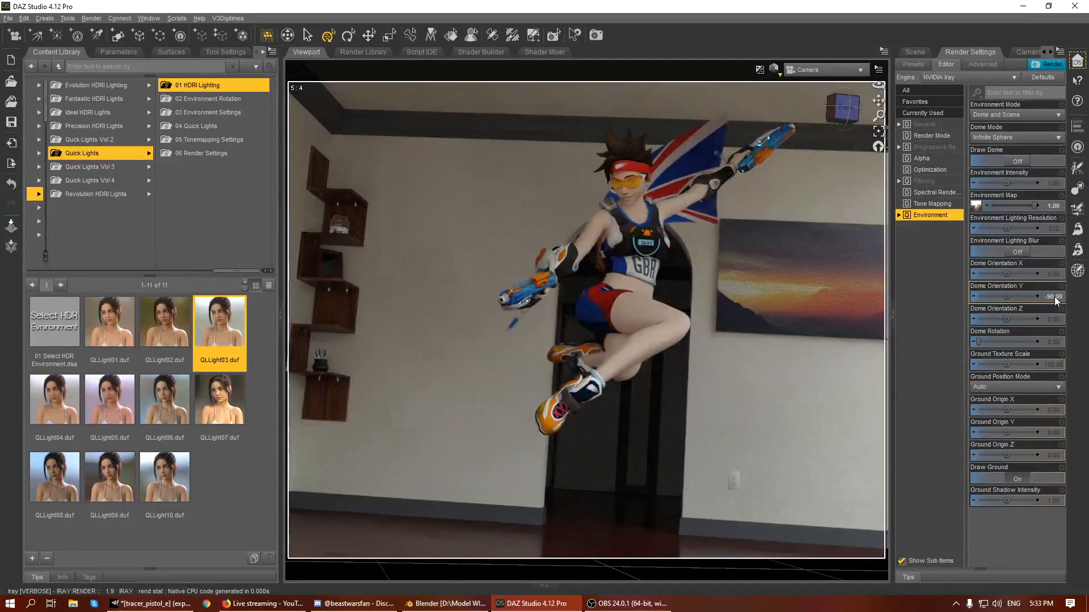
left_click(1055, 297)
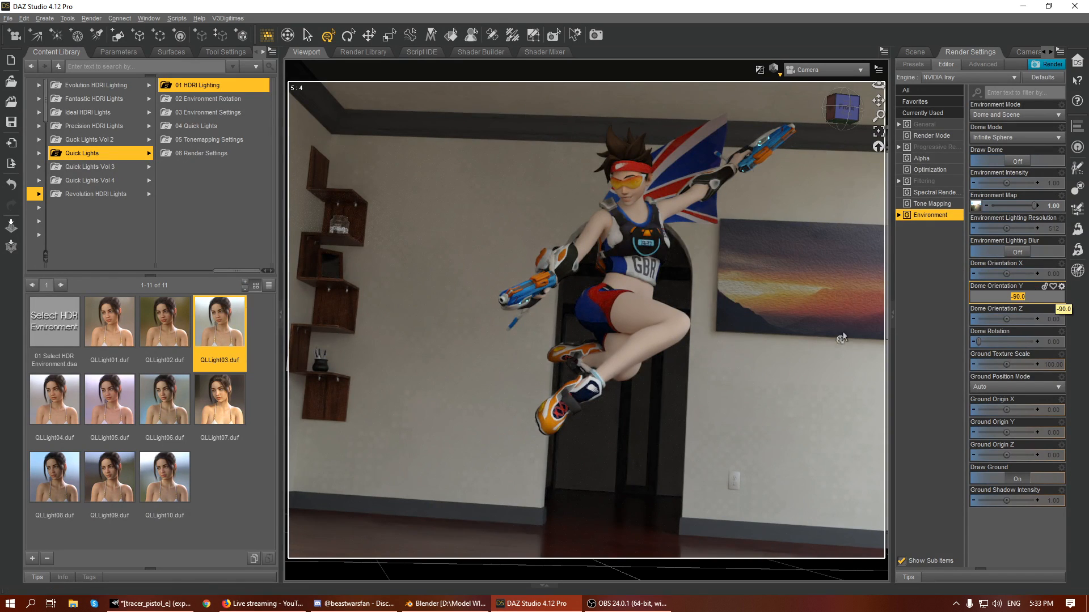
- Return the preview to Texture Shaded and start the final render of the scene
left_click(775, 70)
left_click(781, 178)
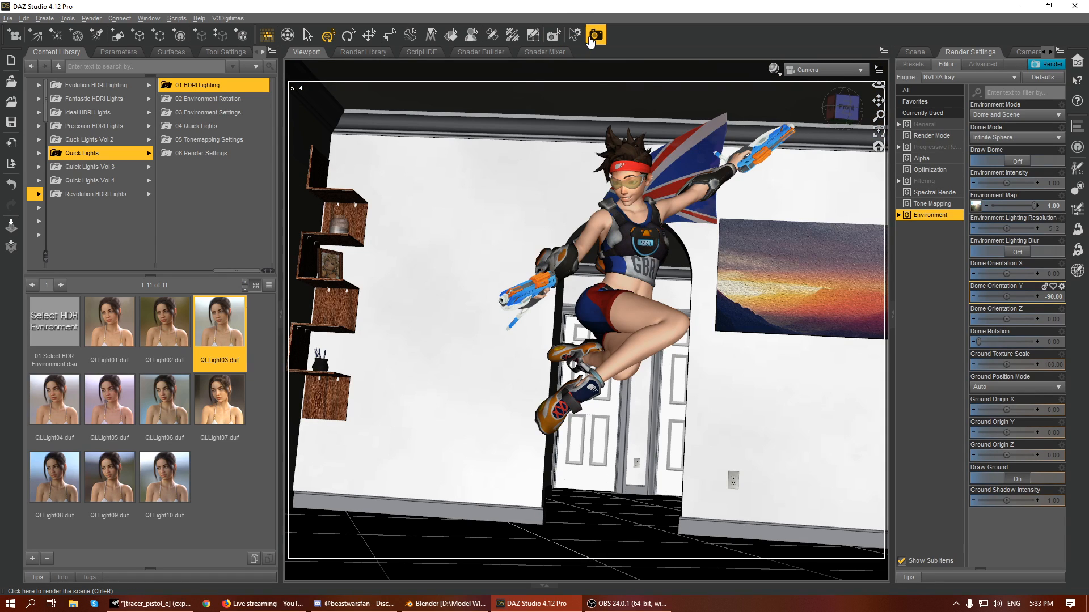
left_click(593, 37)
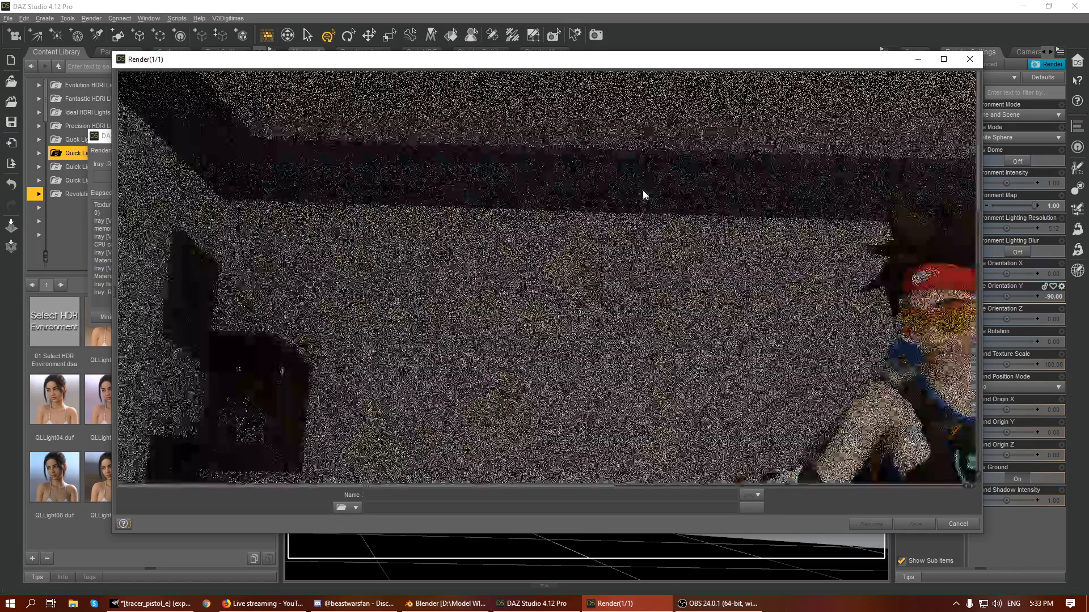
- Examine the render of the figure from head to shoes, and switch to OBS
left_click(680, 488)
left_click_drag(682, 488, 586, 488)
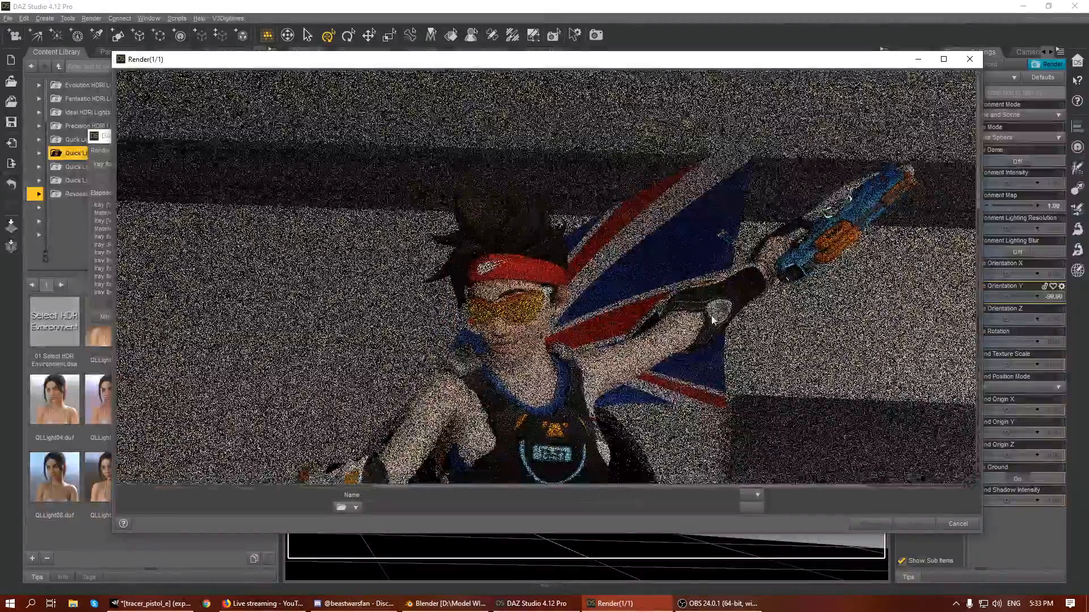
scroll(710, 318, "down", 5)
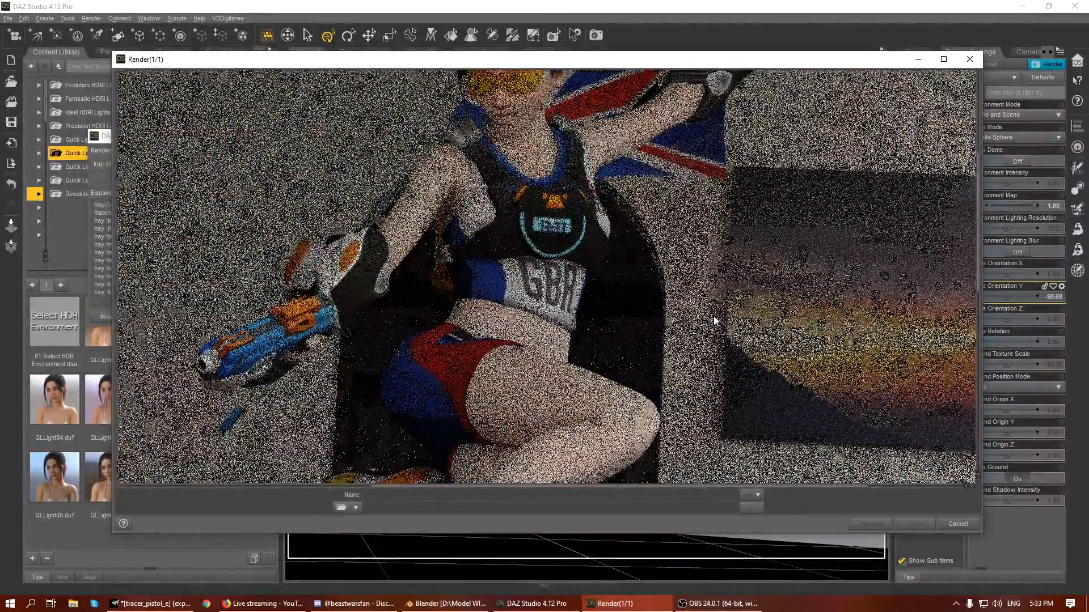
scroll(703, 310, "up", 5)
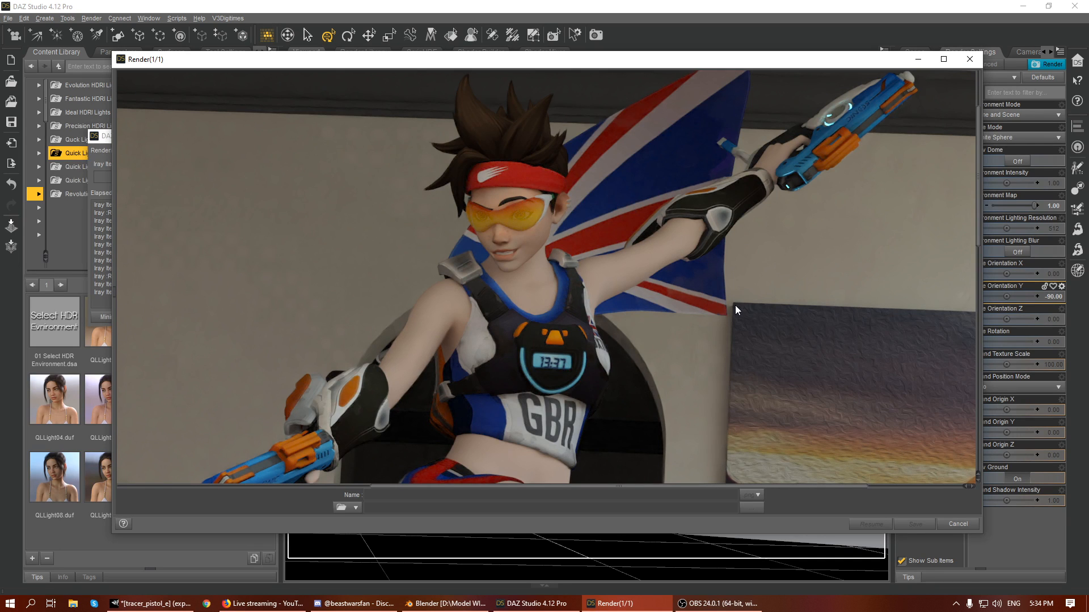
scroll(352, 245, "down", 8)
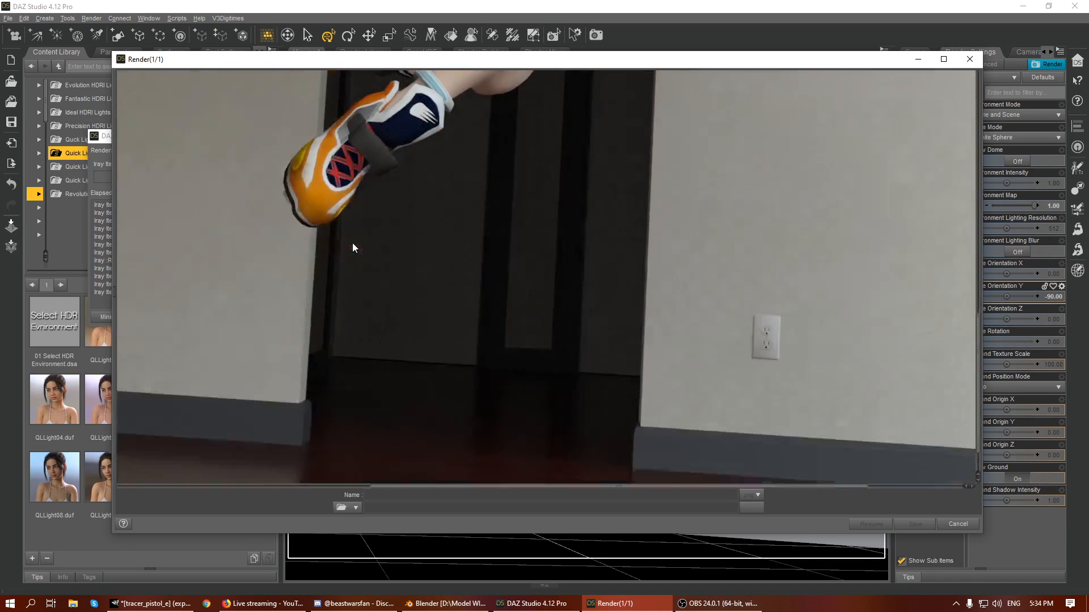
scroll(354, 245, "up", 10)
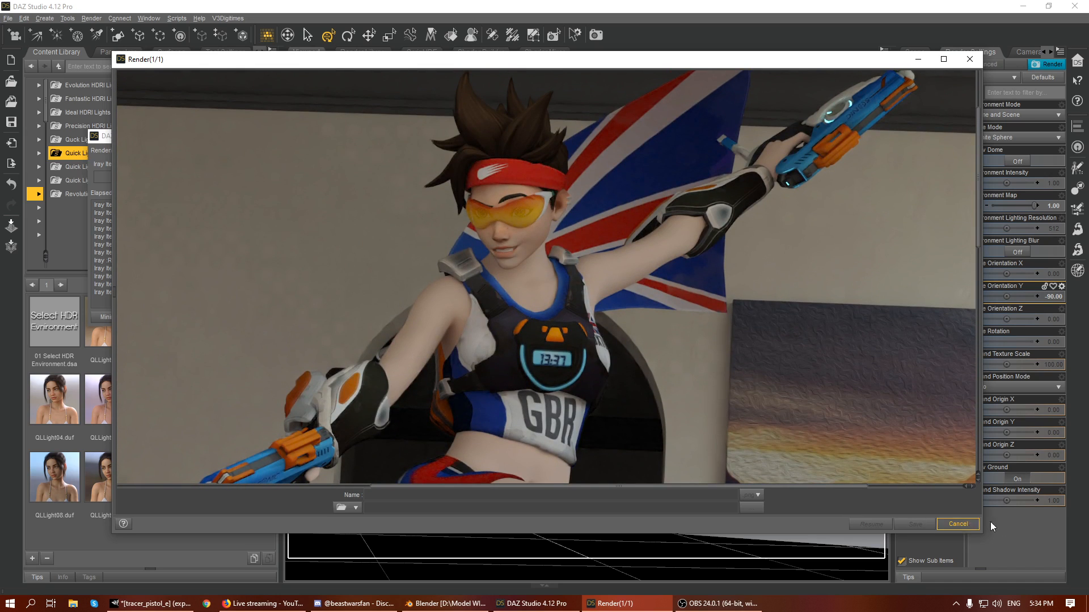
left_click(717, 603)
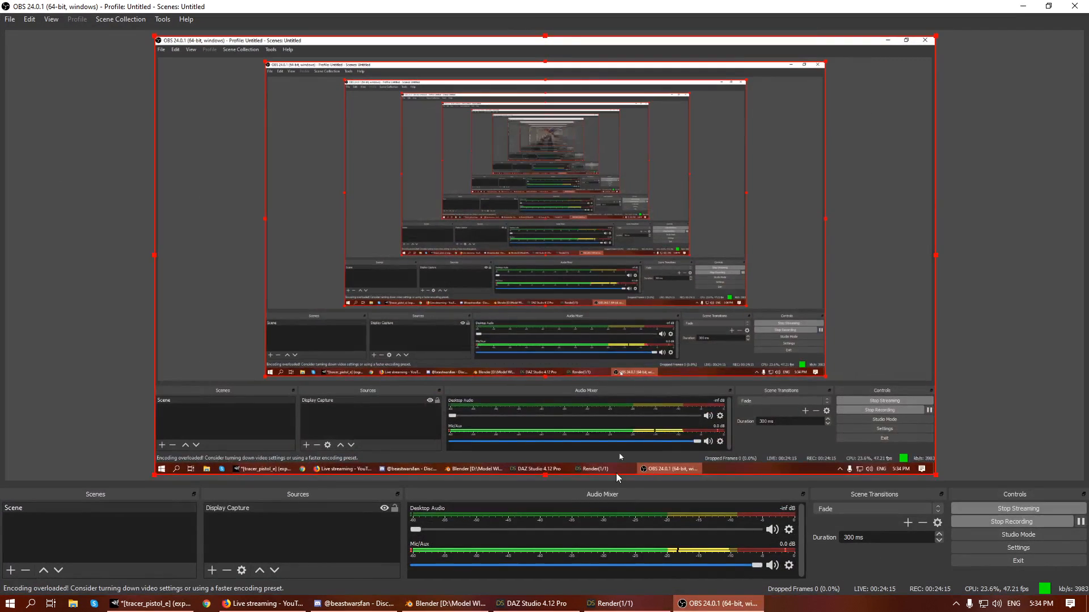